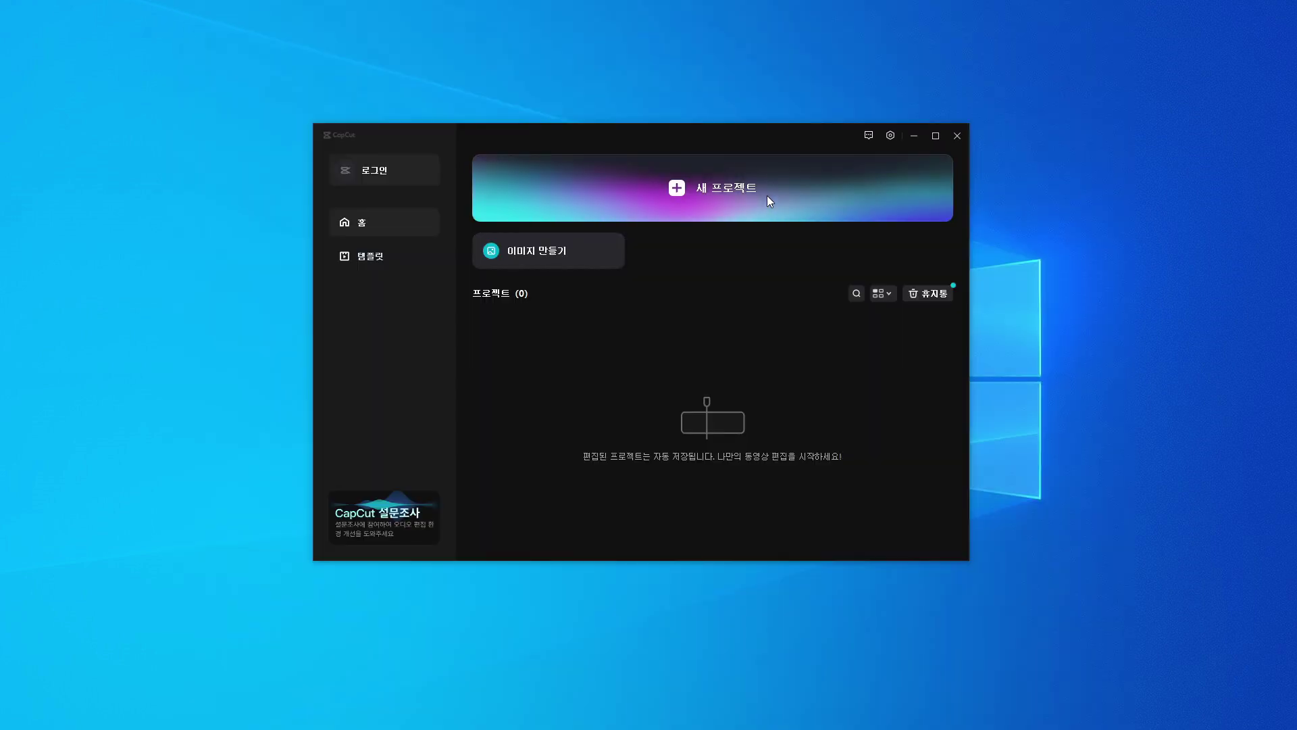
Create a new project and import all five media files from the 캡컷PC folder.
click(676, 190)
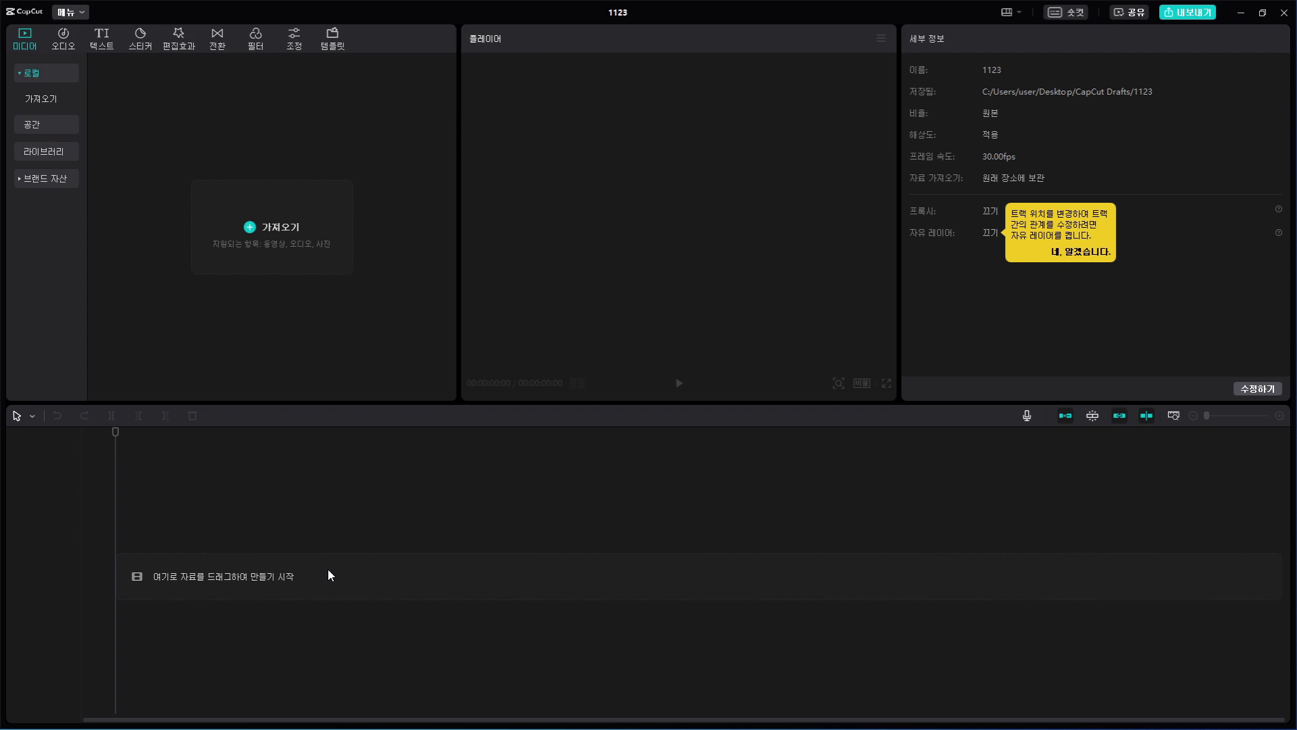
click(264, 244)
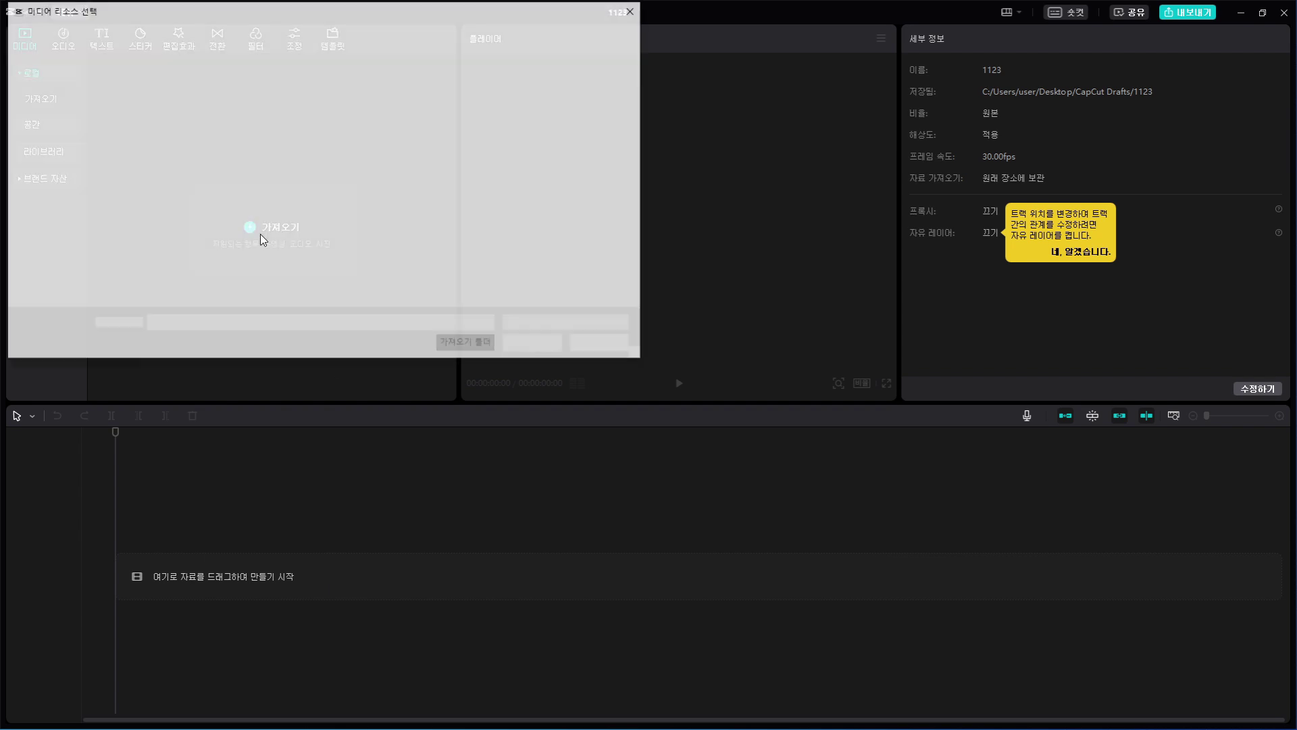
drag(550, 210, 150, 122)
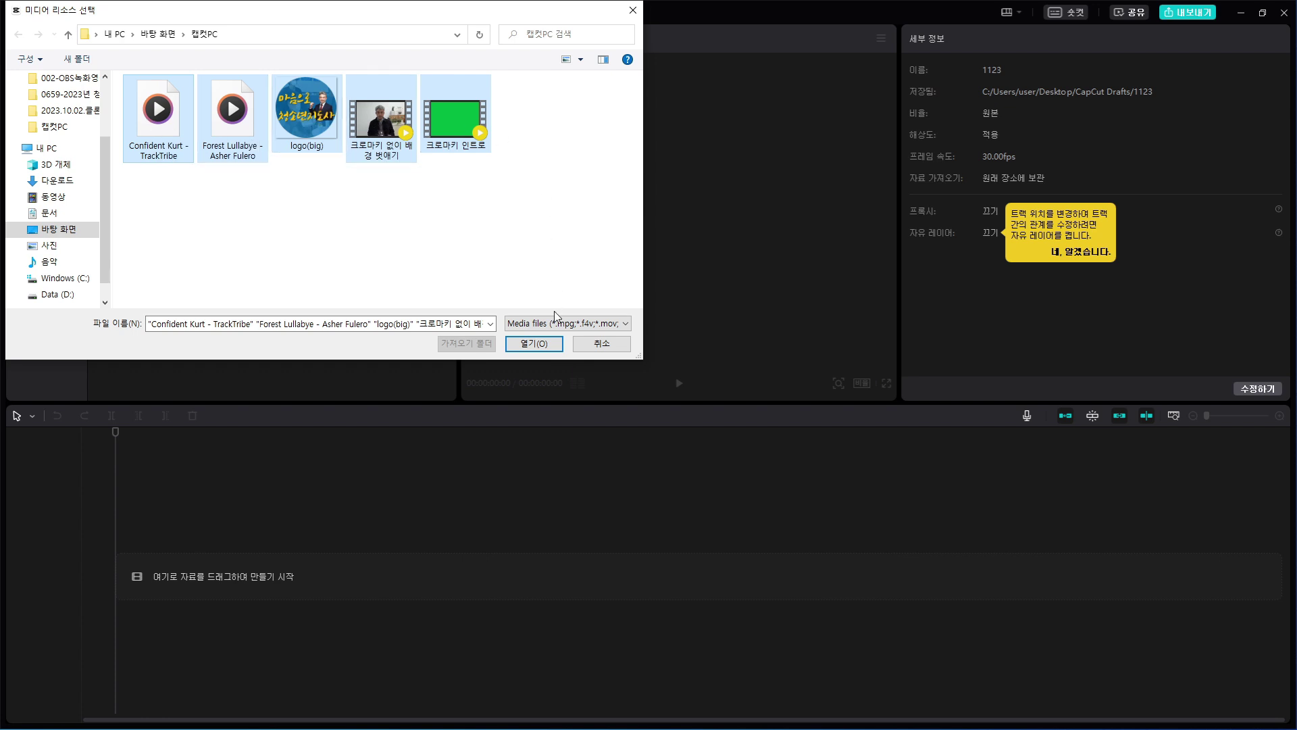
click(541, 344)
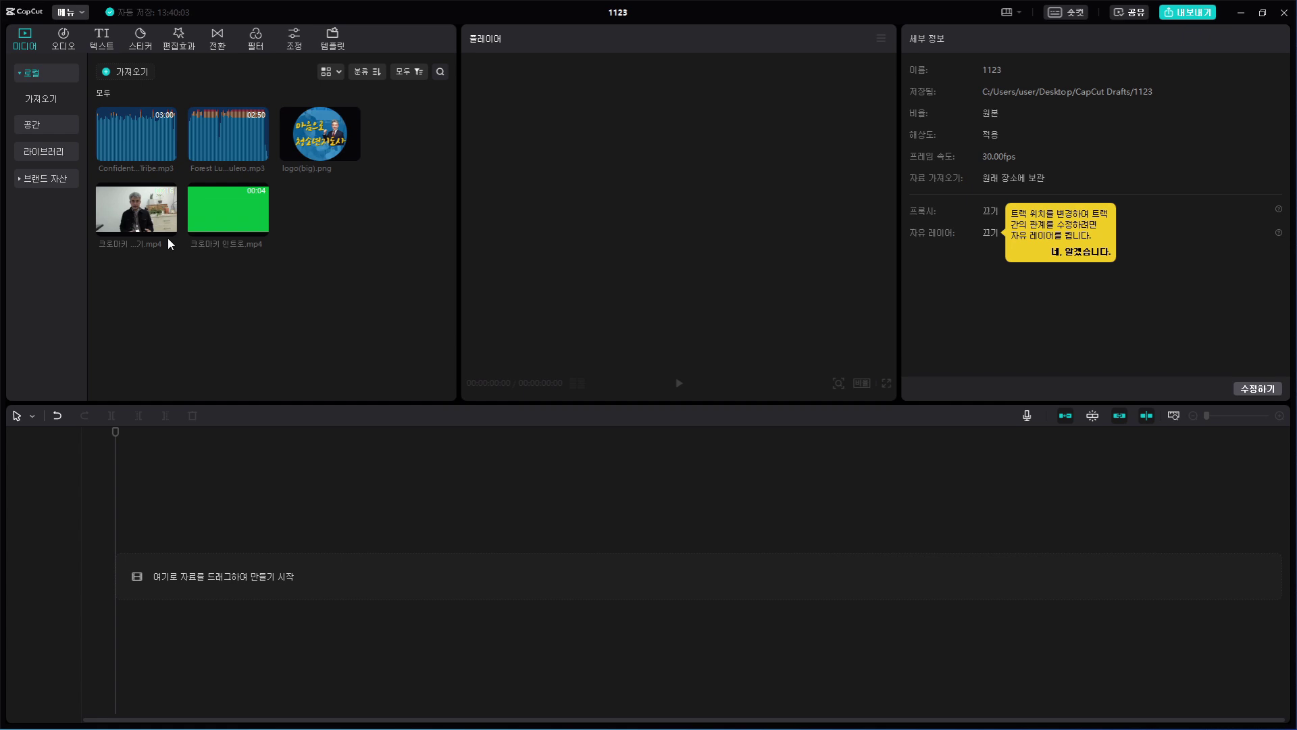
Place the presenter video on the main track at the start of the timeline.
click(140, 216)
drag(140, 216, 117, 592)
click(124, 561)
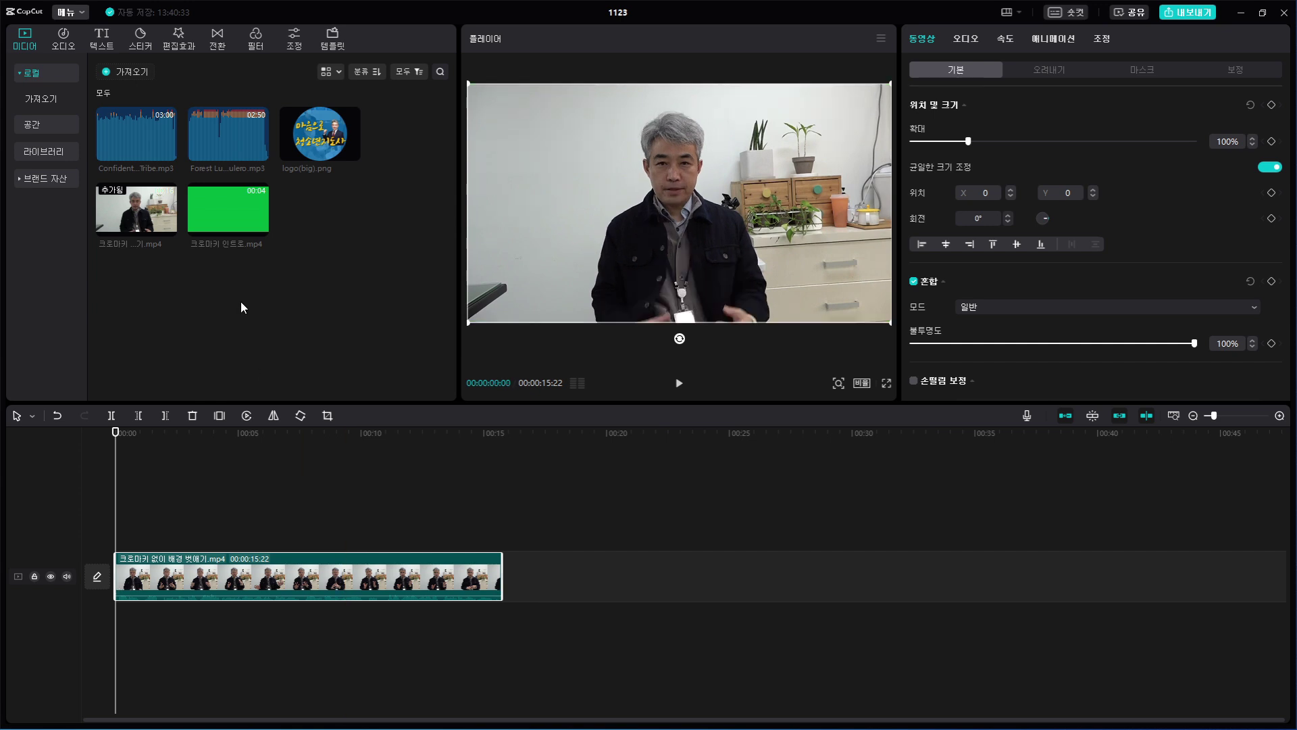
Add a basic text clip above the presenter video and extend it to the video's full length.
click(94, 35)
drag(124, 107, 500, 540)
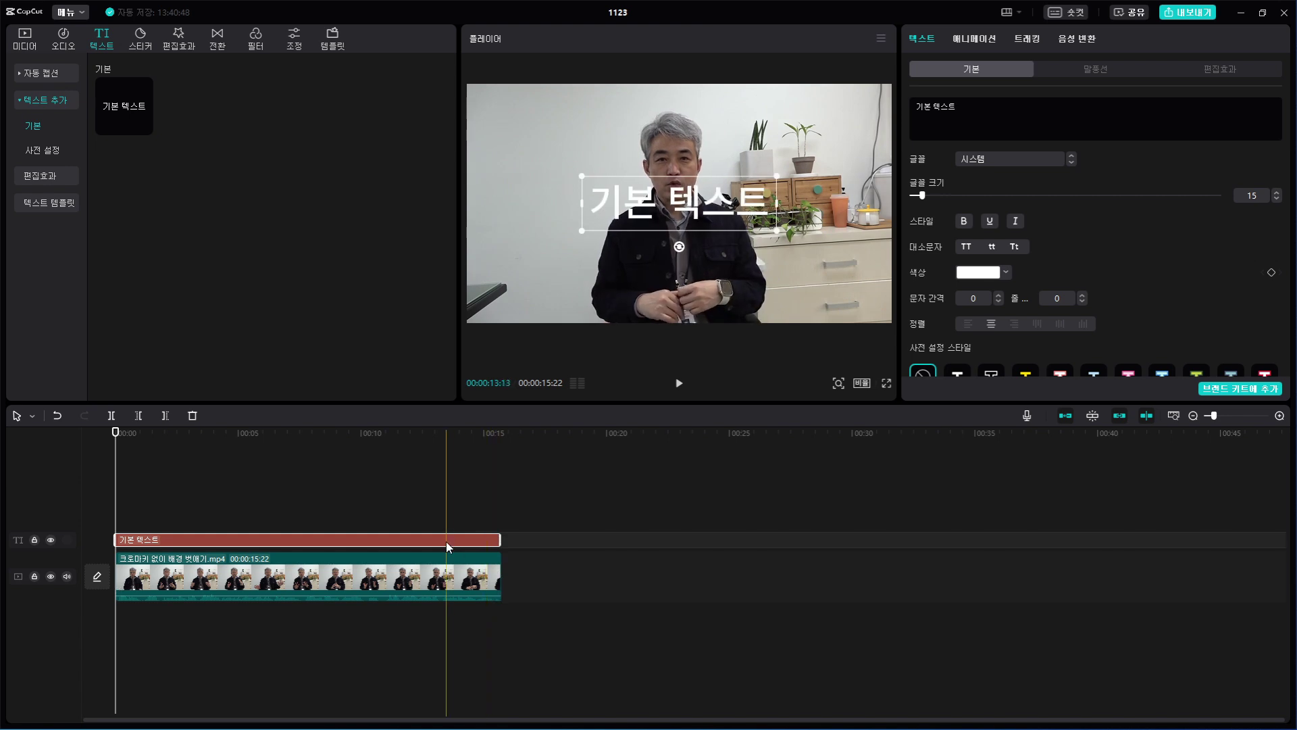
Replace the default text with the presenter's name and apply the preset style with black letters and a white outline.
click(974, 123)
key(ctrl+a)
text(유중원)
scroll(1052, 255, down, 1)
click(991, 329)
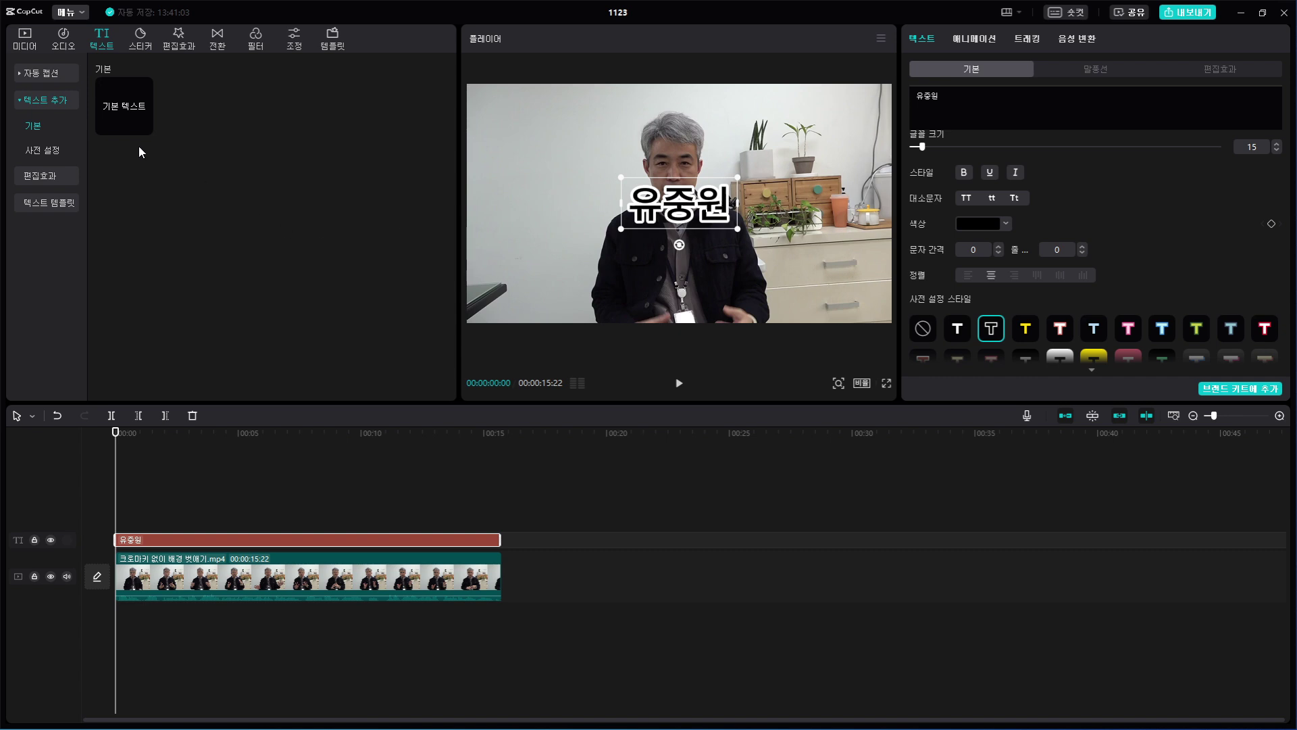
Add logo(big).png at the timeline start above the video and shrink it to 15% in the frame's upper-right corner.
click(25, 46)
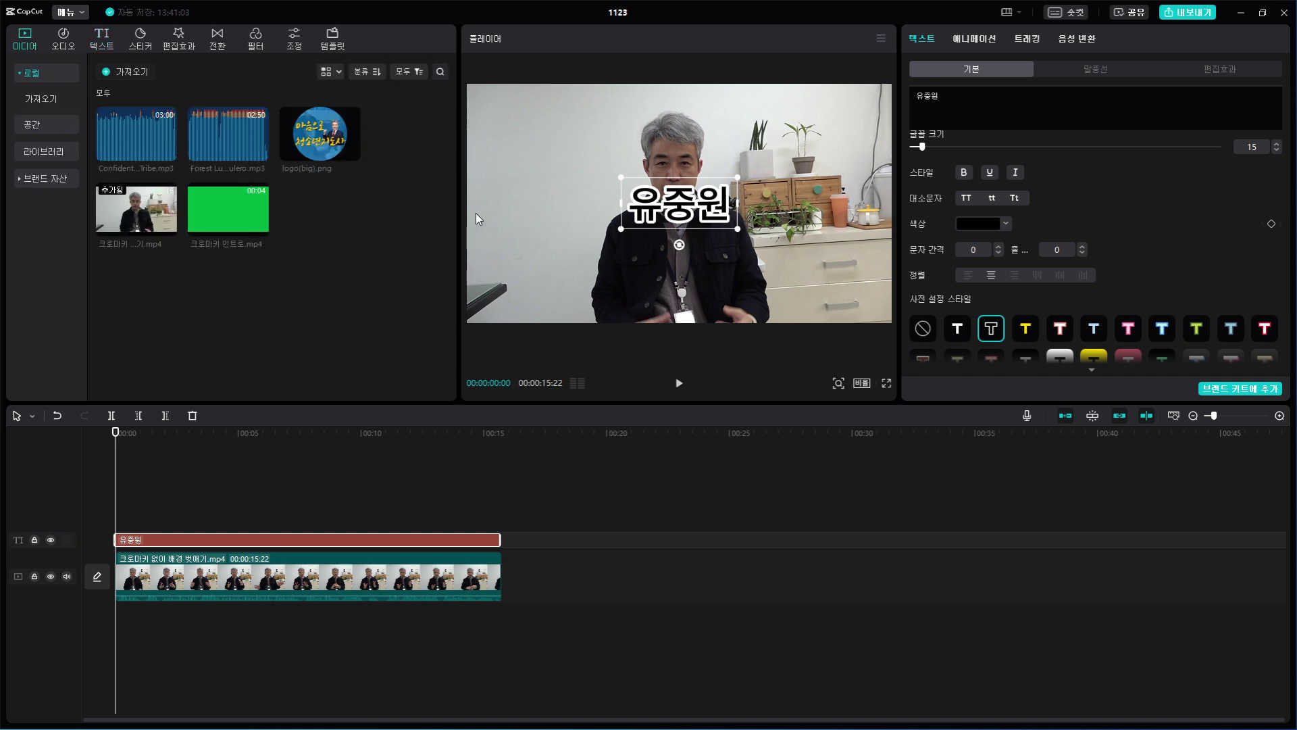
mouse_move(320, 136)
drag(320, 135, 114, 513)
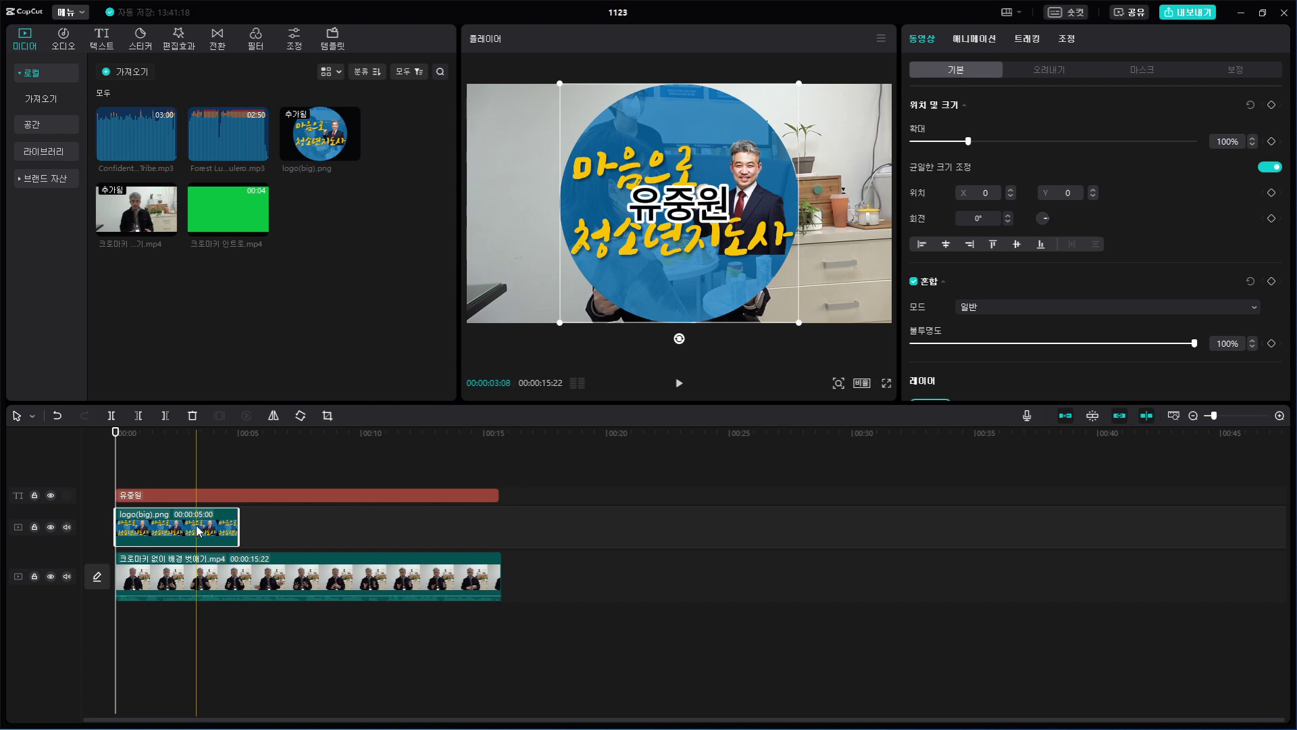
drag(562, 319, 682, 294)
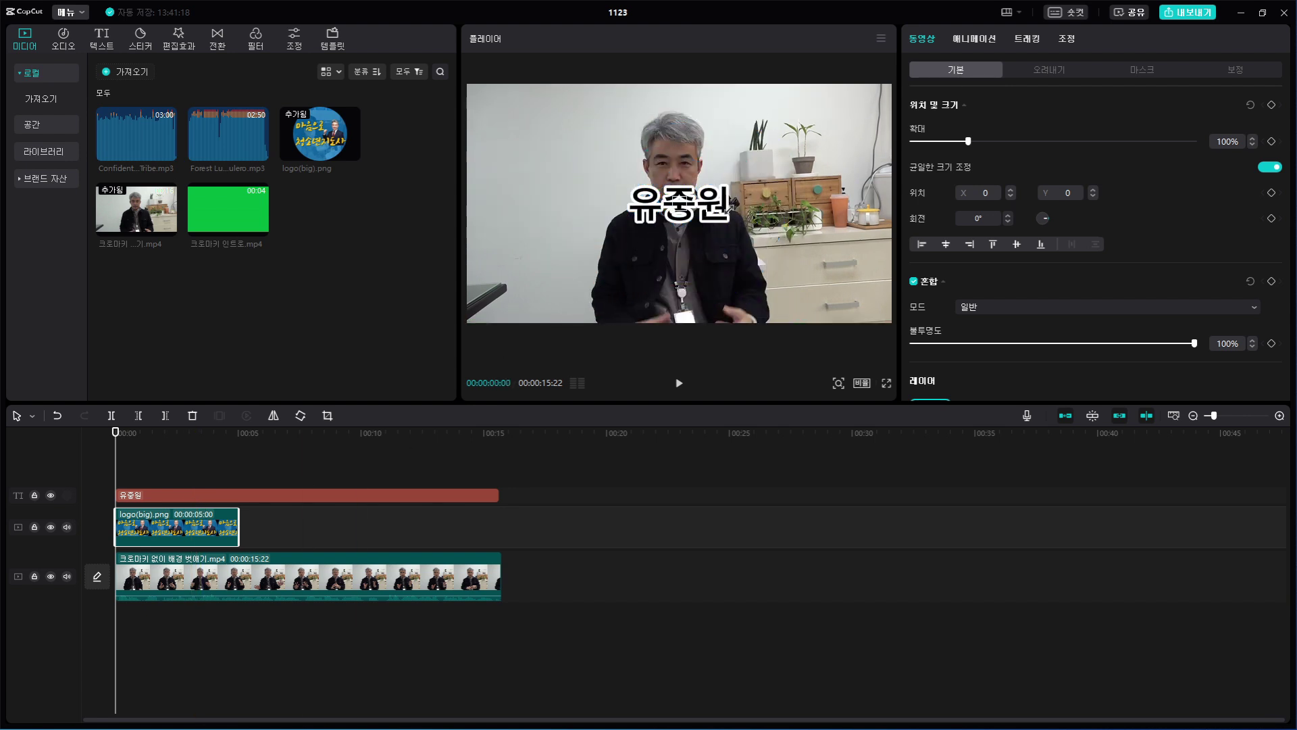
drag(694, 198, 865, 114)
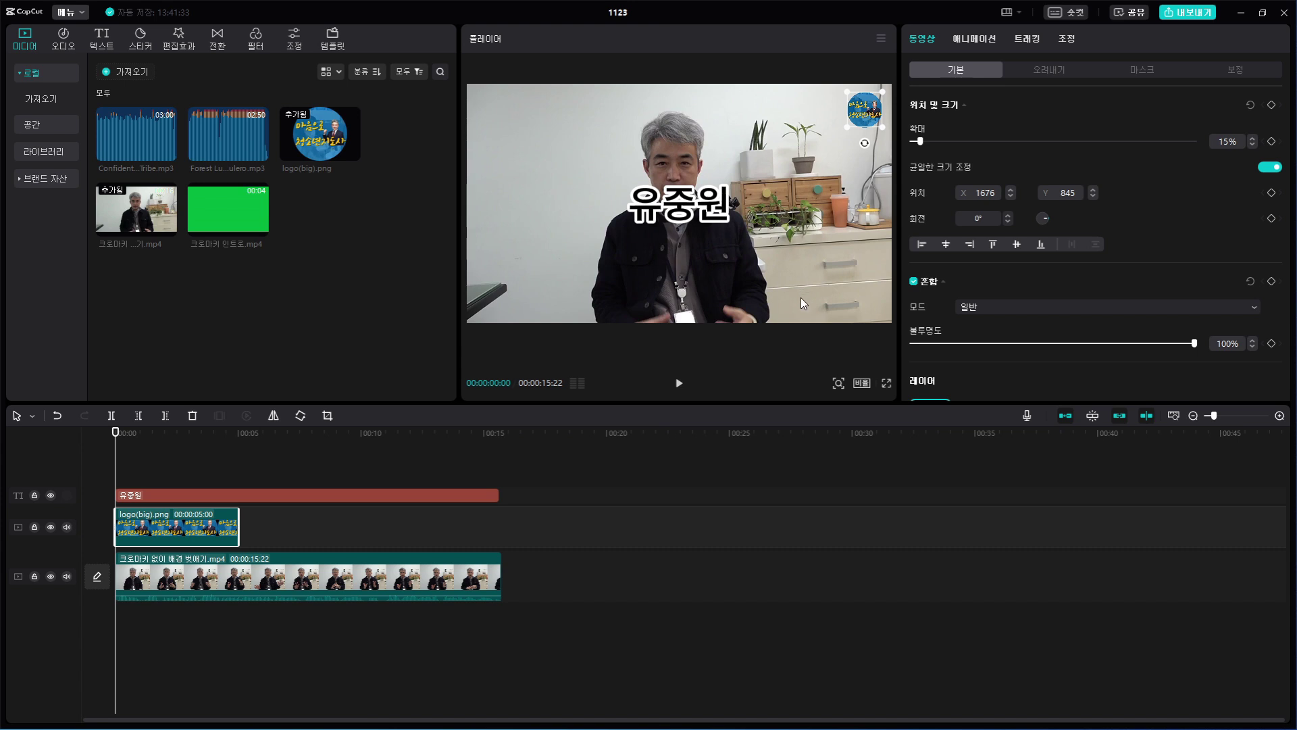
Extend the logo clip to the end of the video and move the name title to the frame's lower-left corner.
drag(244, 527, 501, 528)
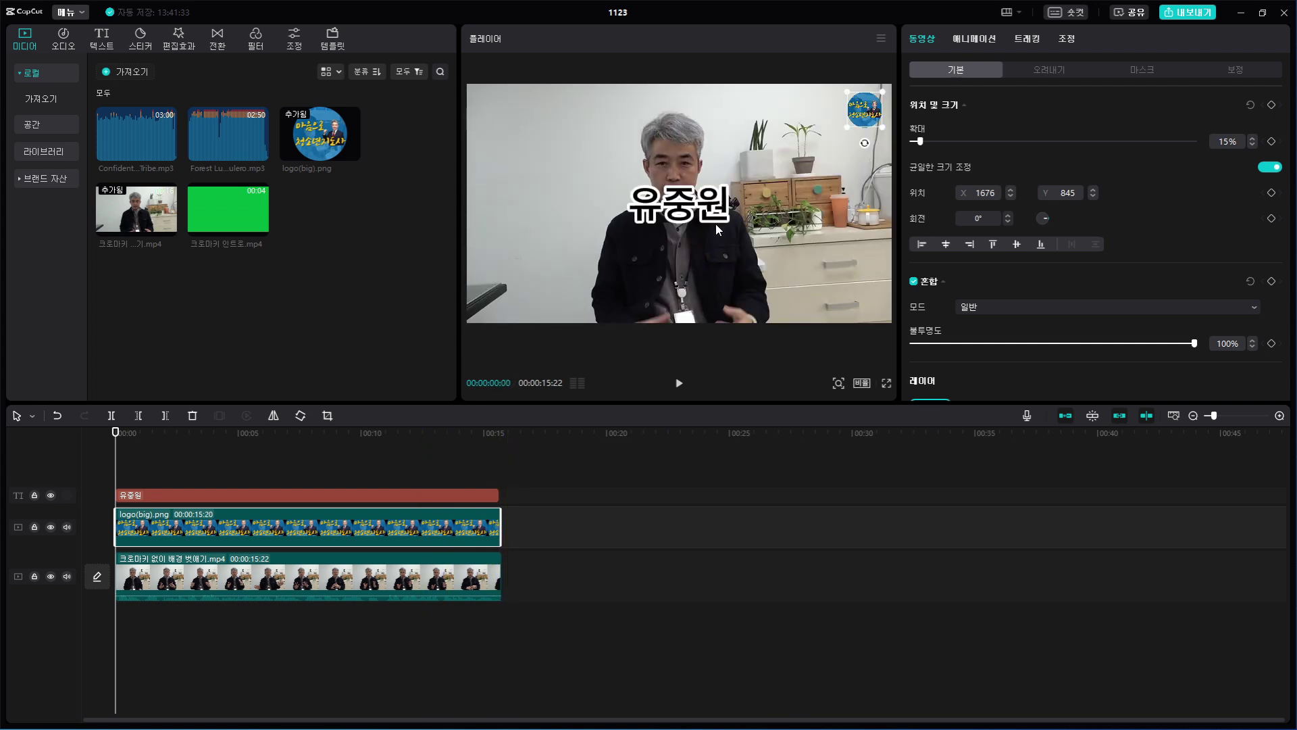
drag(686, 213, 552, 282)
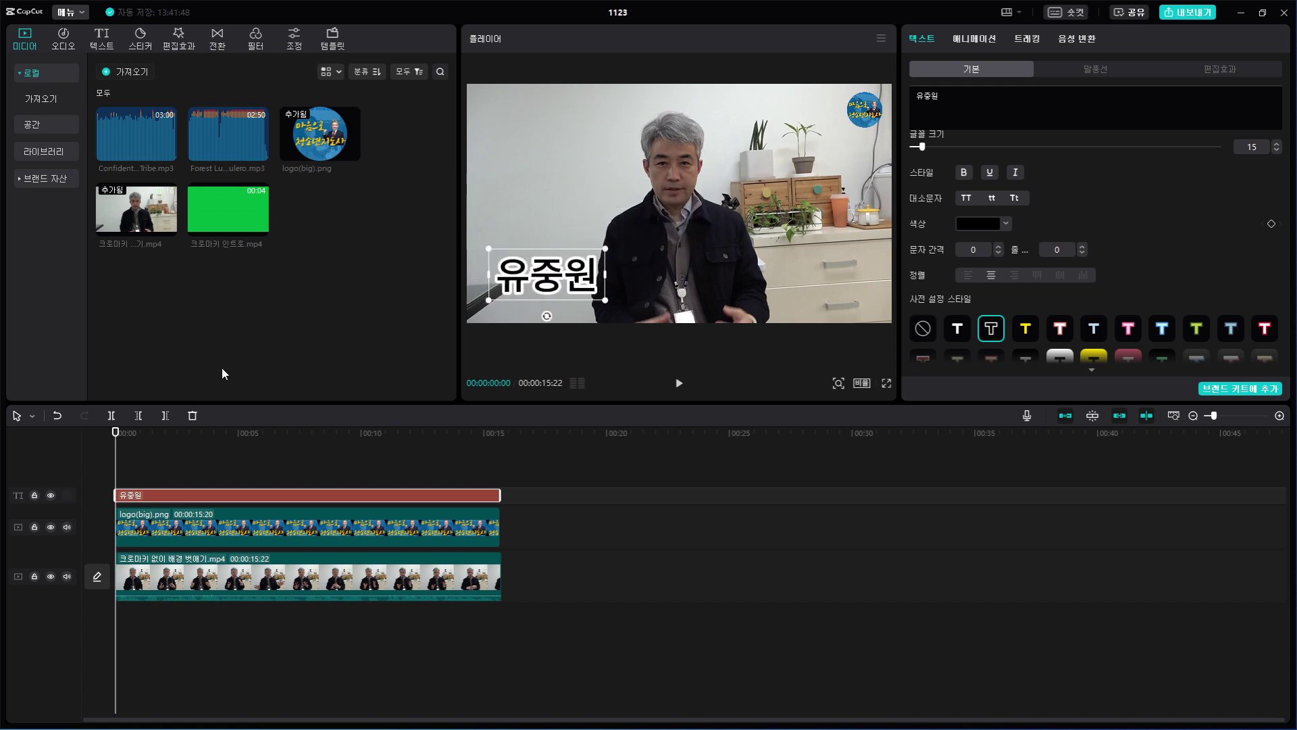
Place Confident Kurt - TrackTribe.mp3 on an audio track below the video at the start of the timeline.
click(138, 125)
drag(137, 124, 103, 627)
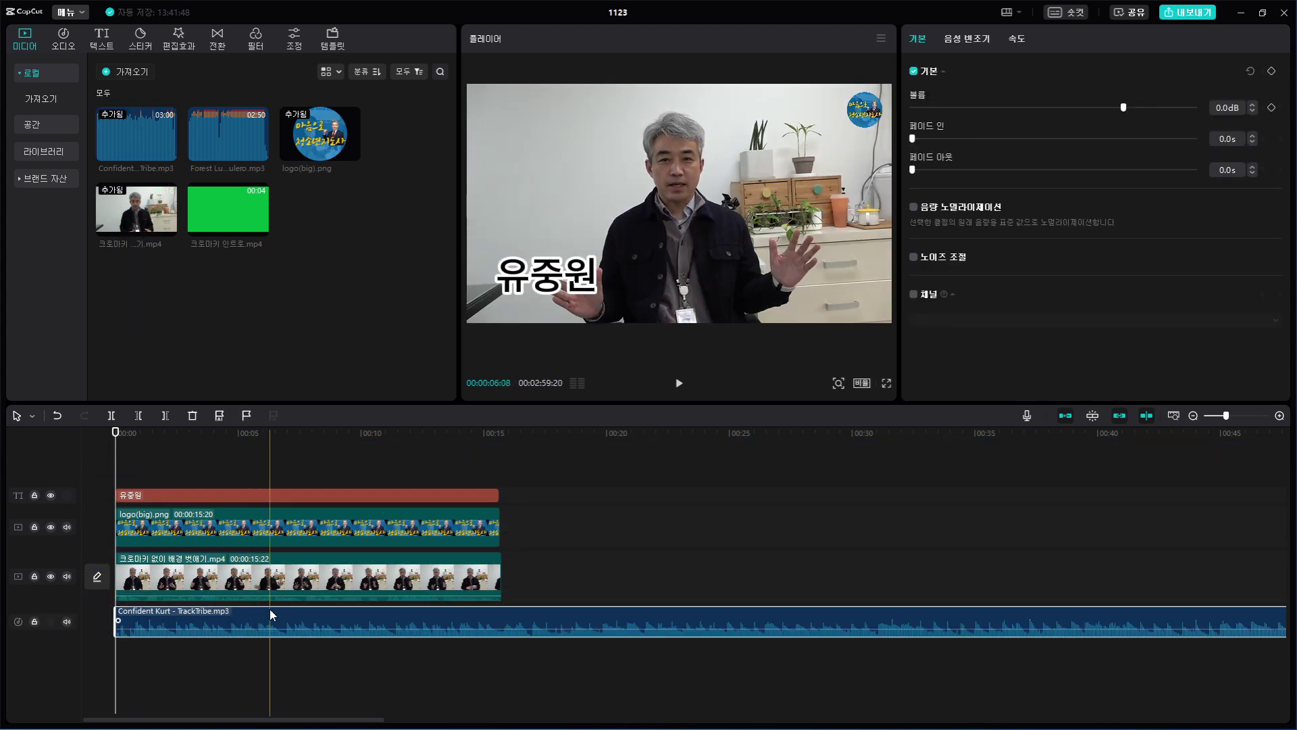
Try splitting the music clip at the end of the video and deleting the excess, and undo the cut.
scroll(355, 588, down, 2)
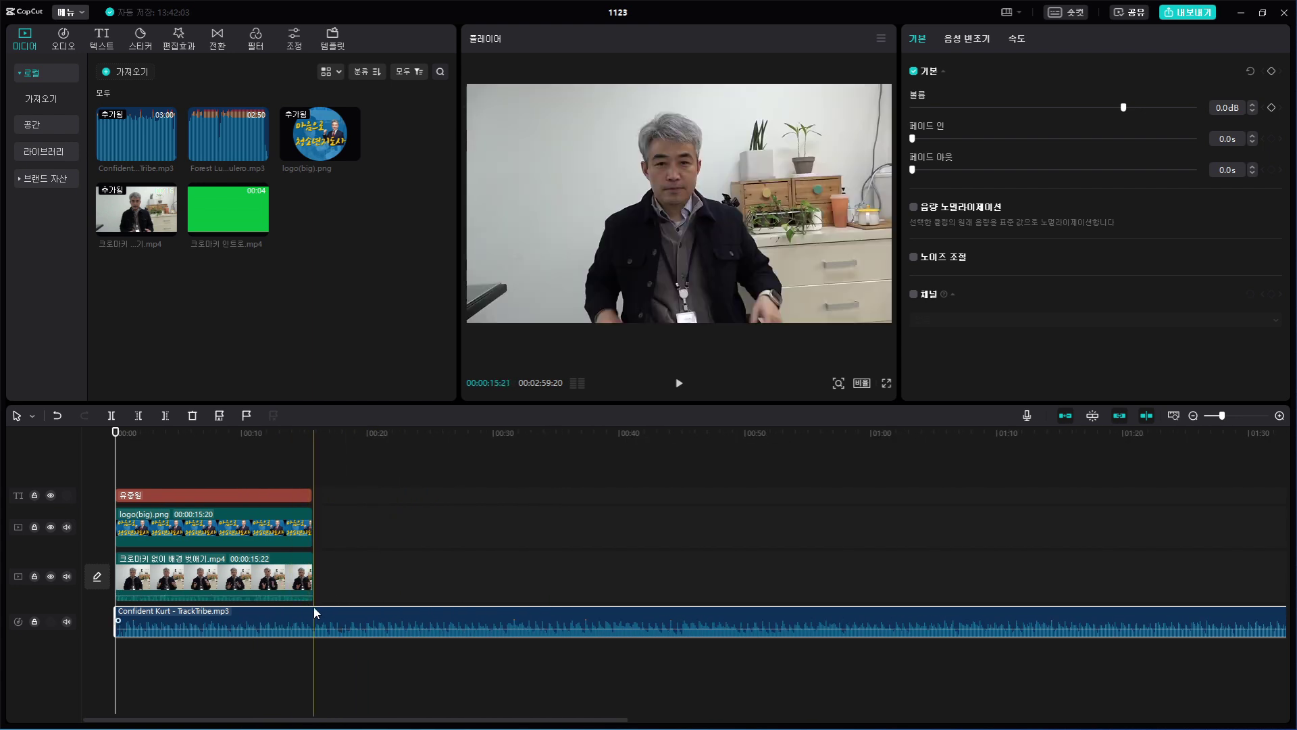
click(313, 607)
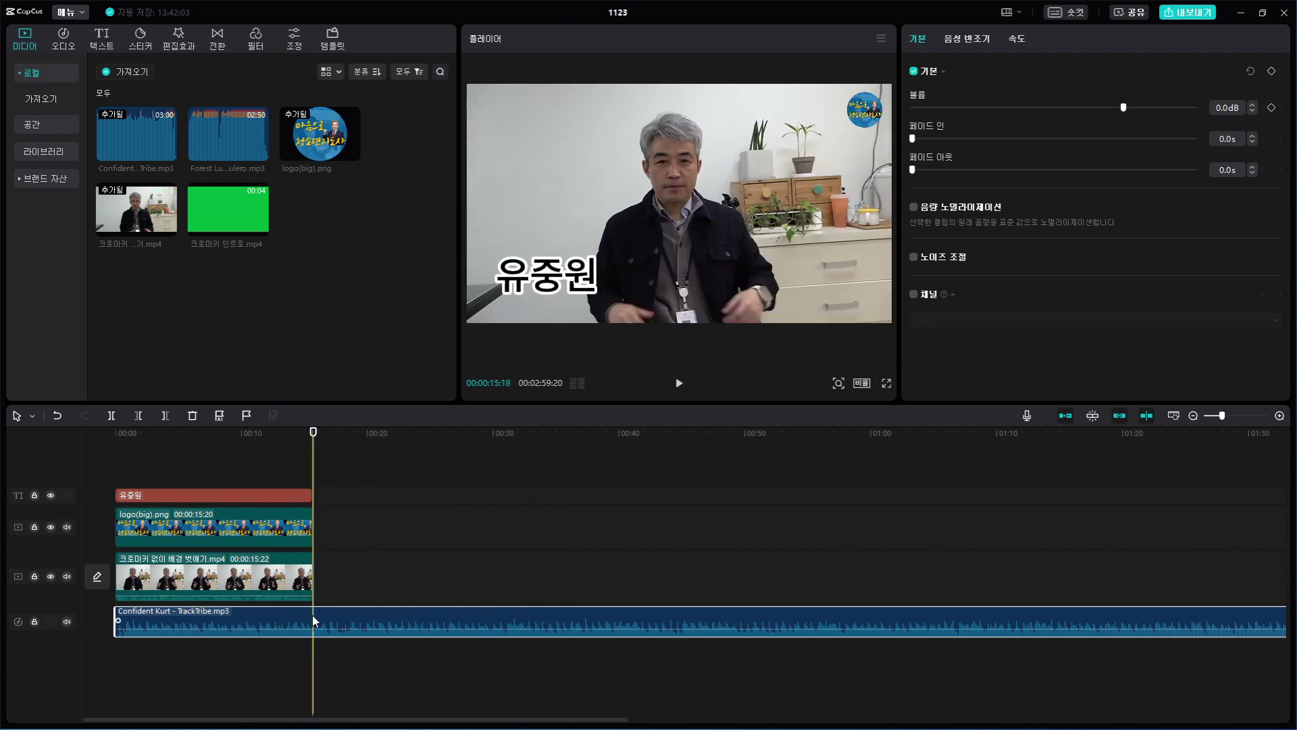
key(ctrl+b)
key(Delete)
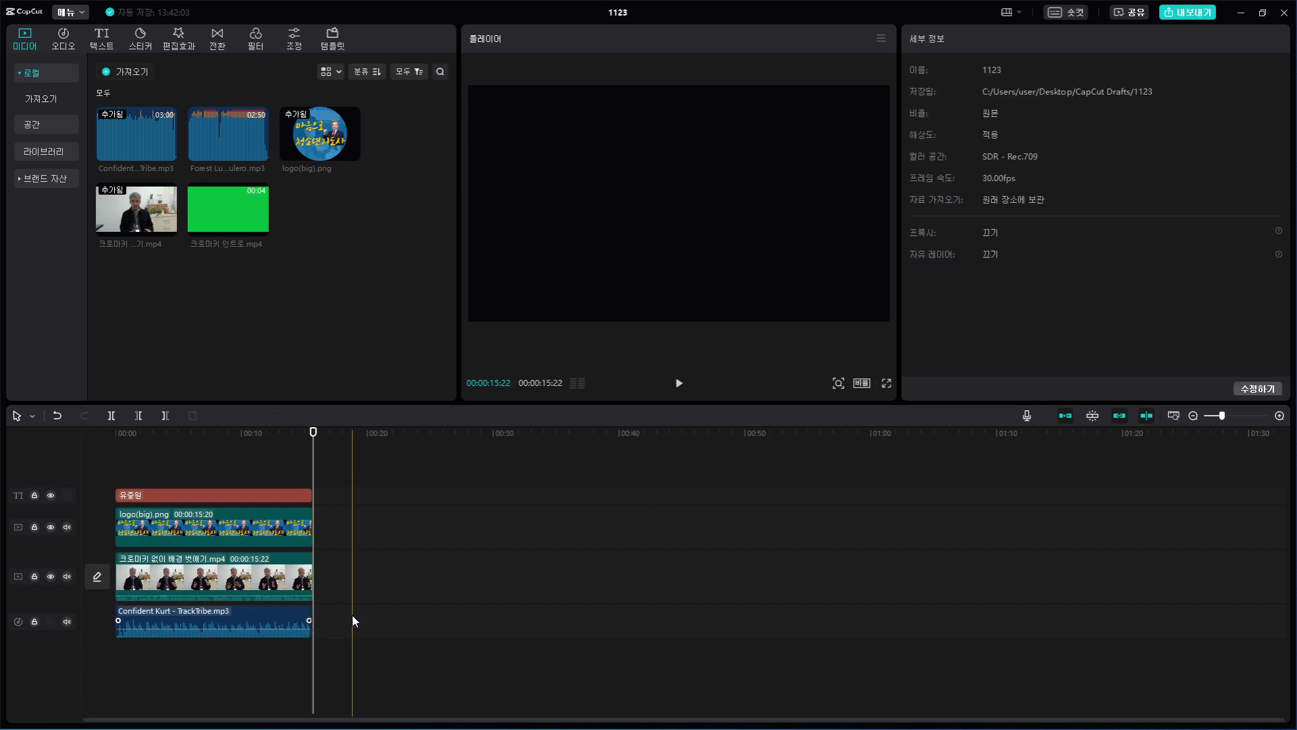
key(ctrl+z)
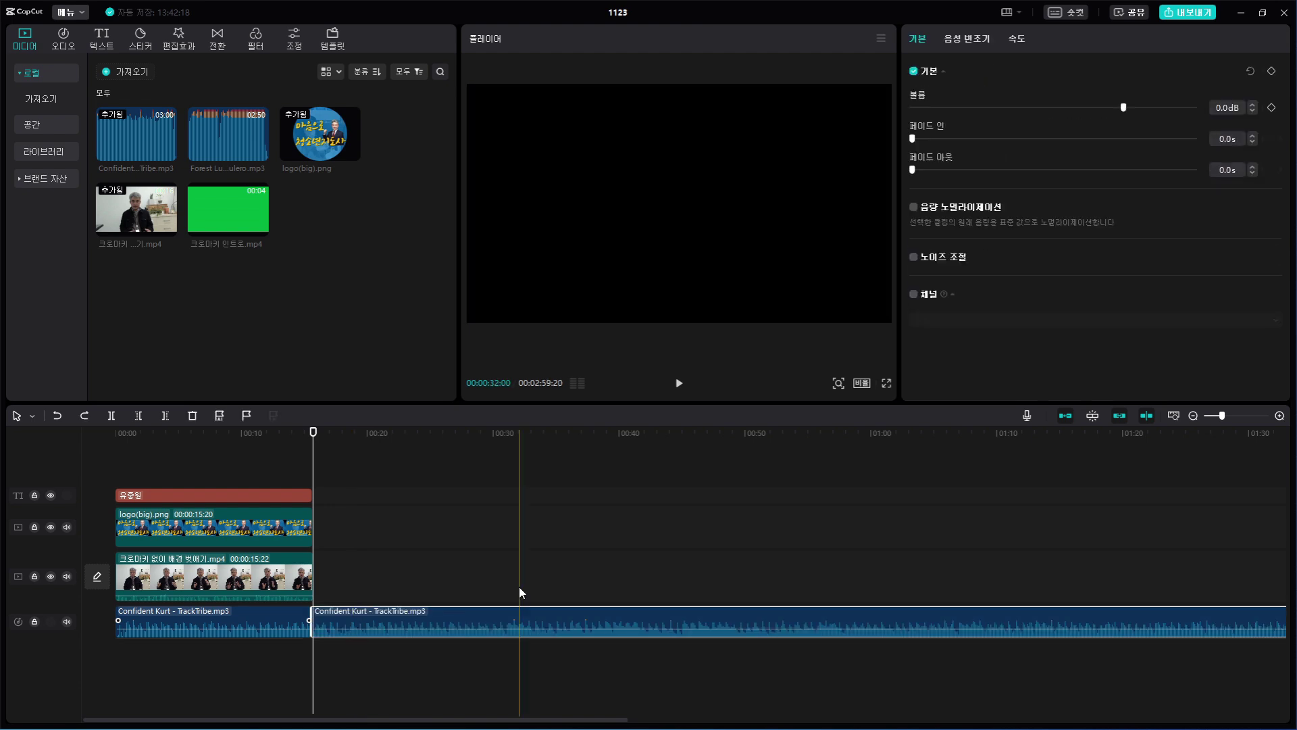
Trim the end of the music clip to the video's end and align the name title and logo ends with it.
key(ctrl+minus)
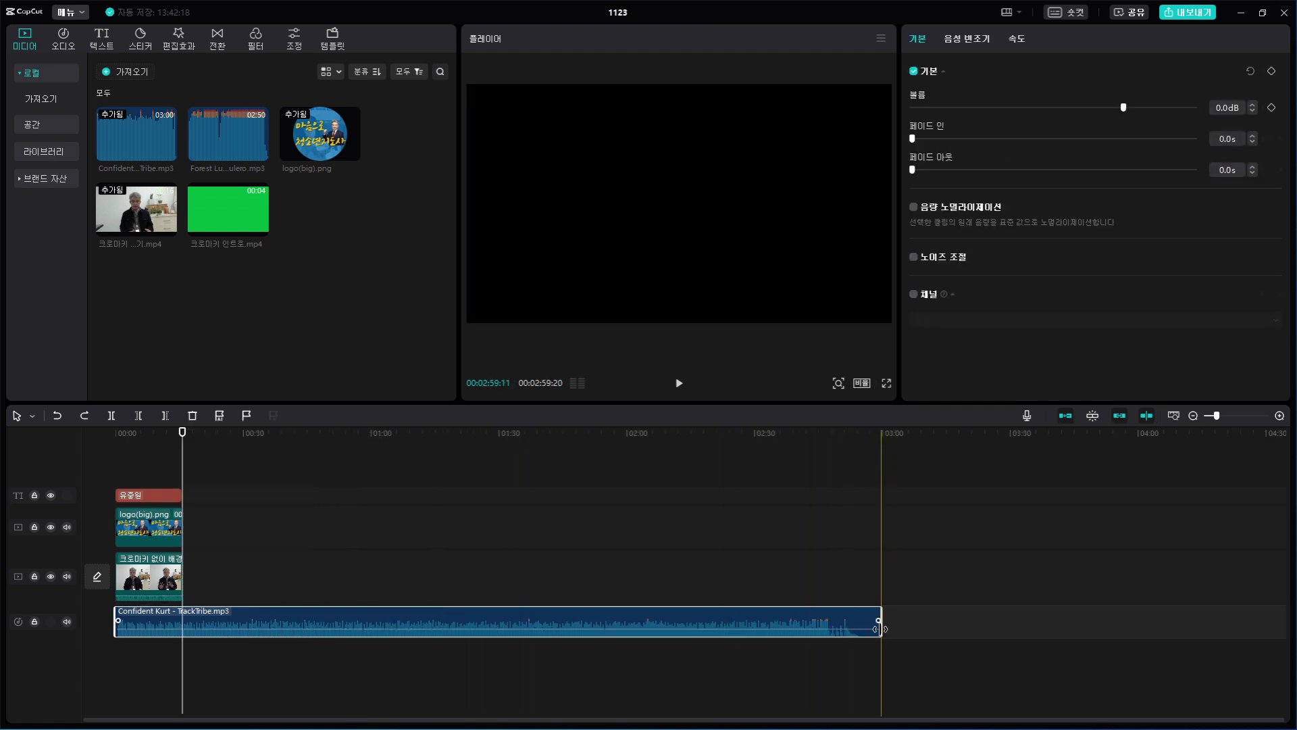
drag(881, 628, 181, 618)
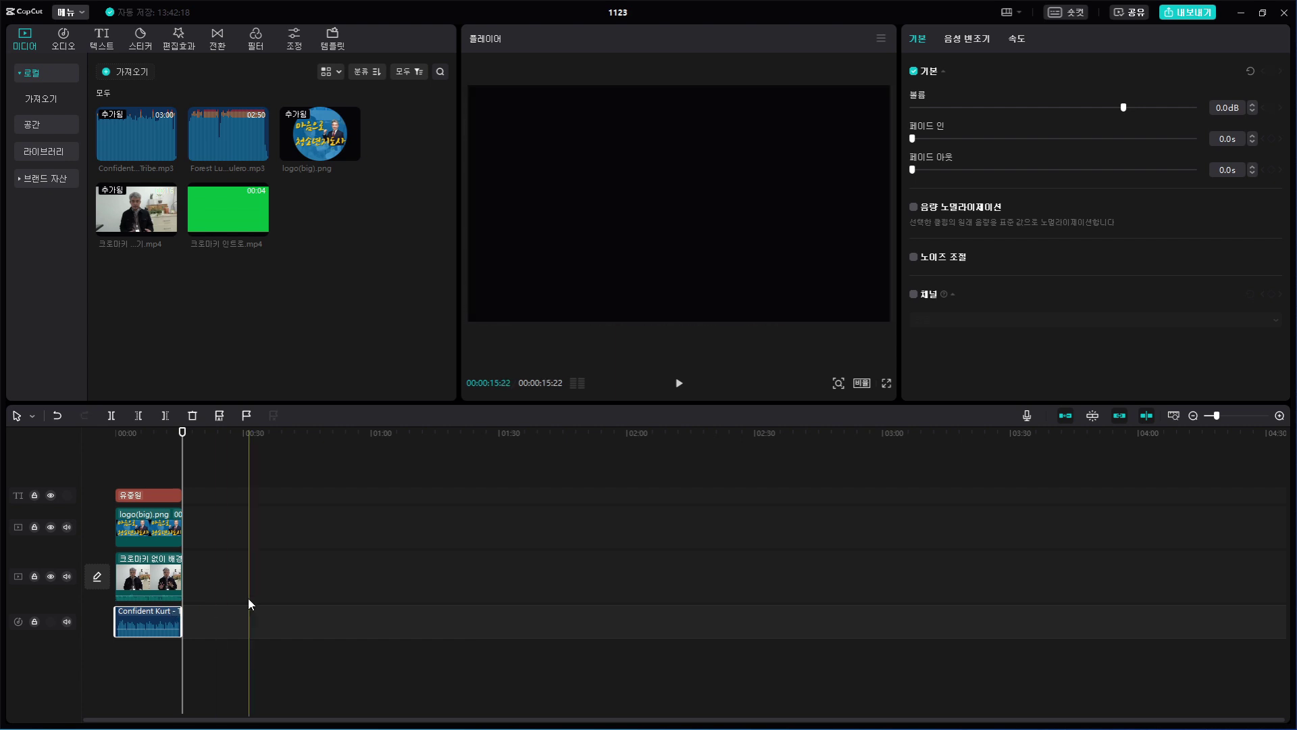
scroll(244, 604, up, 8)
drag(959, 616, 958, 613)
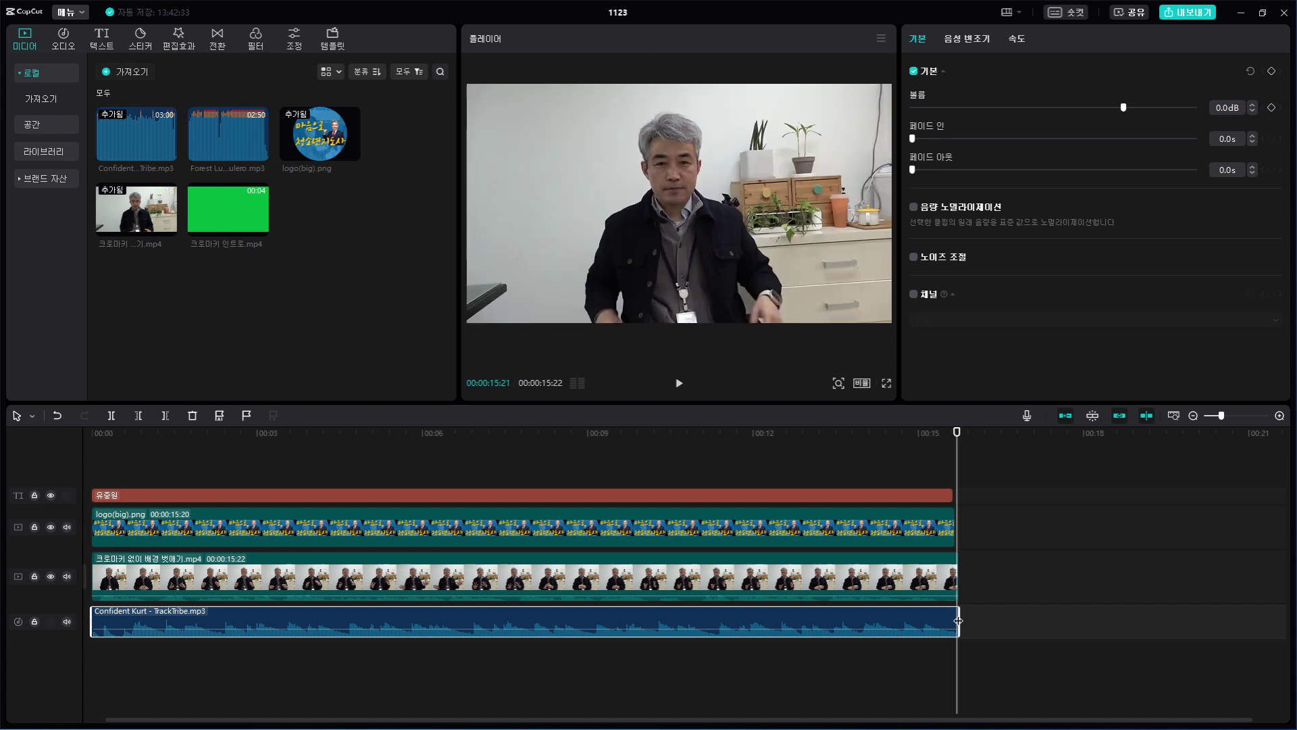
click(588, 495)
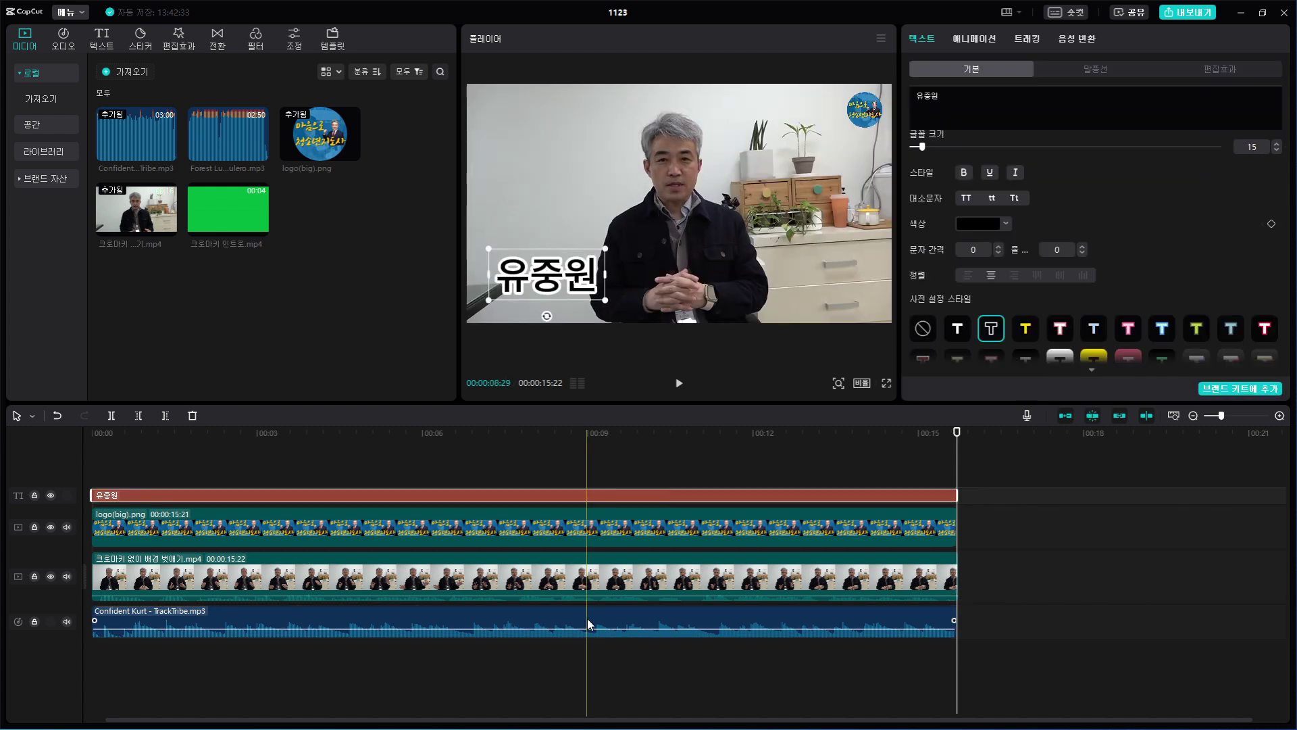
Move the presenter video to a track above the logo and return it to the main track.
click(484, 615)
click(472, 578)
drag(430, 576, 421, 479)
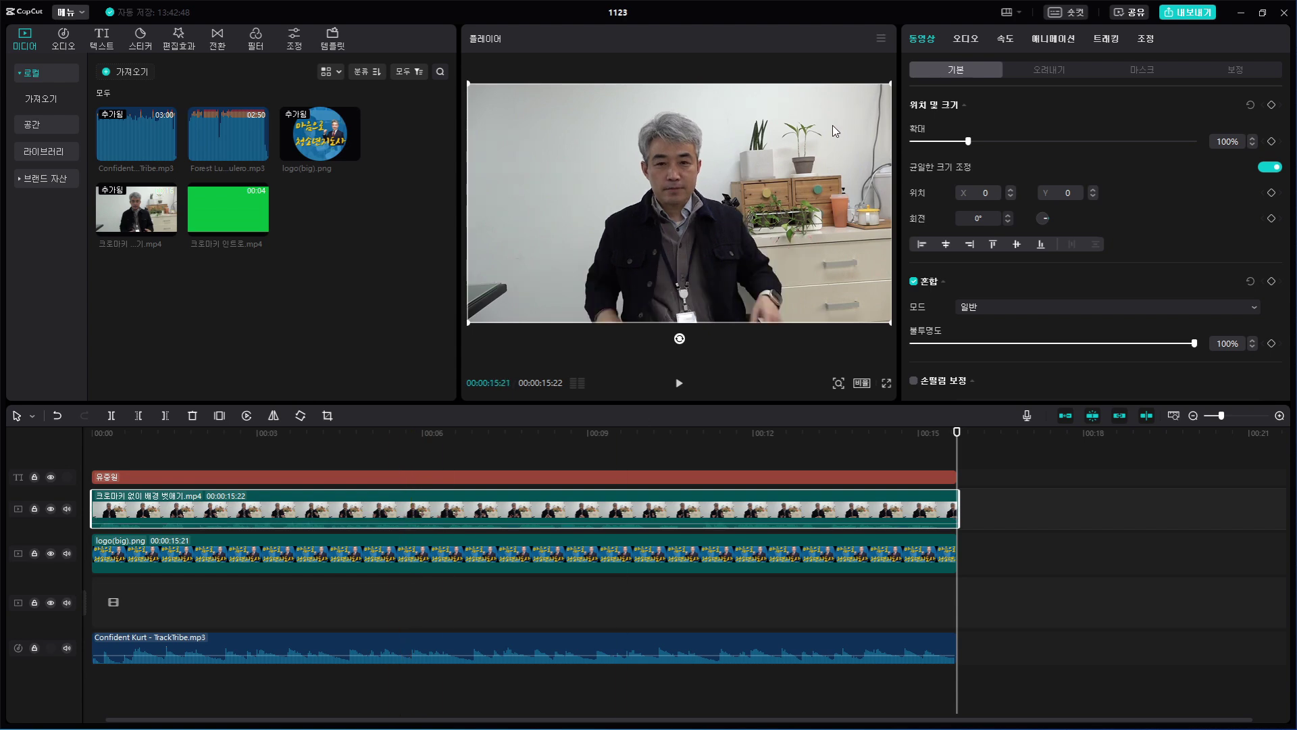
drag(515, 512, 516, 596)
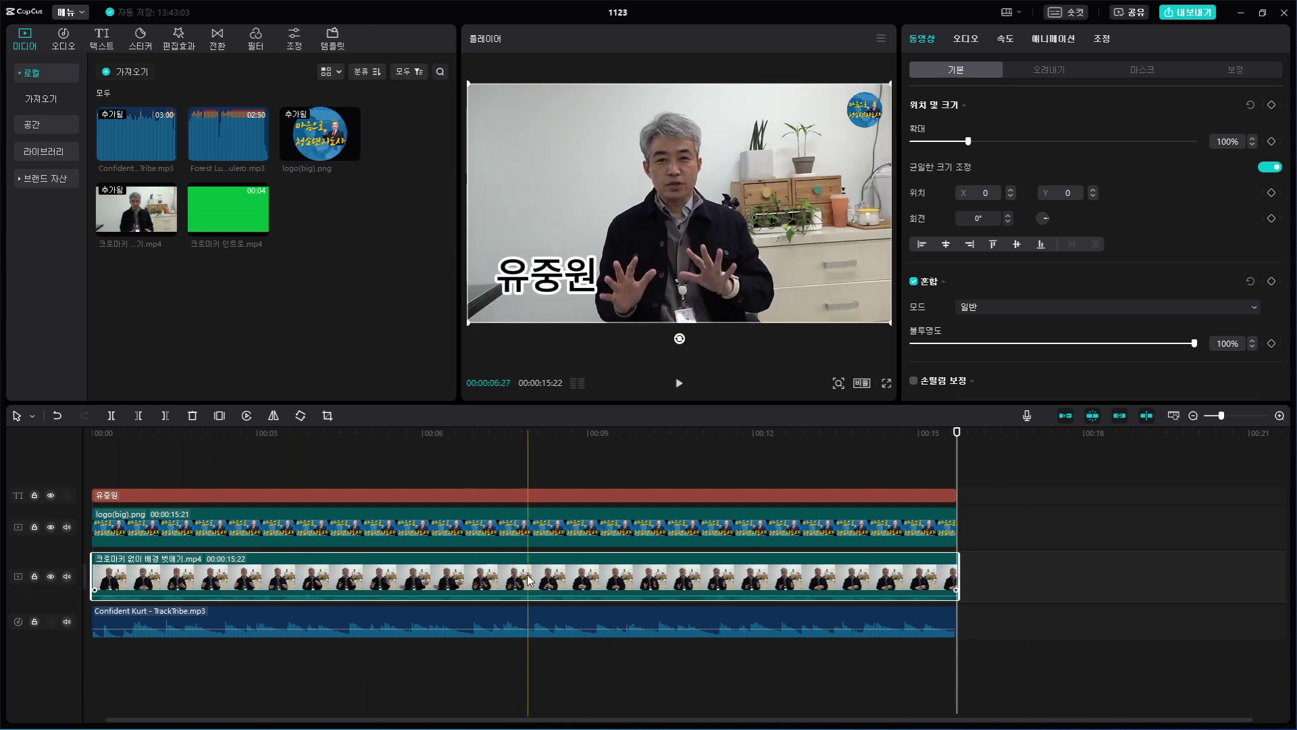
Examine the timeline shortcut list for the split commands and close it without changes.
scroll(64, 631, left, 1)
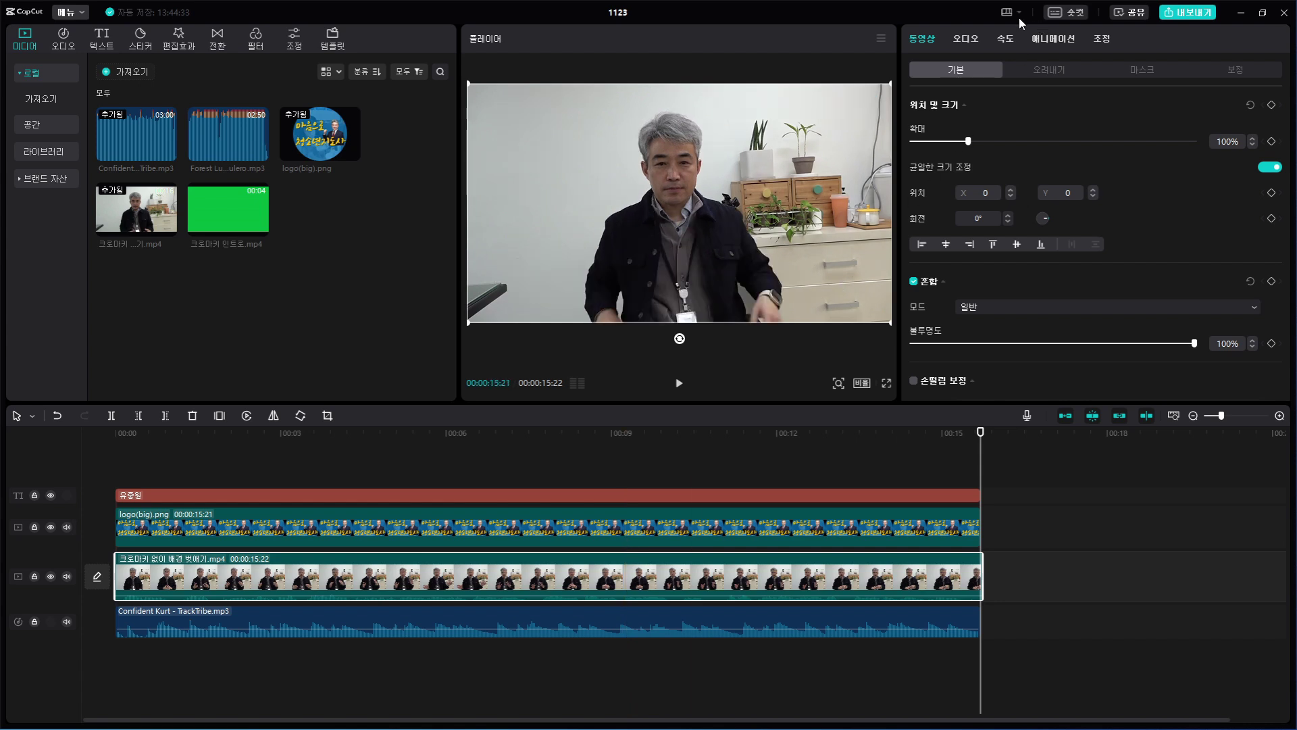
click(1064, 15)
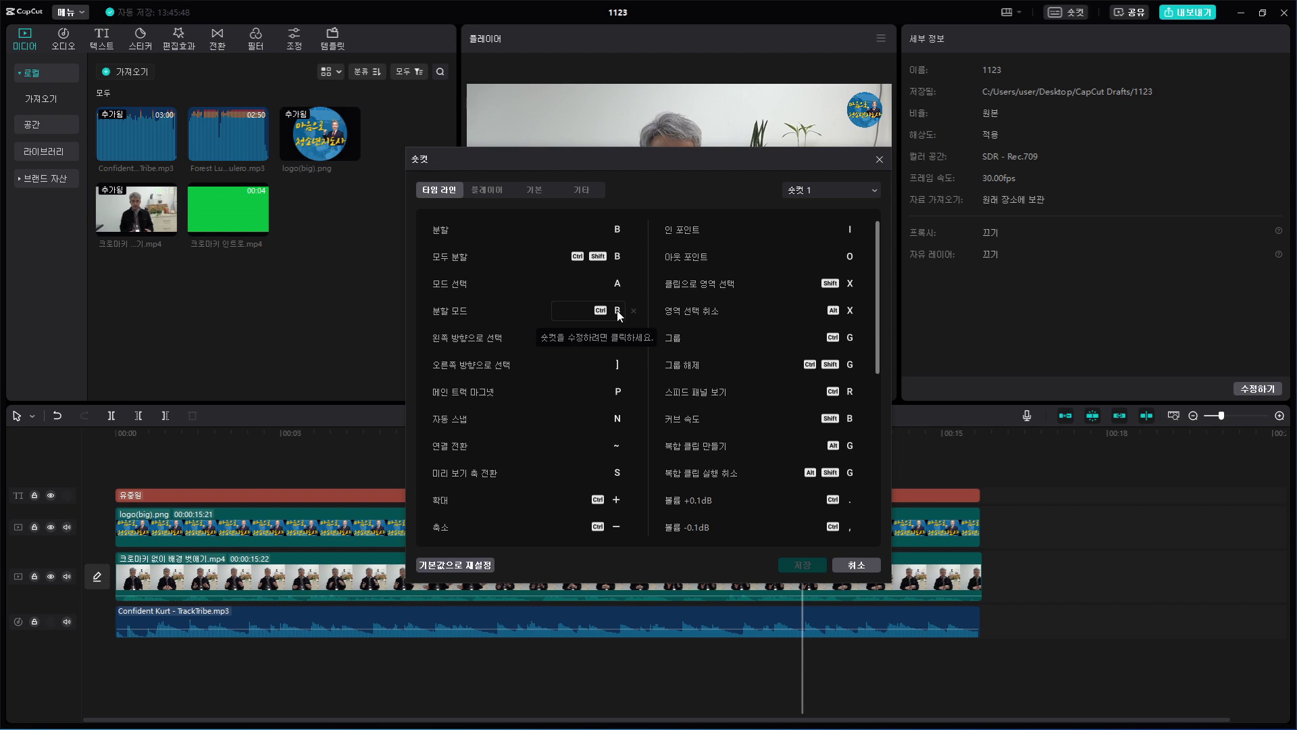
click(856, 564)
click(732, 538)
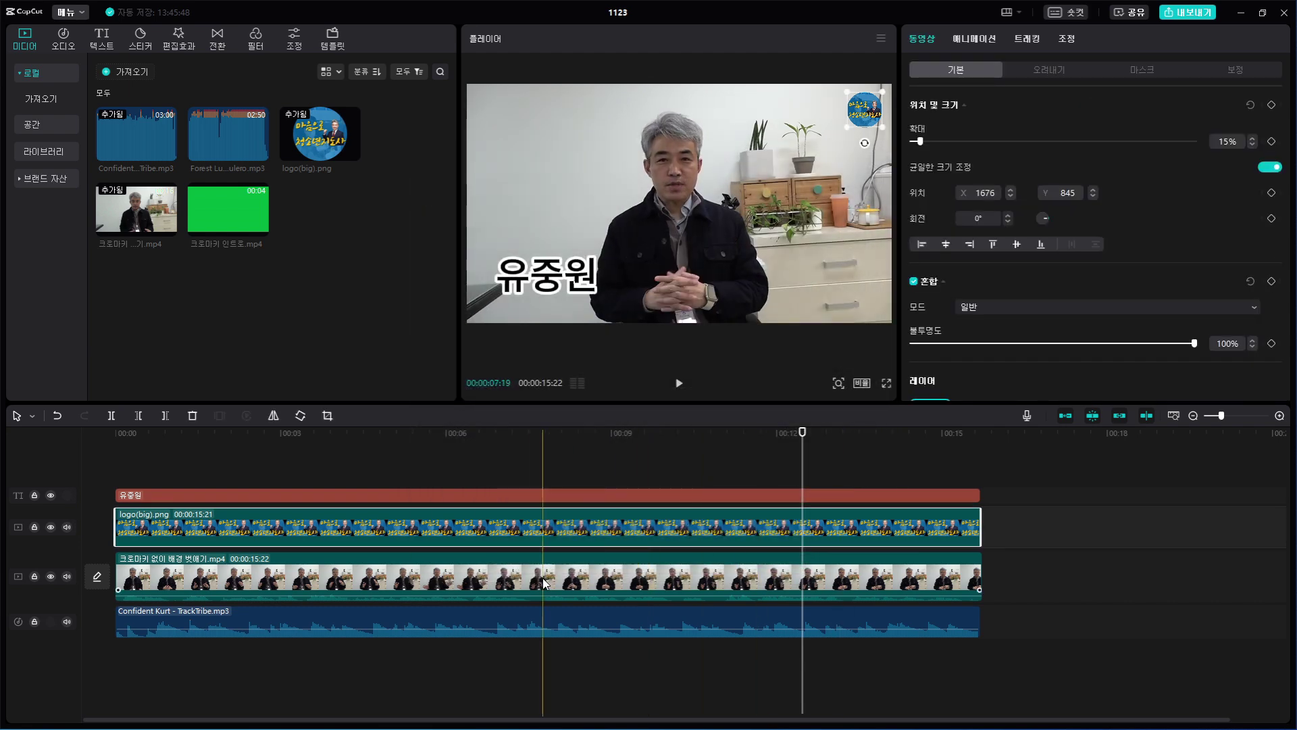
click(550, 582)
click(589, 616)
click(610, 536)
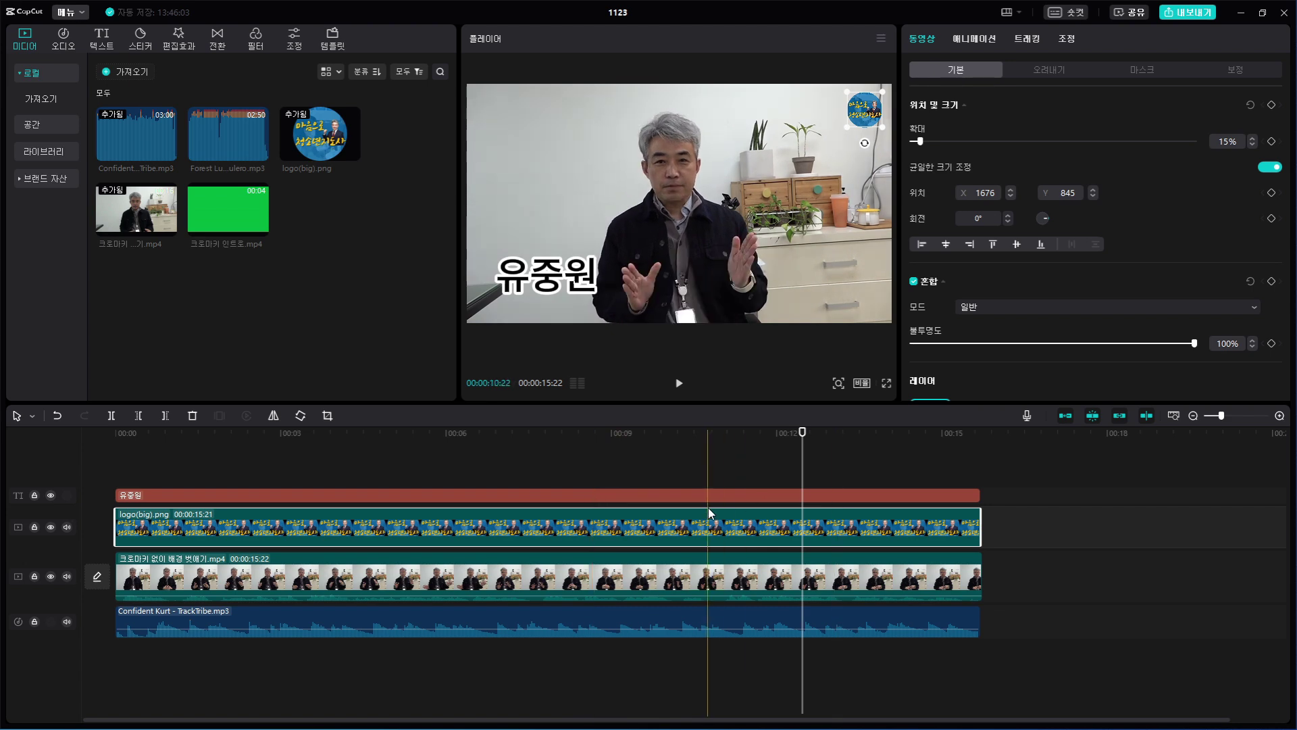
Open the 분할 (split) shortcut for editing in the shortcut settings, continuing without logging in.
click(1061, 13)
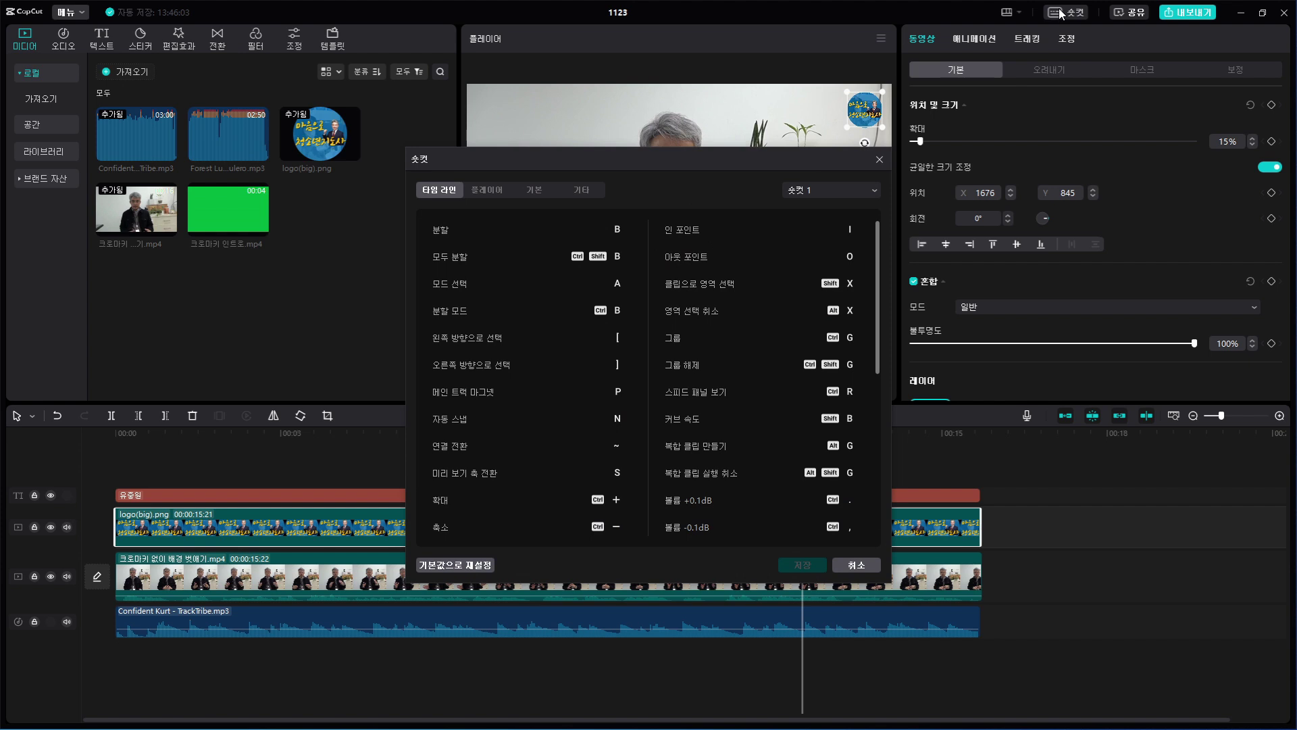
click(618, 230)
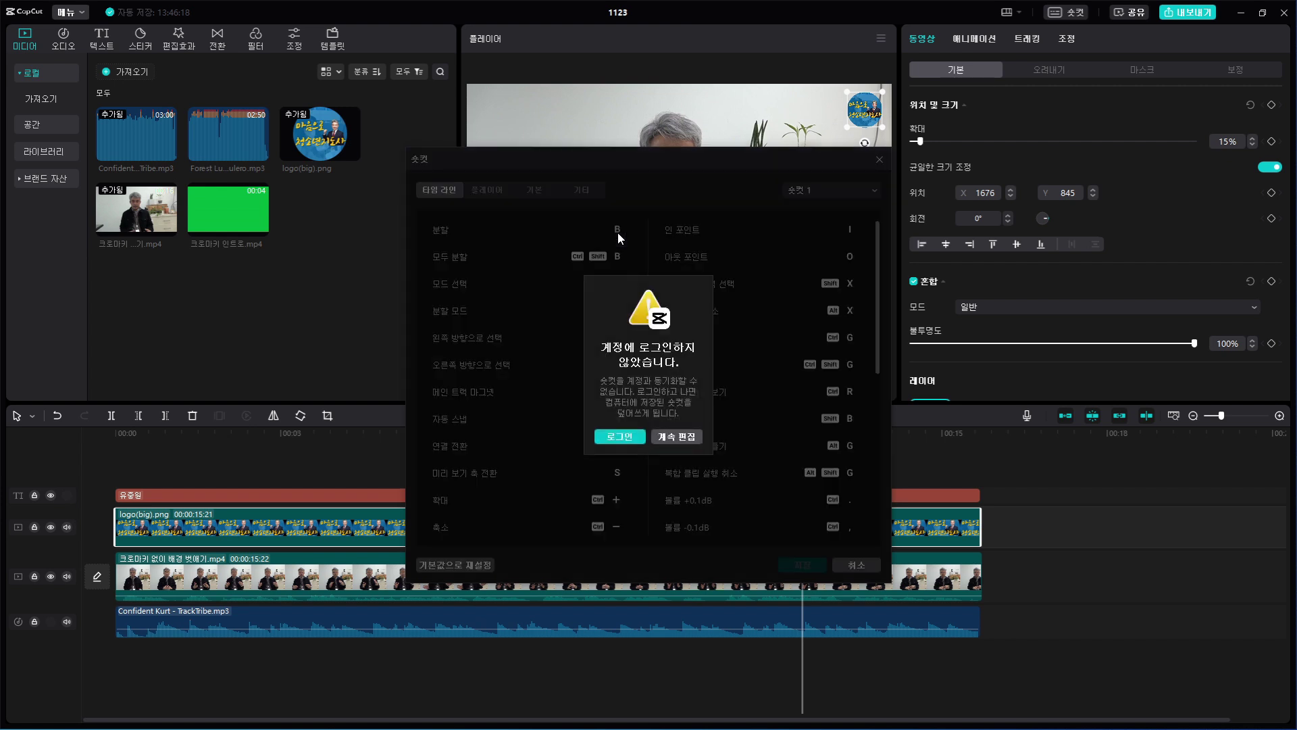
click(676, 437)
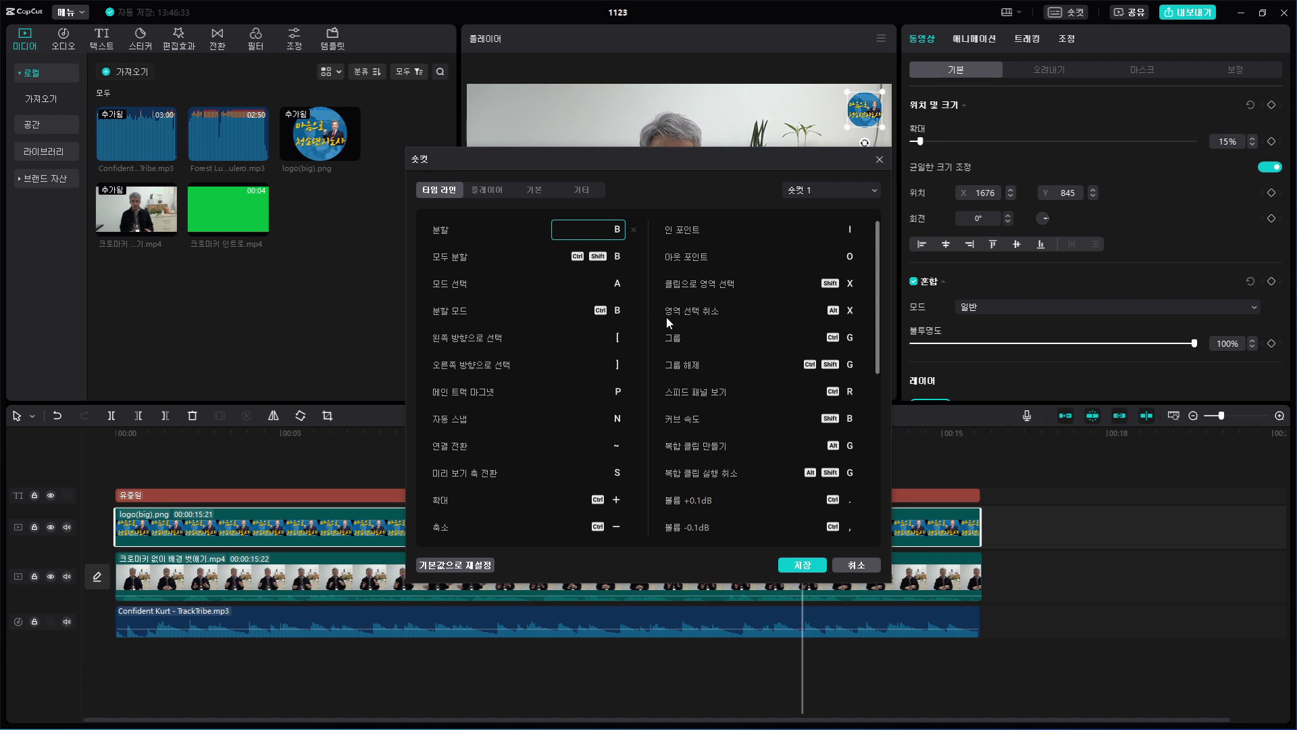
Try to reassign the 인 포인트 (in point) shortcut to O, decline the overwrite, and recheck the timeline shortcut list without saving.
scroll(666, 318, down, 3)
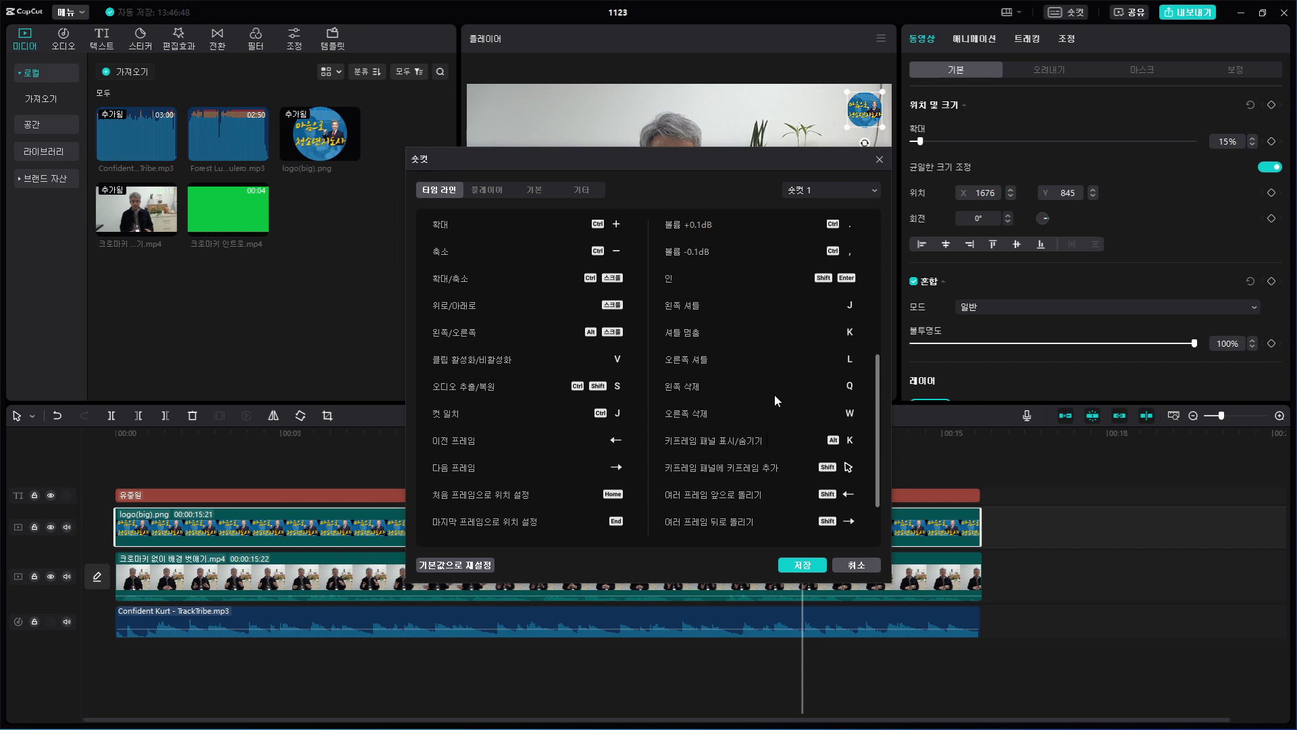
scroll(780, 400, up, 4)
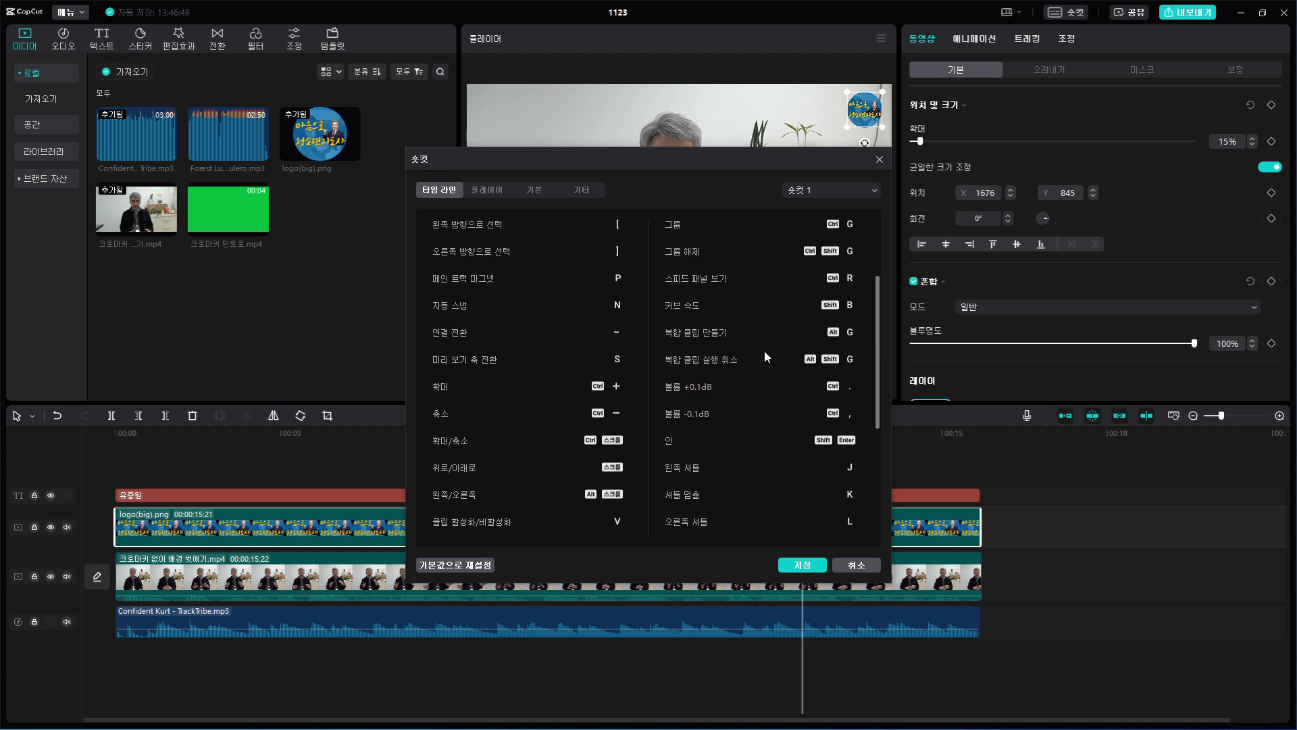
scroll(736, 298, up, 1)
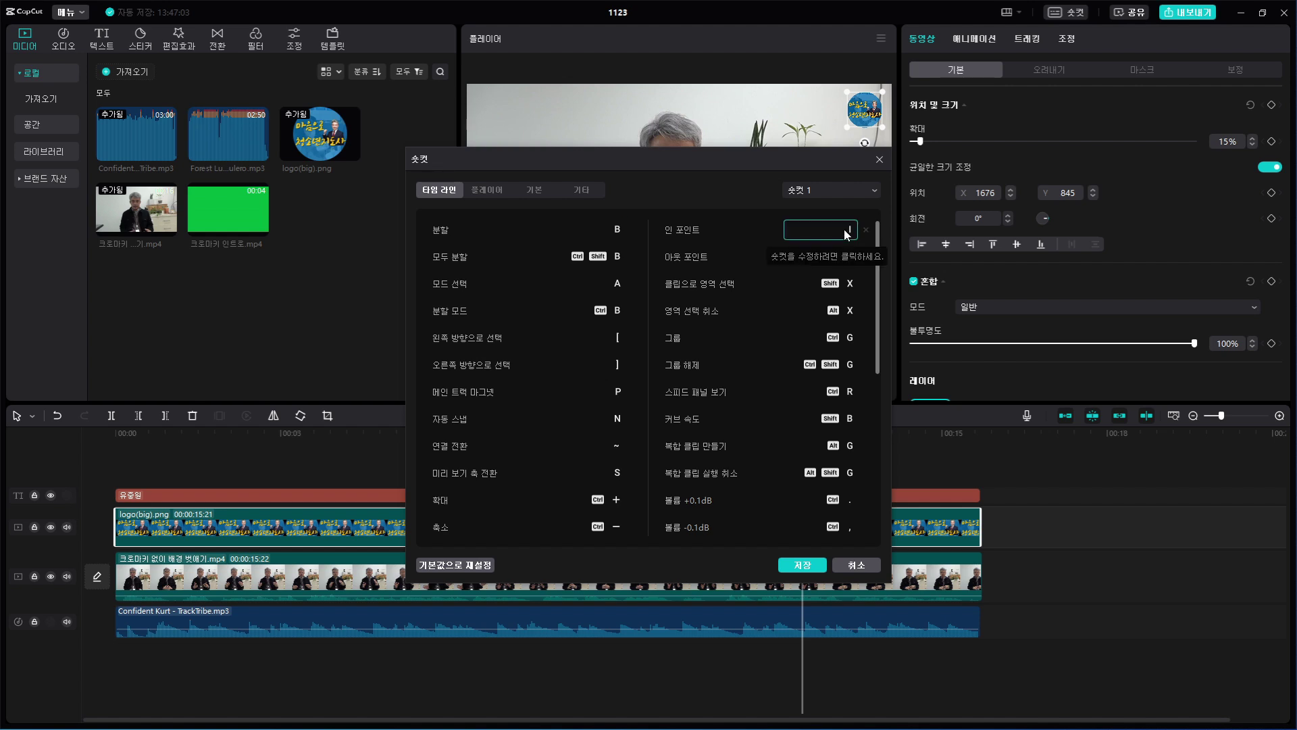
key(o)
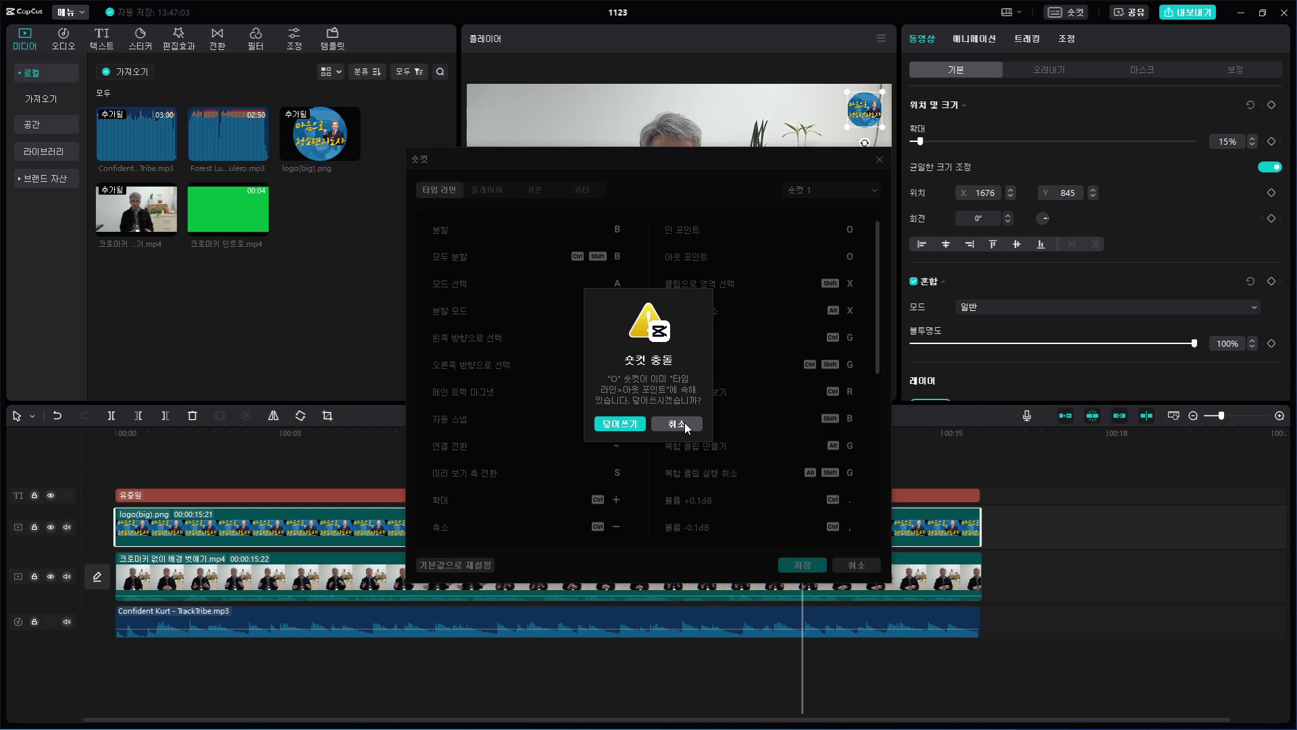
click(677, 424)
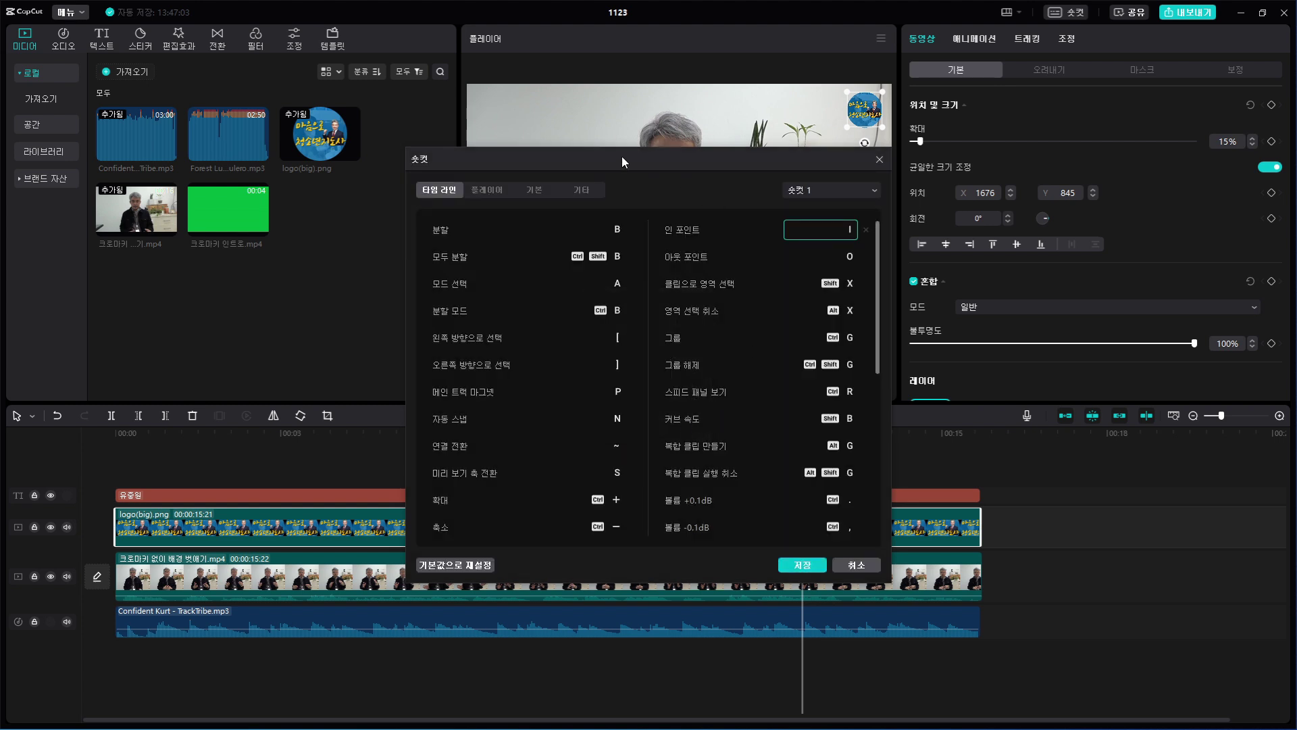
click(879, 161)
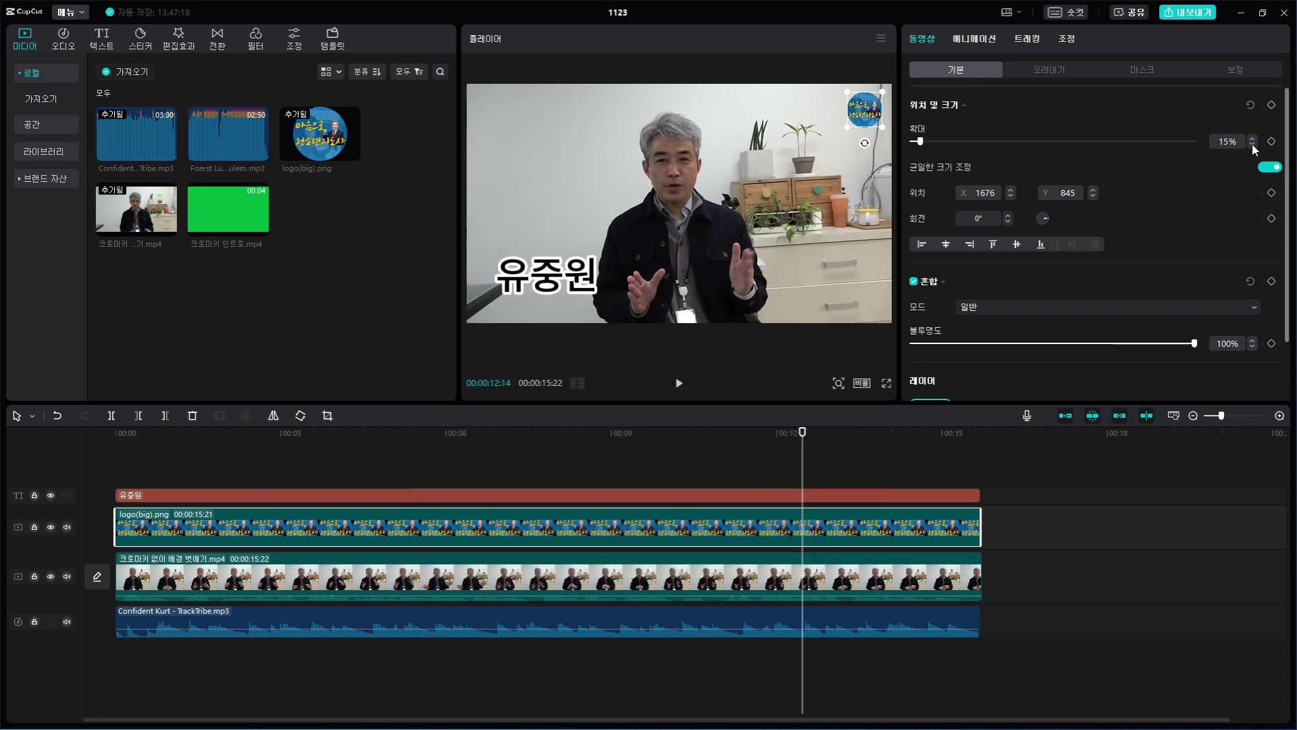
click(1066, 12)
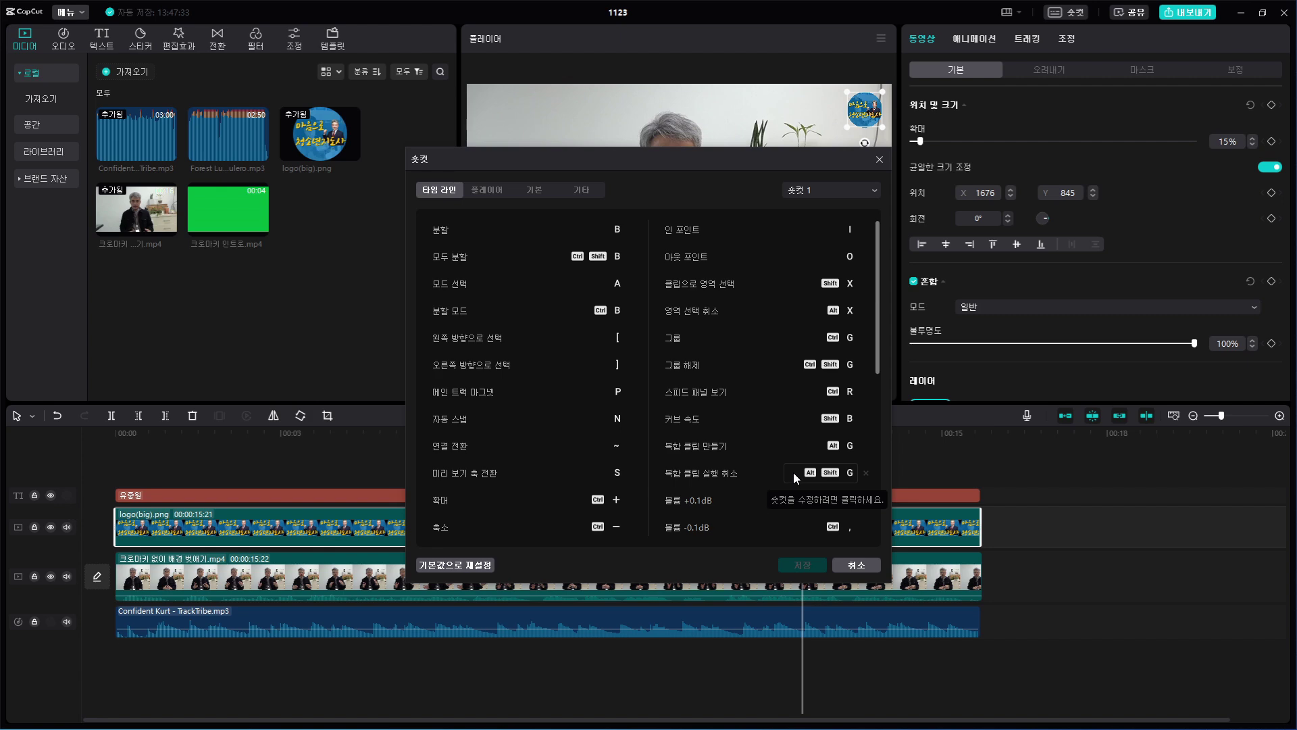
click(878, 159)
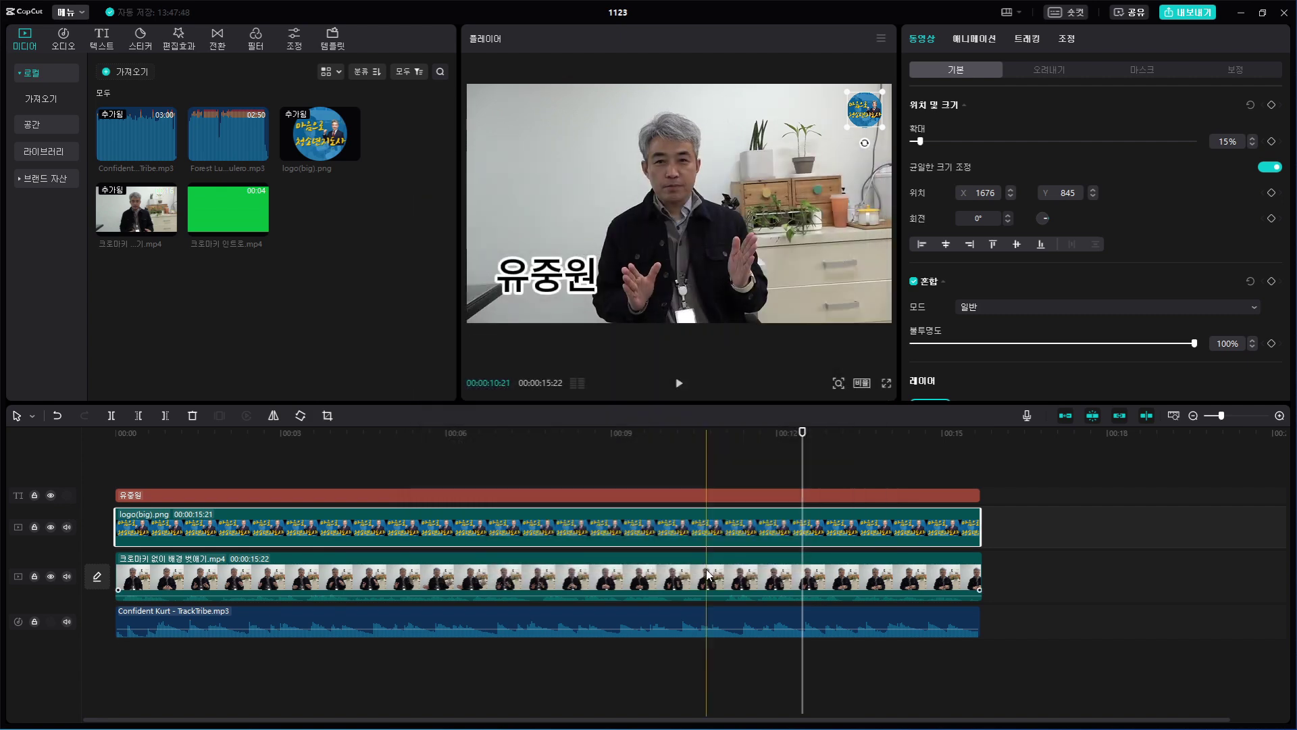
Split every track at 00:00:09:18 with nothing selected, and undo the split.
click(645, 480)
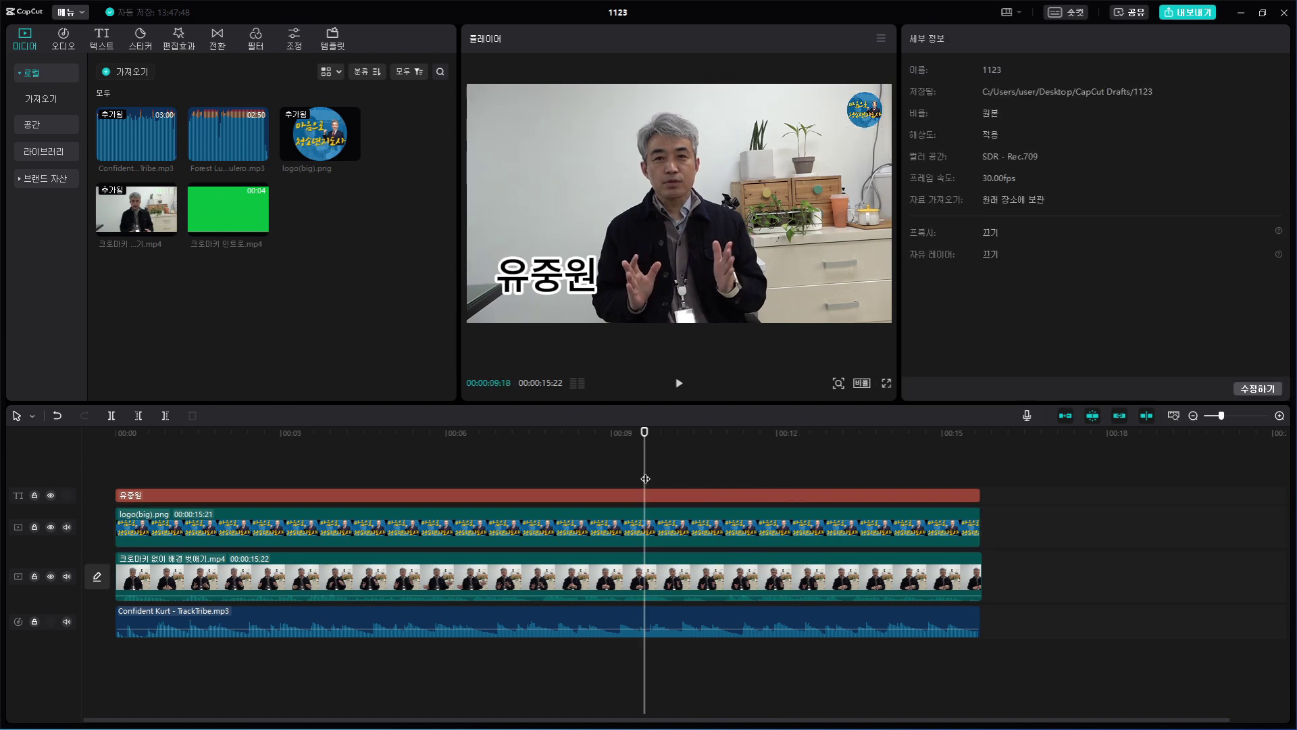
key(ctrl+b)
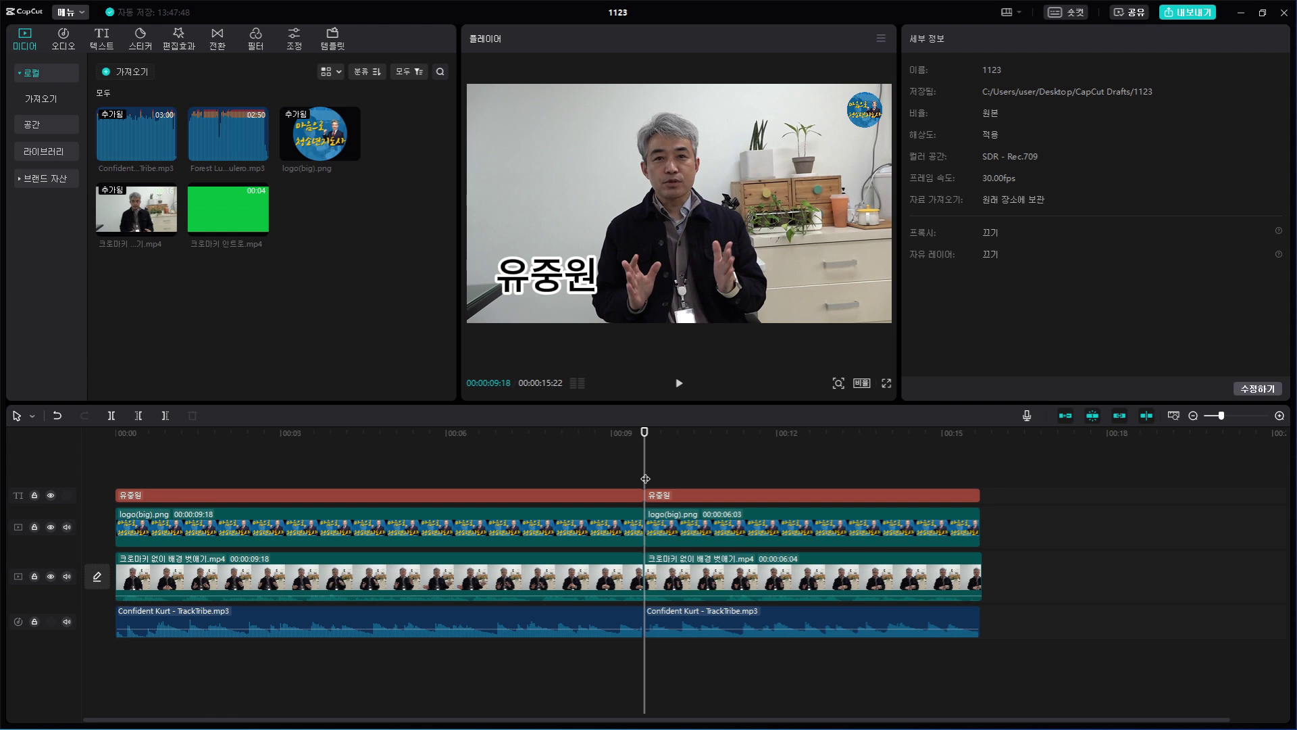
key(ctrl+z)
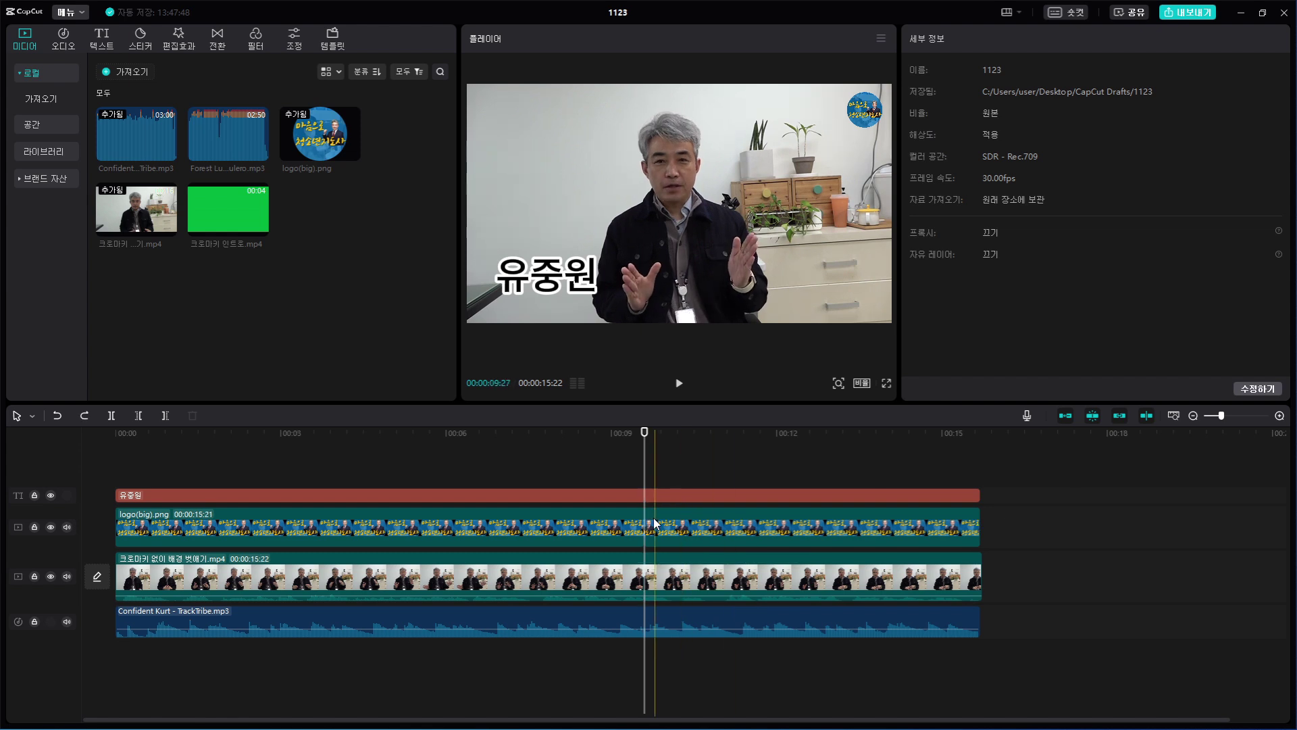
Split only the presenter video at the 00:00:09:18 playhead position, and undo the split.
click(647, 583)
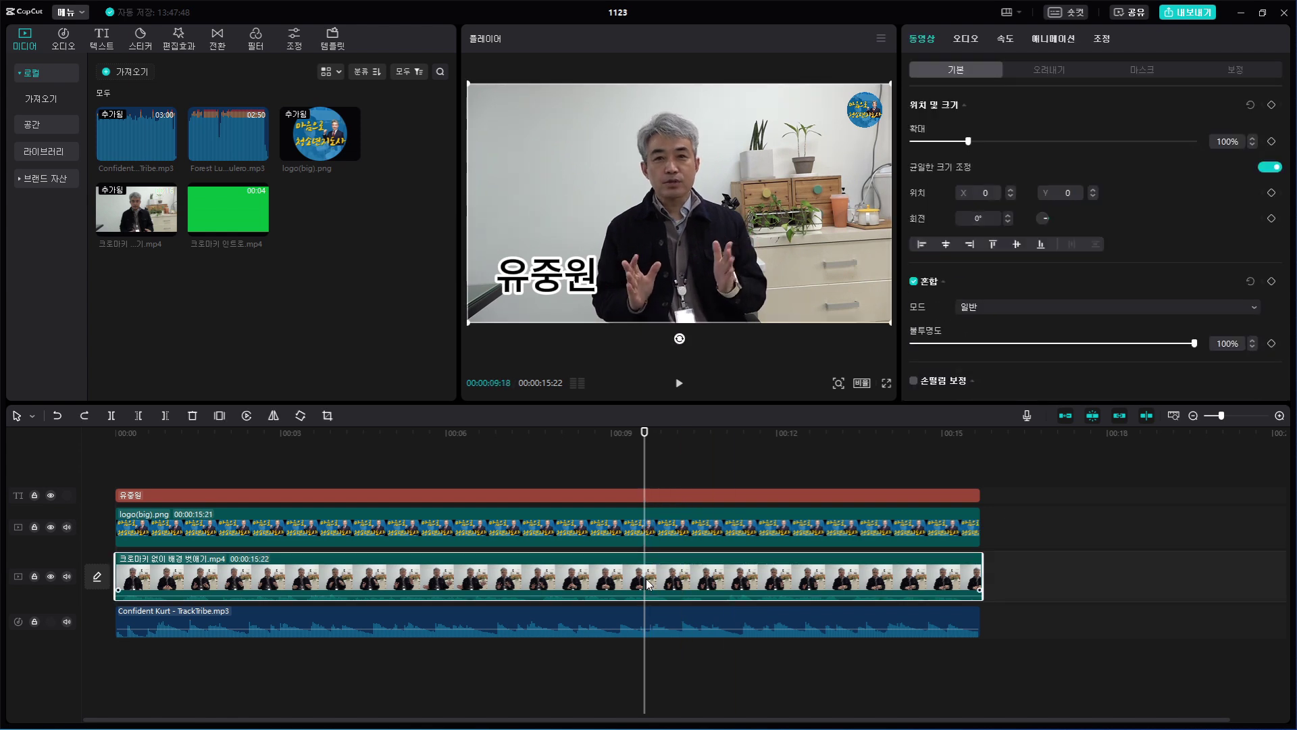
key(ctrl+b)
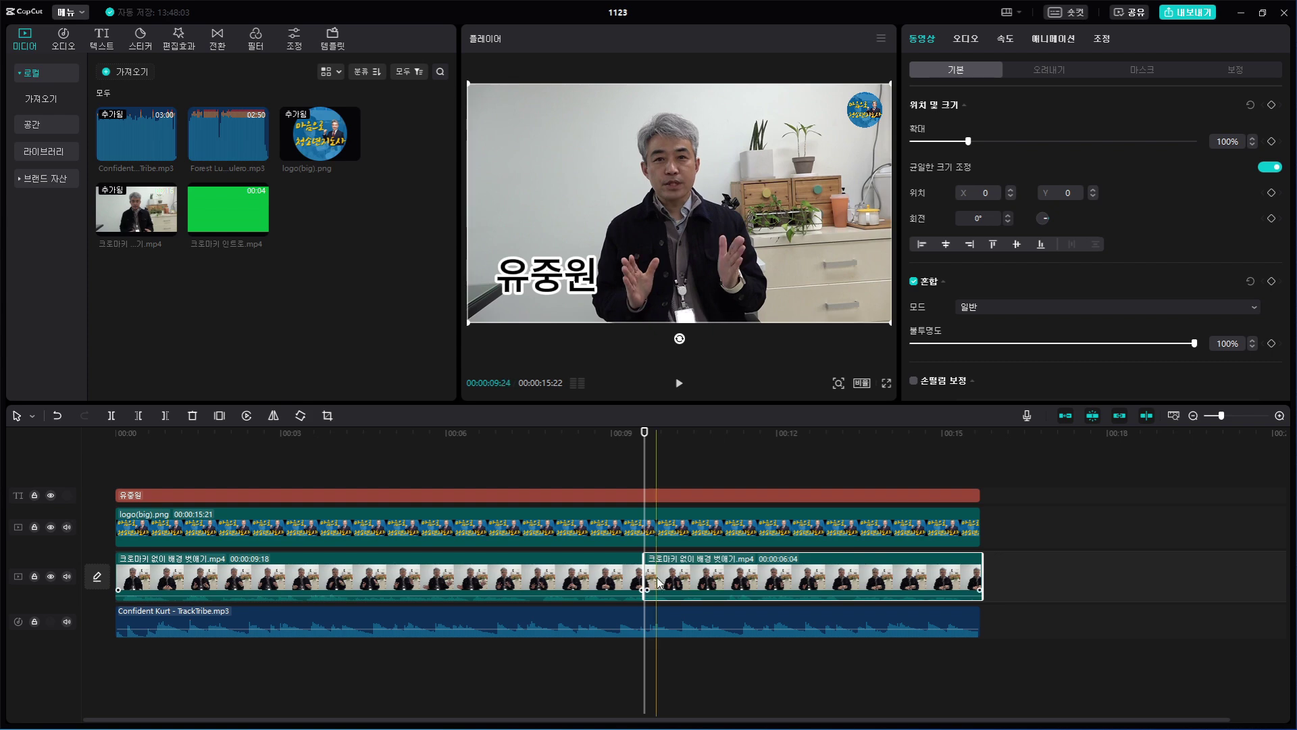
key(ctrl+z)
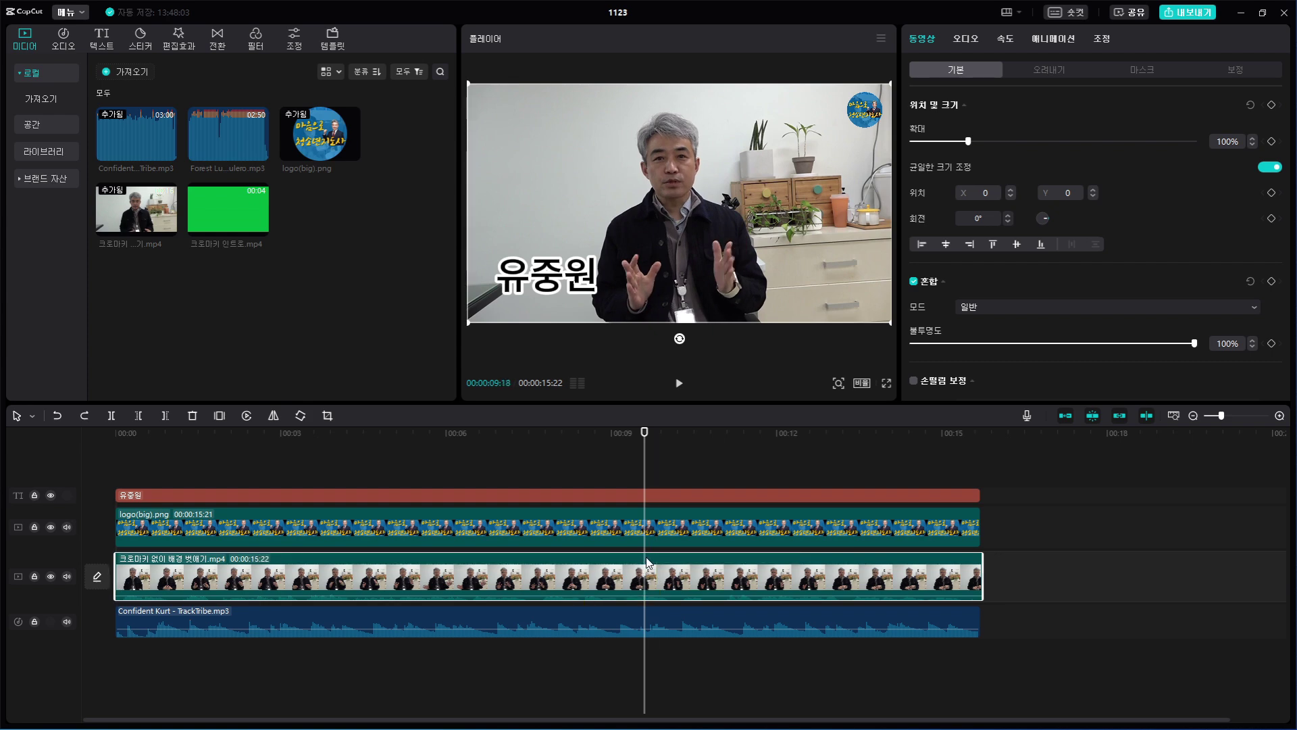
Select all timeline clips, split them together at the playhead, and undo the split.
key(ctrl+a)
key(ctrl+b)
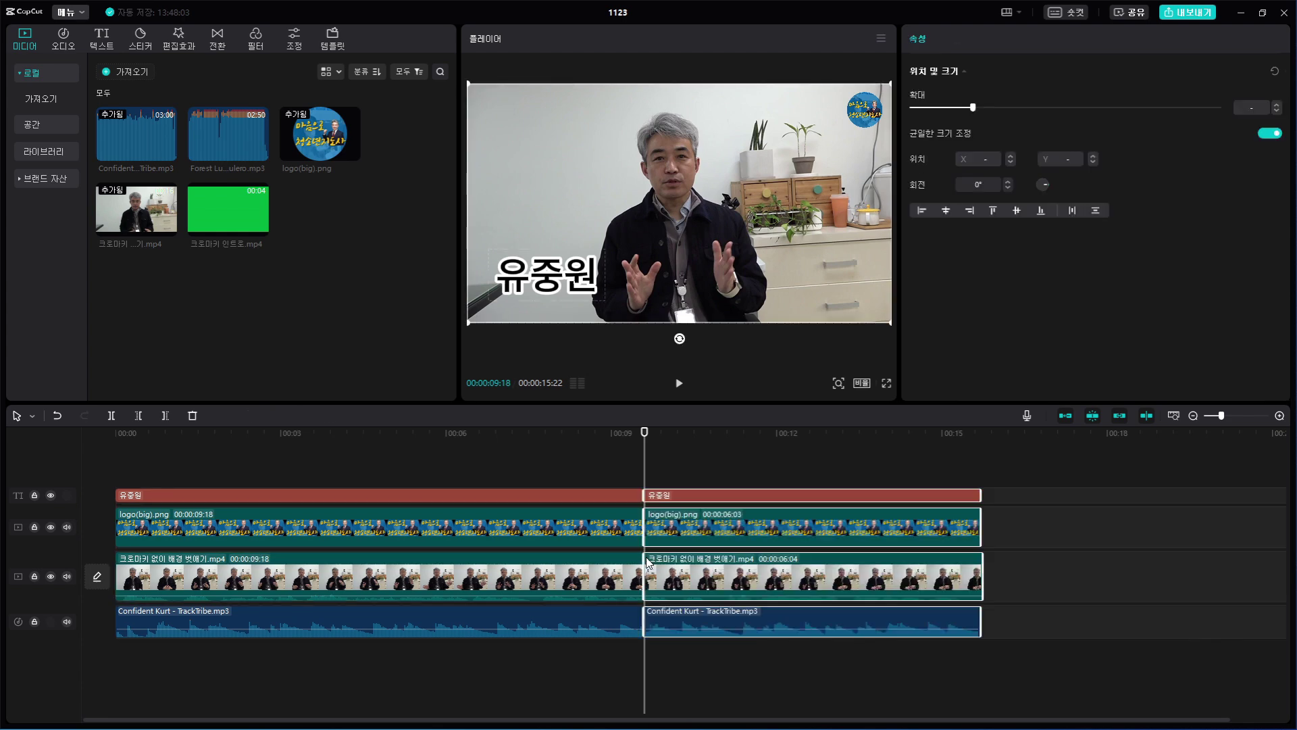
key(ctrl+z)
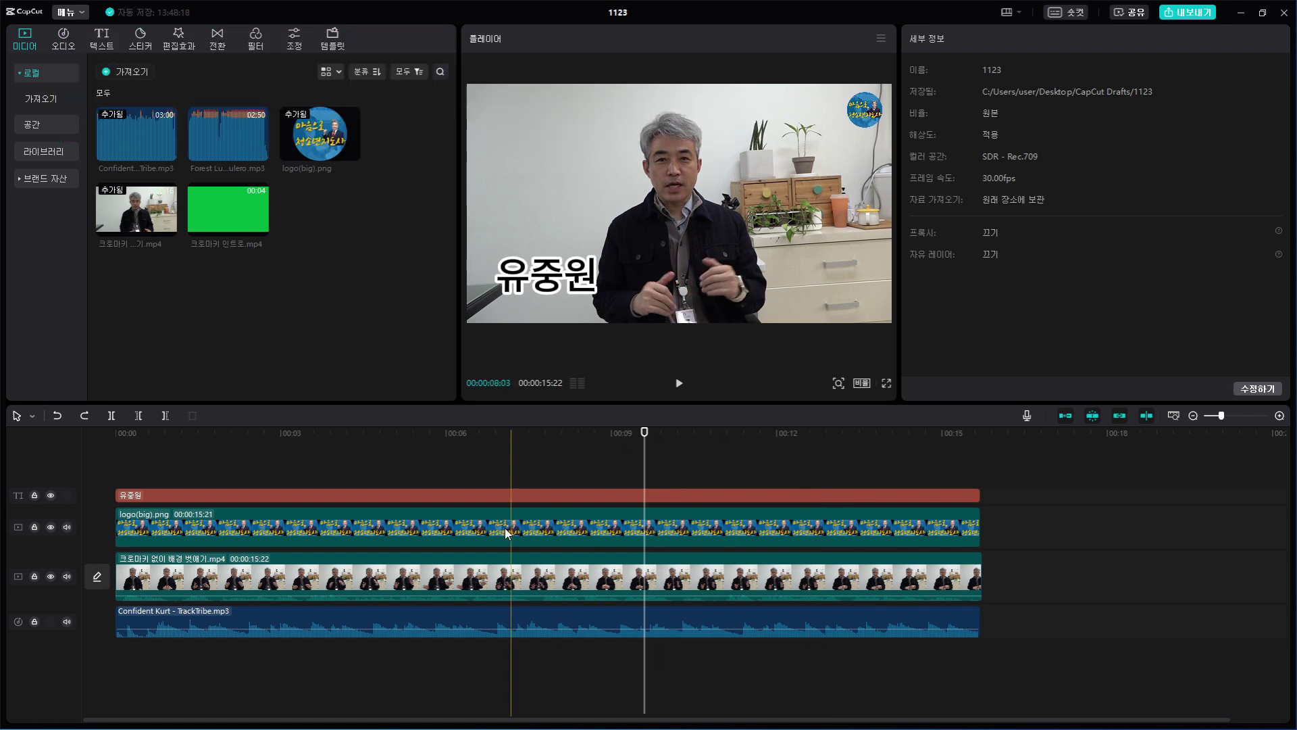
Delete the Confident Kurt - TrackTribe.mp3 music clip from the timeline.
click(399, 628)
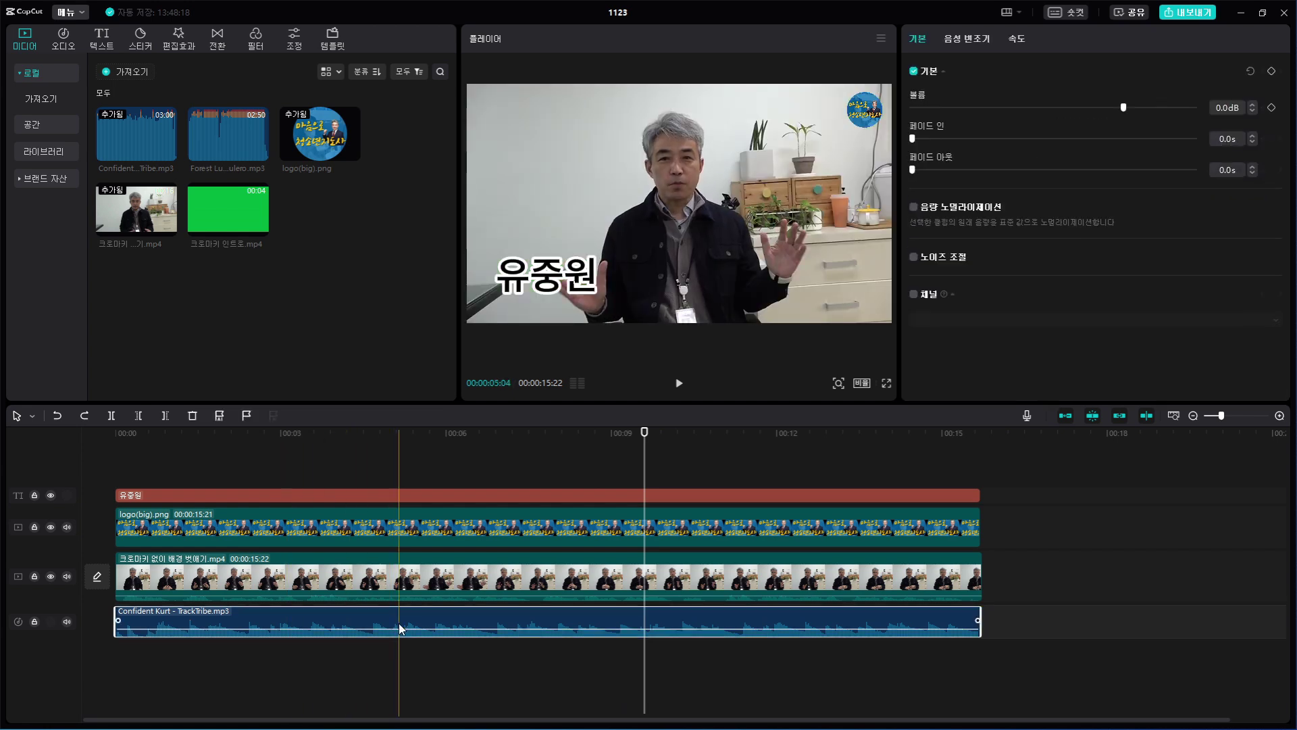
key(Delete)
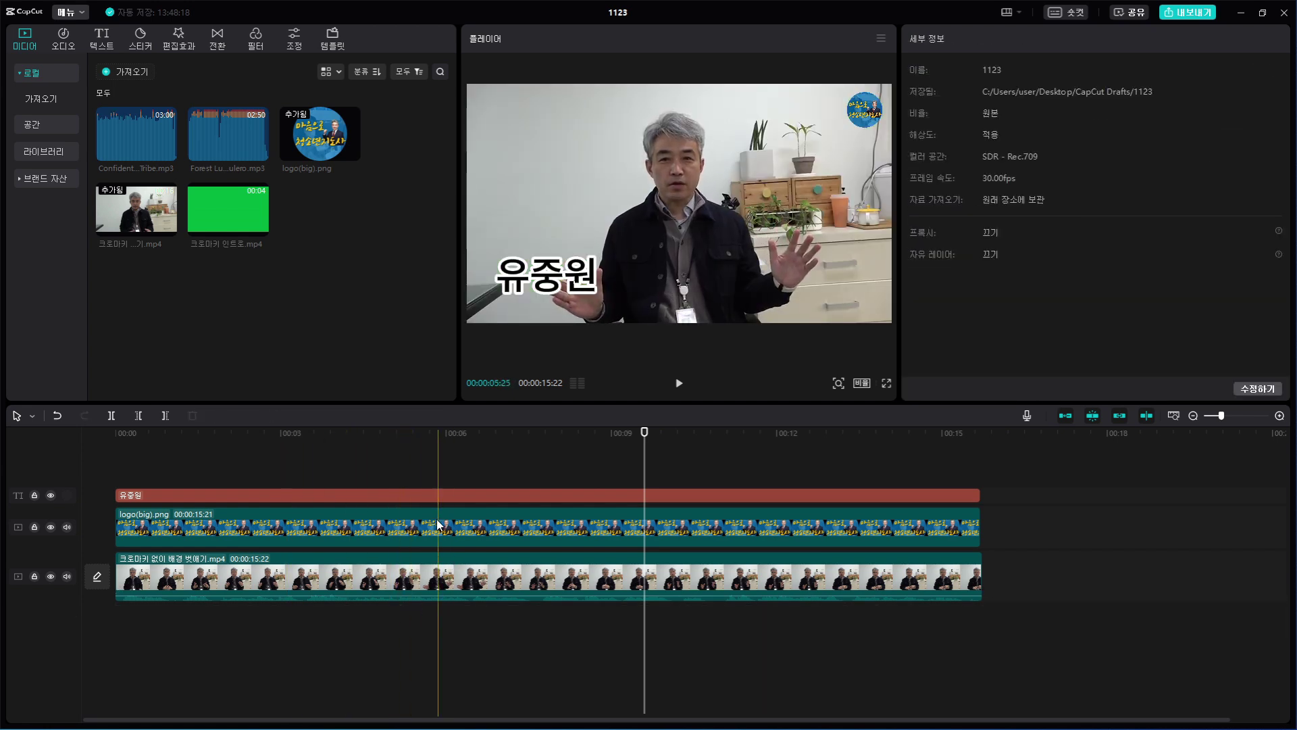
Split the presenter video at two points just before 8 seconds and delete the short piece between the cuts.
scroll(537, 550, up, 2)
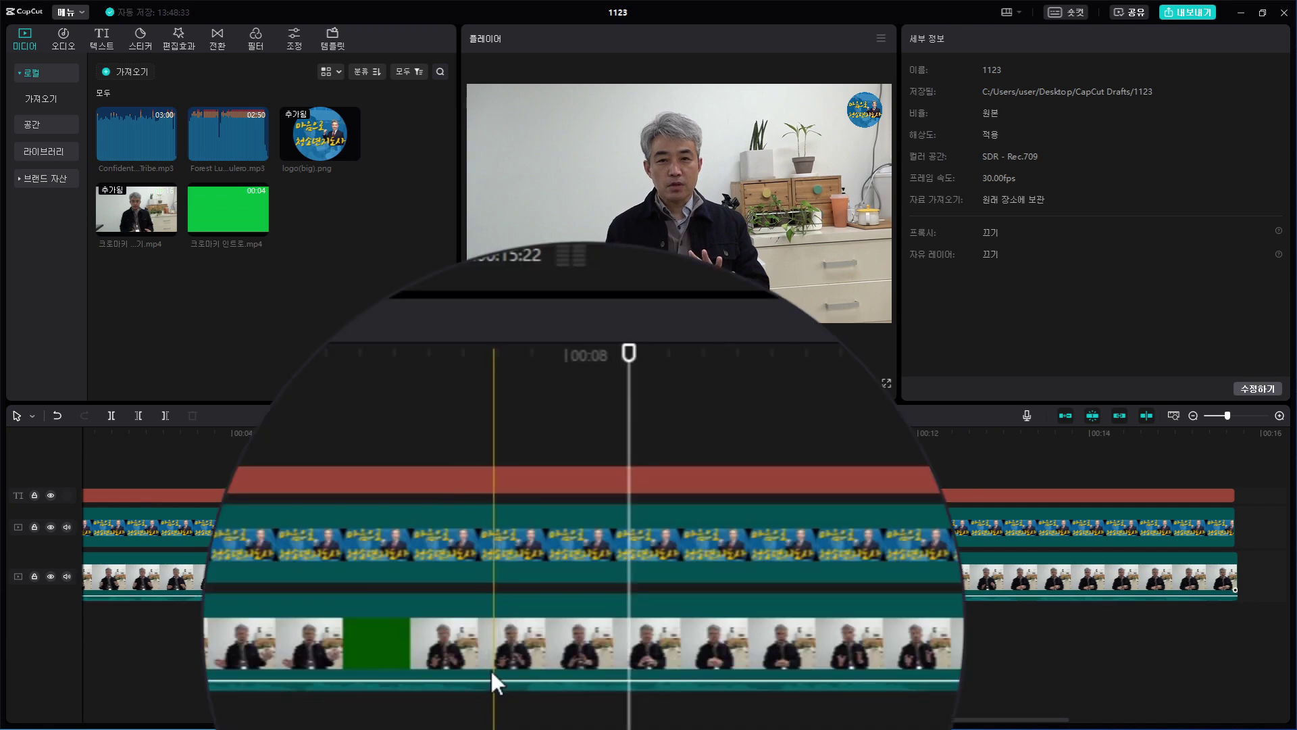
click(492, 680)
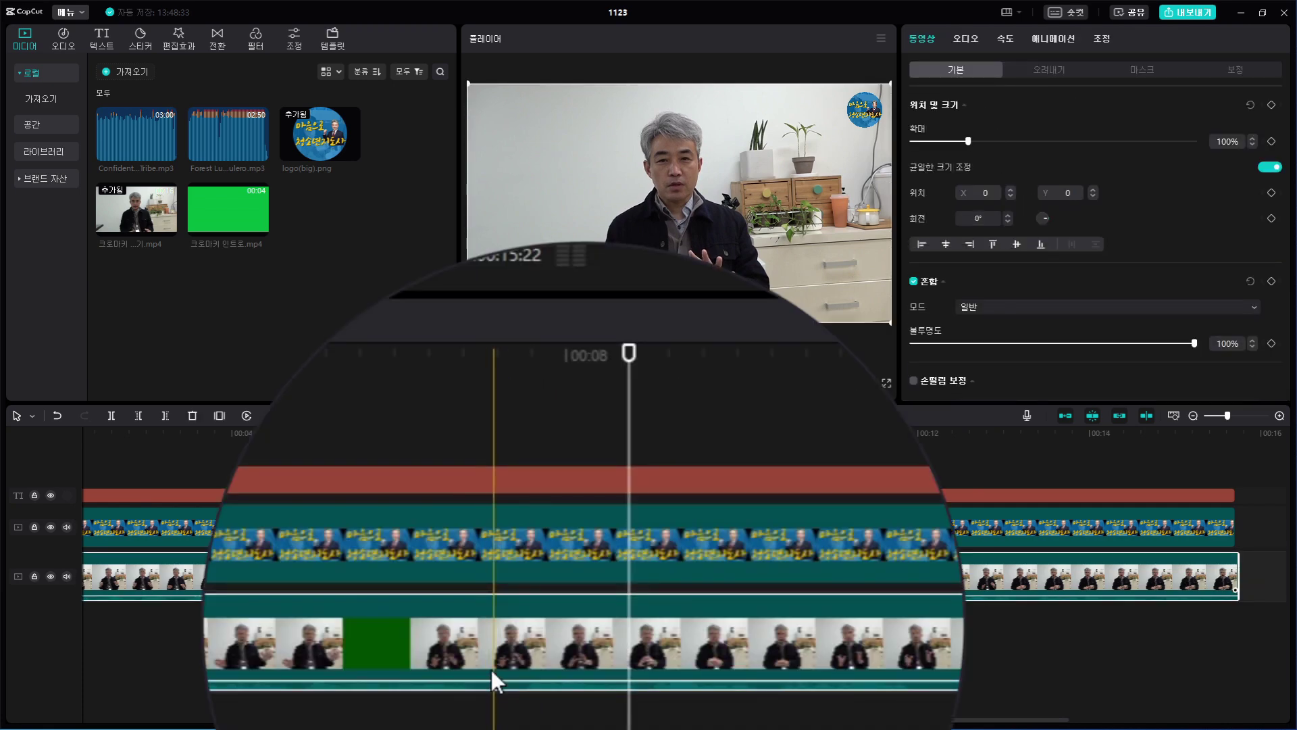
click(492, 679)
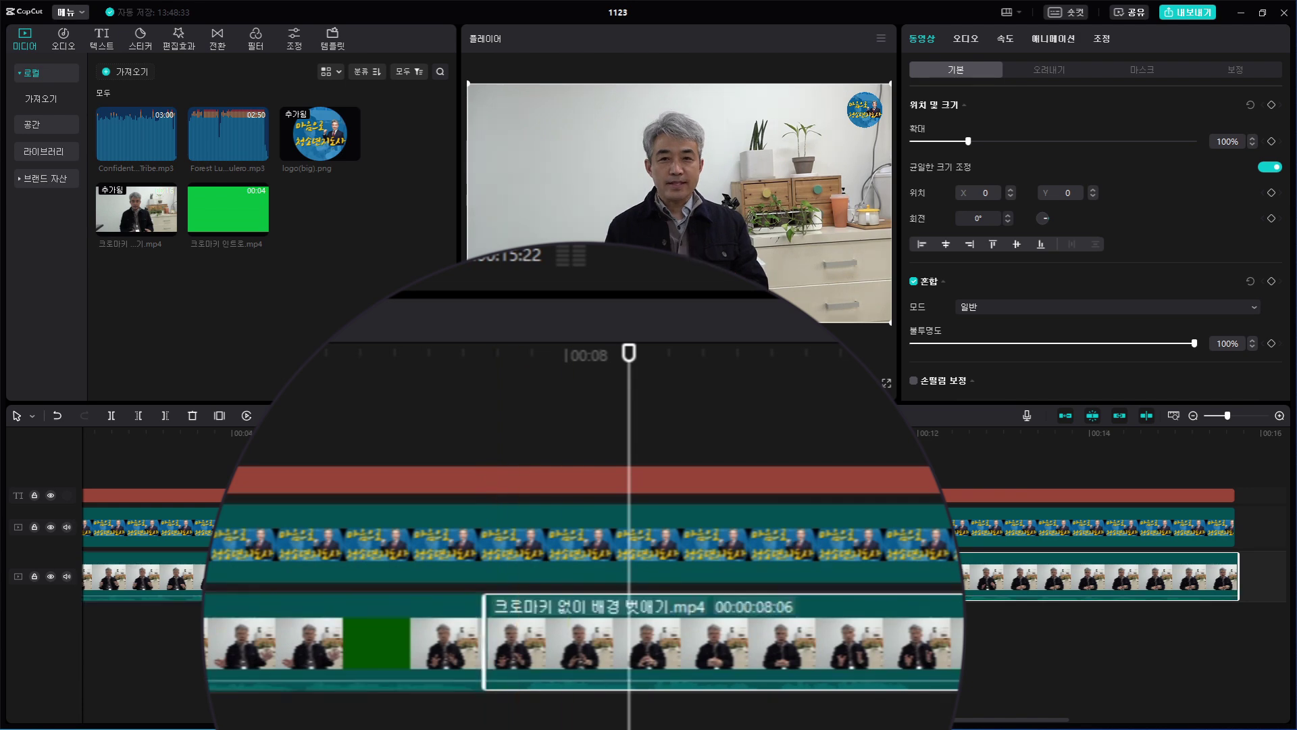
click(524, 679)
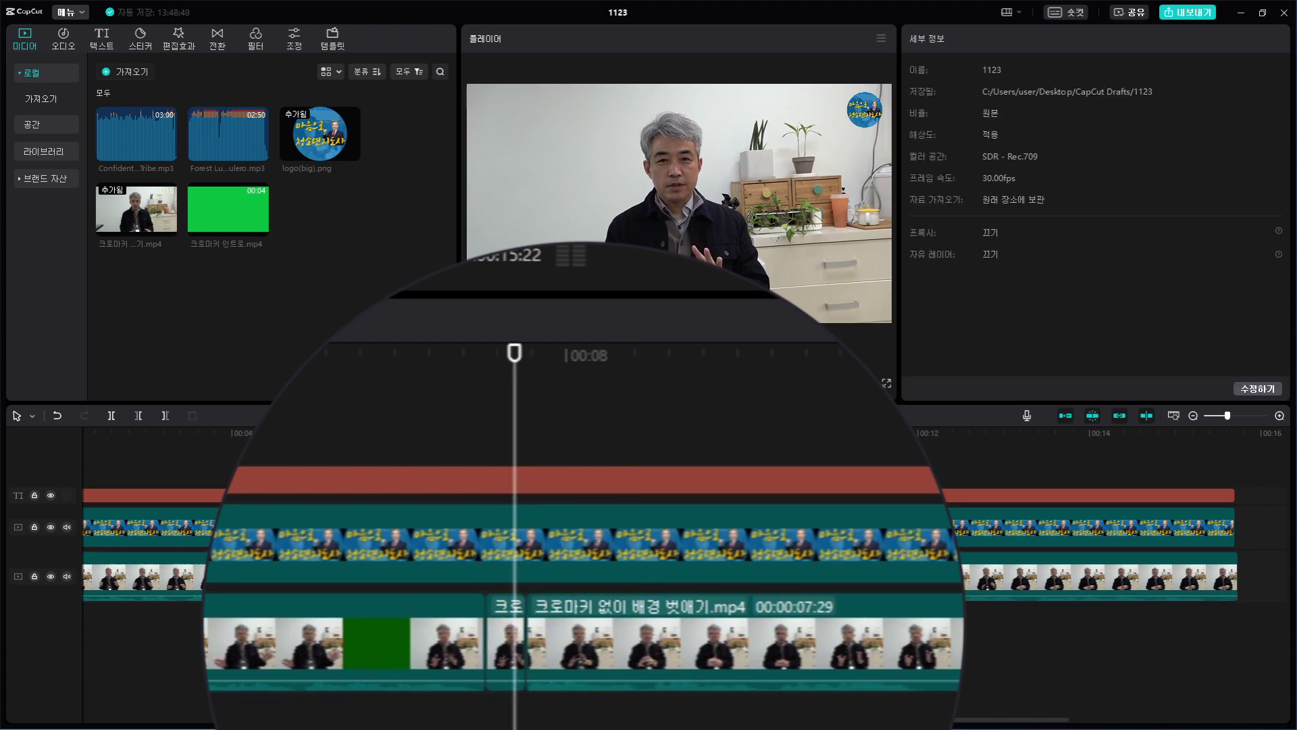
click(505, 639)
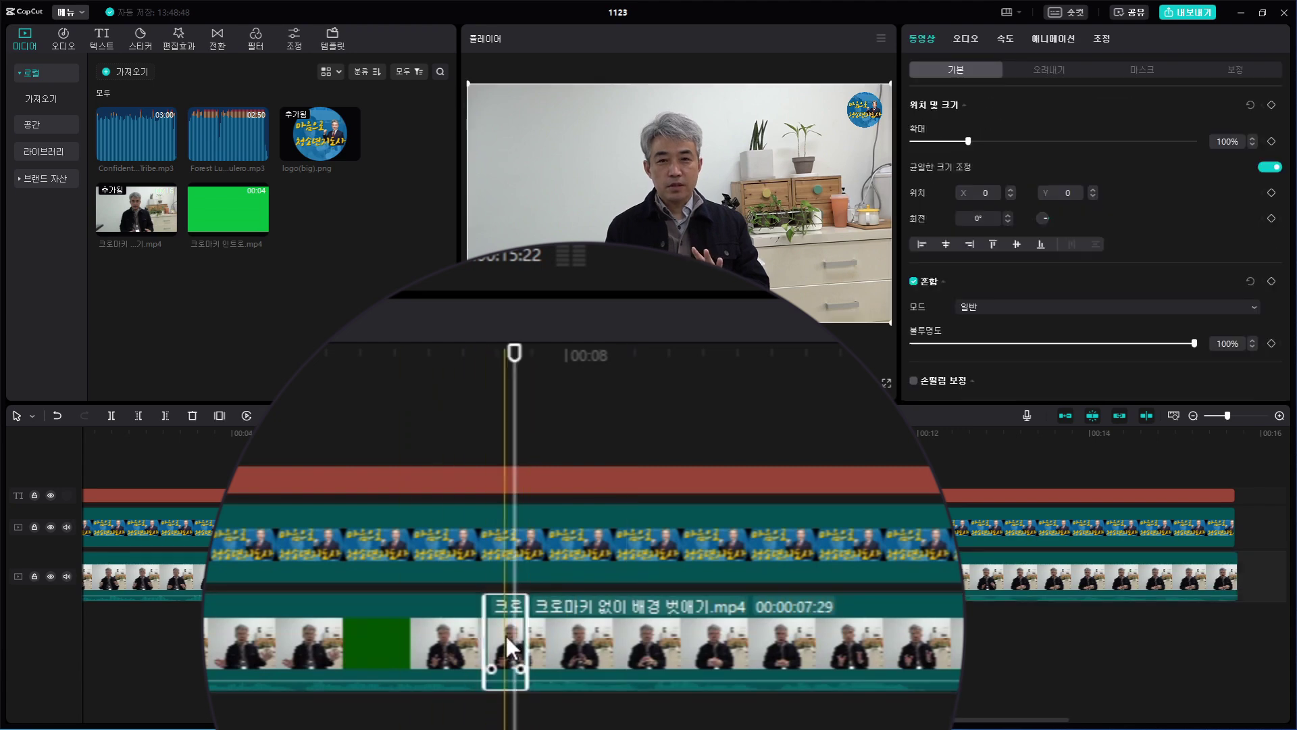
key(Delete)
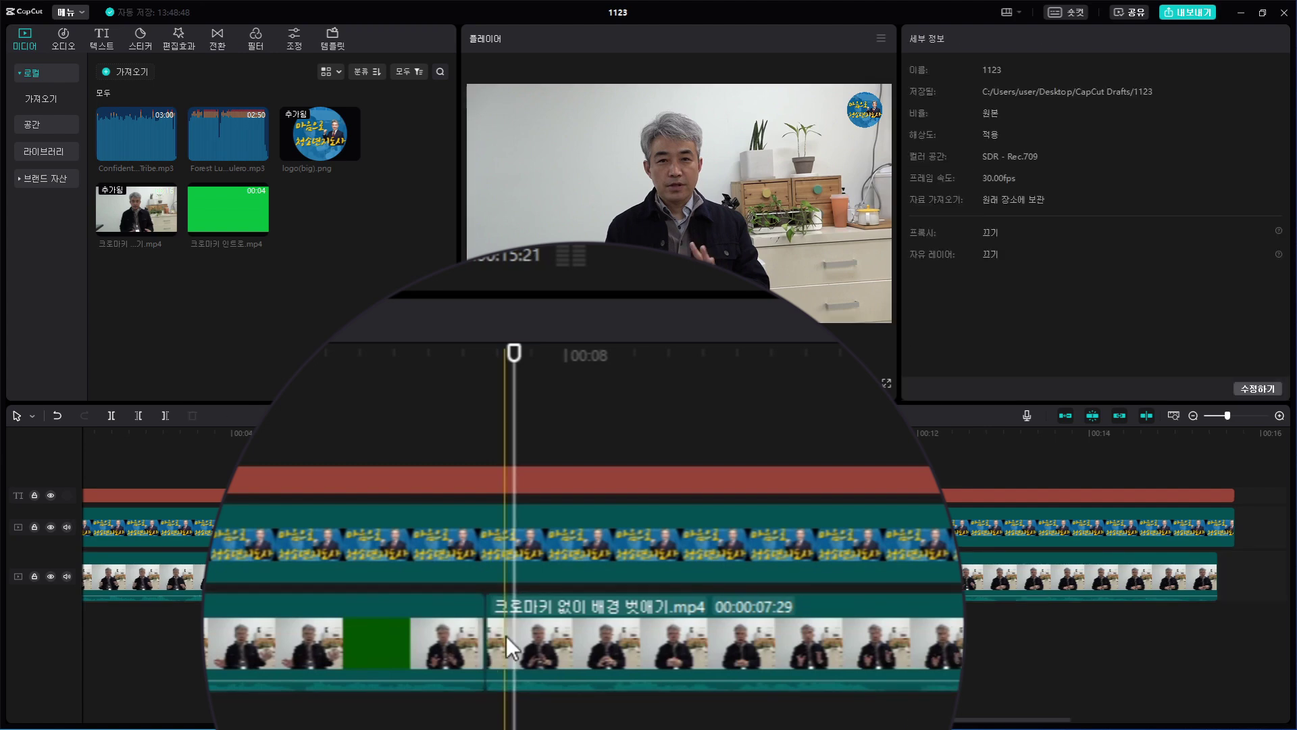
Restore the deleted piece, trim the second video piece's start to leave 00:00:07:29, and undo the trim and the split.
click(506, 635)
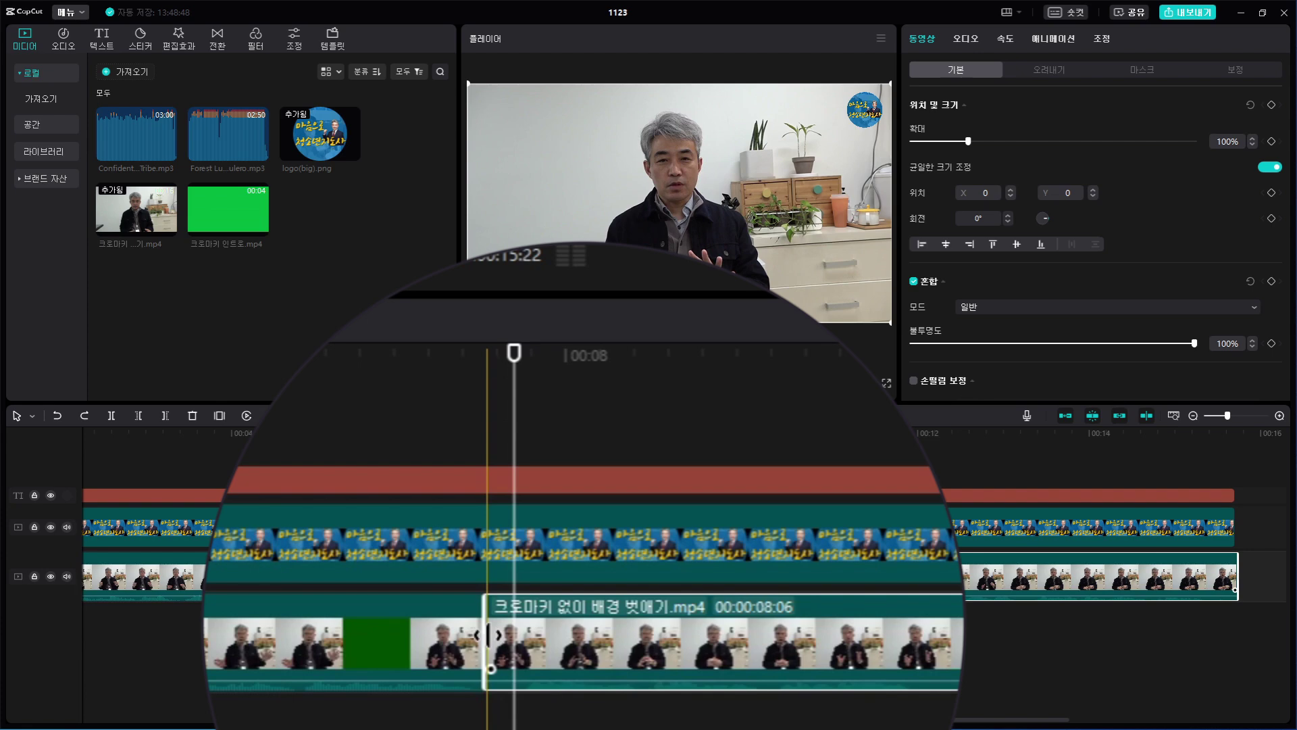
click(520, 353)
click(794, 352)
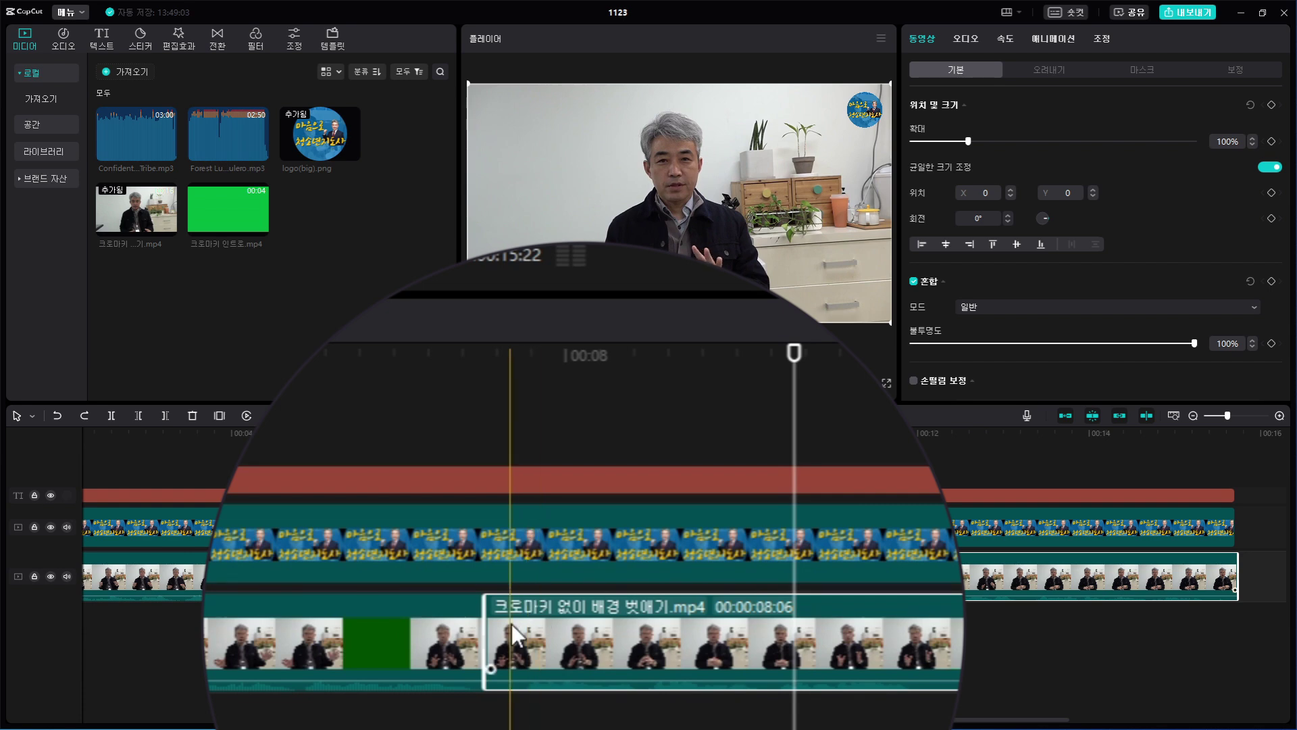
drag(529, 633, 530, 633)
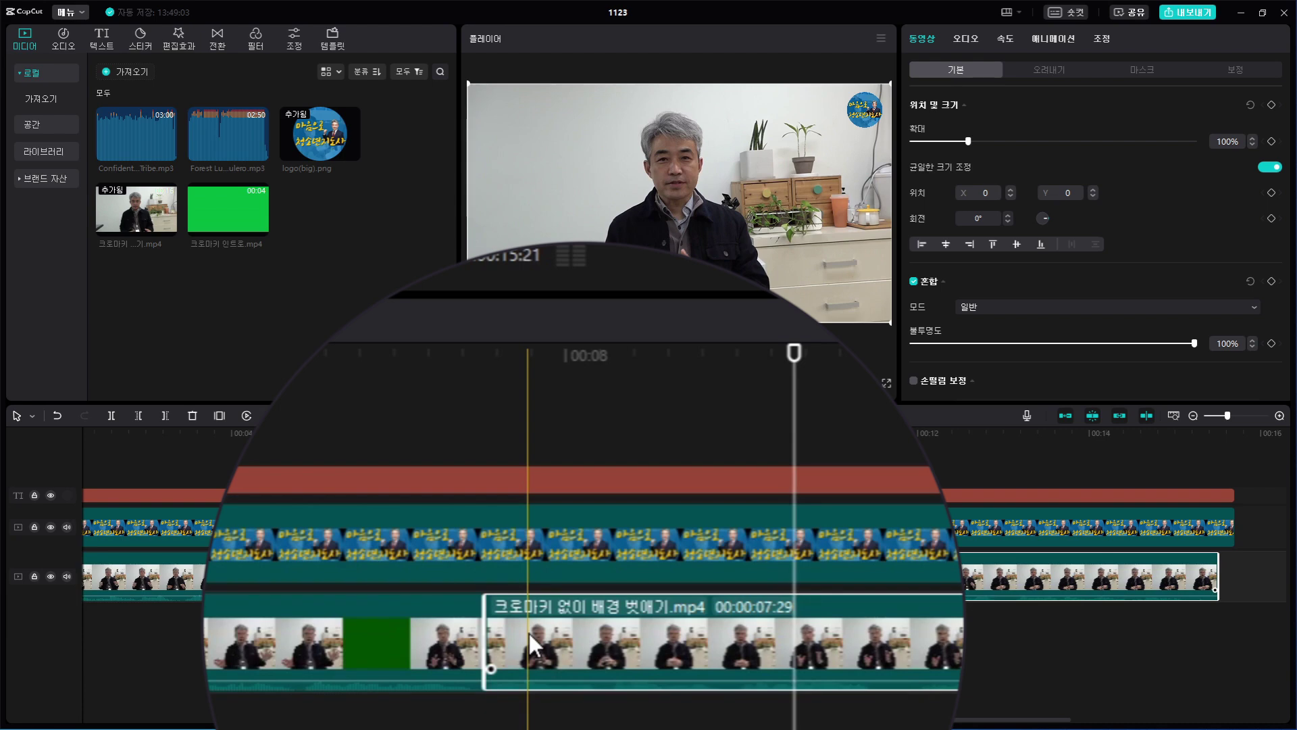
key(ctrl+z)
key(ctrl+z)
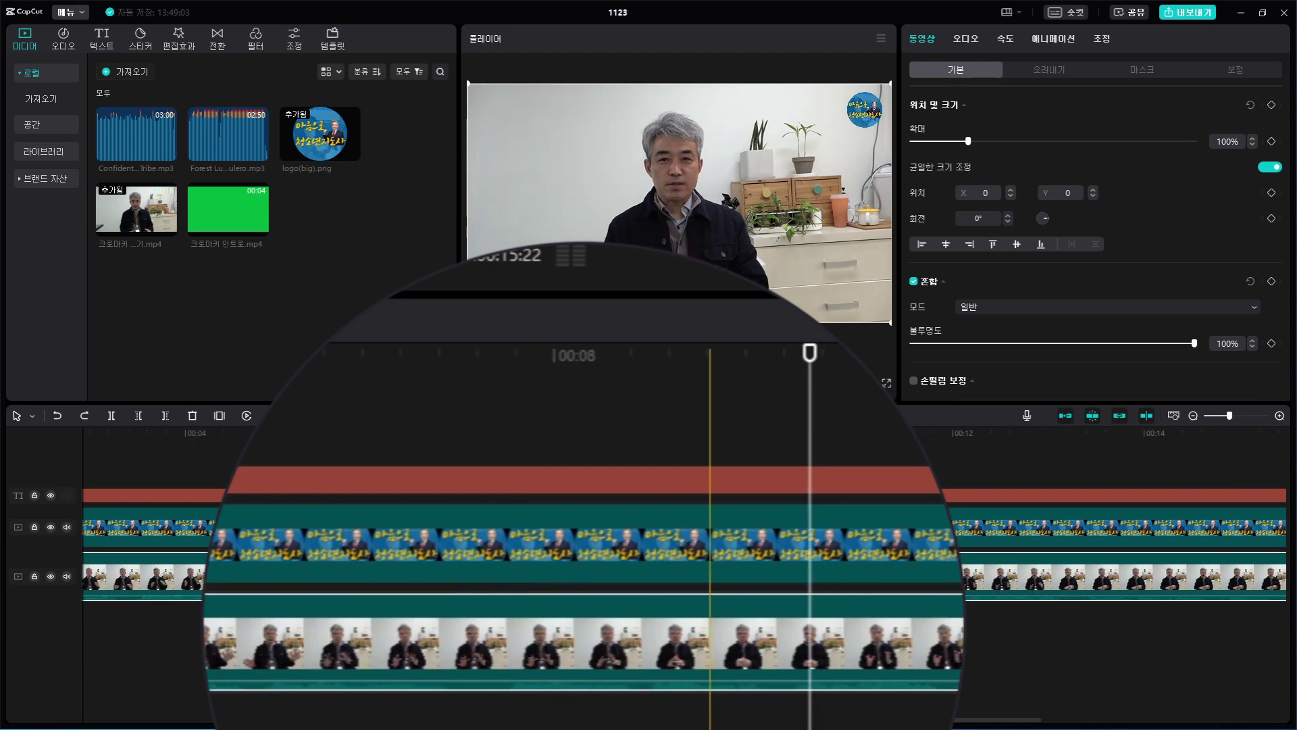
key(ctrl+z)
key(ctrl+z)
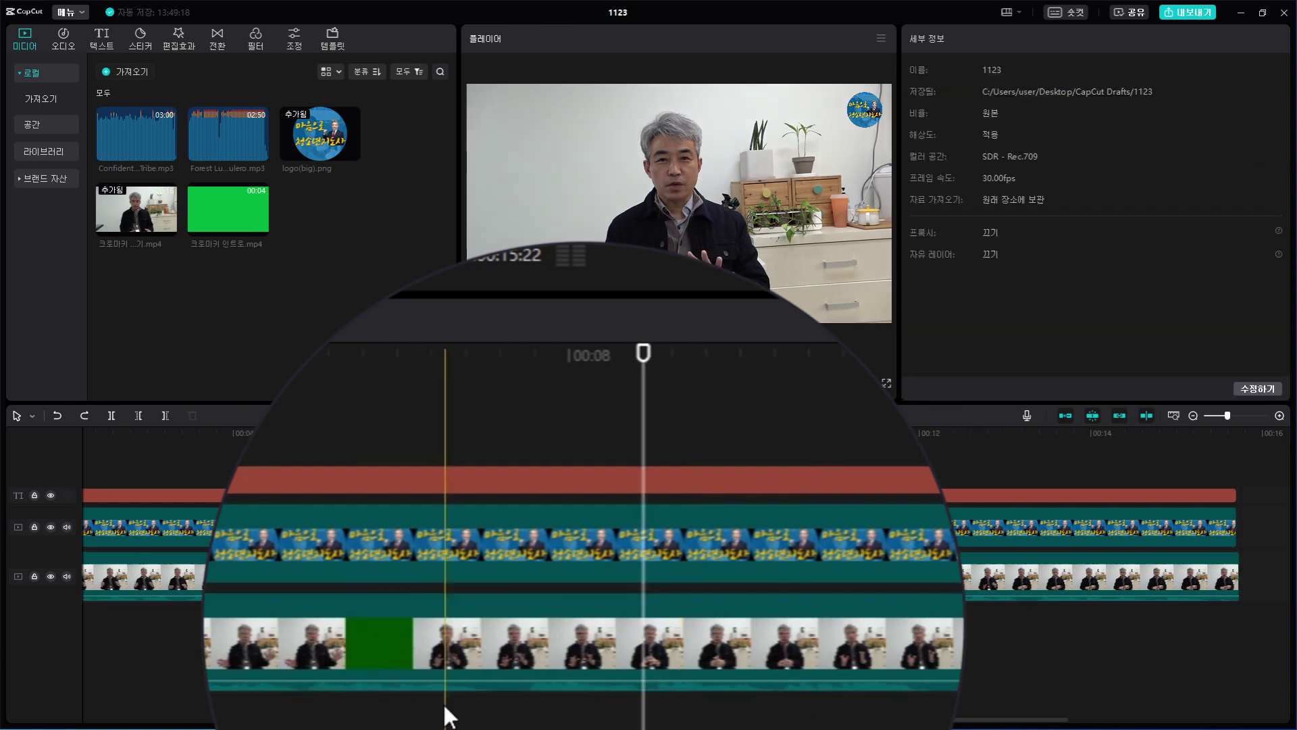
Split the presenter video just before 8 seconds, trim the first piece's end back to 00:00:07:14, and undo both edits.
click(533, 696)
click(533, 705)
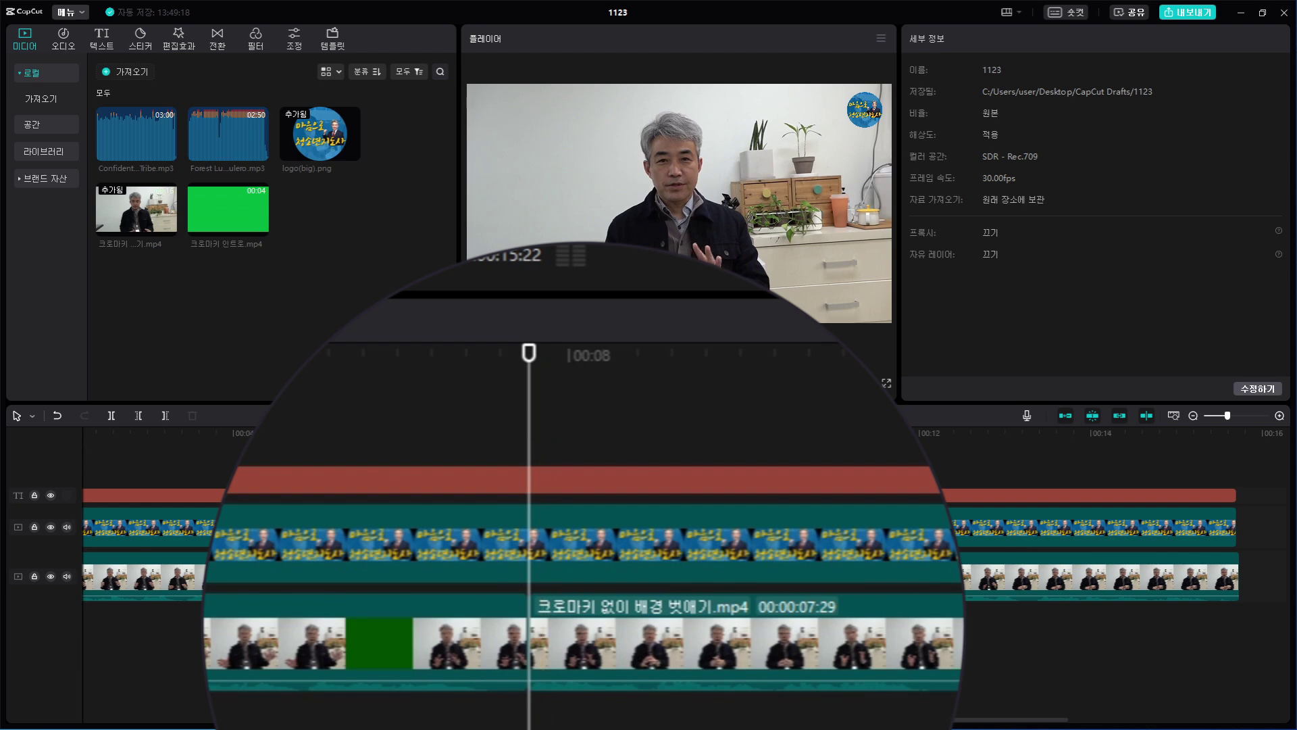
click(479, 715)
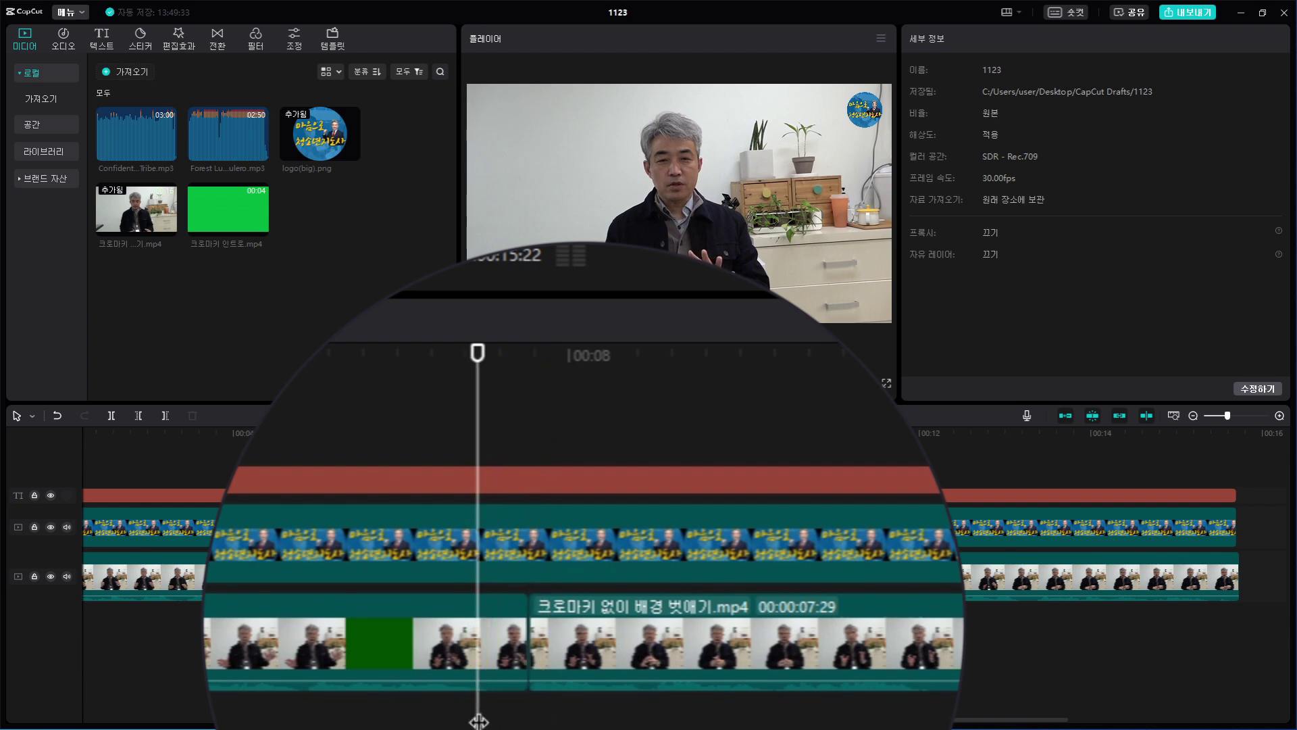
drag(527, 648, 479, 652)
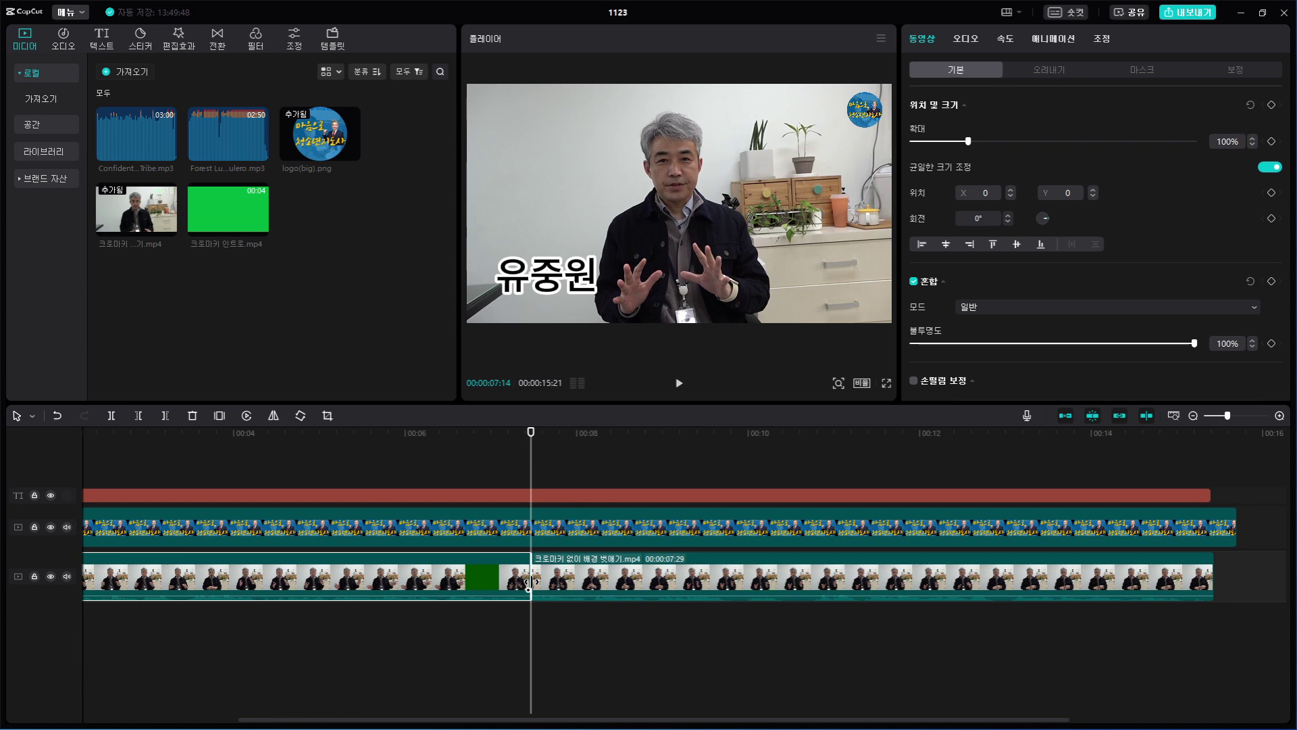
key(ctrl+z)
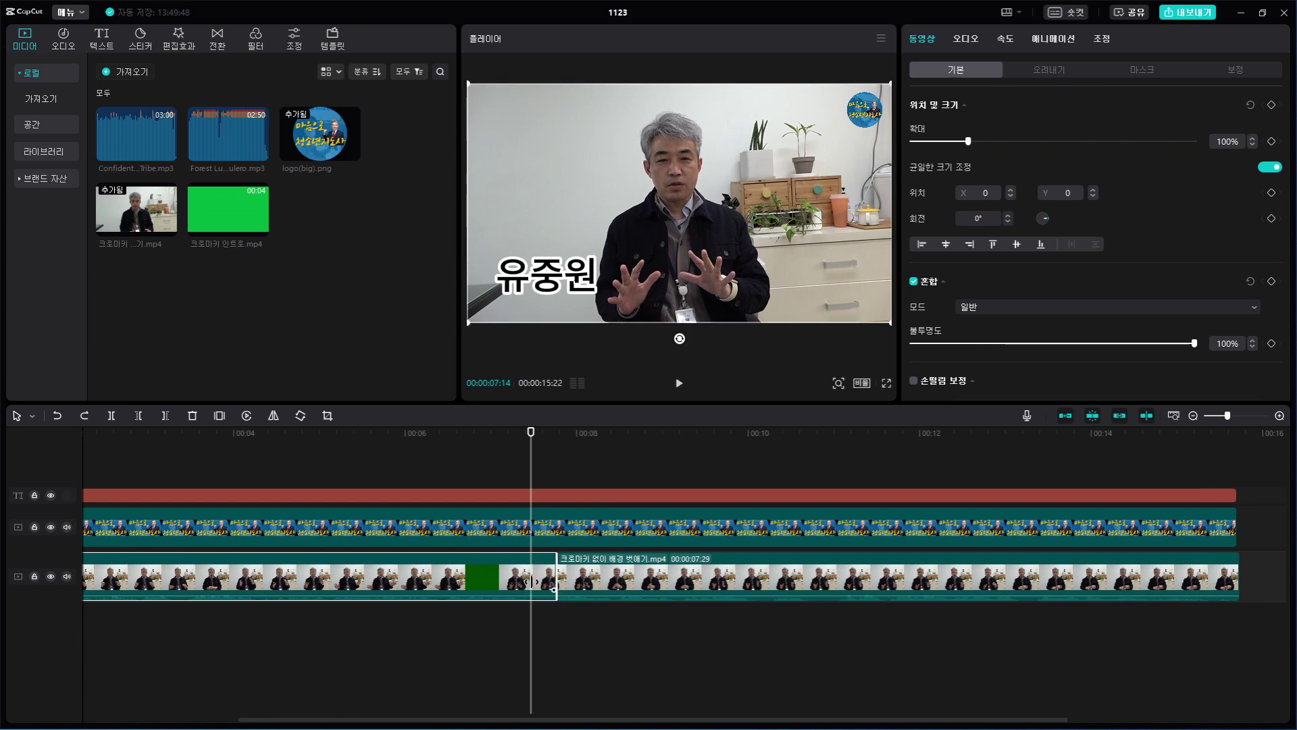
key(ctrl+z)
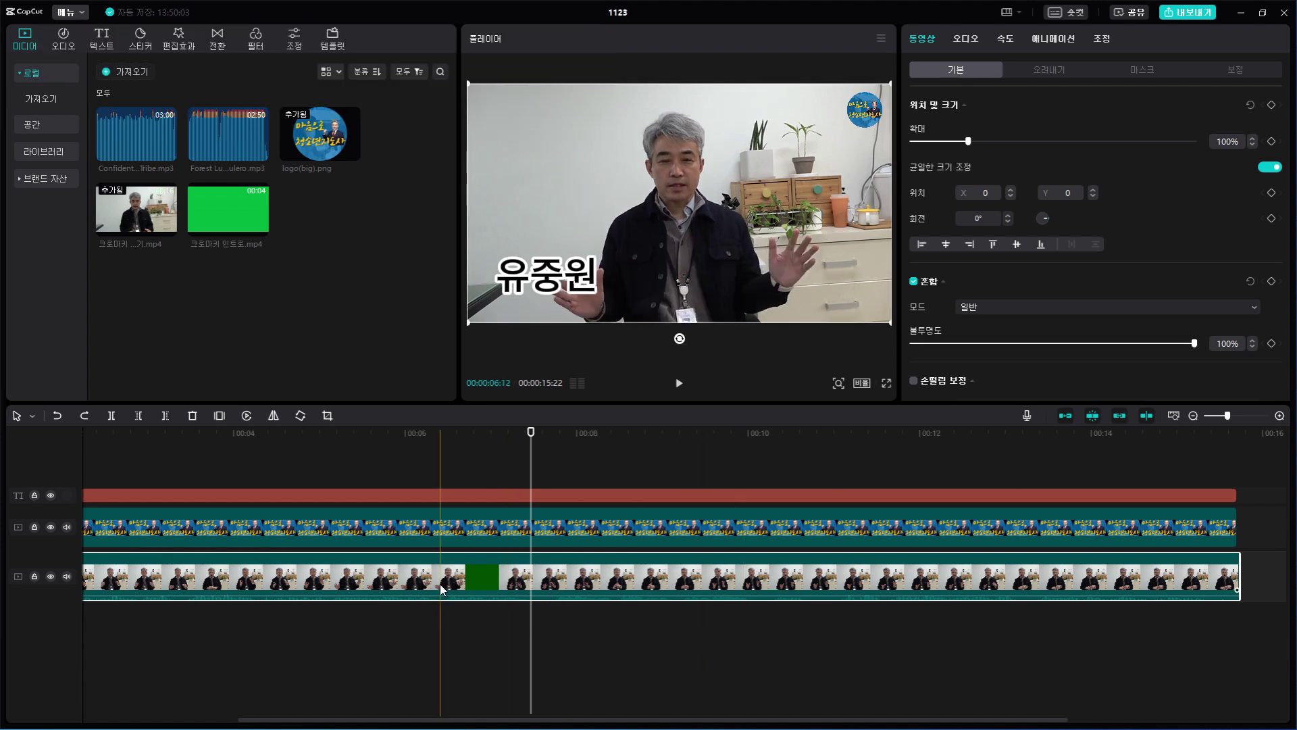
scroll(423, 647, down, 3)
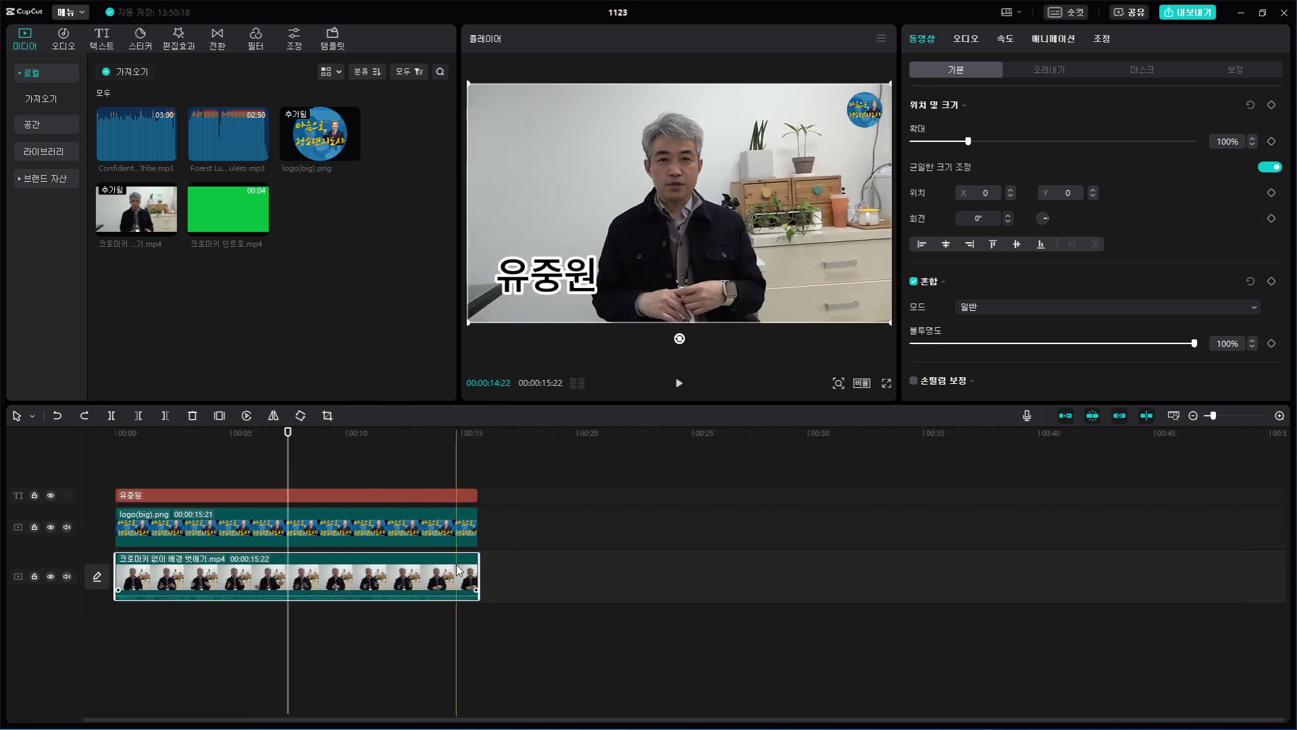
Split the presenter video at 00:00:14:22 and paste a copy of the short last piece at the end of its track.
key(ctrl+b)
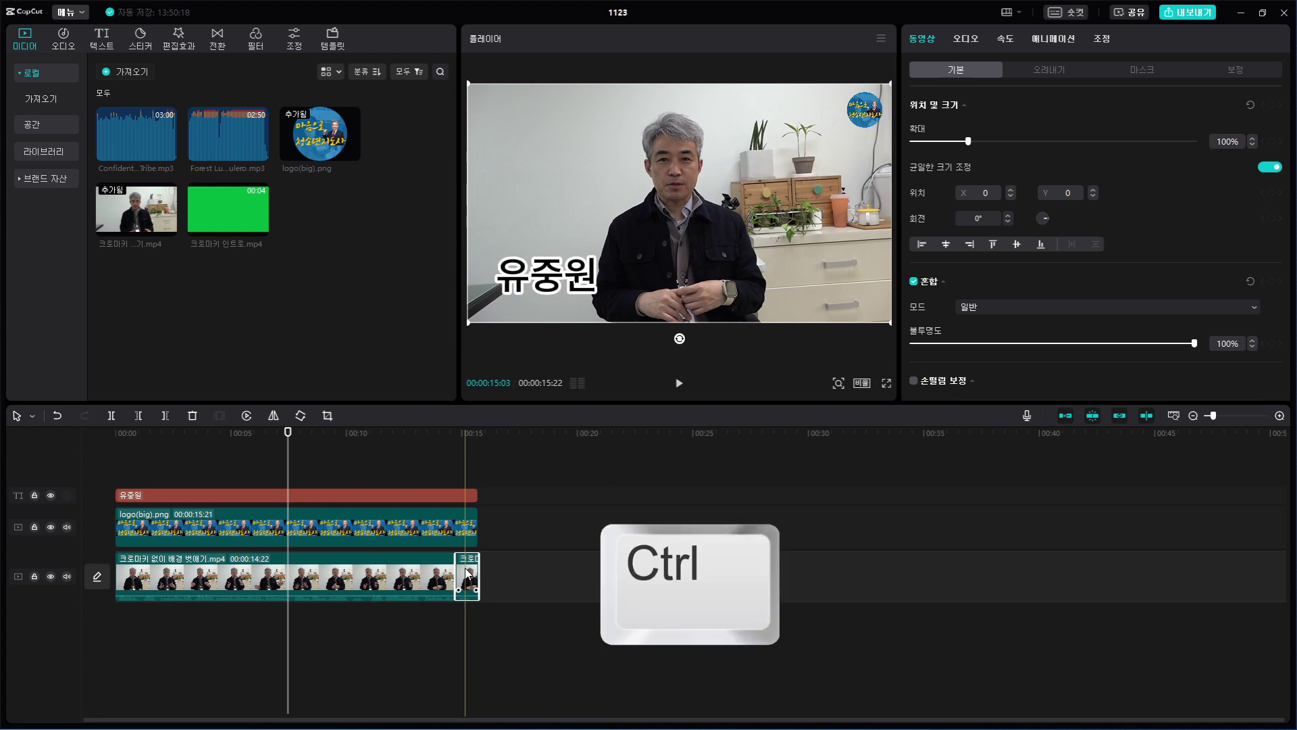
key(ctrl+c)
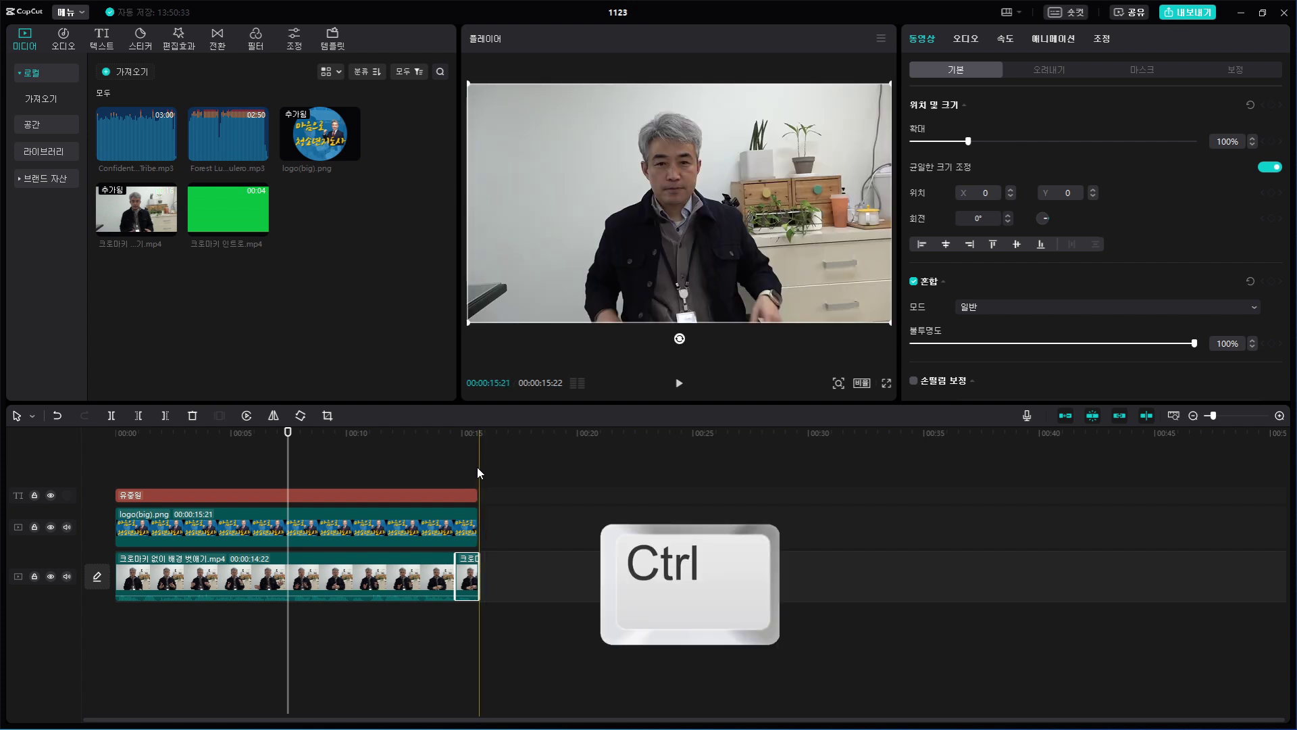
key(ctrl+v)
drag(497, 518, 491, 578)
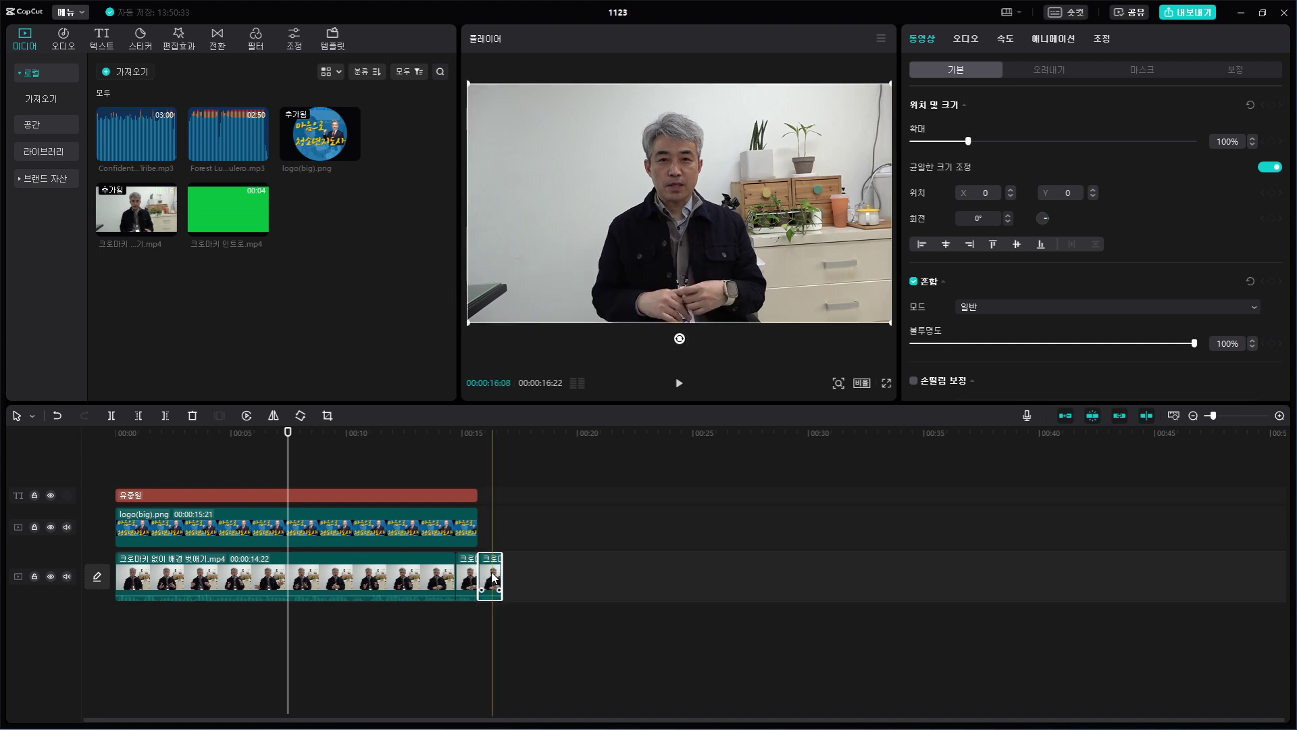
Split the logo(big).png clip at 00:00:14:22 and place a copy of its short last piece directly after it.
click(461, 537)
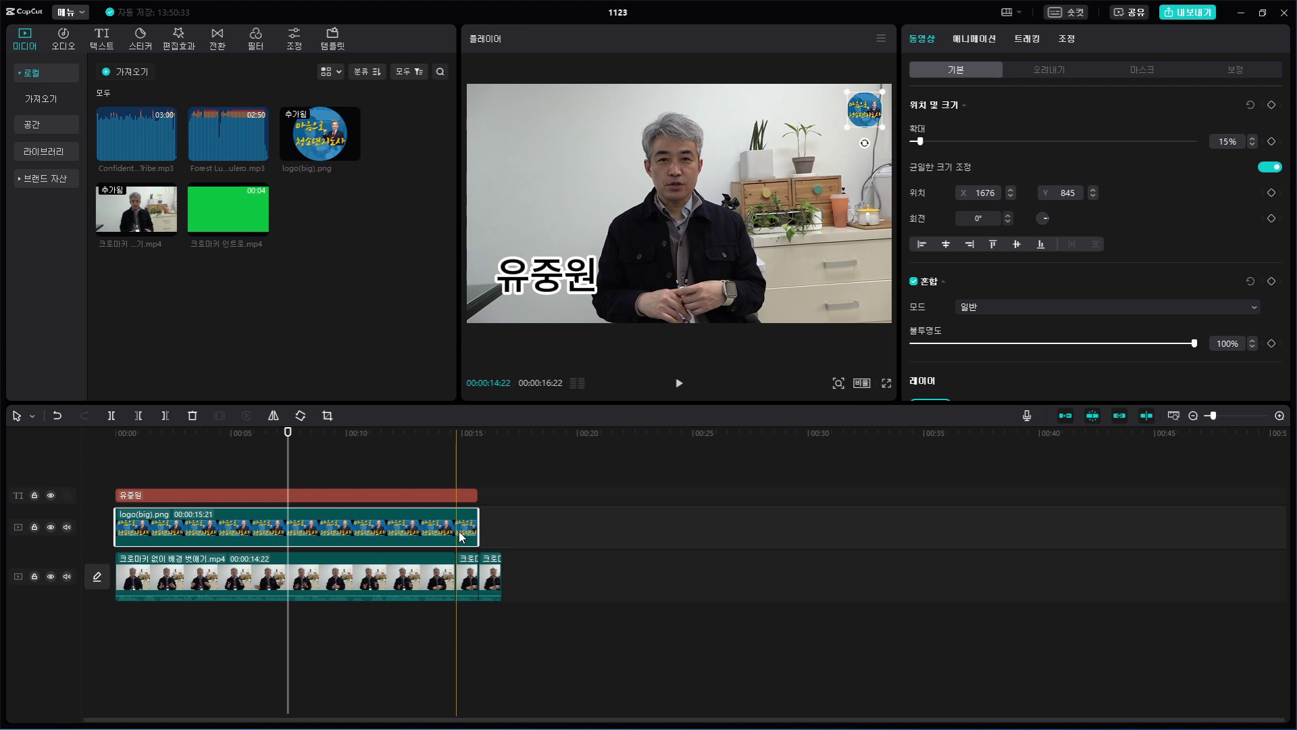
key(ctrl+b)
key(ctrl+c)
key(ctrl+v)
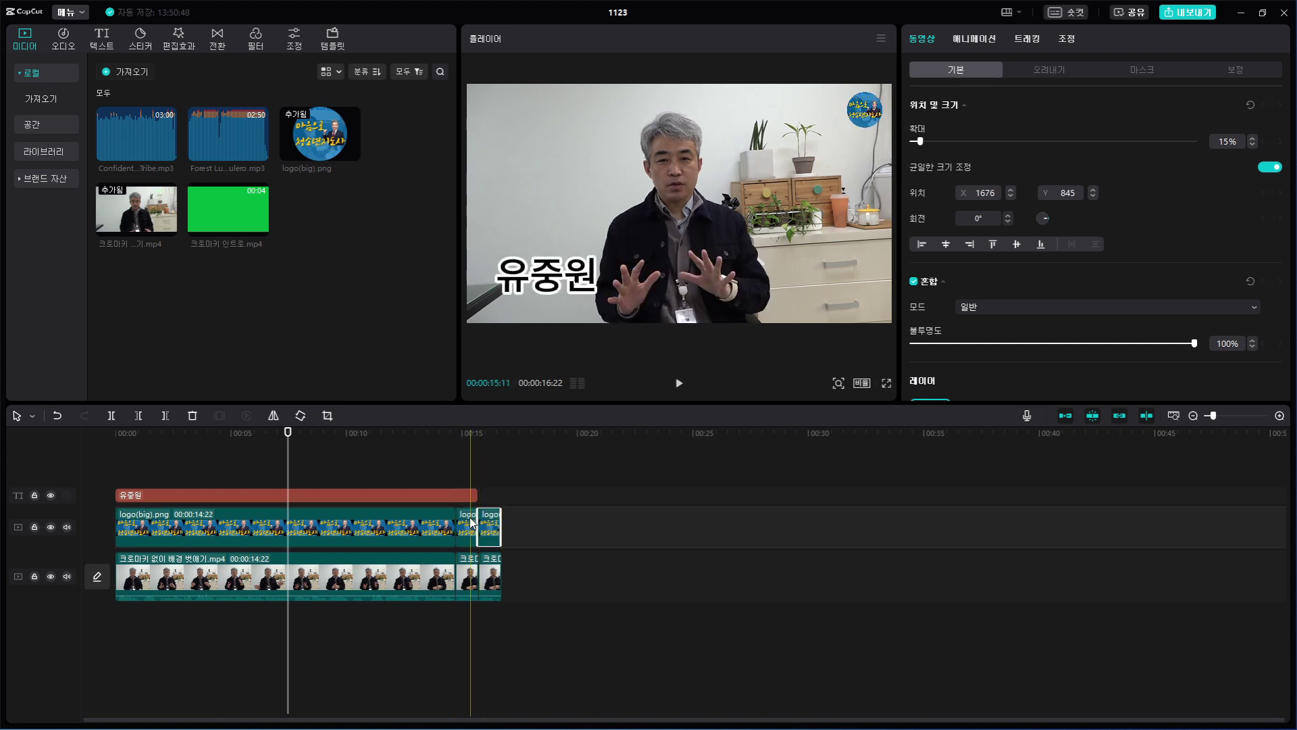
Split the title clip at 00:00:14:22, paste a copy of its last piece after it, and undo the splits and pastes on all tracks.
click(455, 495)
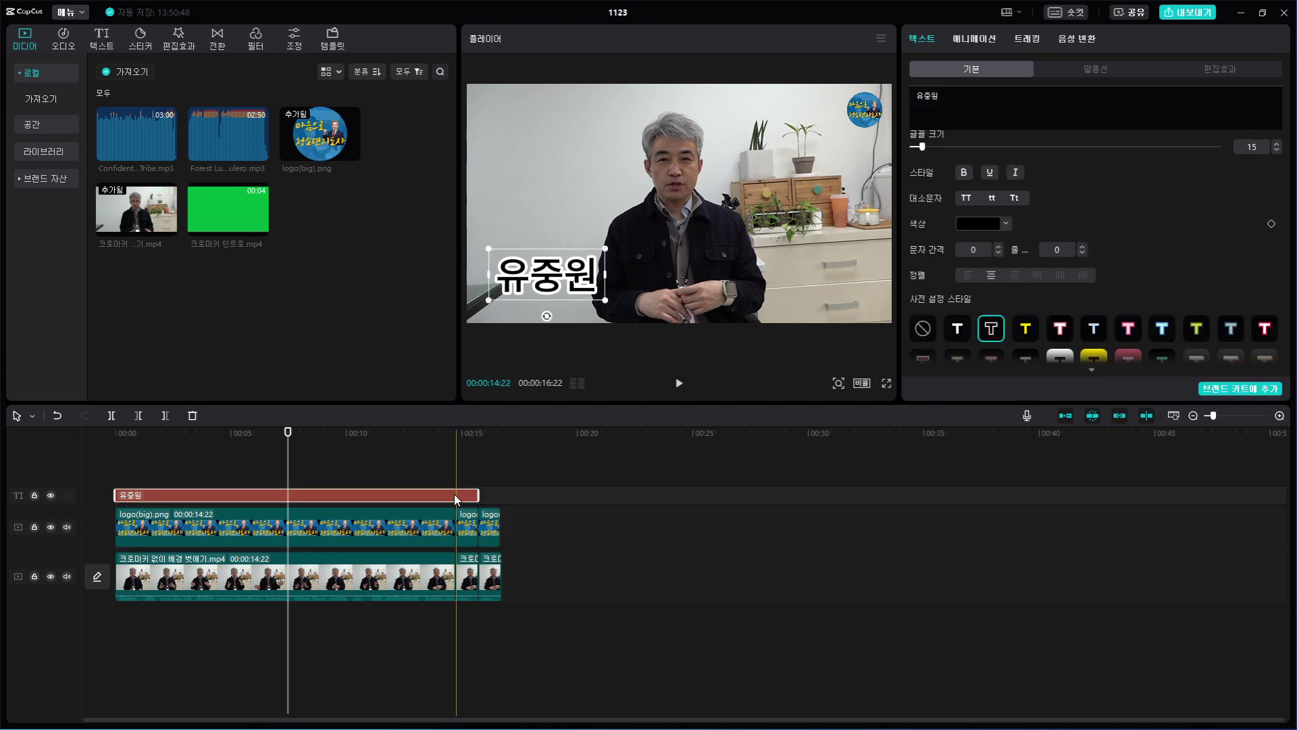
key(ctrl+b)
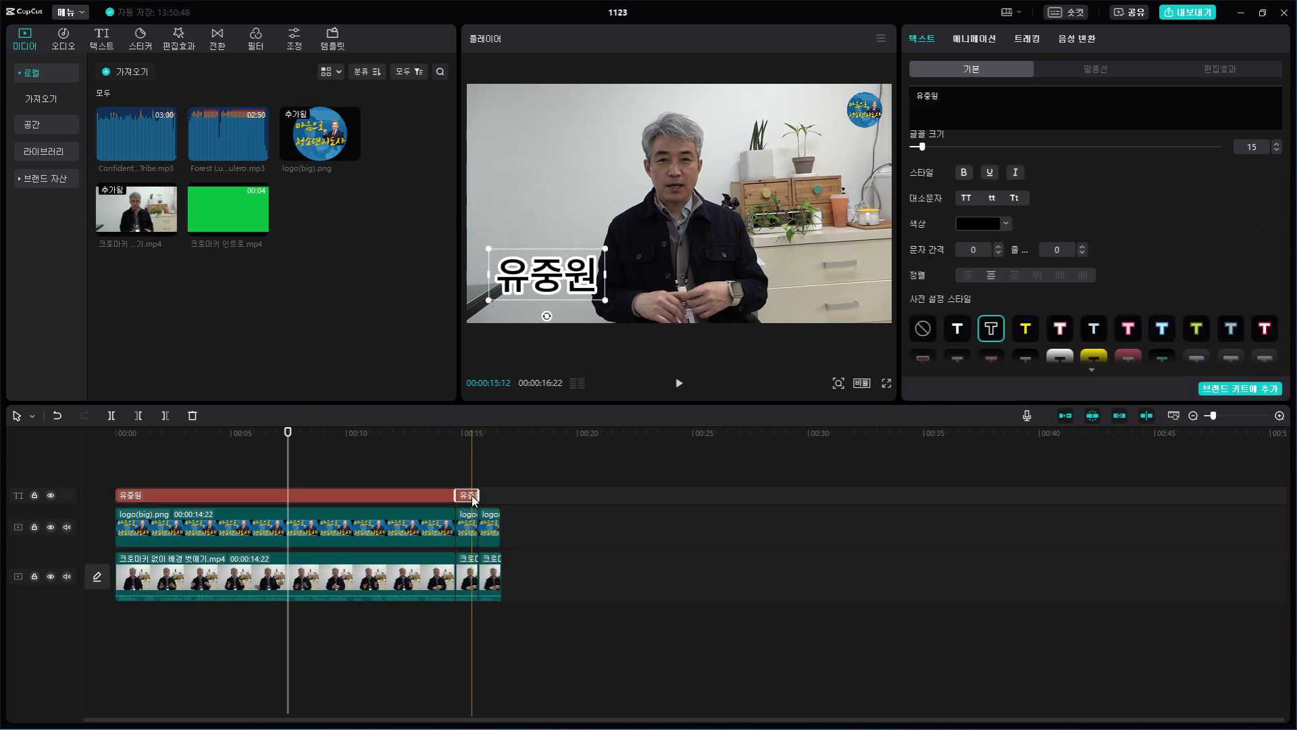
key(ctrl+c)
key(ctrl+v)
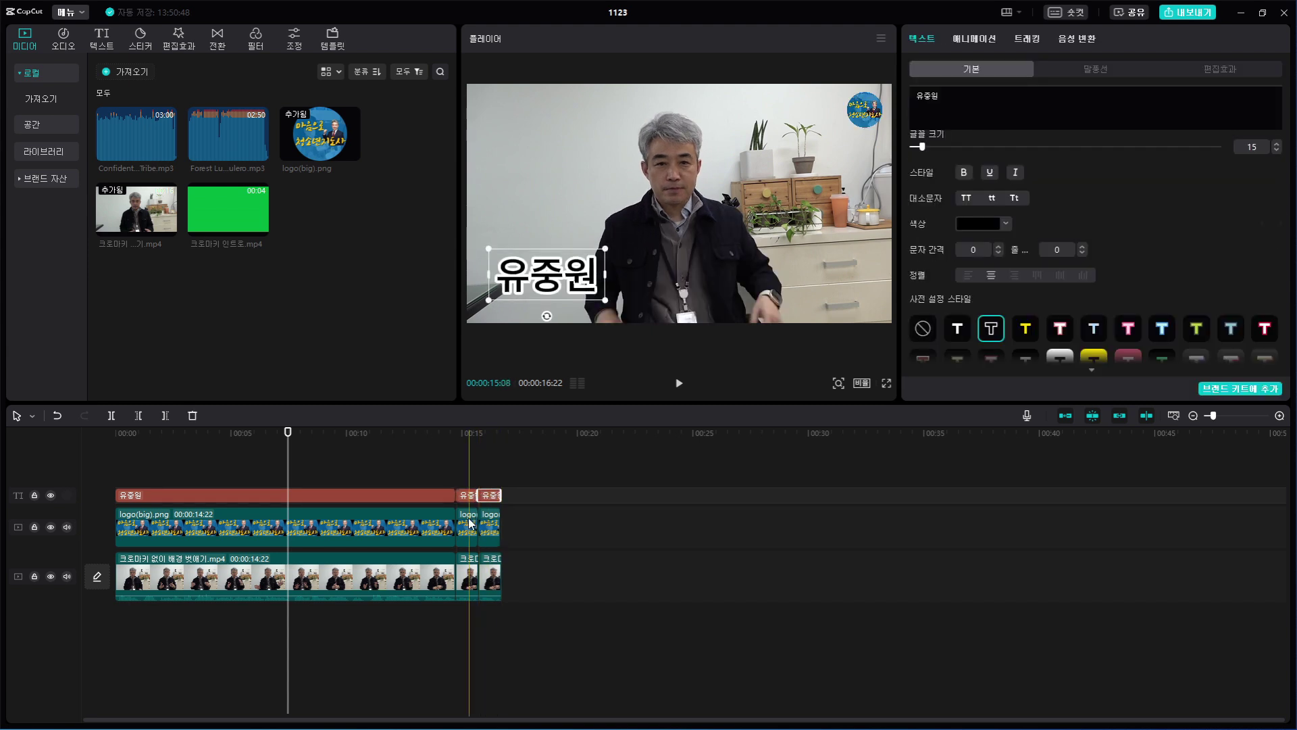
key(ctrl+z)
key(ctrl+z)
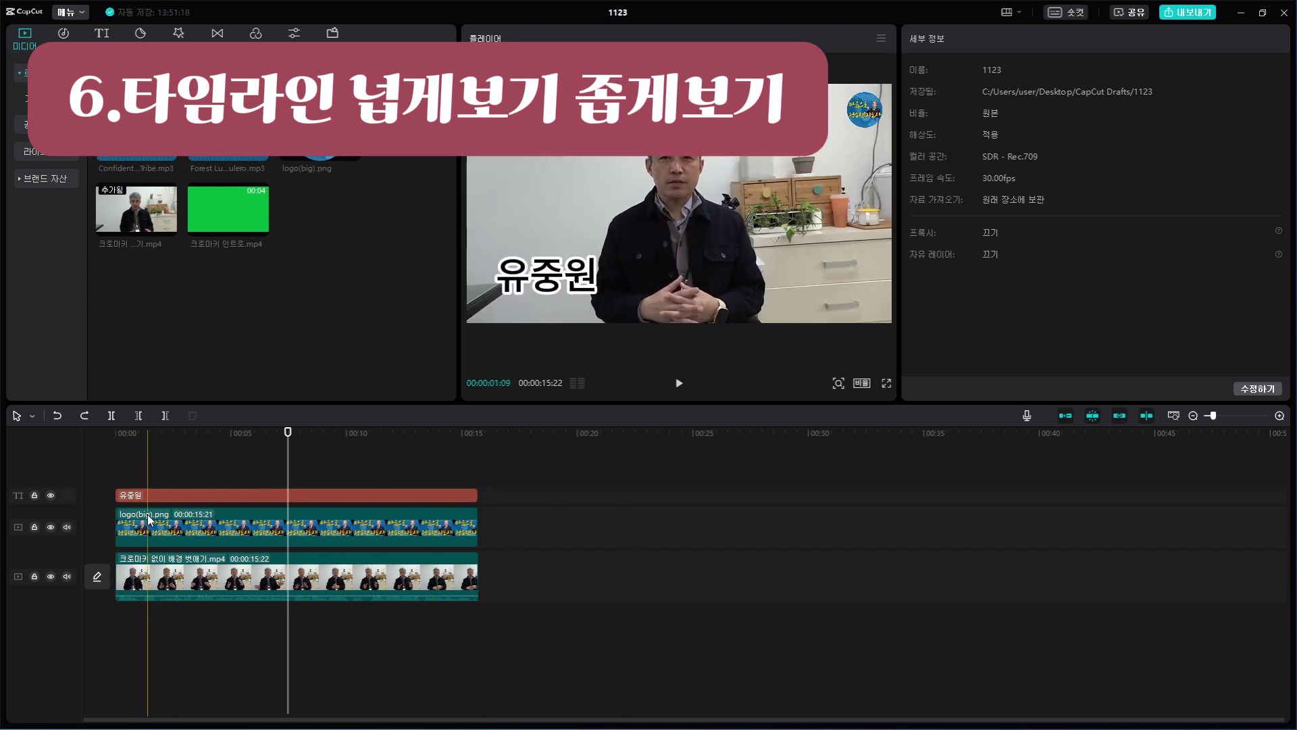
Zoom in on the timeline until the ruler is marked in single seconds.
click(196, 495)
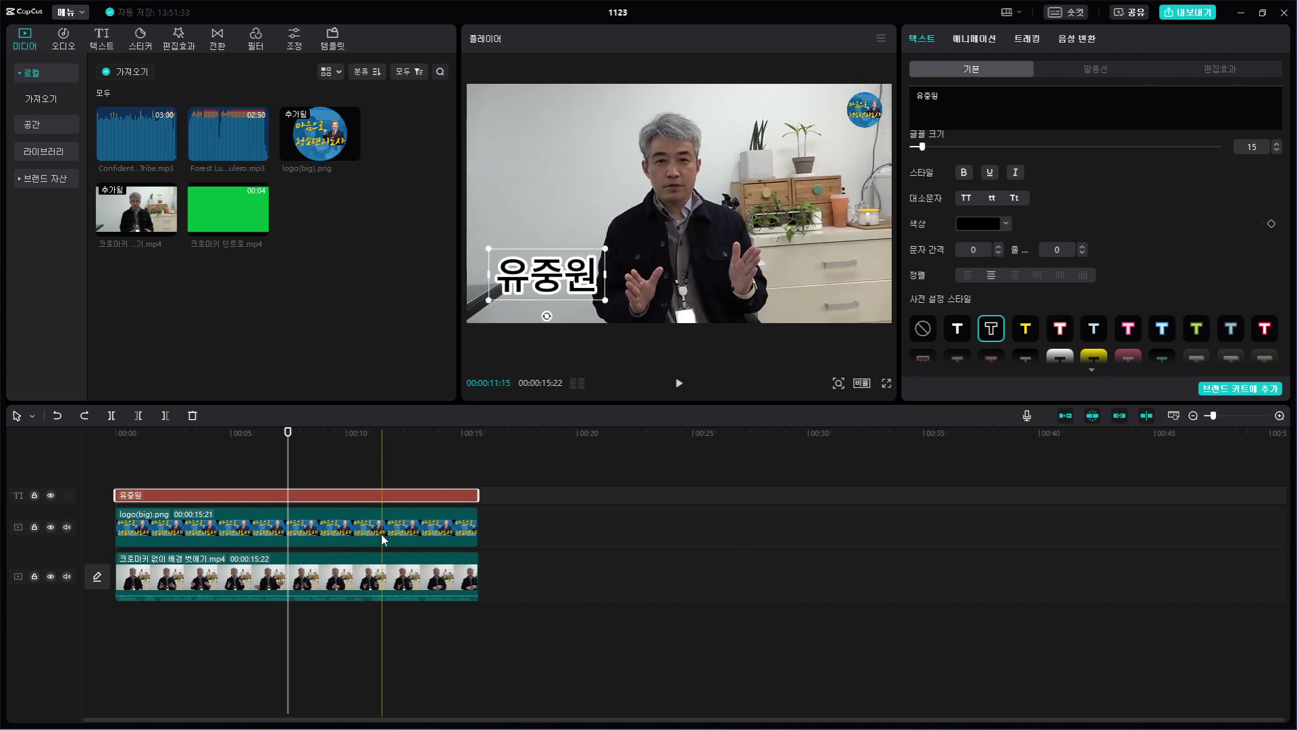
key(ctrl)
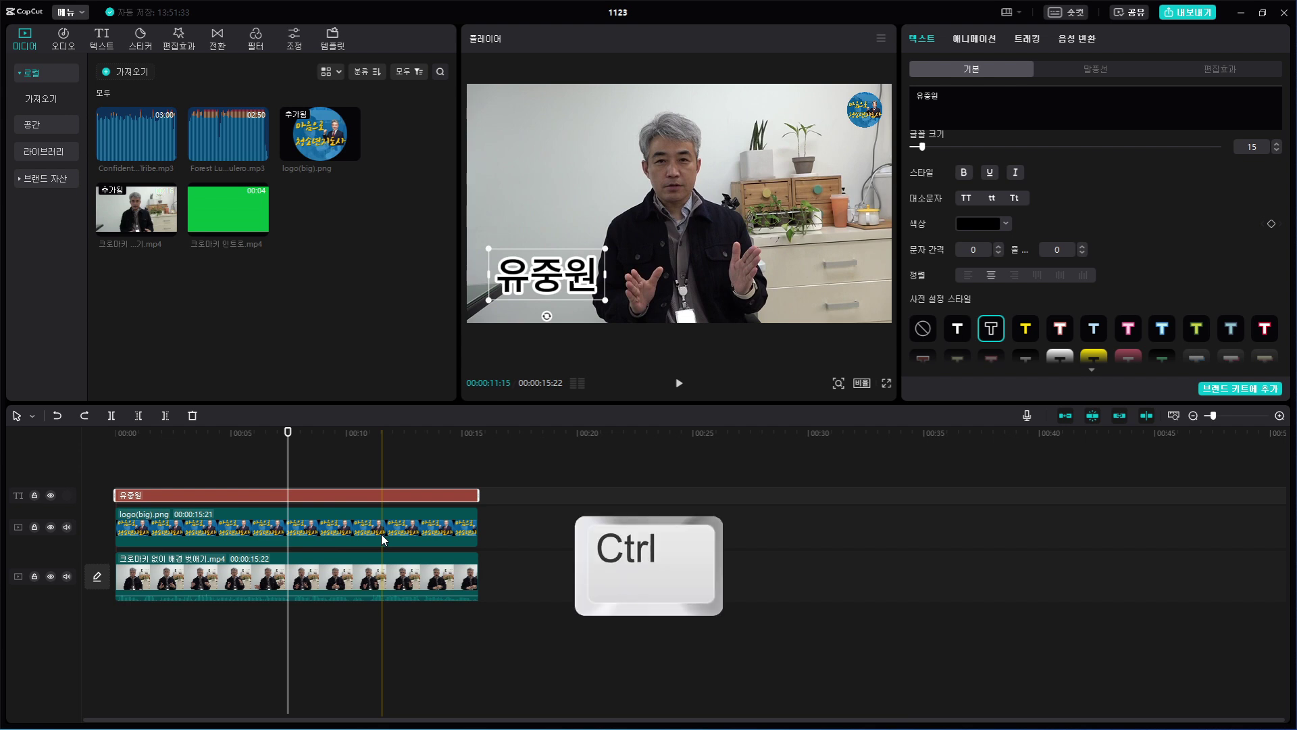
scroll(381, 533, up, 1)
scroll(381, 534, up, 4)
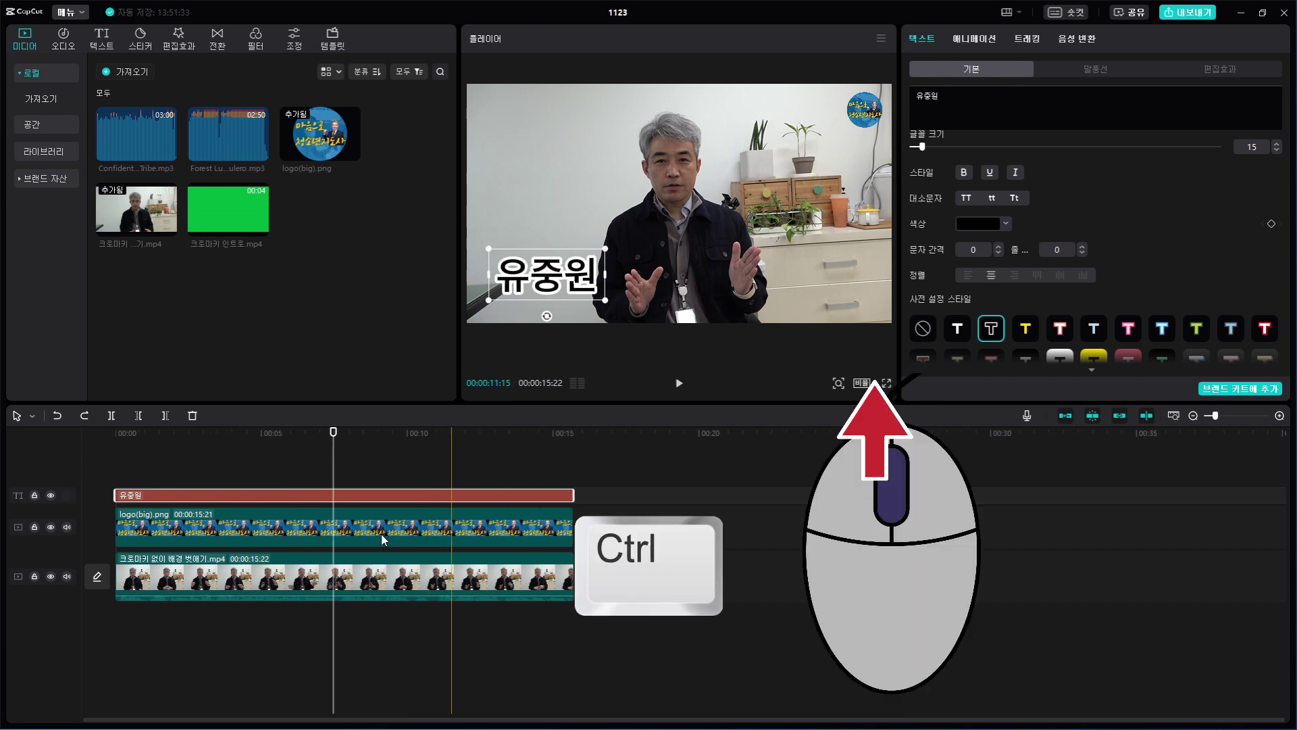
scroll(381, 533, up, 4)
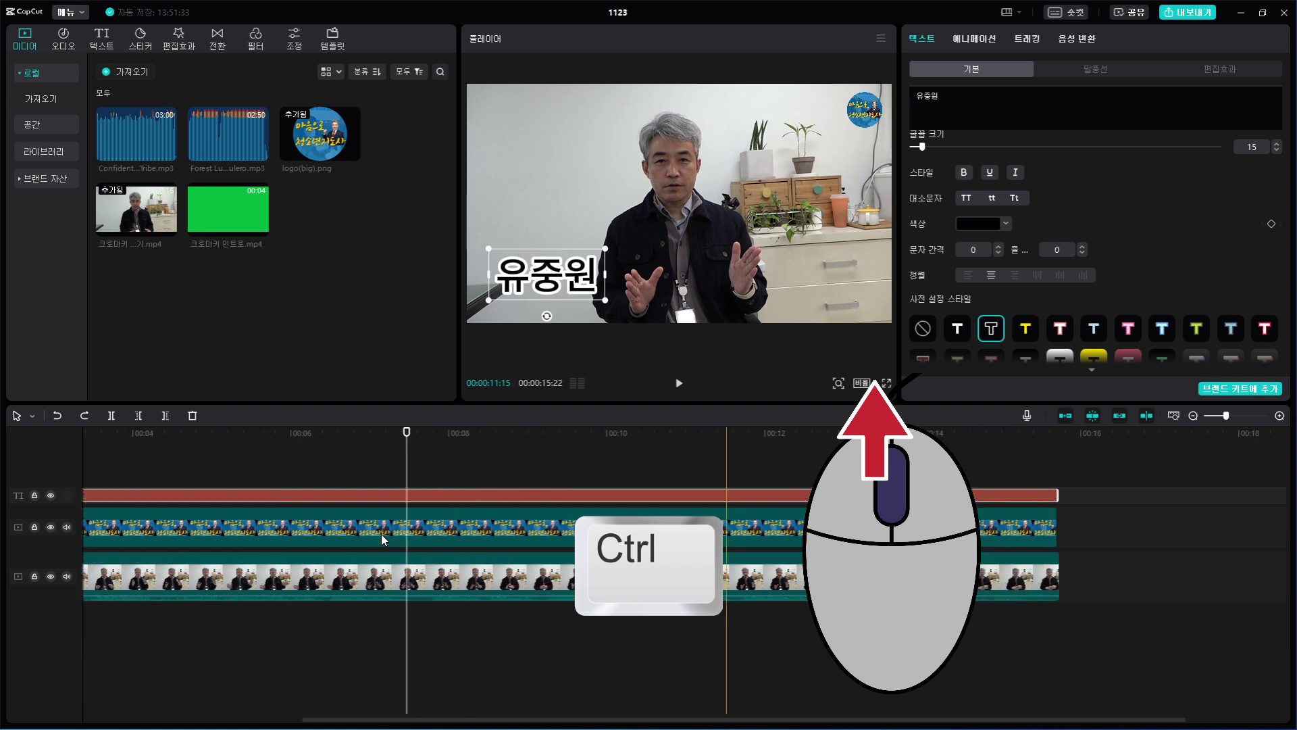
scroll(381, 533, up, 1)
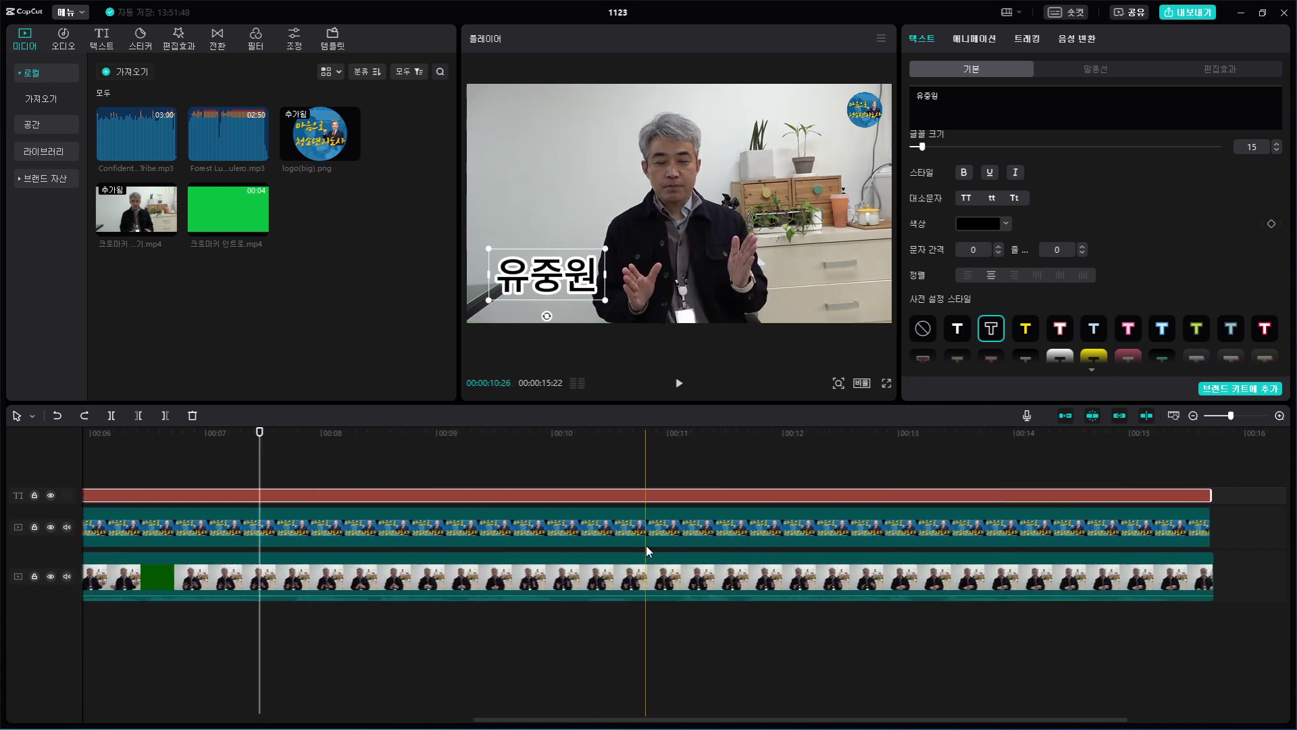
Split the presenter video at 00:00:10:19, shorten the second piece to 00:00:04:18, and undo both edits.
click(628, 579)
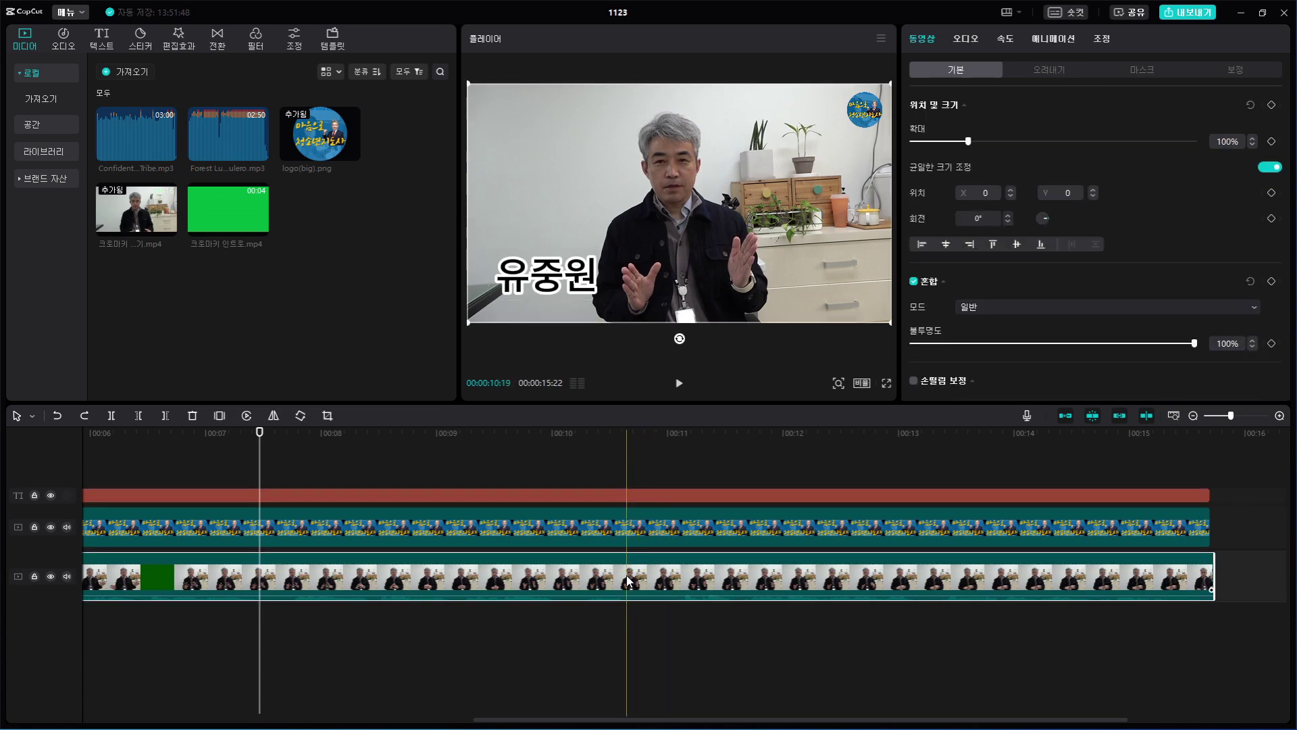
key(ctrl+b)
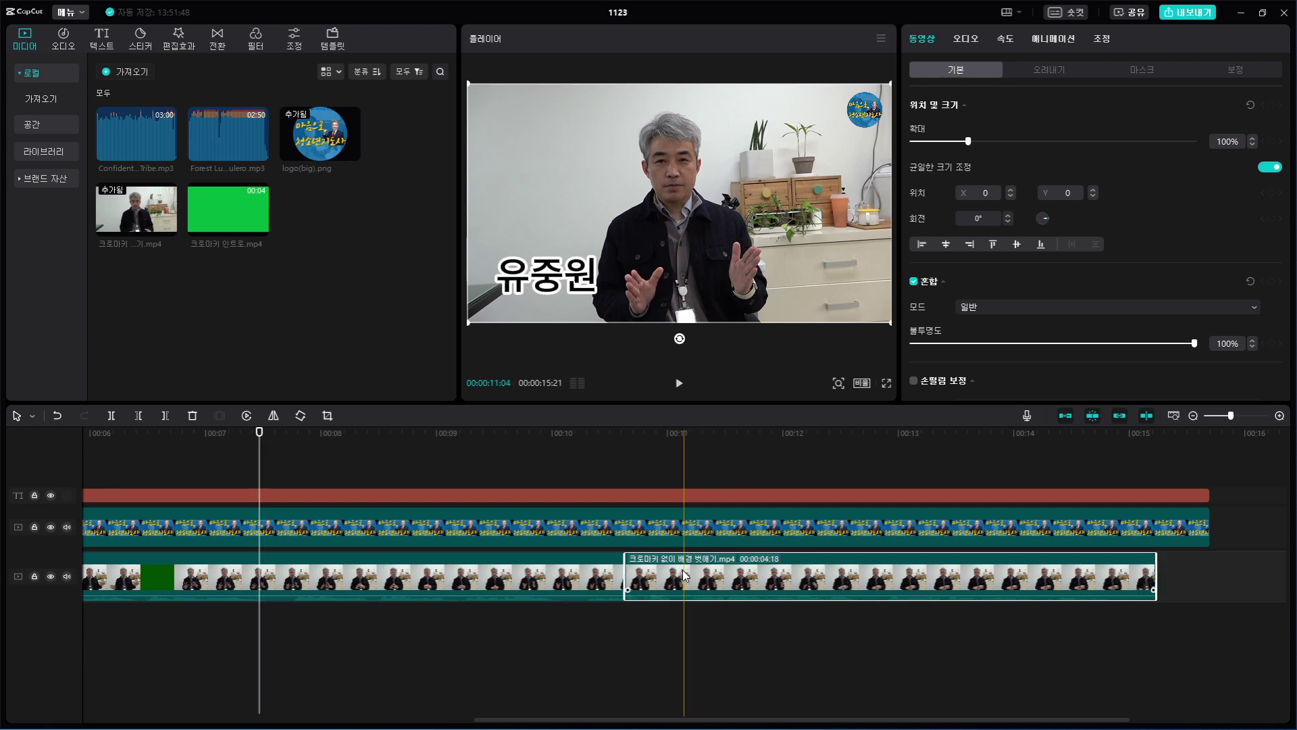
key(ctrl+z)
key(ctrl+z)
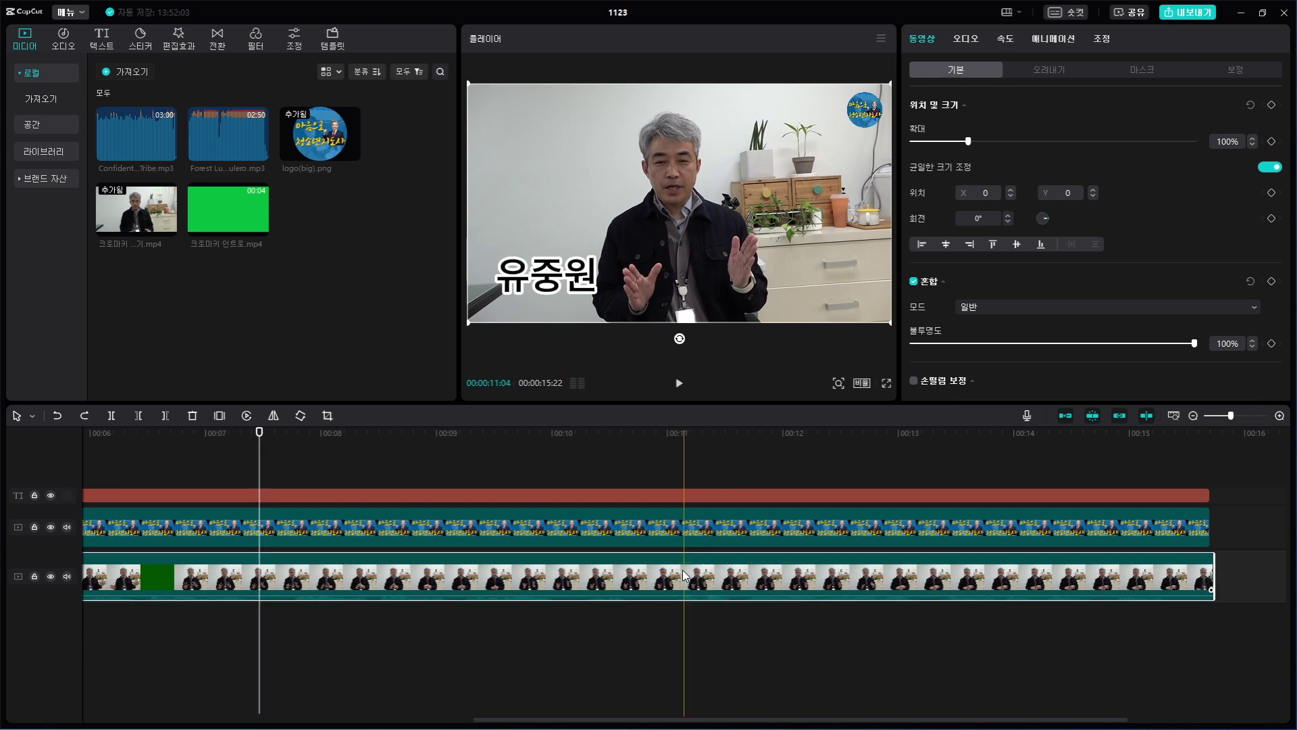
Zoom the timeline in further around 00:00:11:04 and back out until all clips fit in view.
ctrl+scroll(684, 574, up, 2)
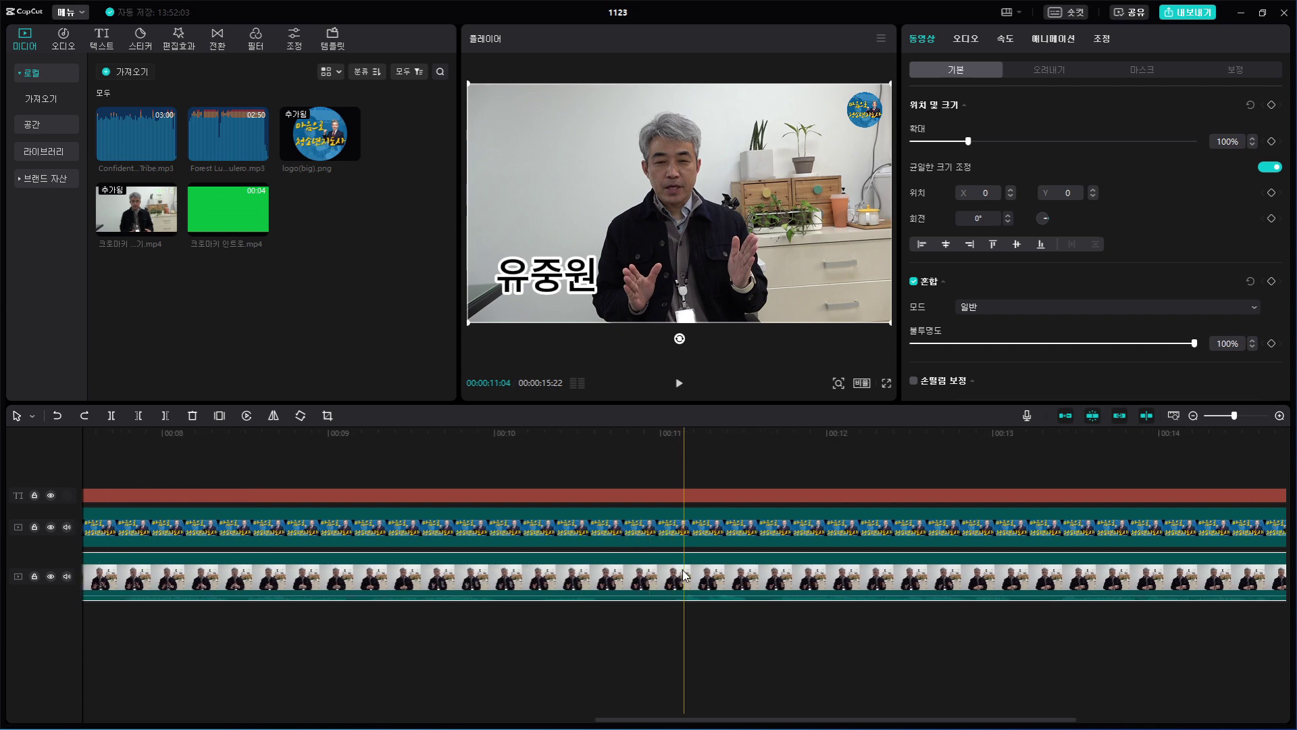
ctrl+scroll(684, 574, down, 2)
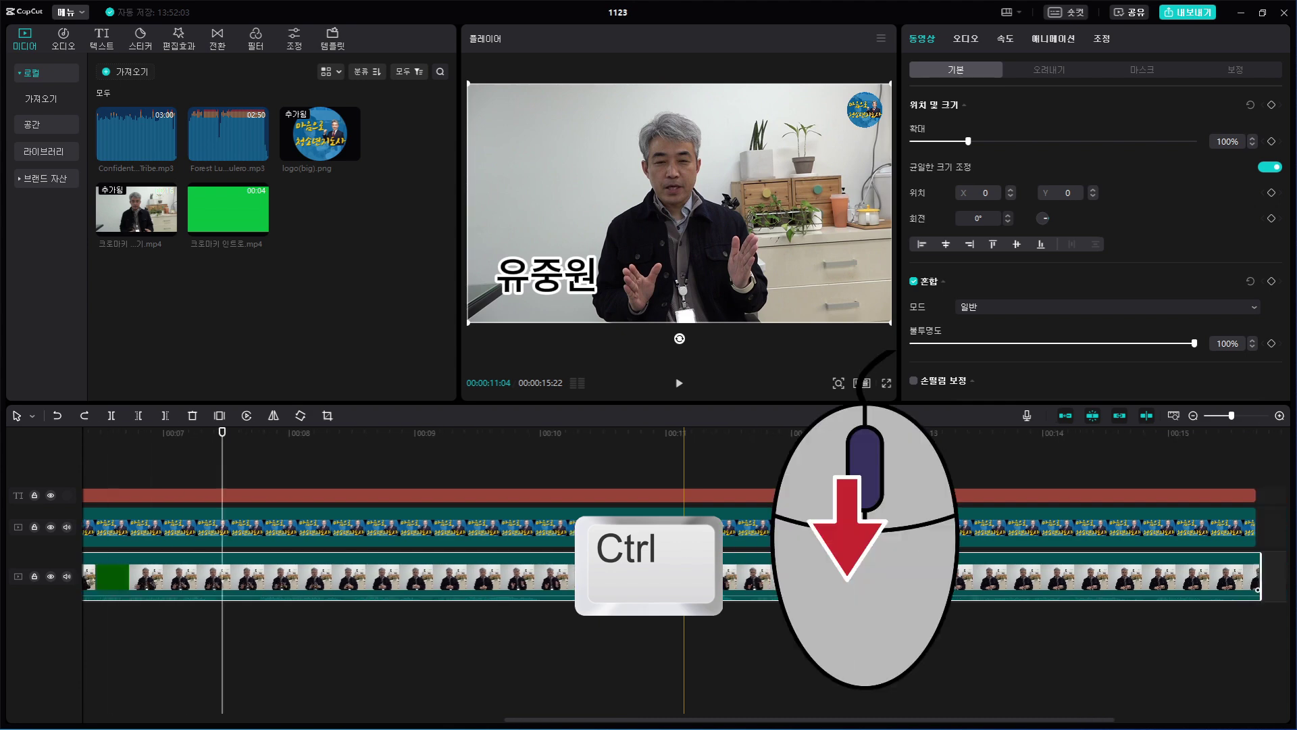
ctrl+scroll(684, 575, down, 4)
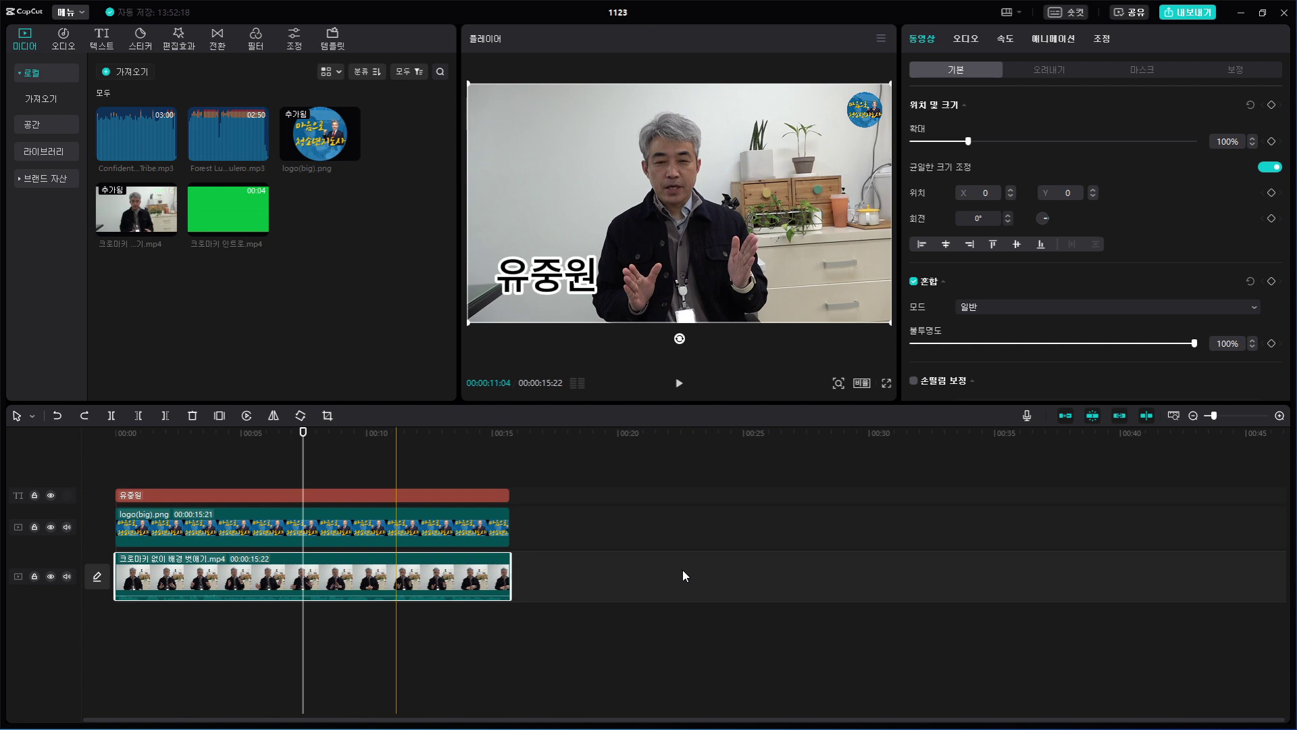
Move the playhead to 00:00:03:12, then play a short passage from about 00:00:07:12 and pause it.
click(200, 459)
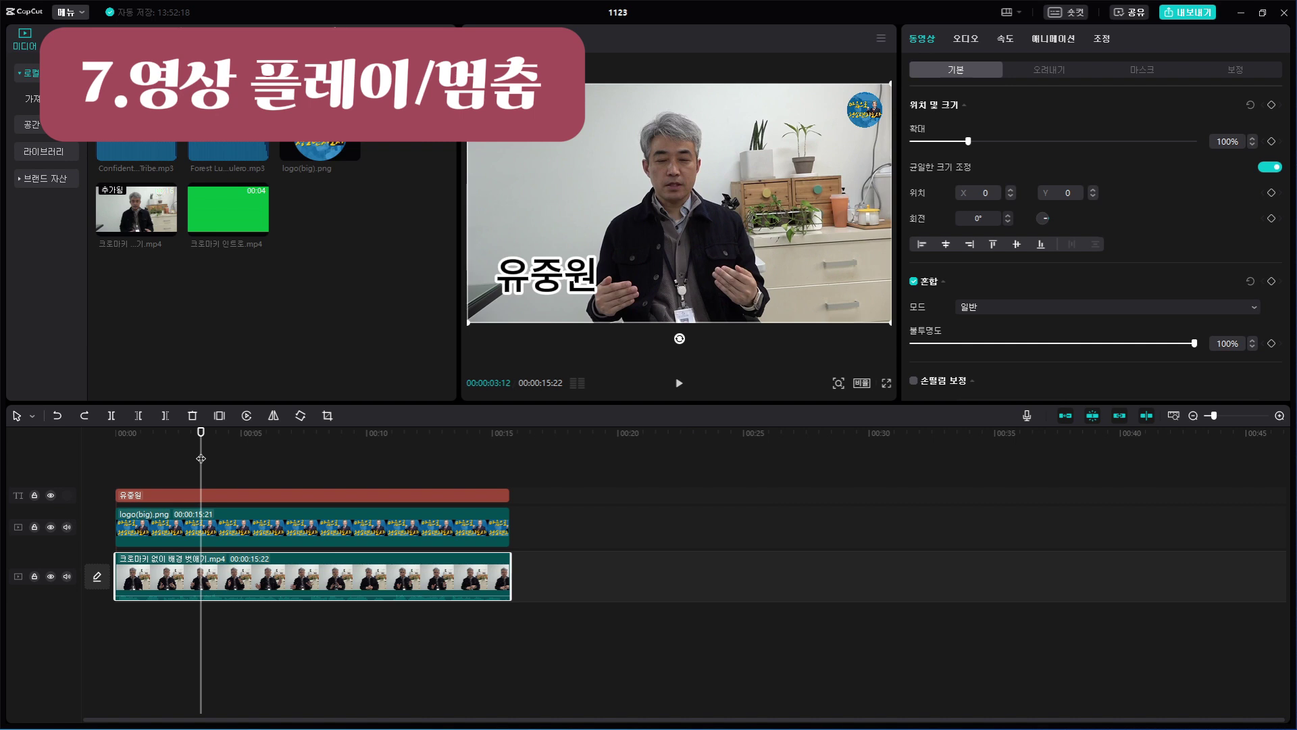
ctrl+scroll(310, 506, up, 2)
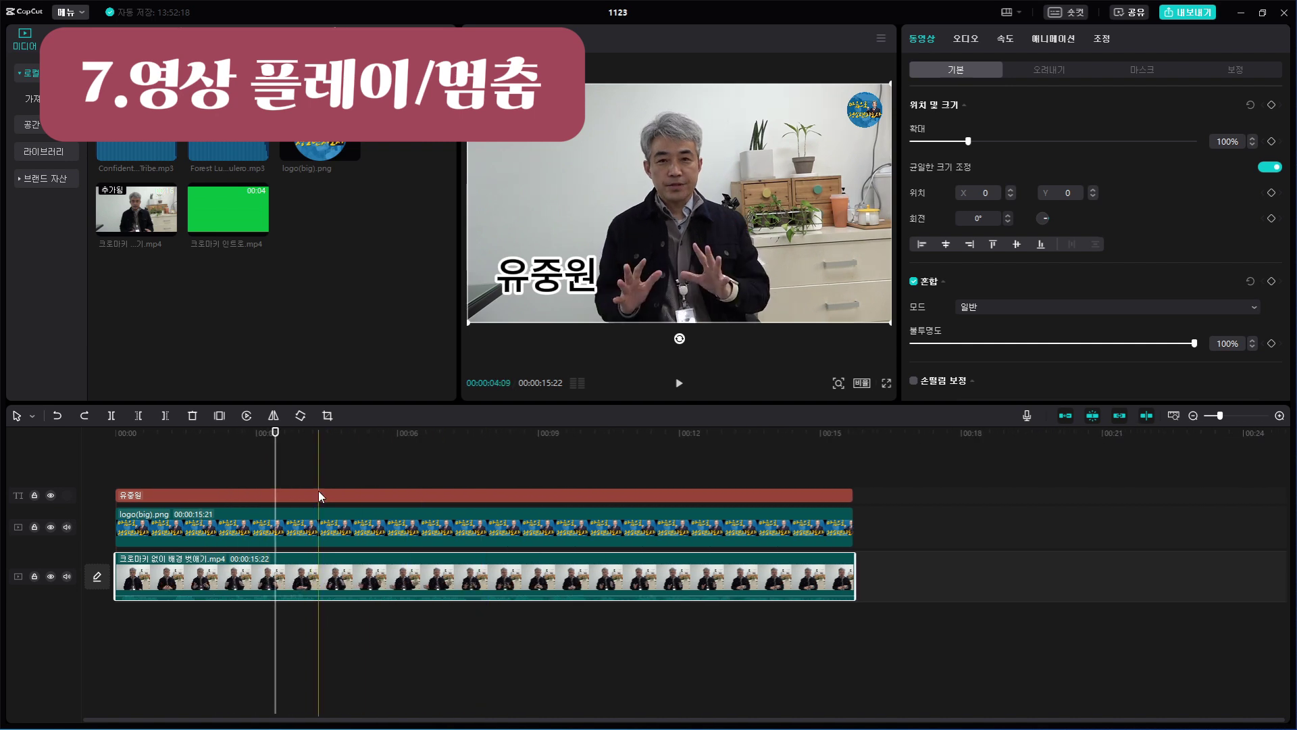
key(space)
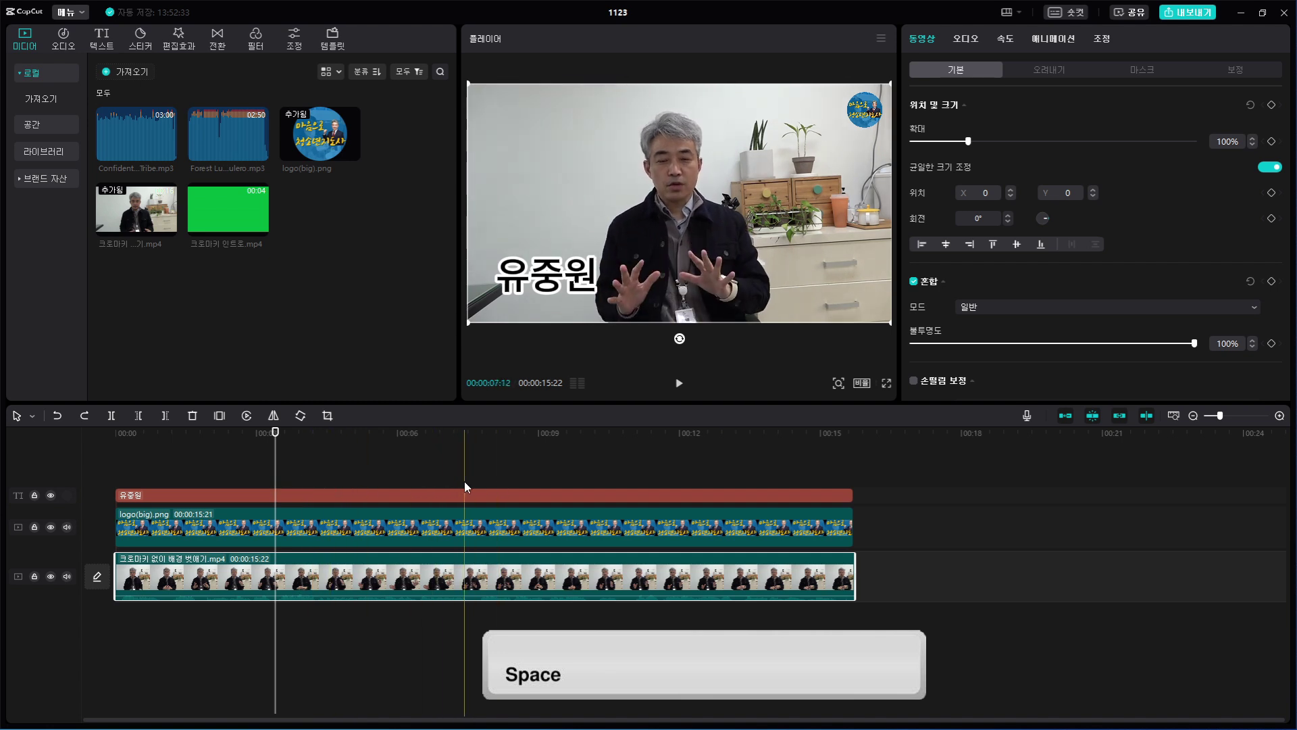
key(space)
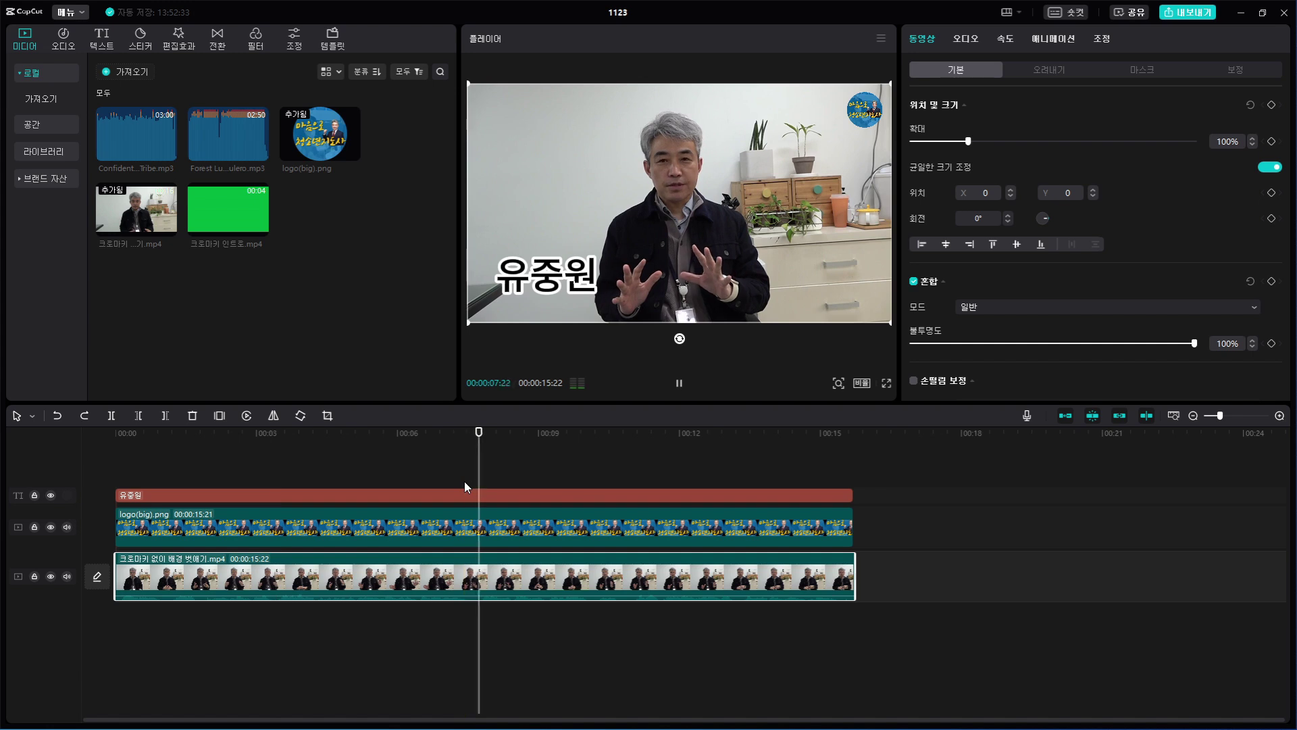
key(space)
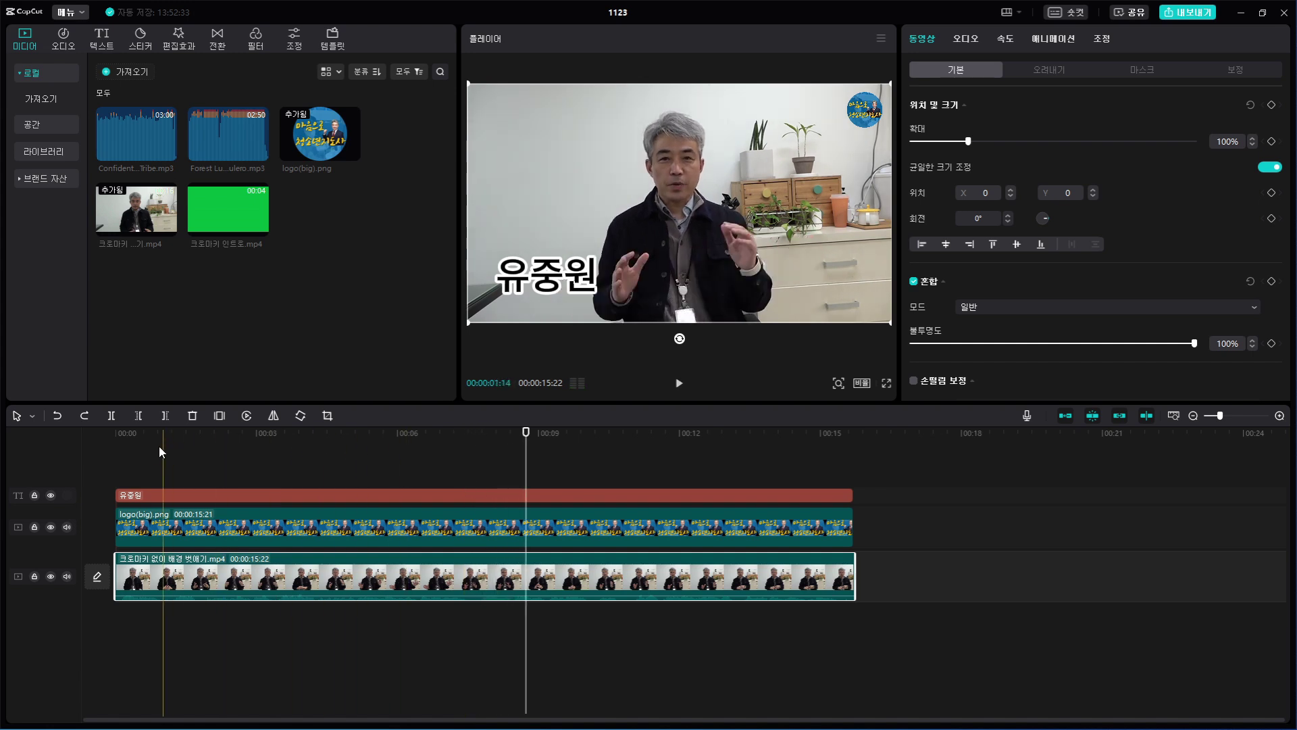
Play short passages from the video's start, from 00:00:13:28 and from around its middle, pausing playback between them.
key(space)
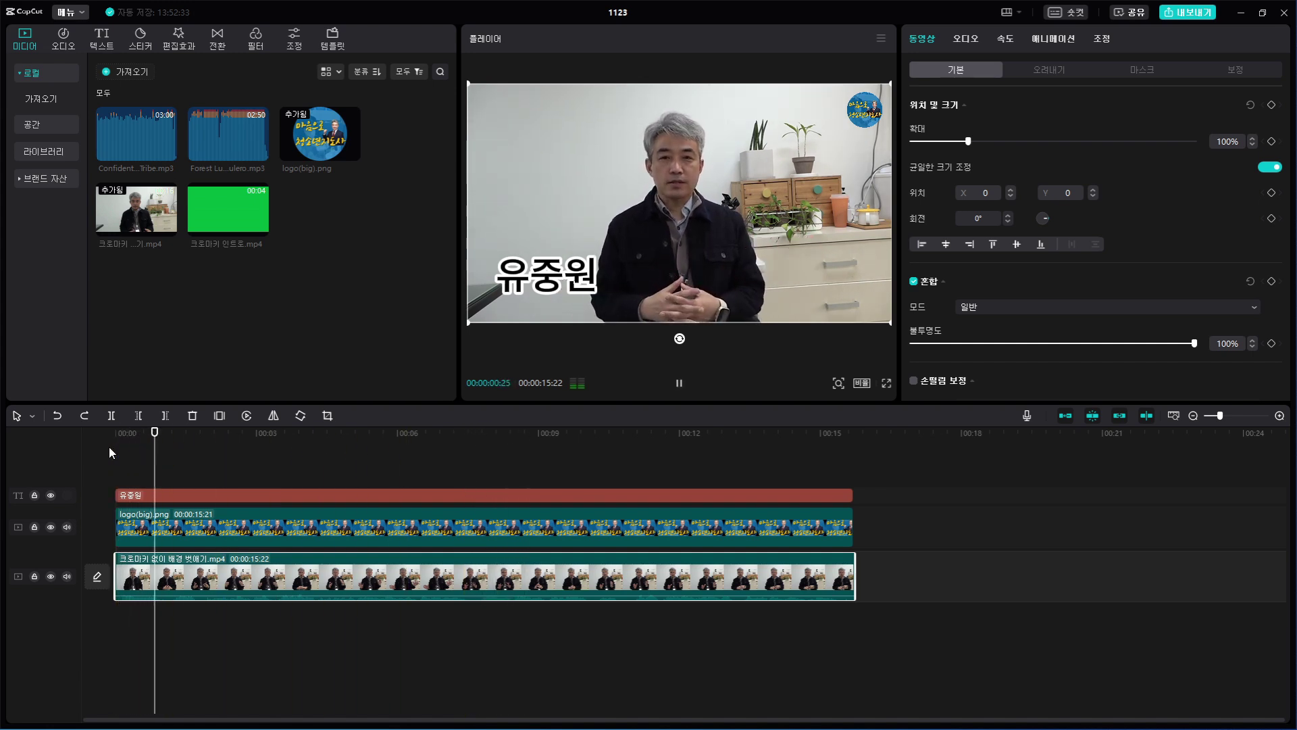
key(space)
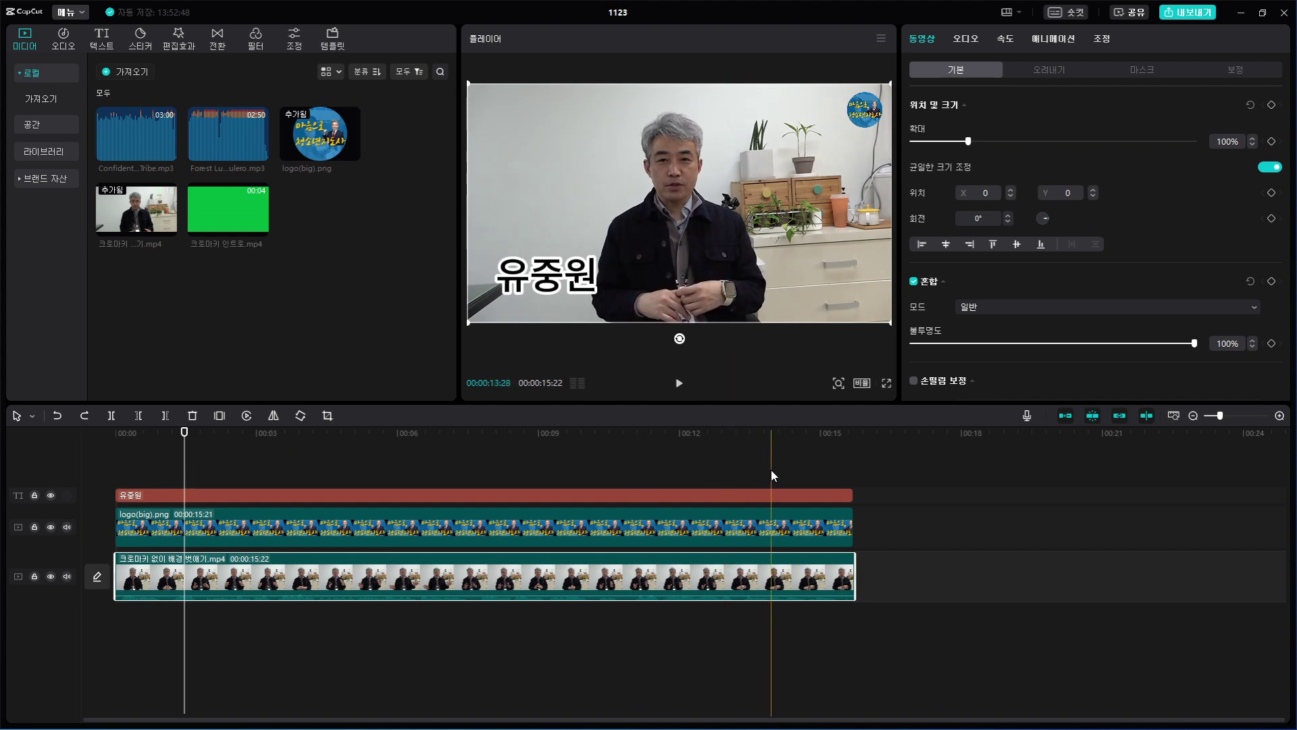
key(space)
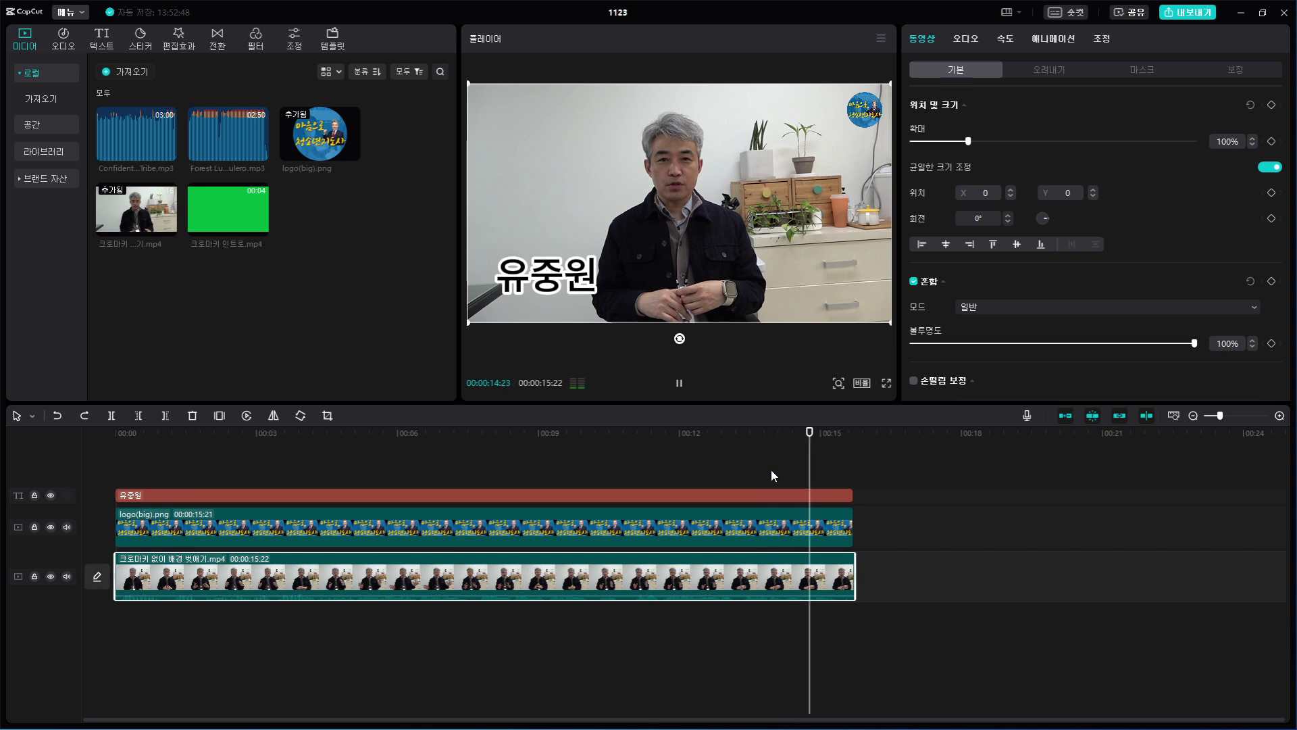
click(470, 484)
key(space)
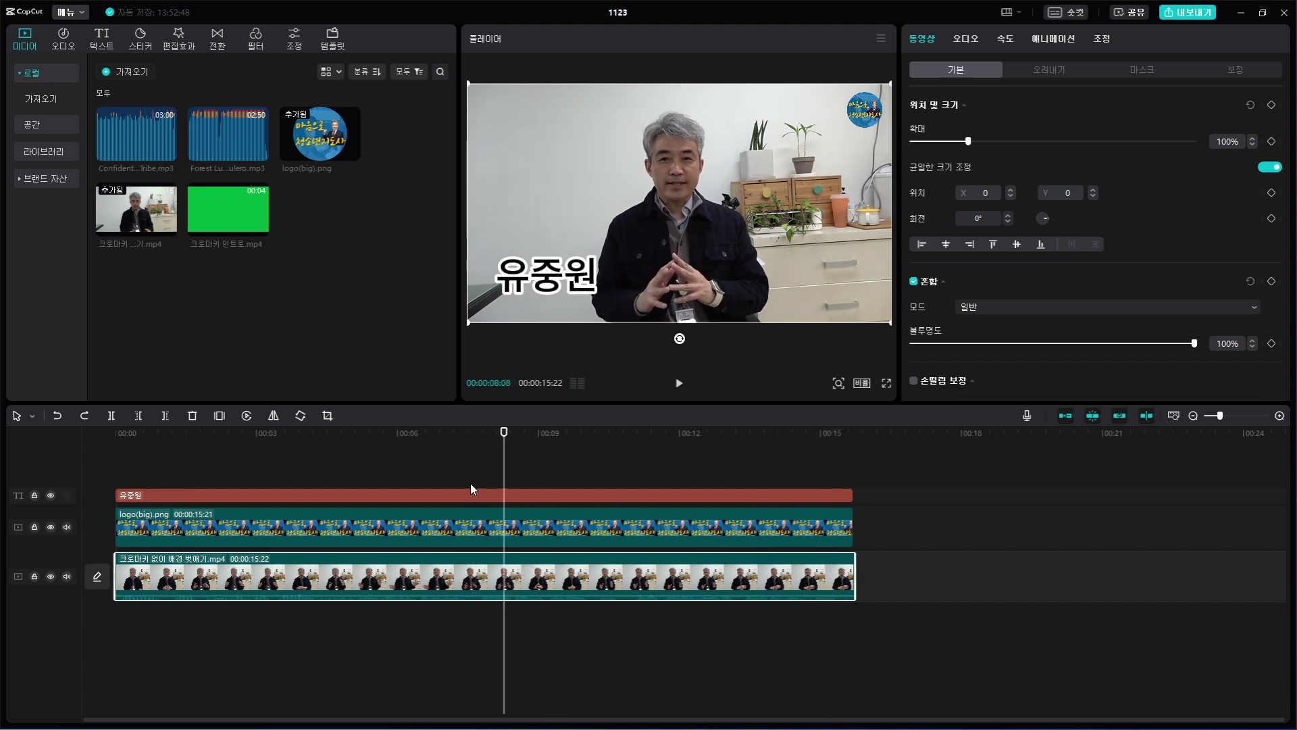
key(space)
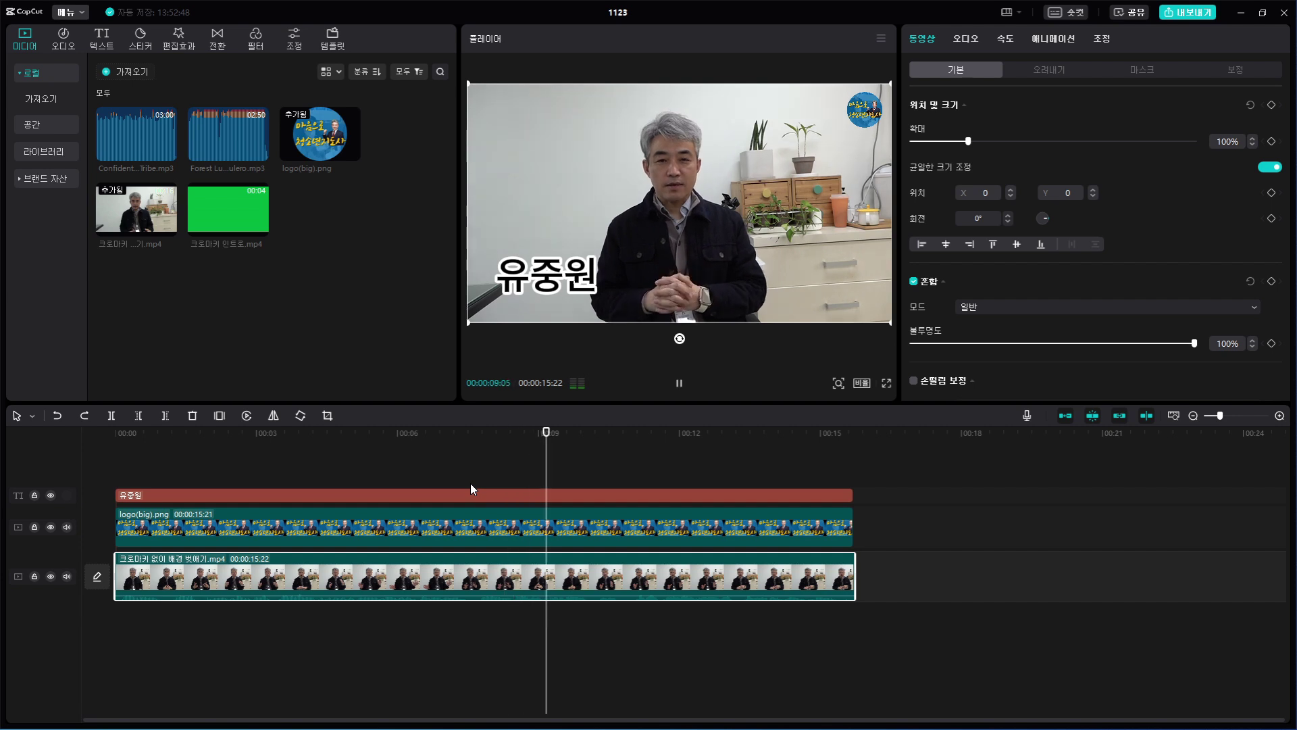
key(space)
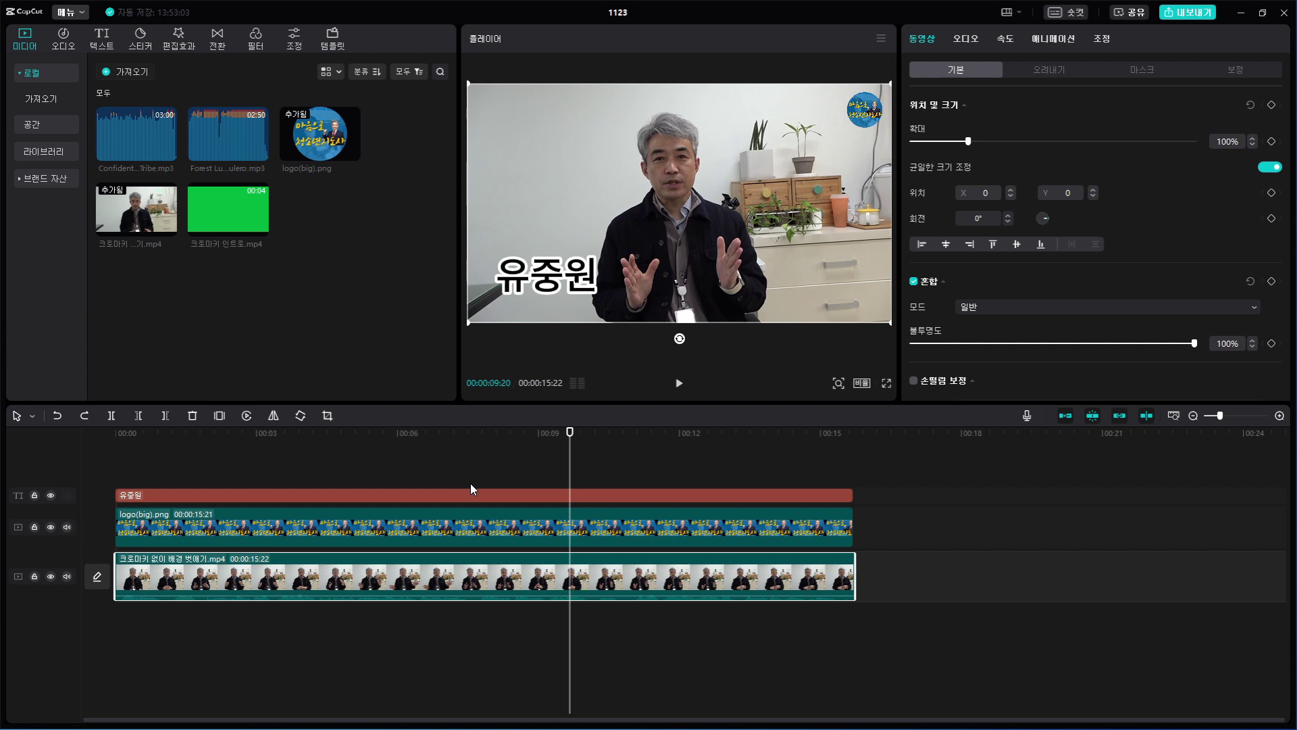
Play the video from 00:00:00:06, pause it at 00:00:02:24, and continue playback at x2 speed.
click(126, 488)
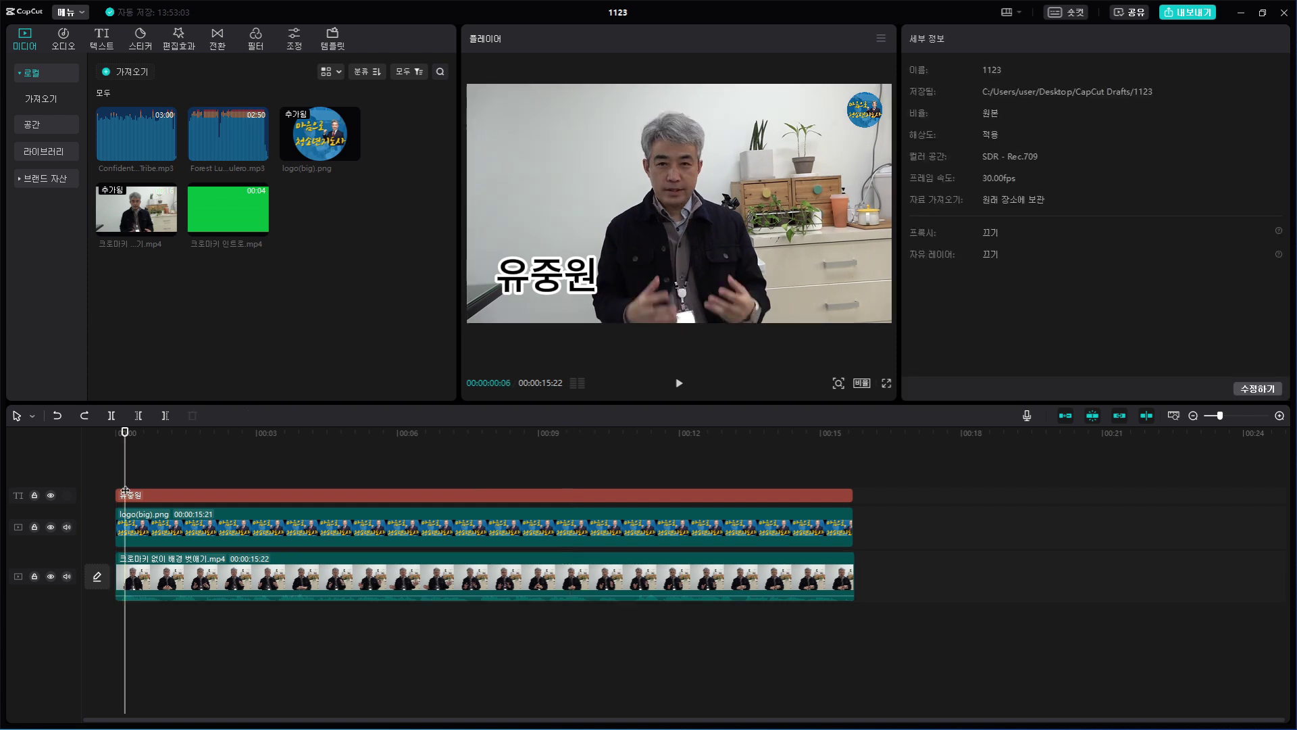
key(space)
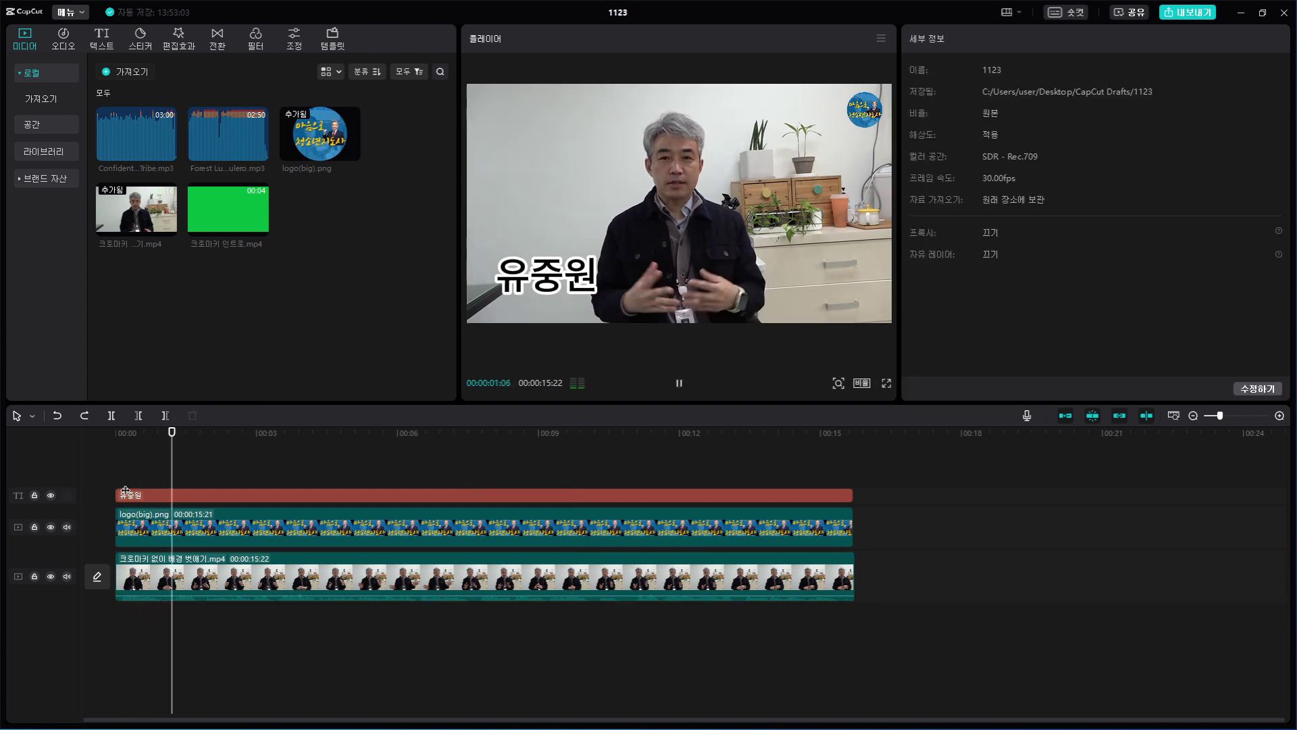
key(space)
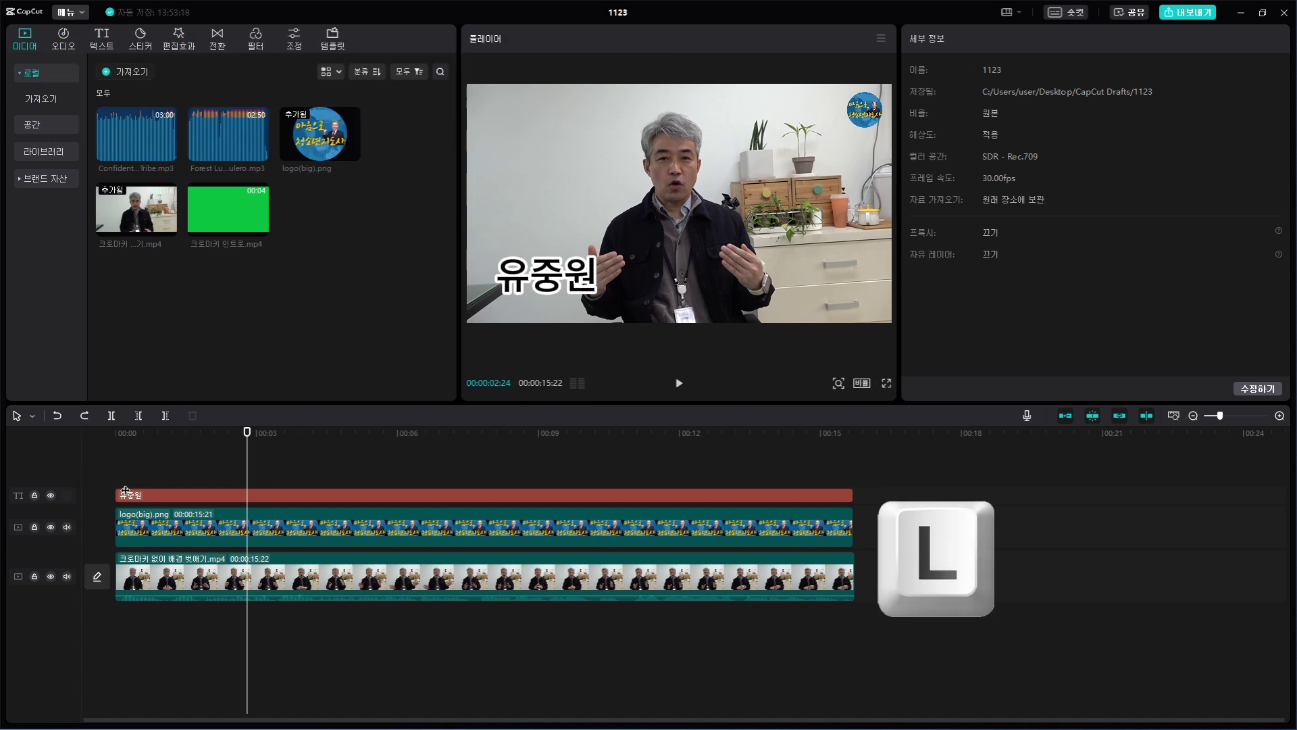
key(l)
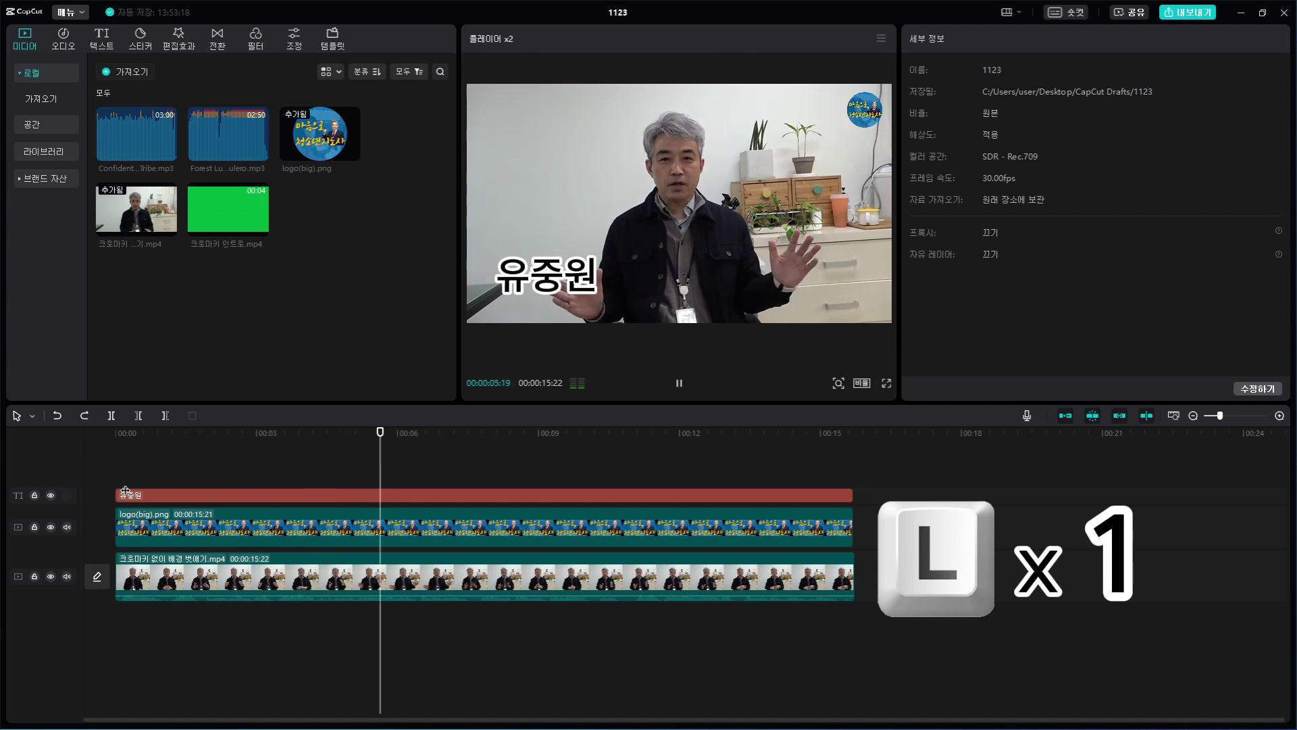
Play the video at x2 speed up to its end and play it in reverse back to the start.
key(l)
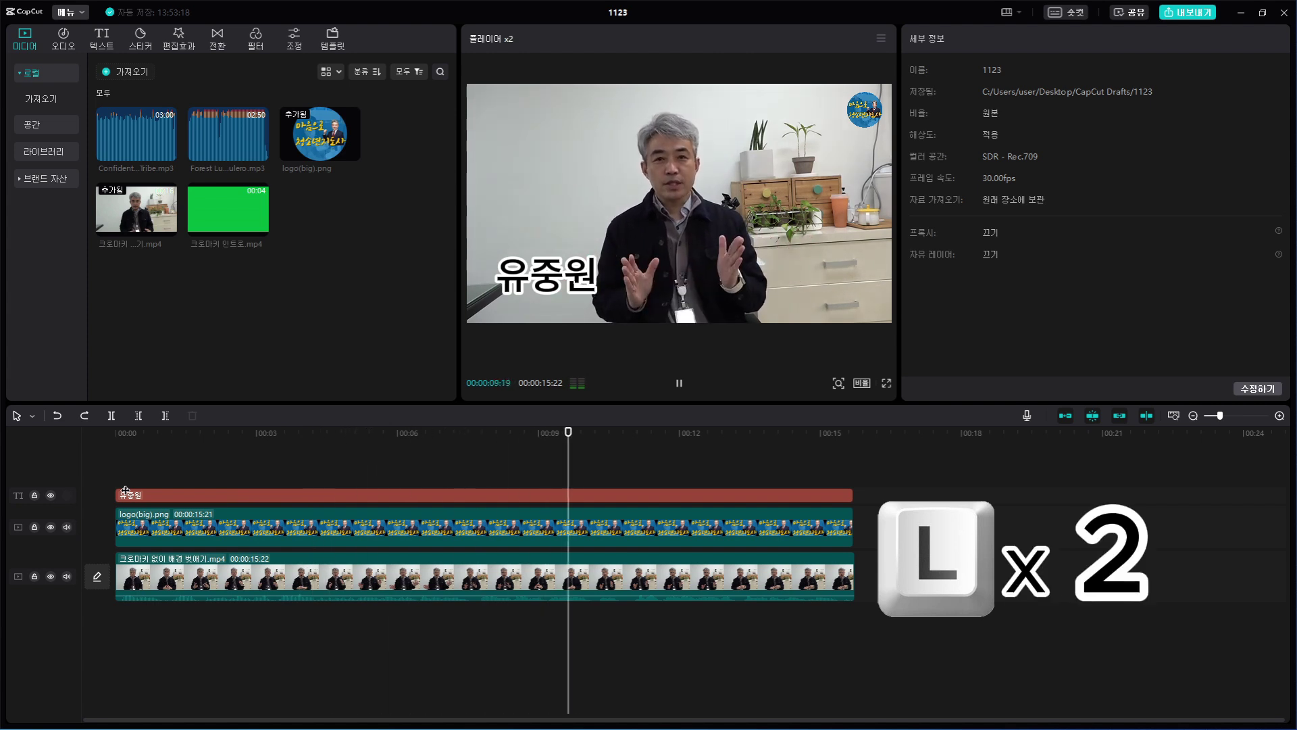
key(l)
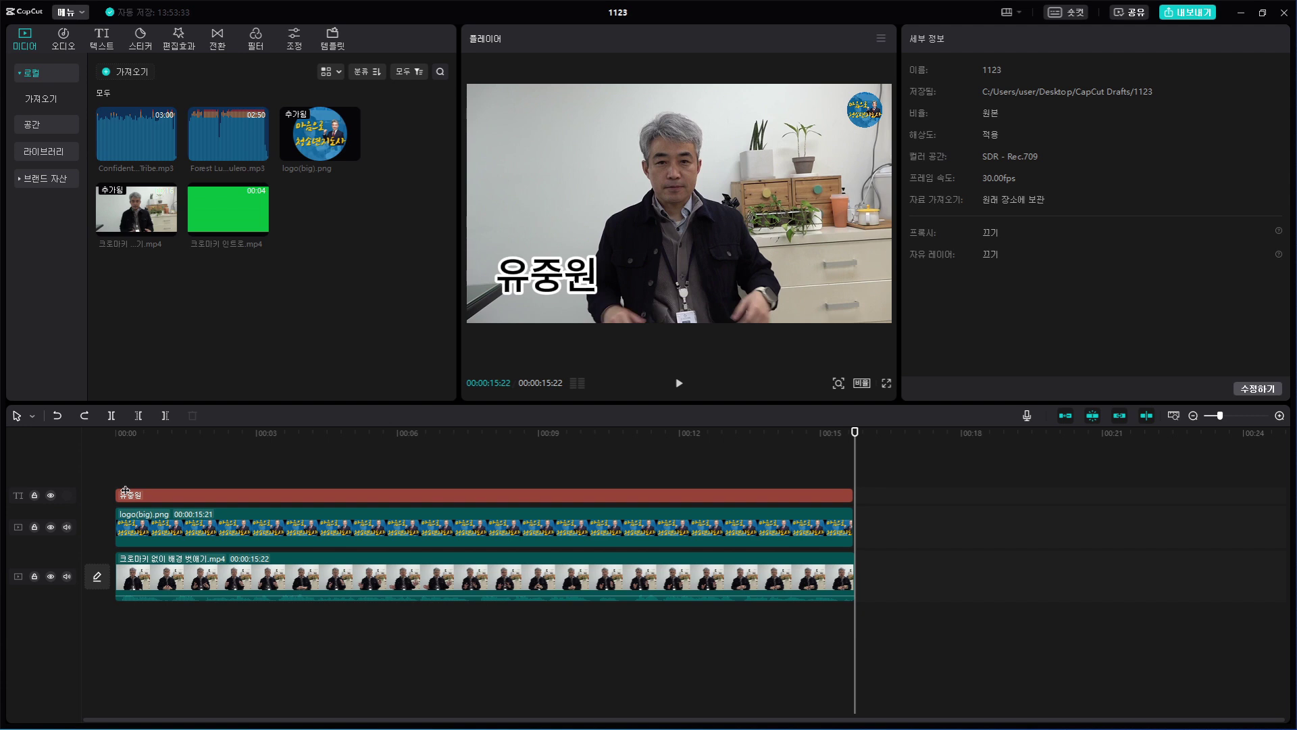
key(j)
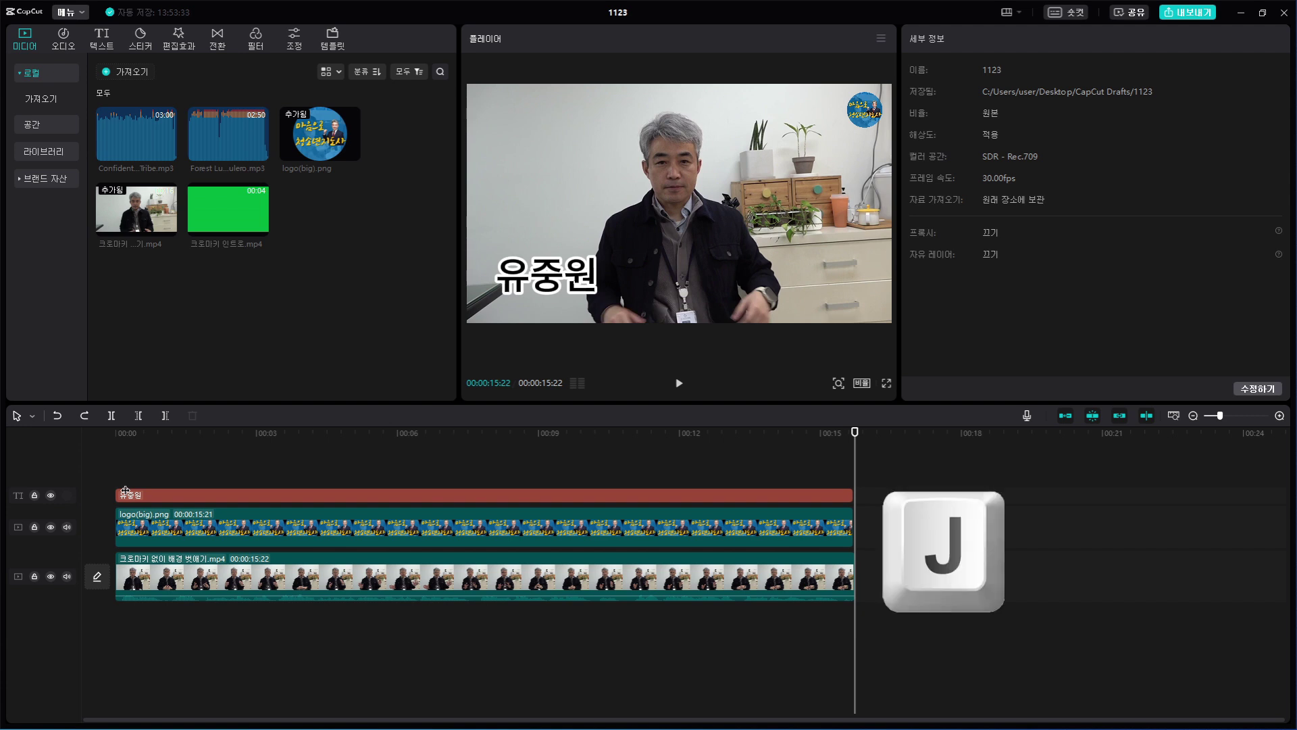
key(j)
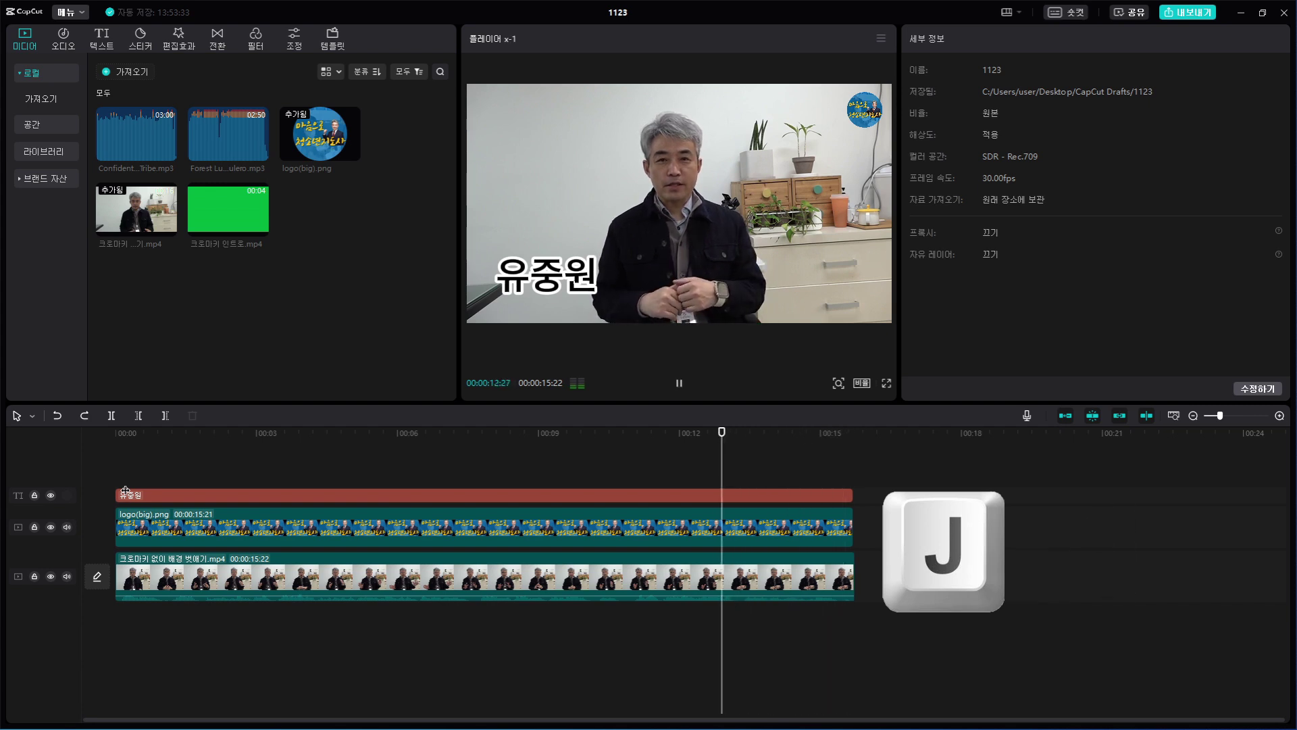
key(j)
key(j)
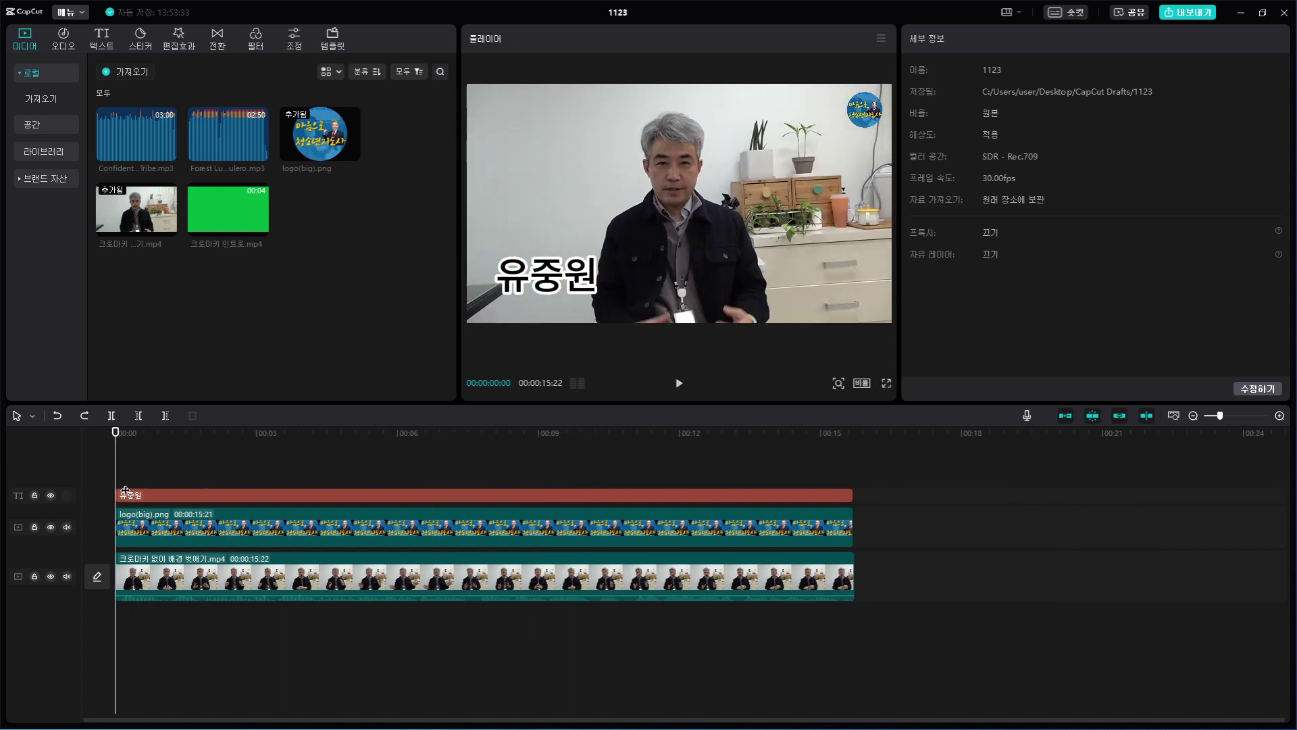
key(l)
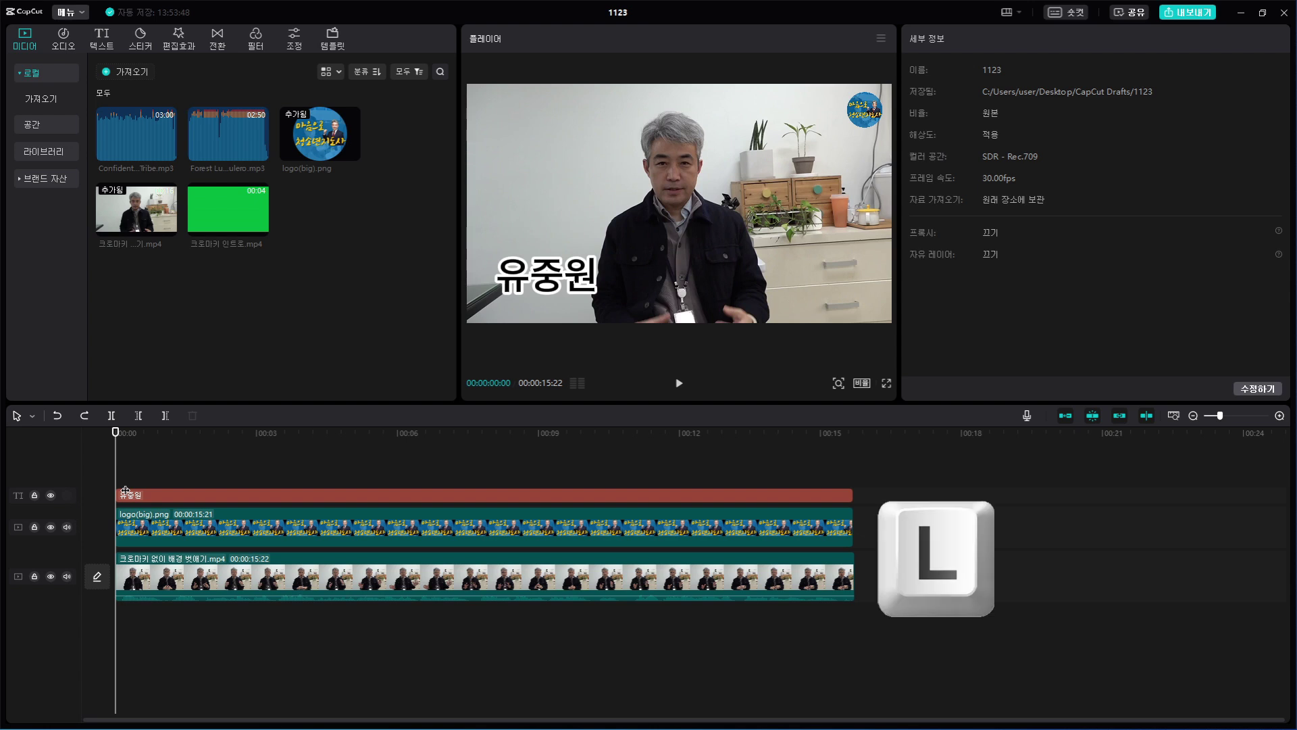
key(j)
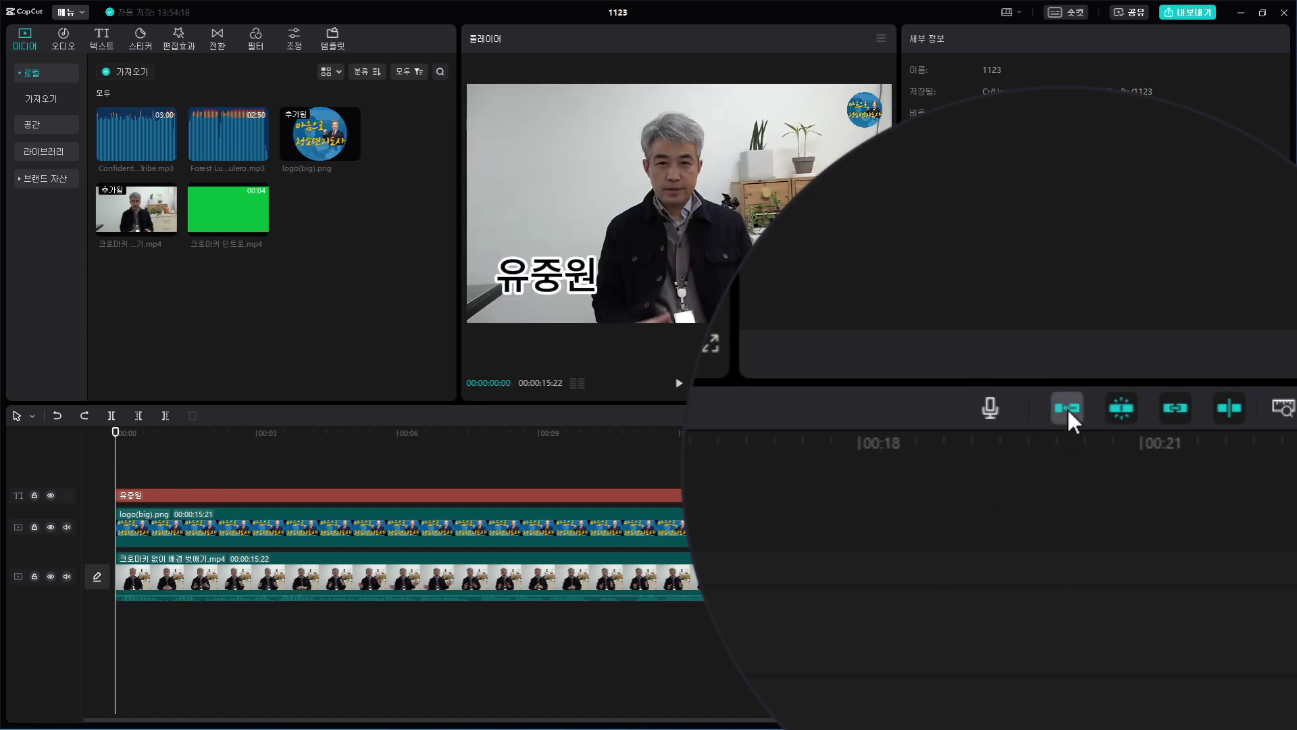
Split the main video at 00:00:01:26, try to move the second part further along the timeline, and undo the move and split.
click(159, 565)
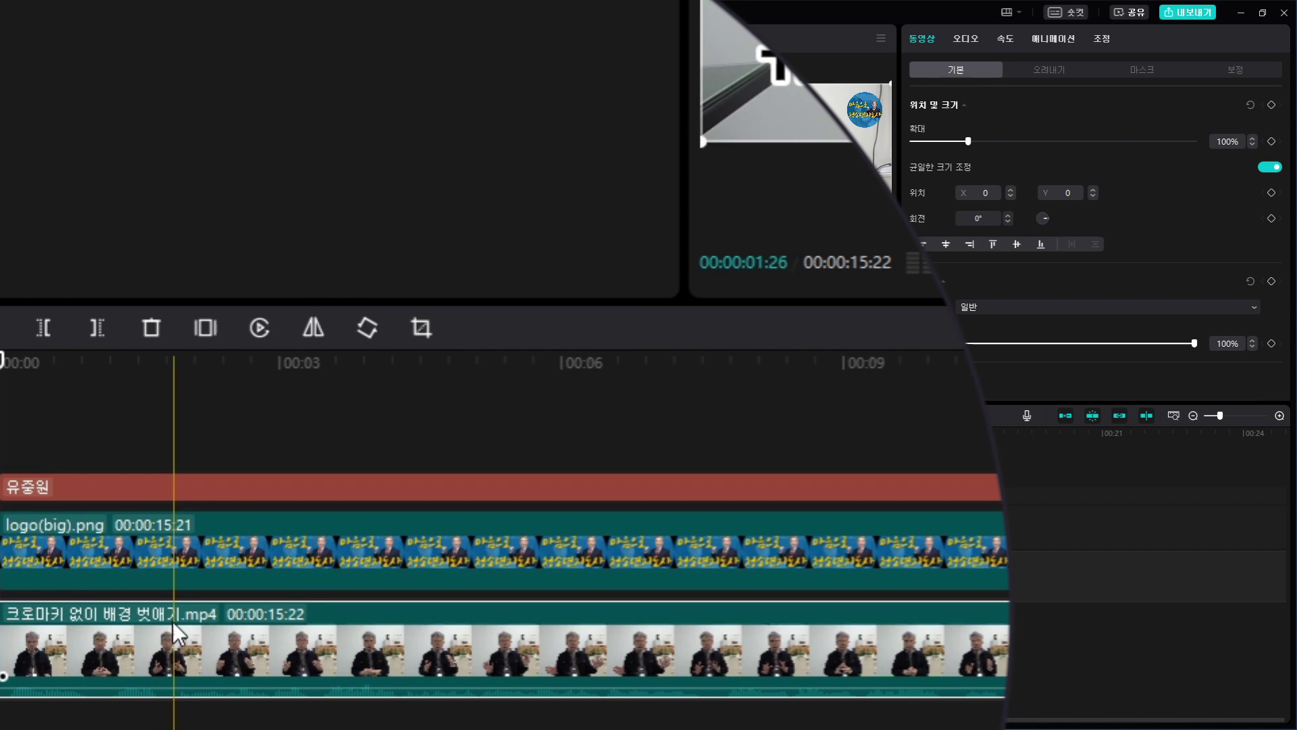
key(ctrl+b)
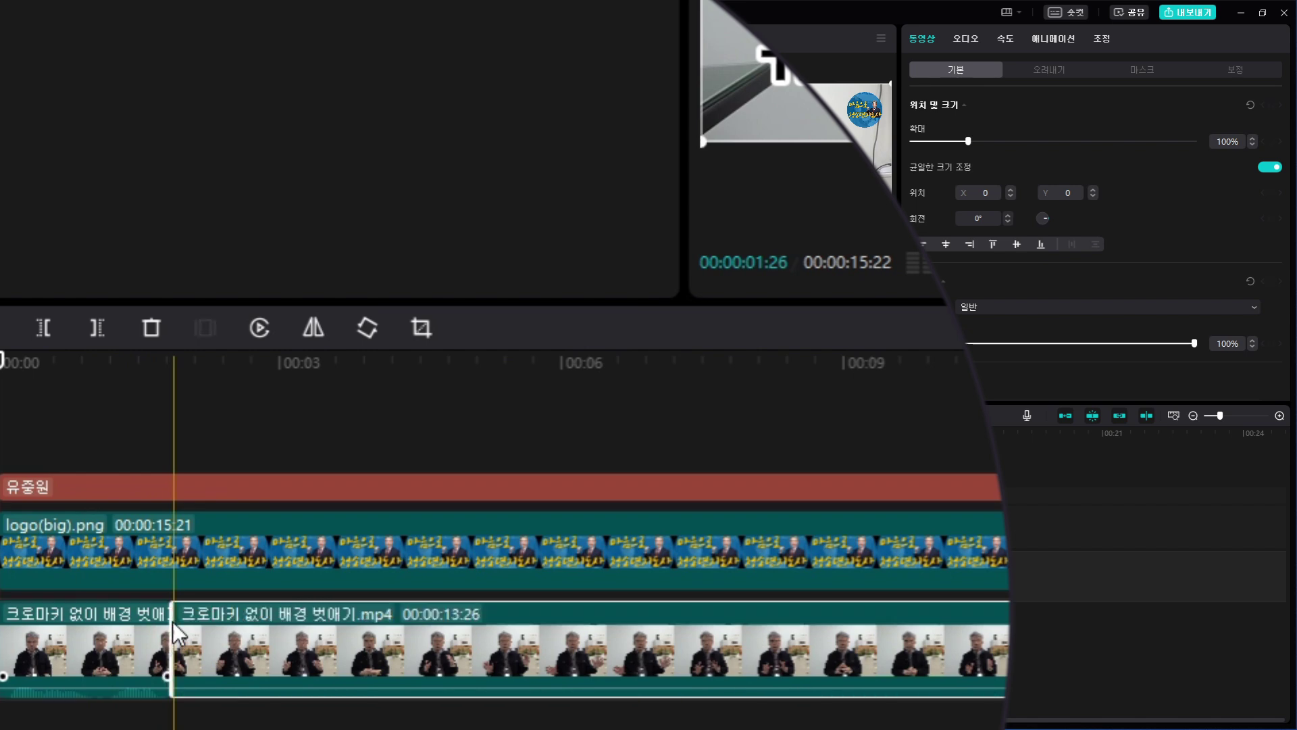
drag(286, 611, 1081, 570)
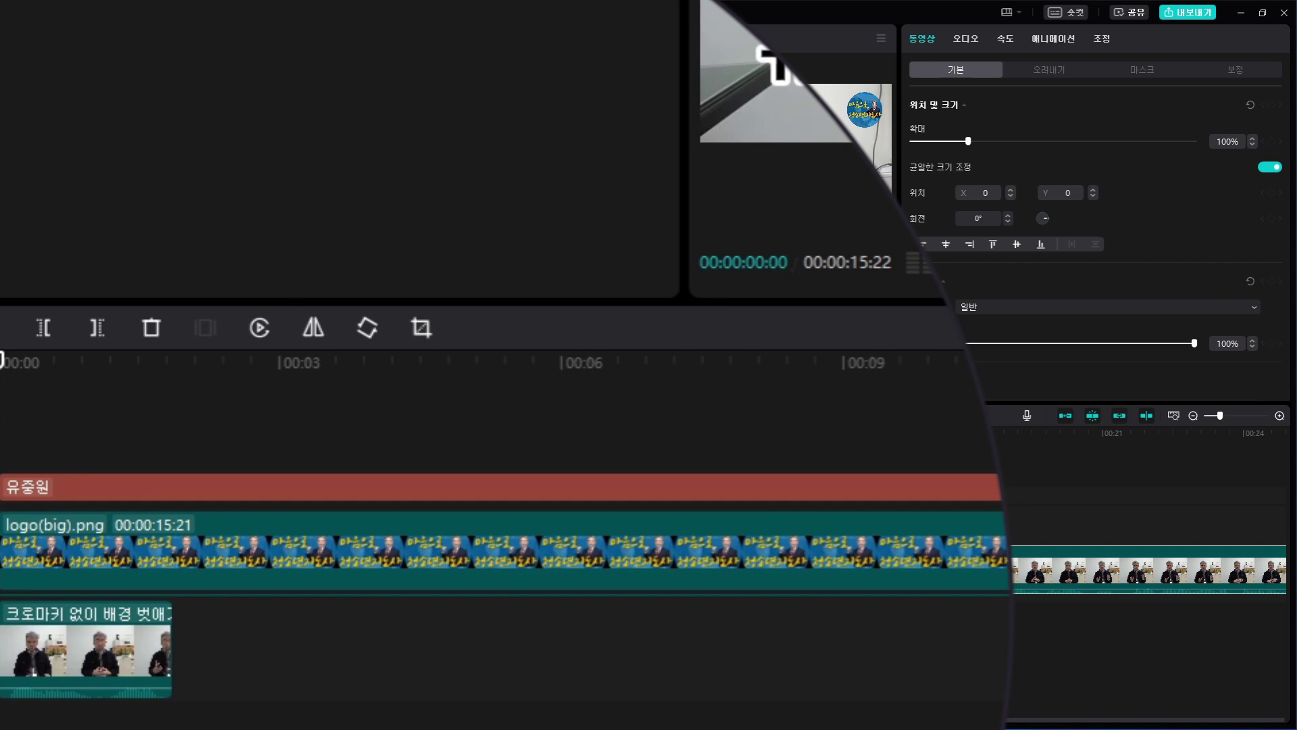
key(ctrl+z)
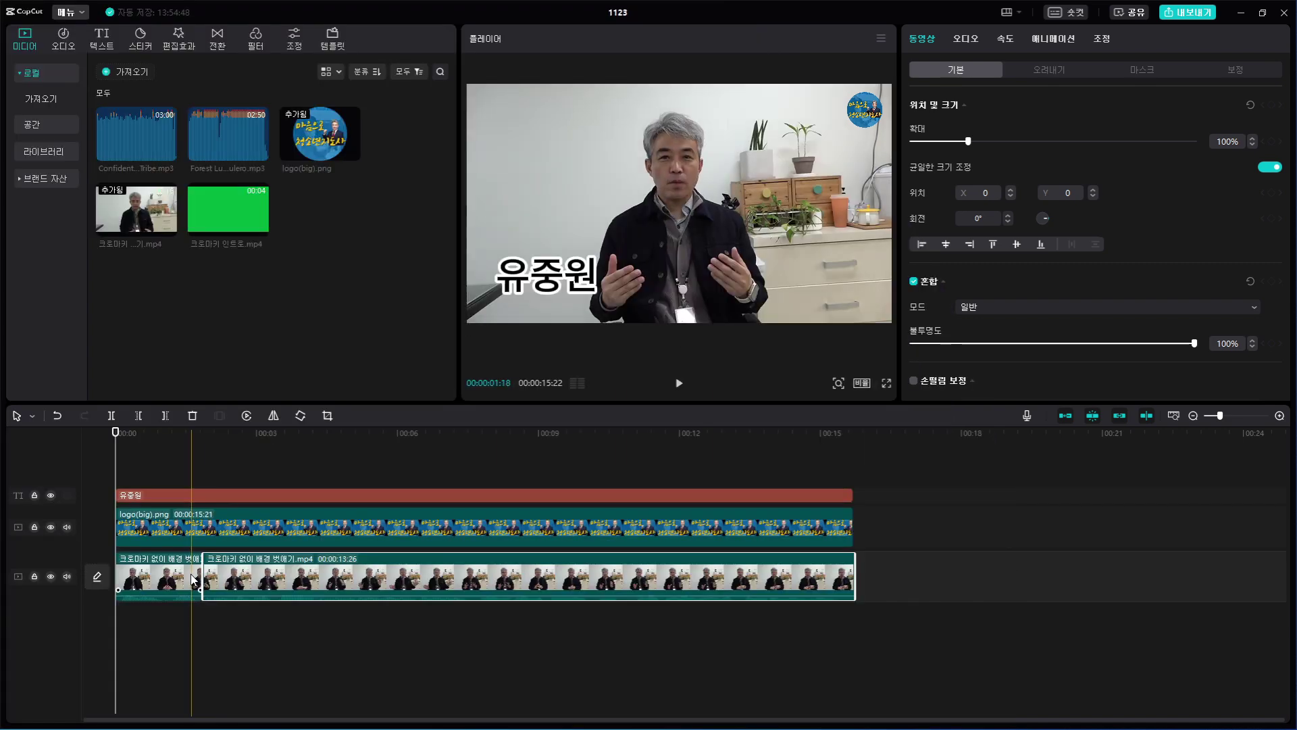
key(ctrl+z)
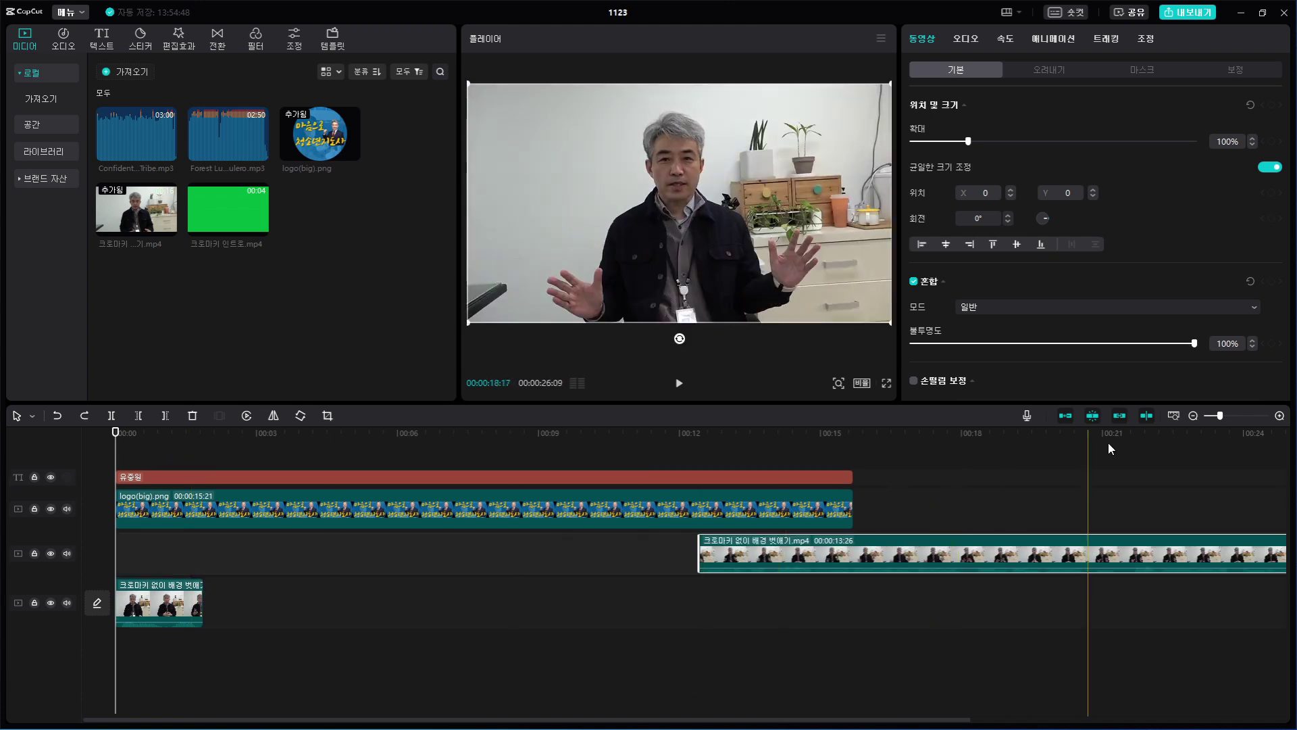
key(ctrl+z)
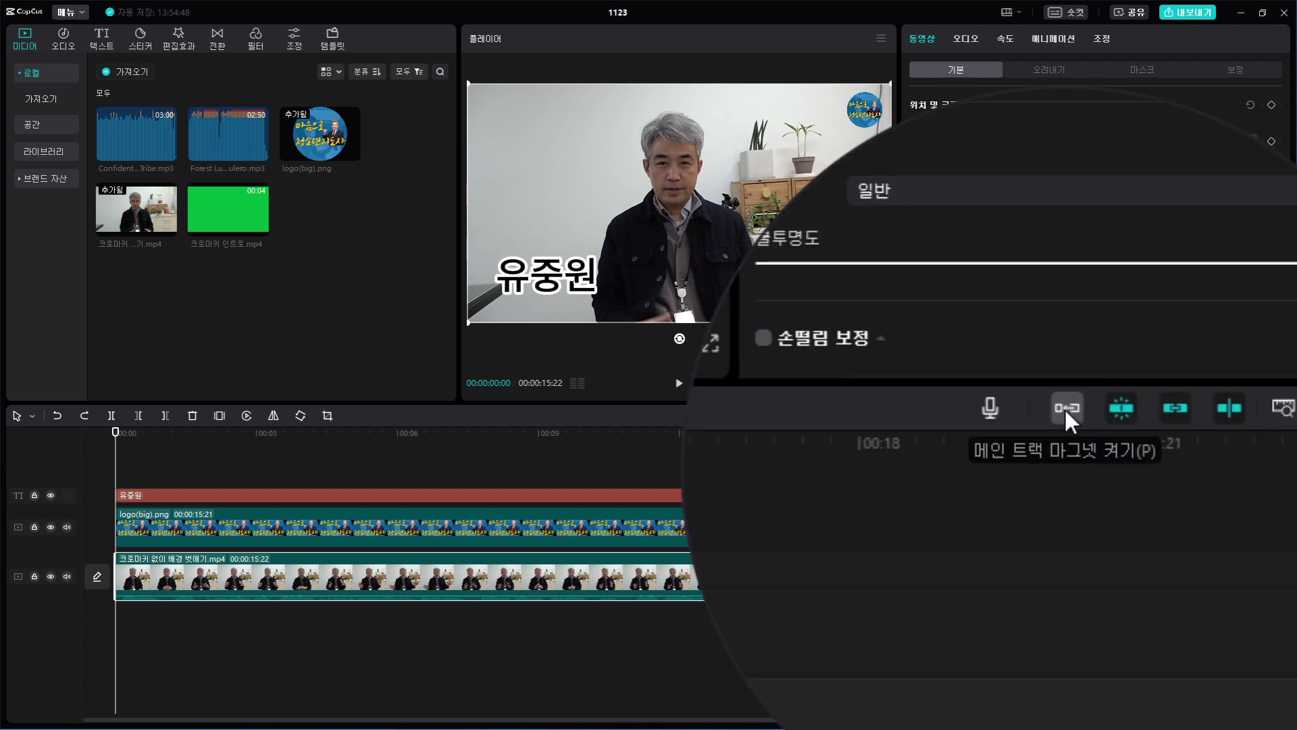
Turn off the main track magnet, split the main video at 00:00:02:15 and move the second part about 4.5 seconds later.
click(1066, 407)
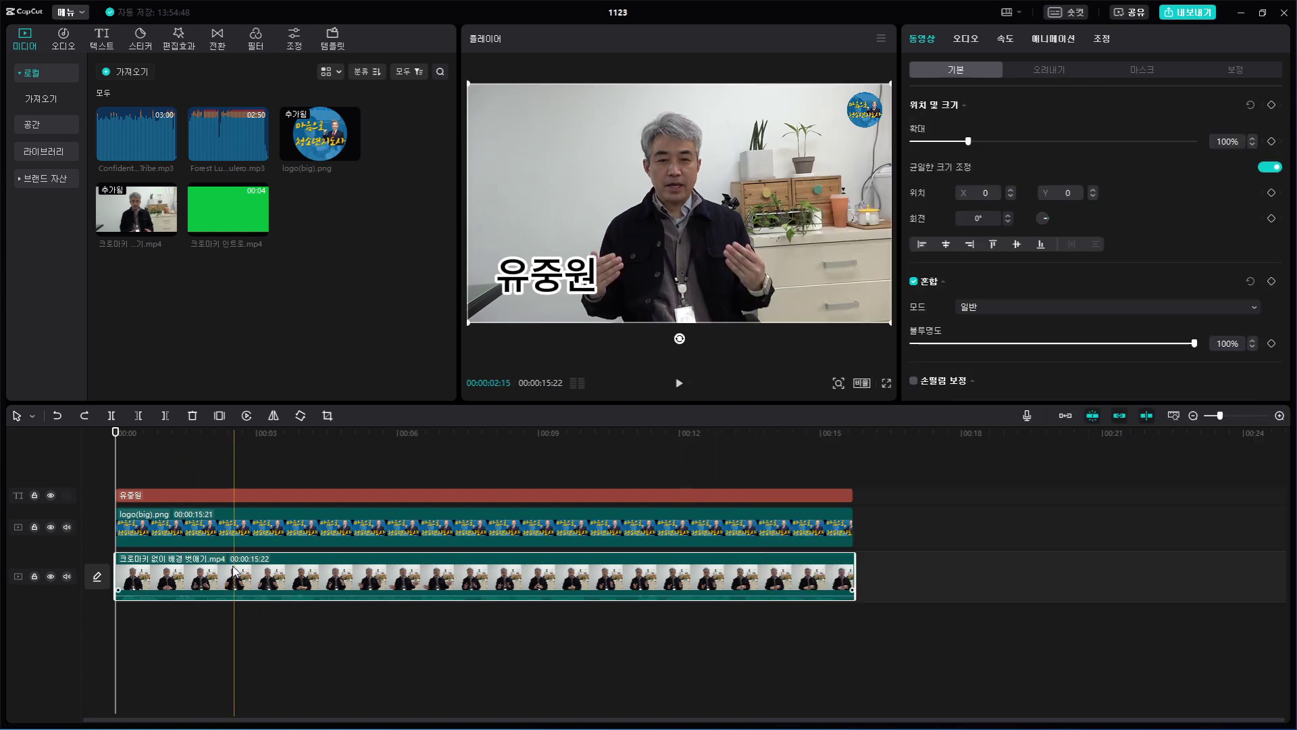
key(ctrl+b)
drag(355, 567, 563, 559)
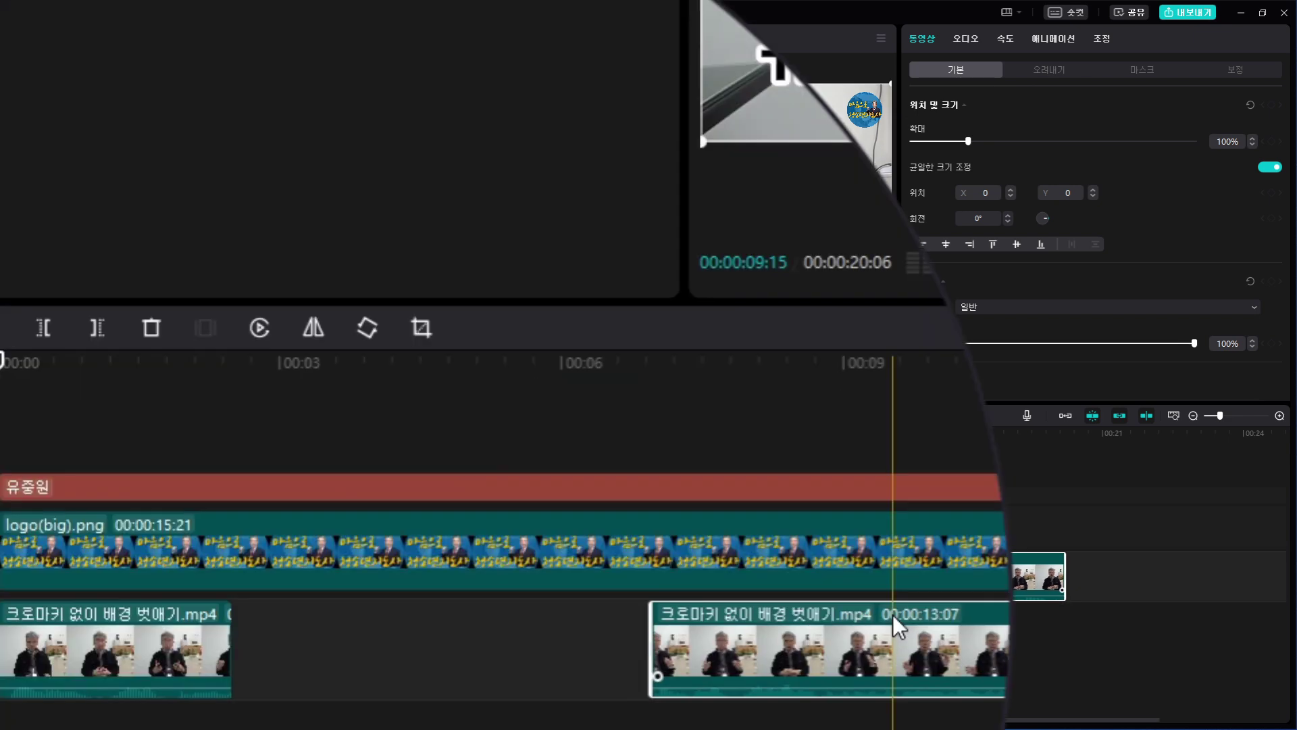
click(893, 614)
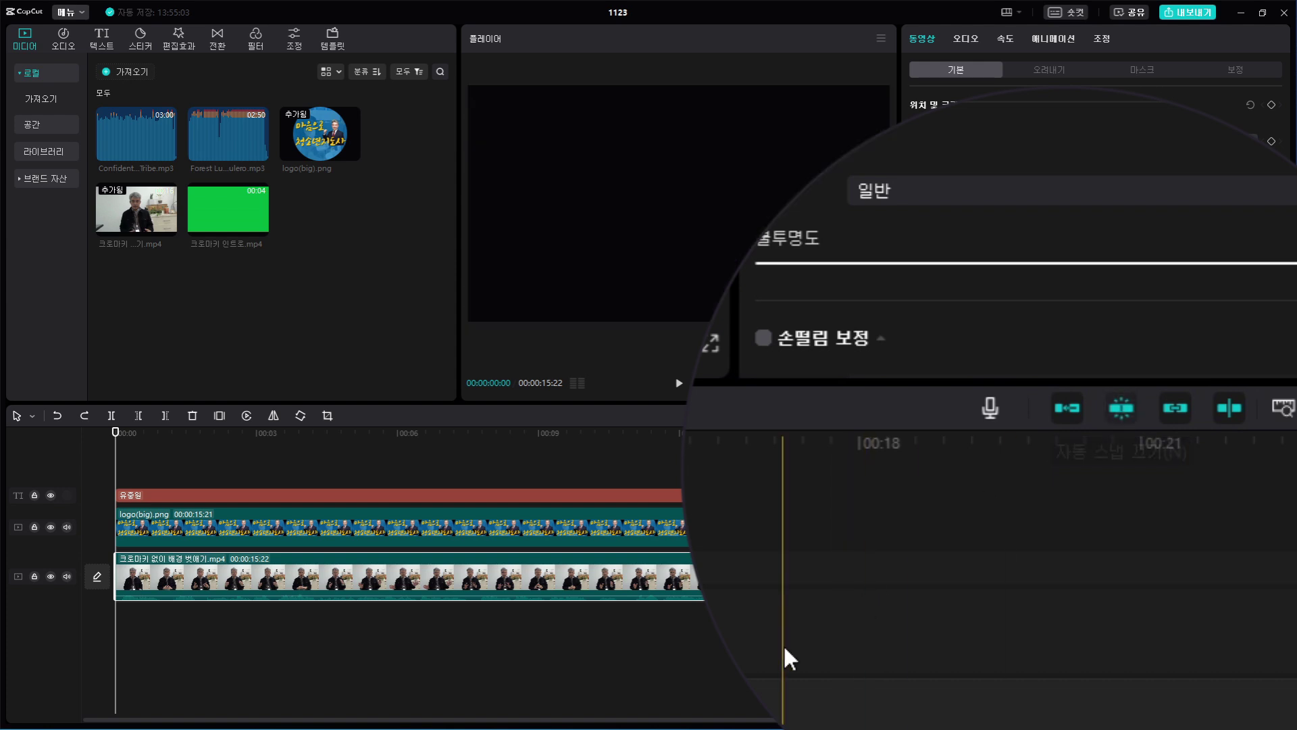
Shorten the logo clip to 00:00:11:07 and extend the title clip to 00:00:19:00.
drag(850, 524, 644, 524)
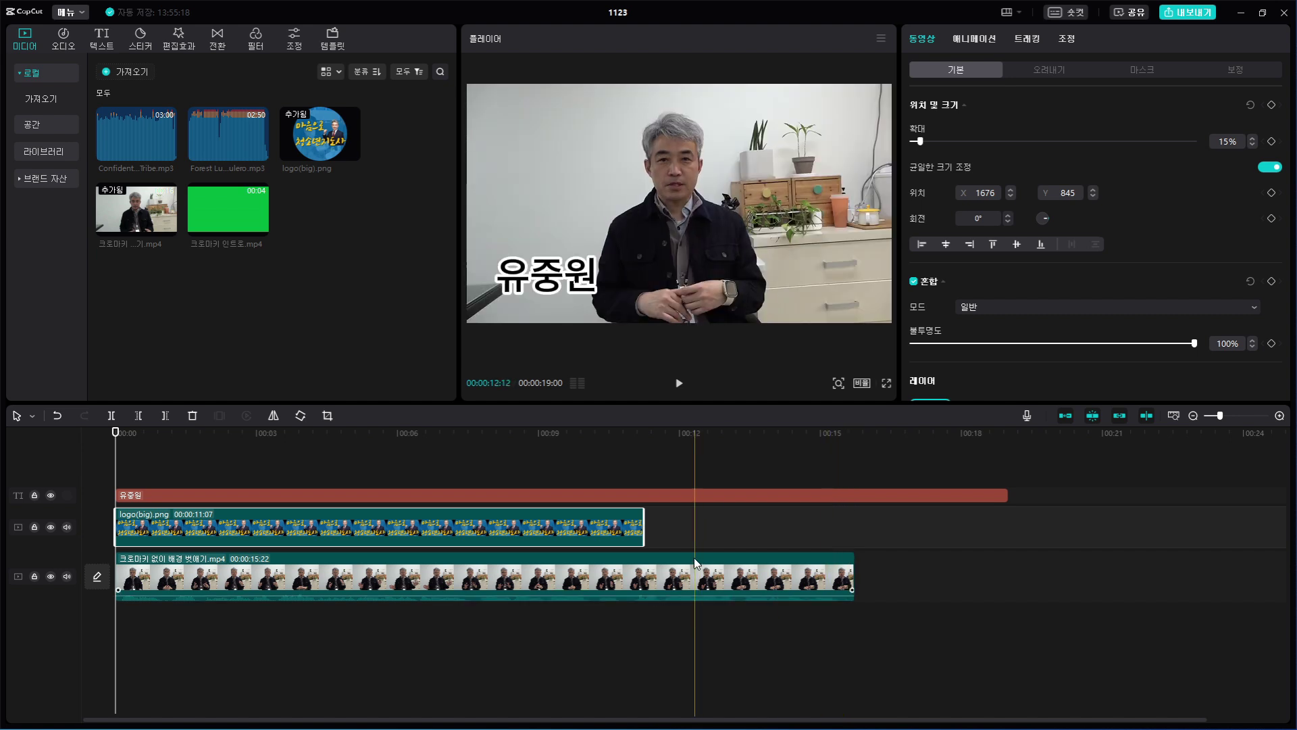
click(800, 576)
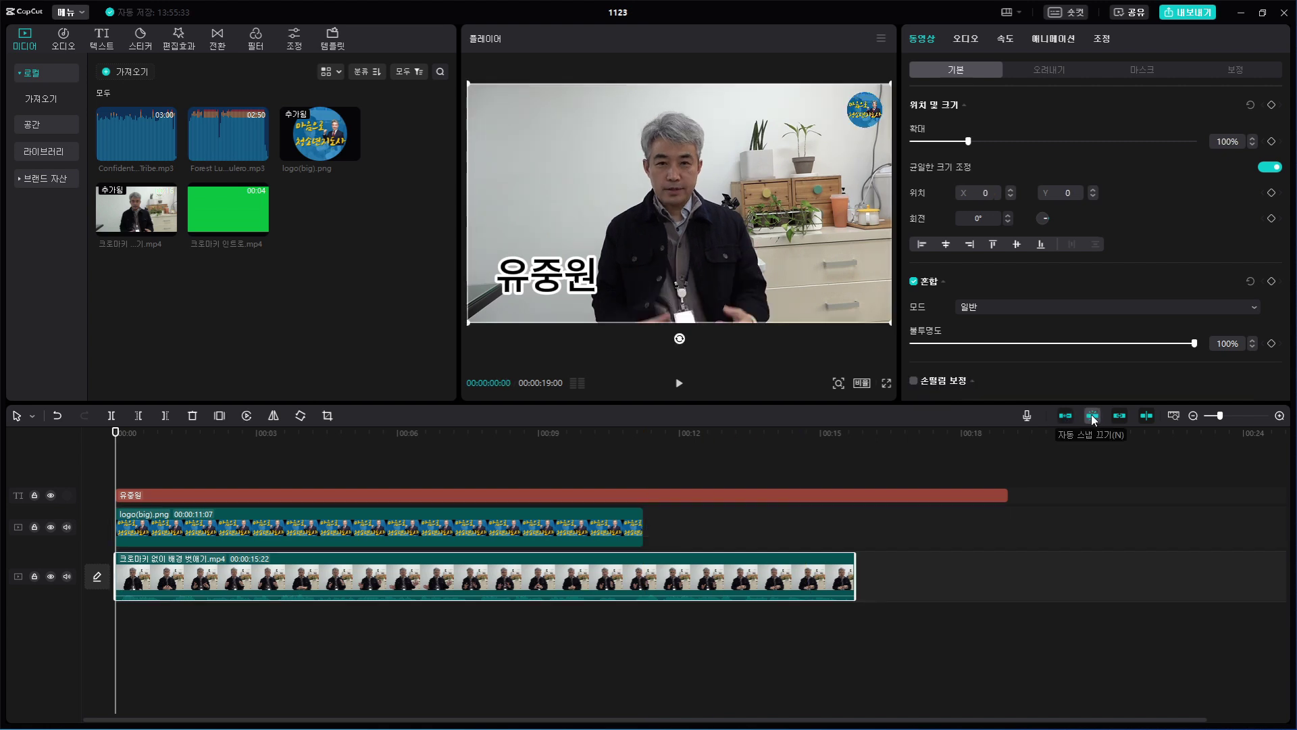
Snap the ends of the logo clip and the title clip to the end of the main video at 00:00:15:22.
drag(643, 530, 822, 542)
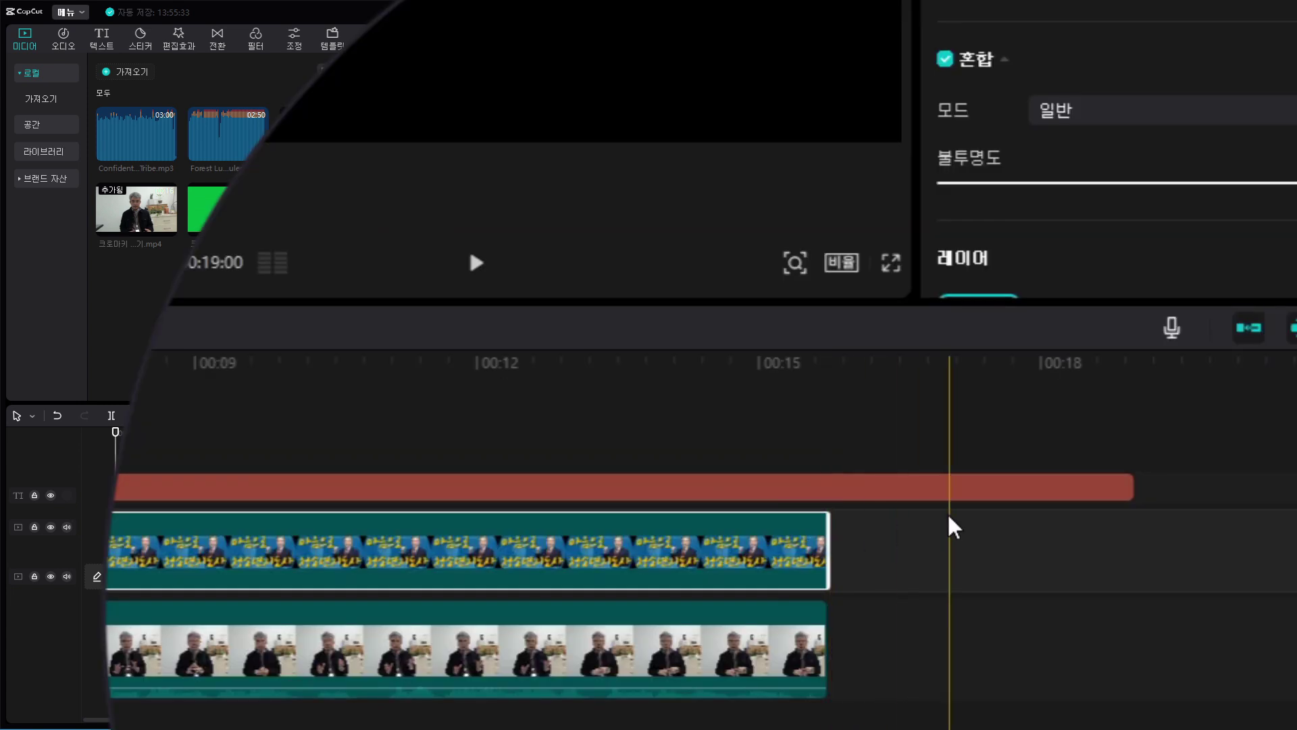
drag(1138, 485, 819, 484)
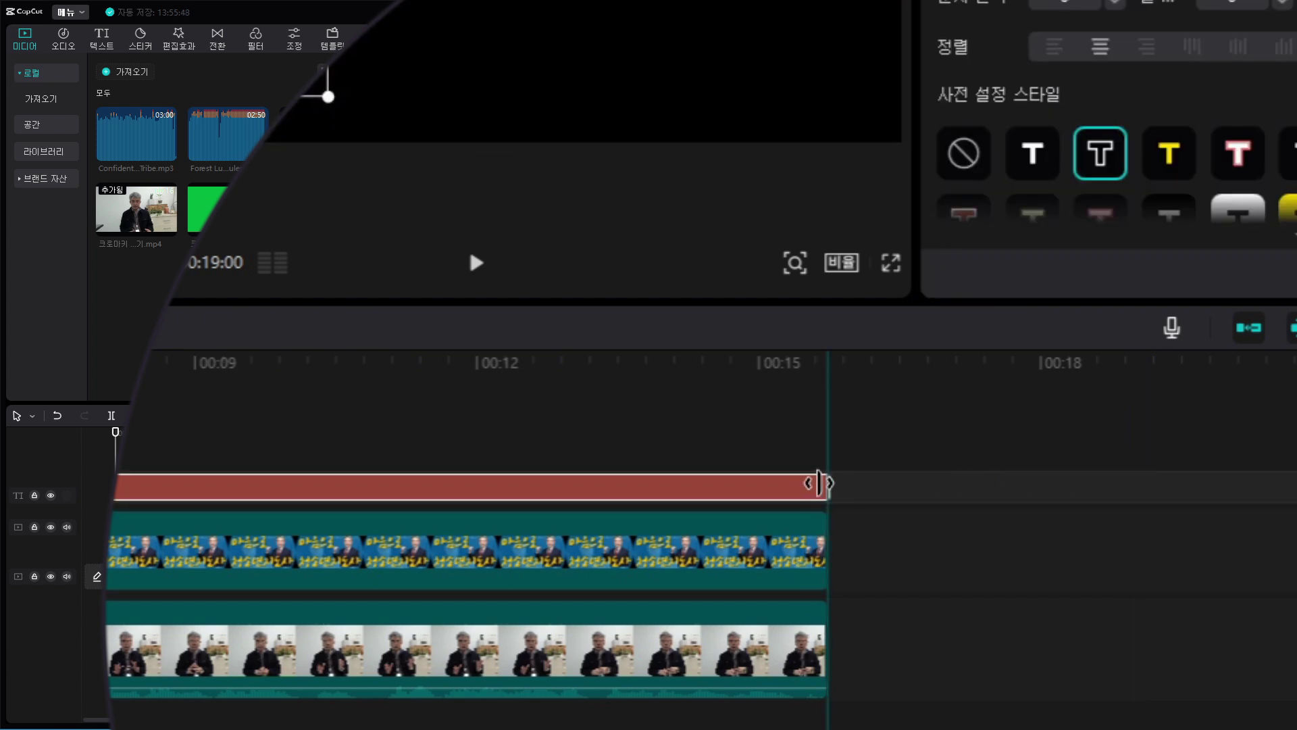
drag(819, 483, 825, 483)
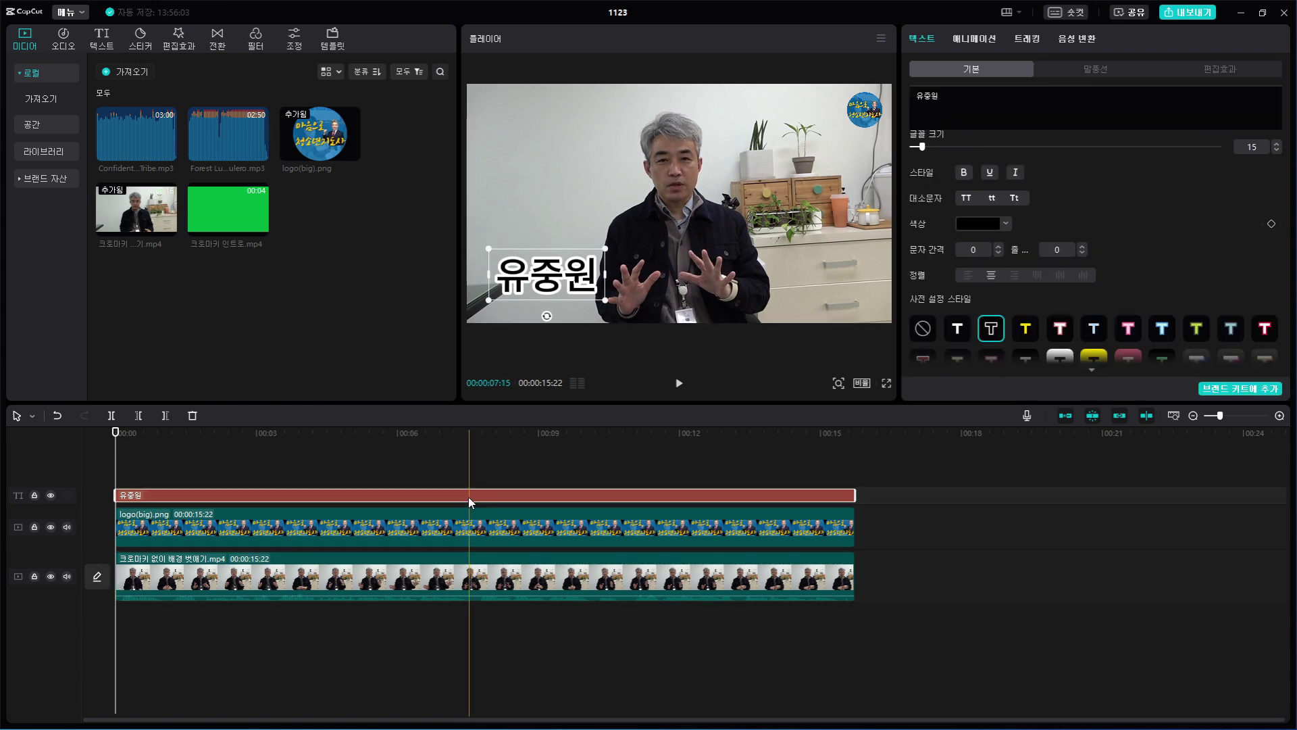
Delete the title clip and generate automatic captions for the main video with the language set to 한국어.
key(Delete)
click(293, 576)
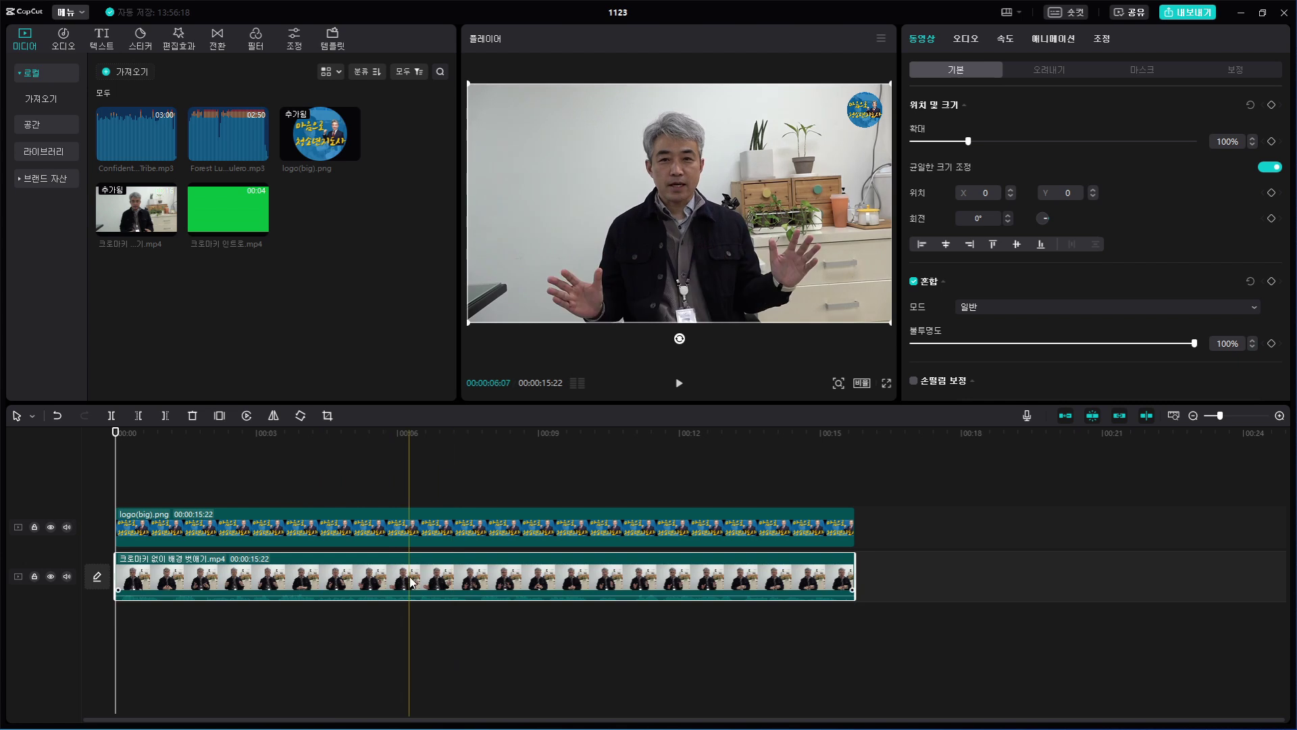
click(102, 45)
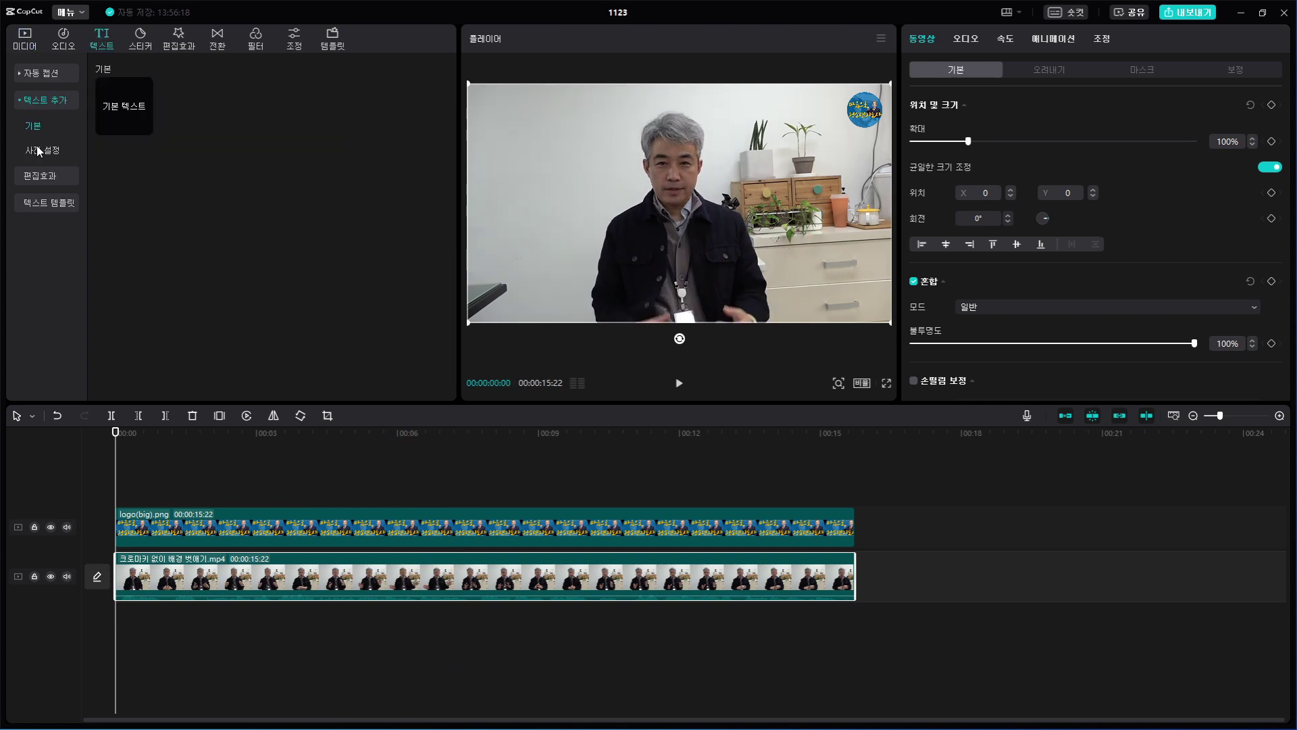
click(20, 79)
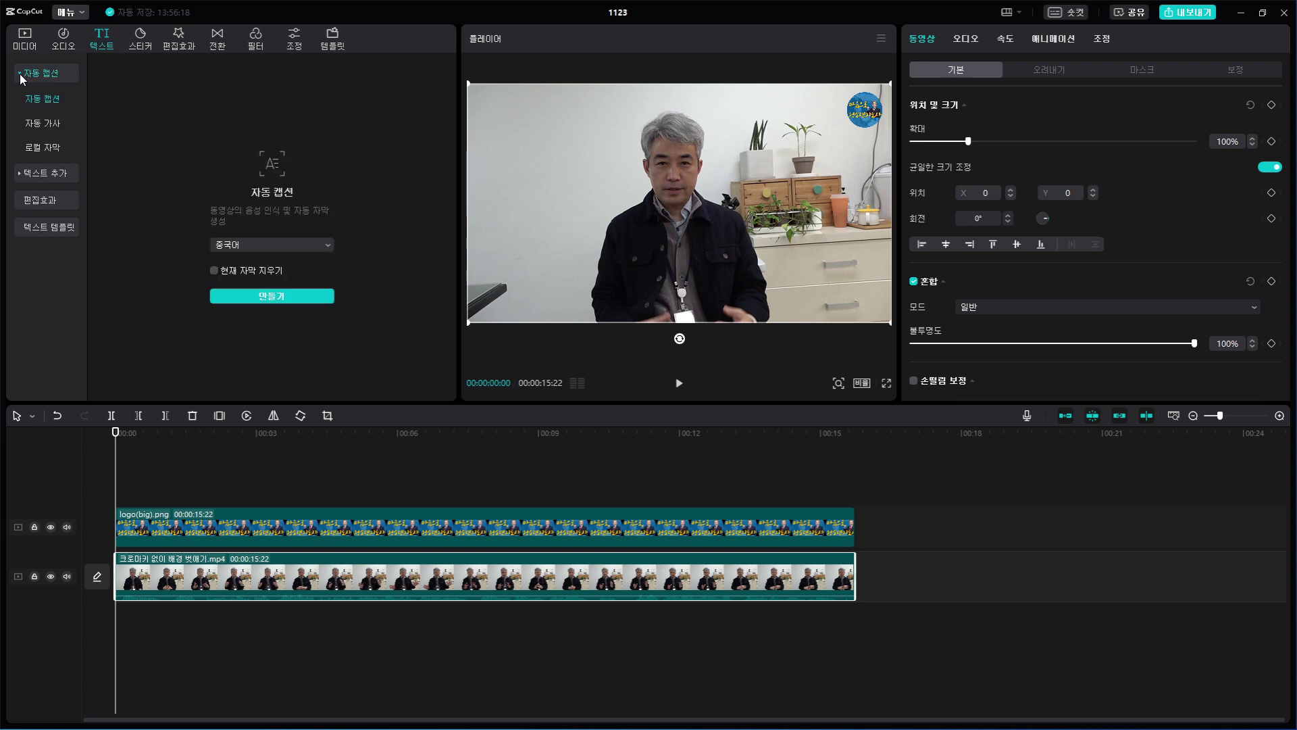
click(258, 244)
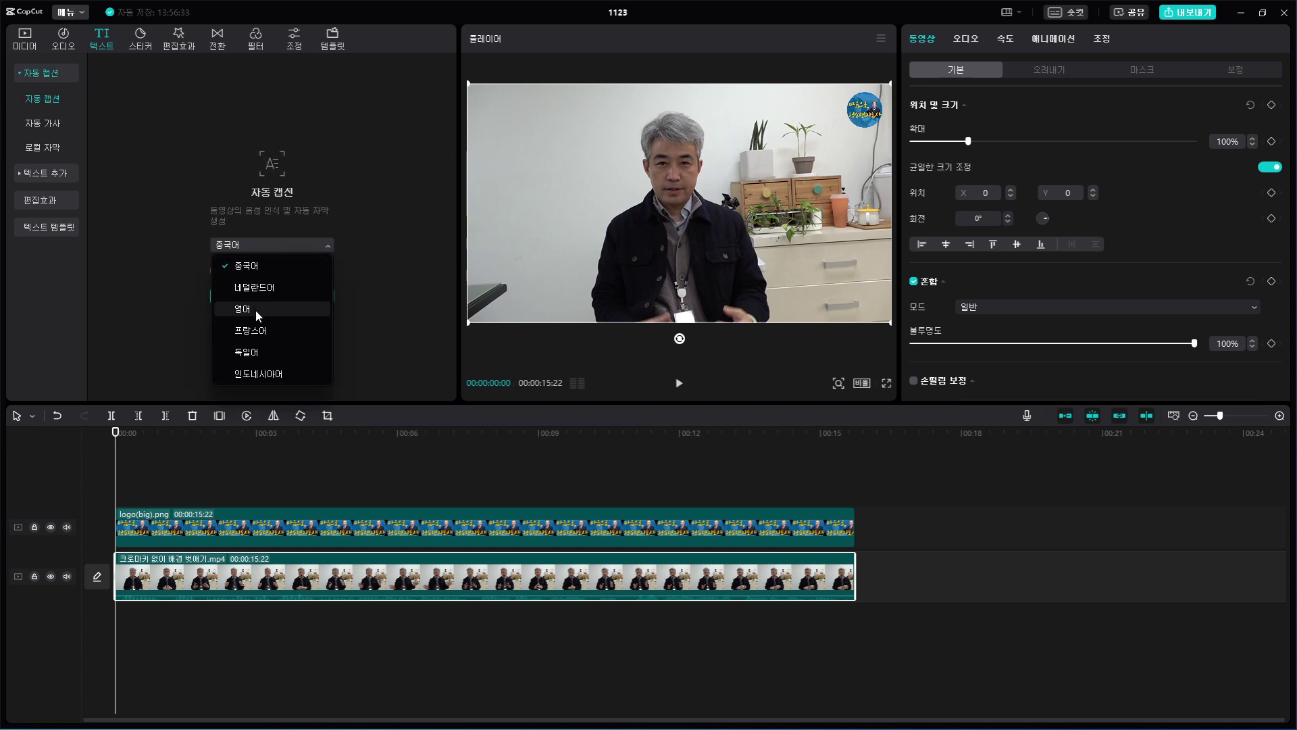
scroll(261, 346, down, 1)
click(261, 345)
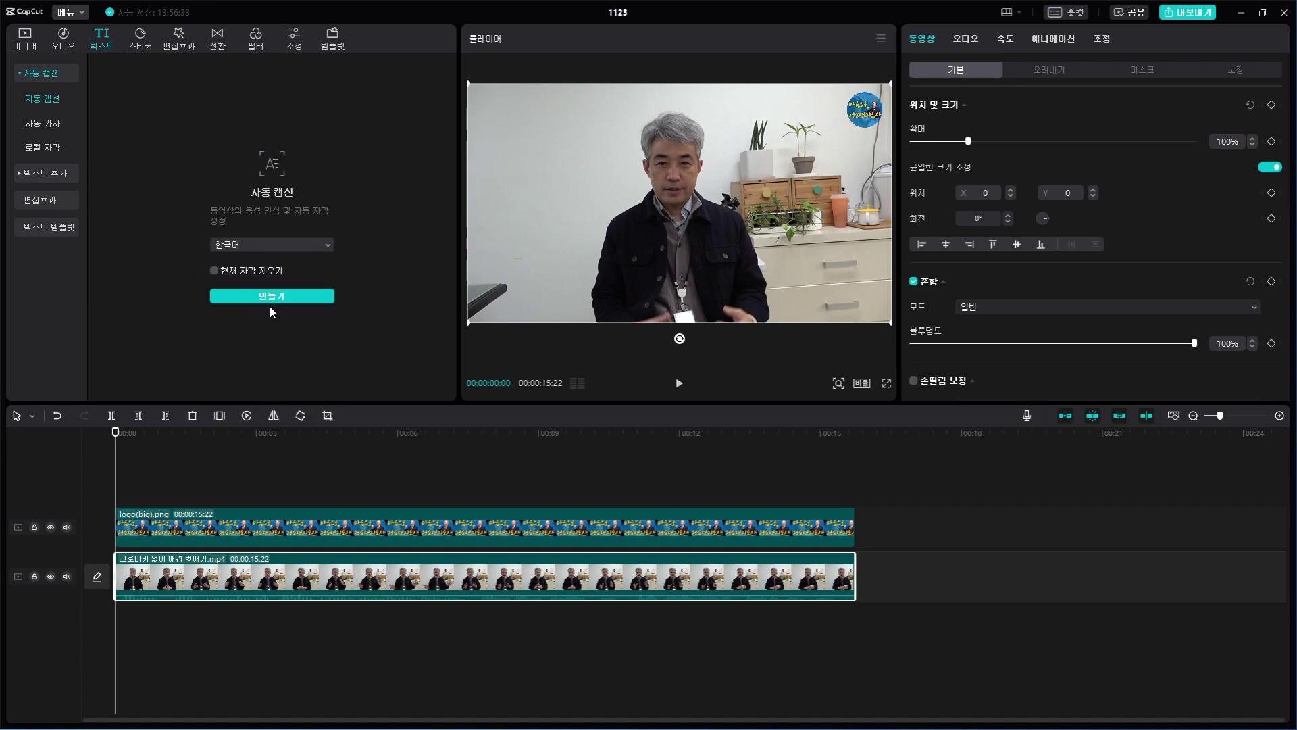
click(272, 295)
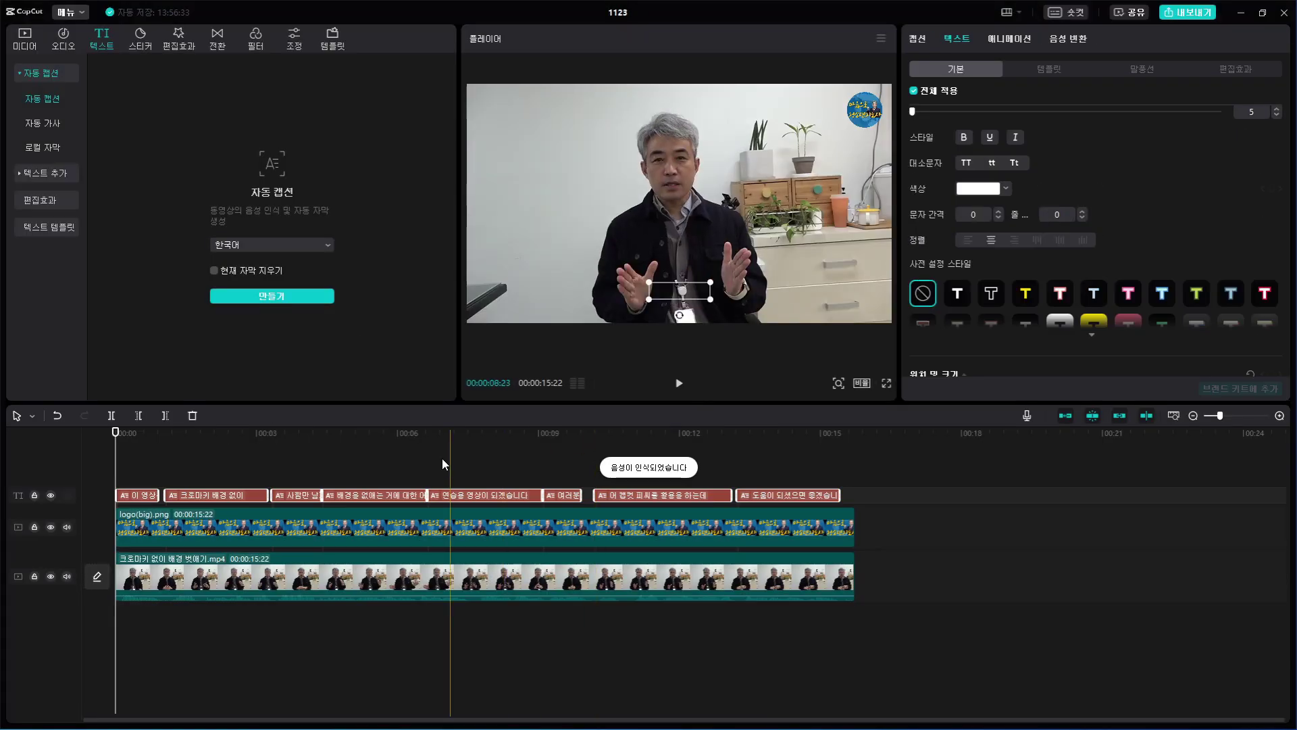
Play the captioned video from near its start and stop at 00:00:05:26 to check the captions.
click(140, 440)
key(space)
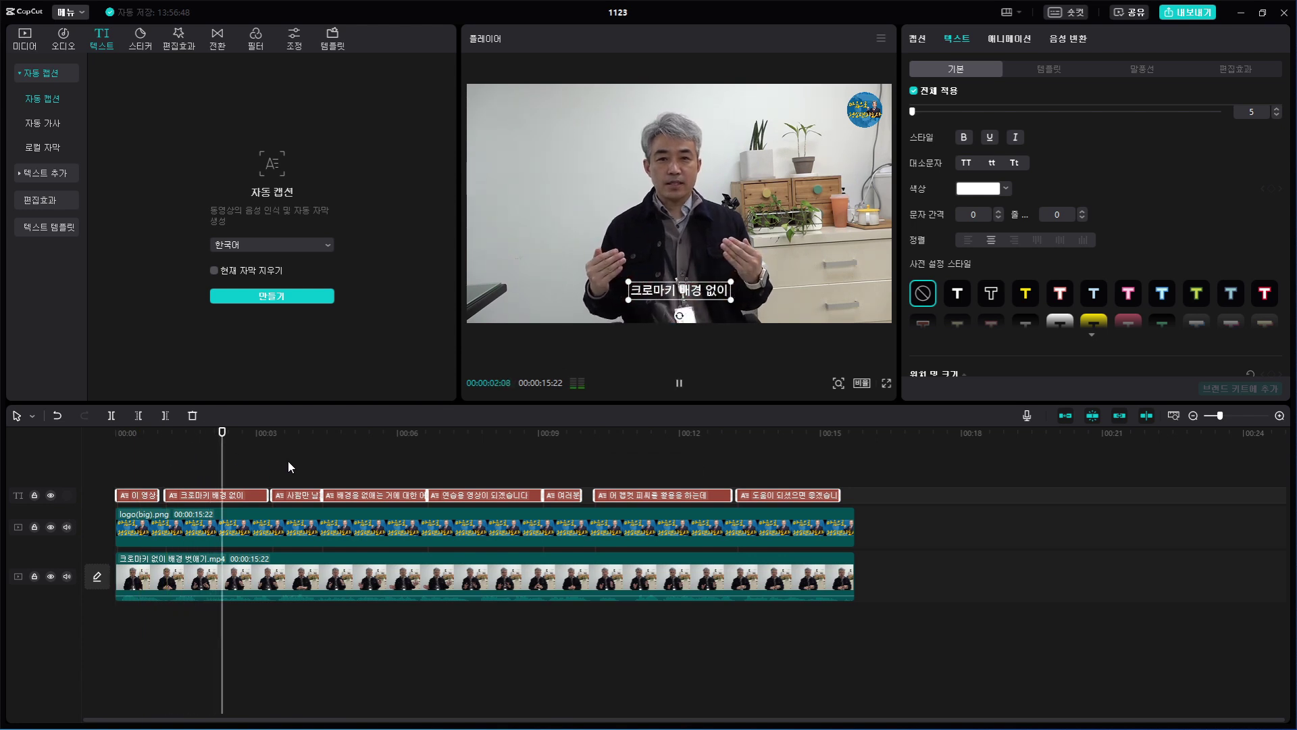
click(391, 466)
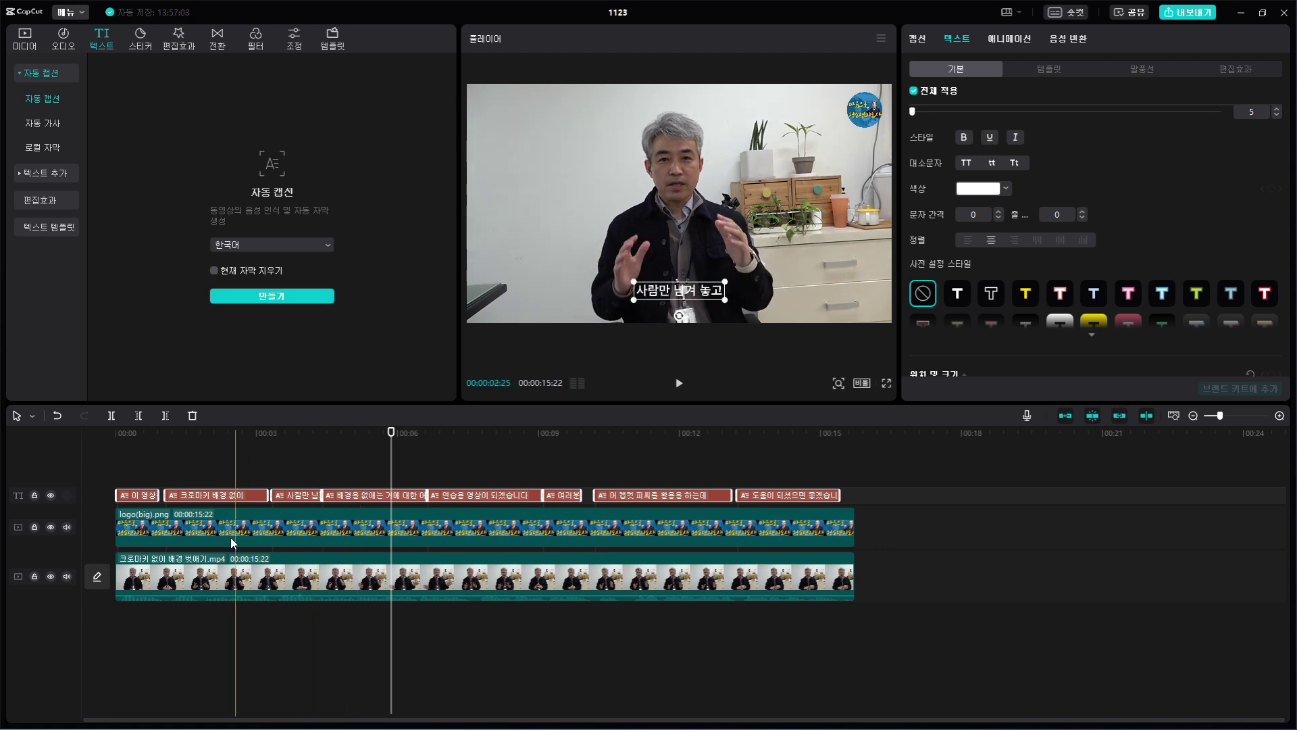
Split the main video at 00:00:03:07, trim the second part's start up to 00:00:04:12 with linkage on, and undo both edits.
ctrl+scroll(260, 569, up, 2)
click(262, 577)
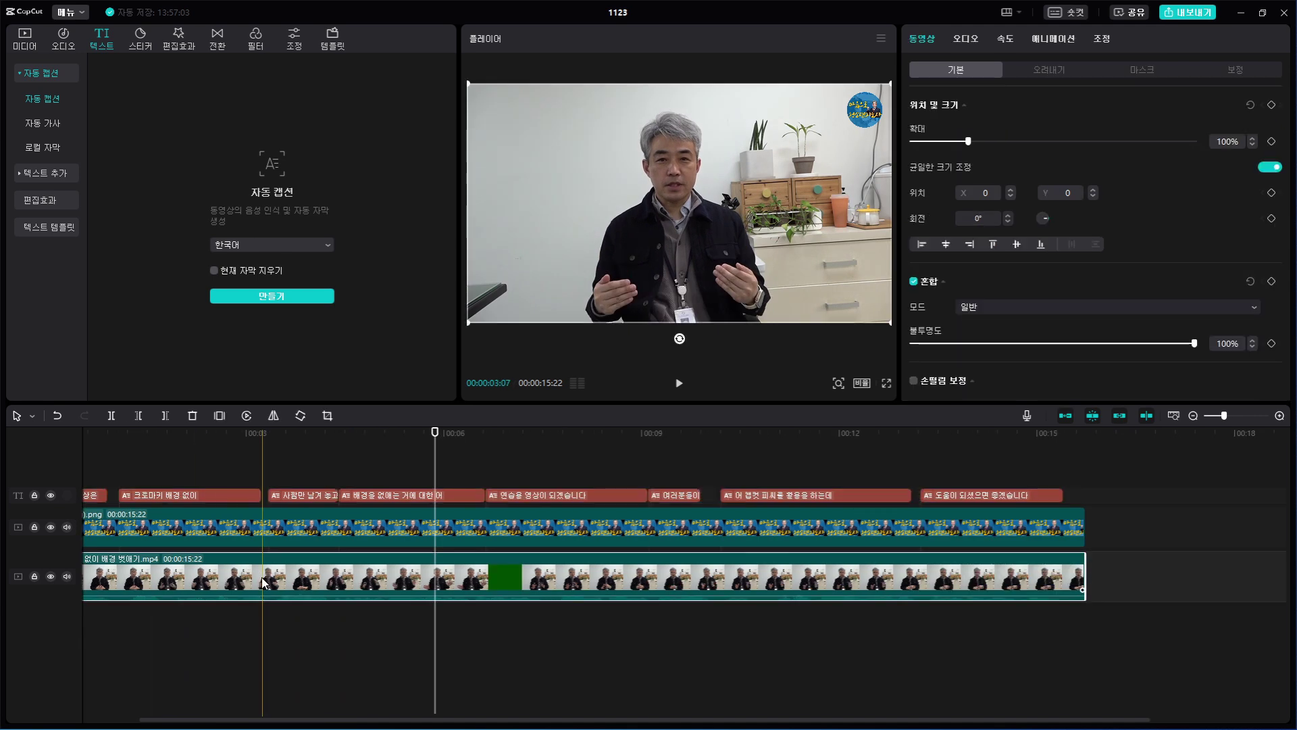
key(ctrl+b)
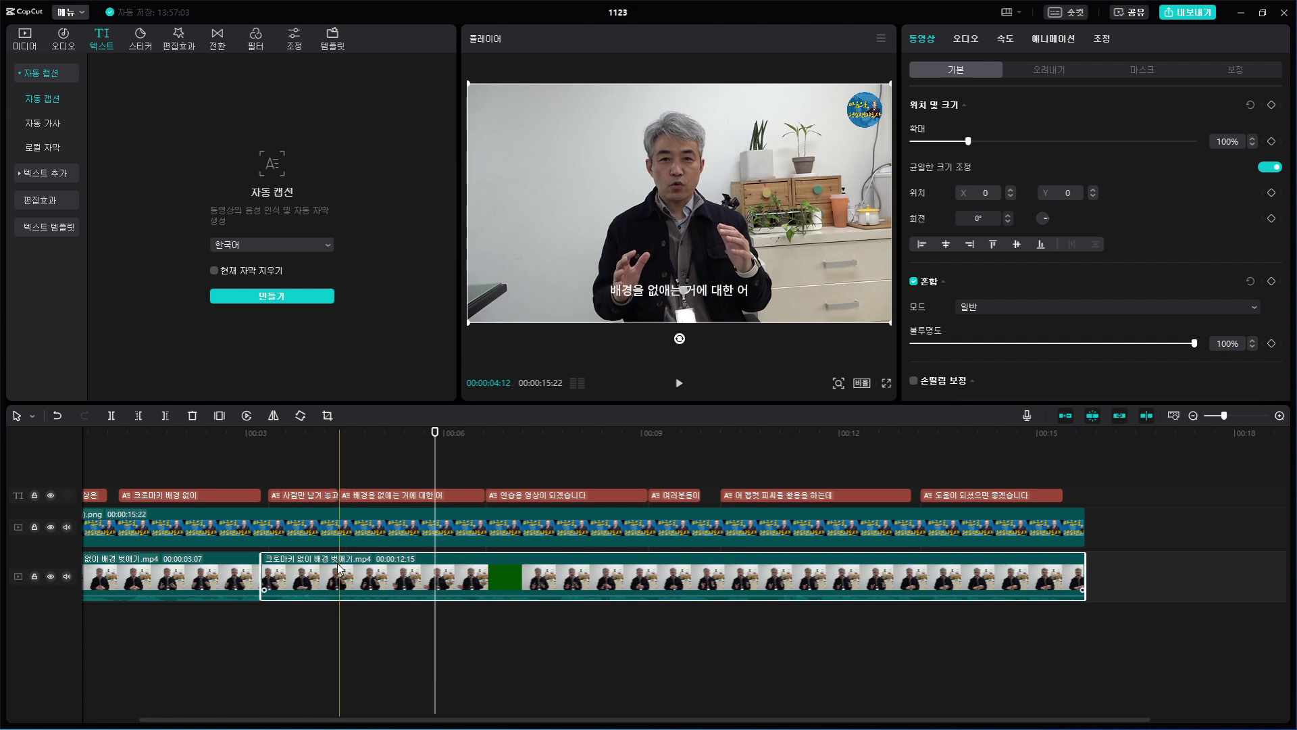
key(q)
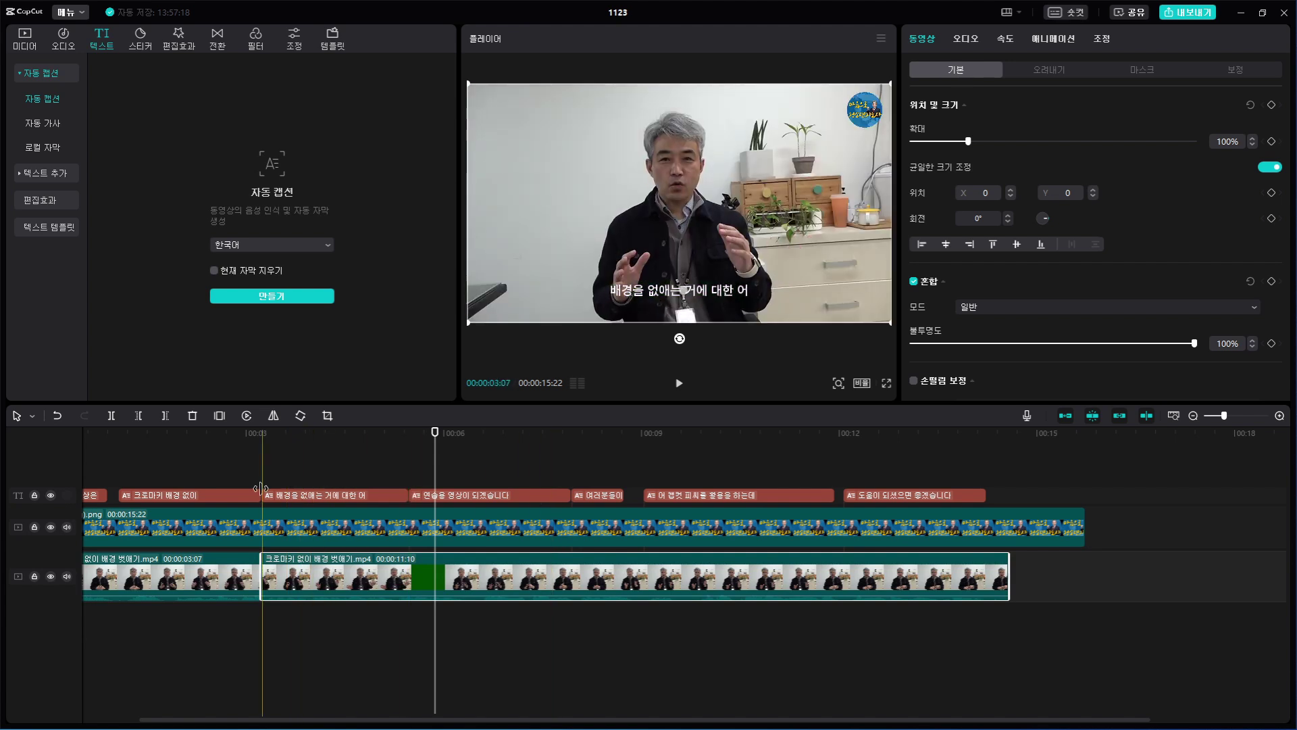
key(ctrl+z)
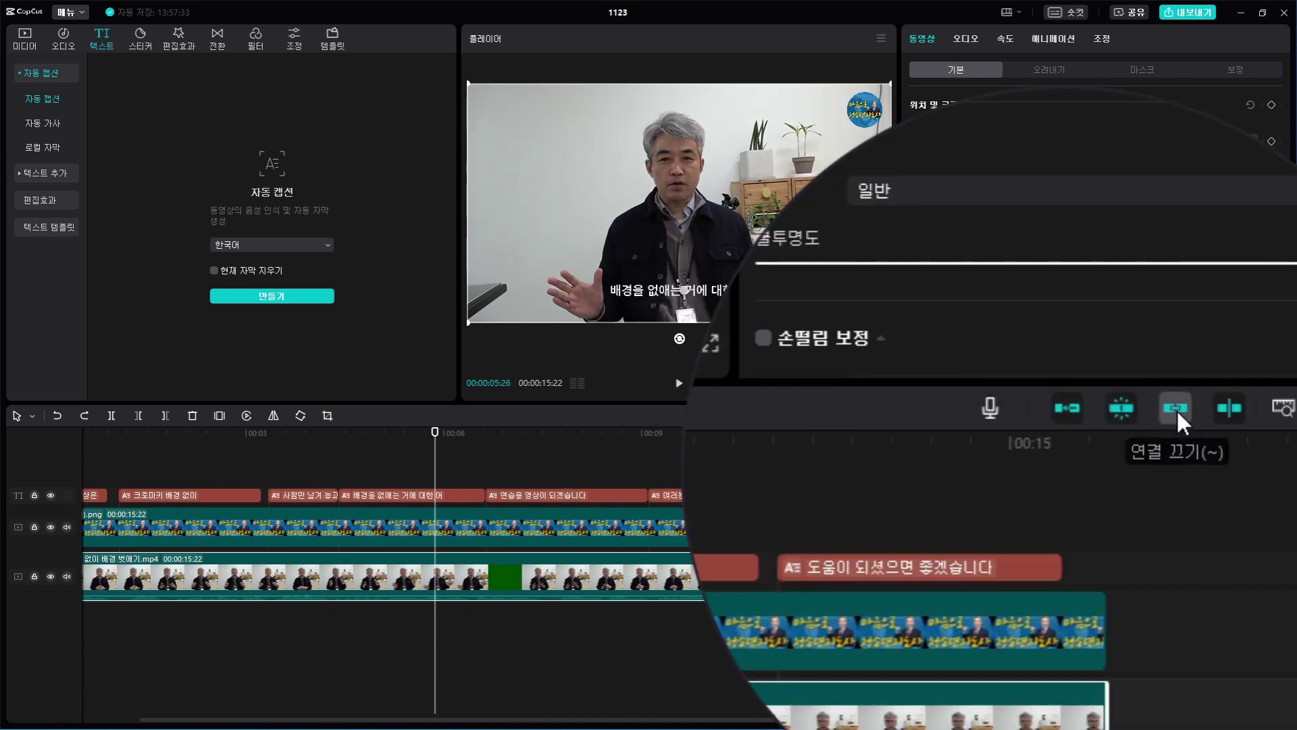
Turn linkage off, split the main video at 00:00:03:07, and trim the second part's start up to 00:00:04:12.
click(1176, 408)
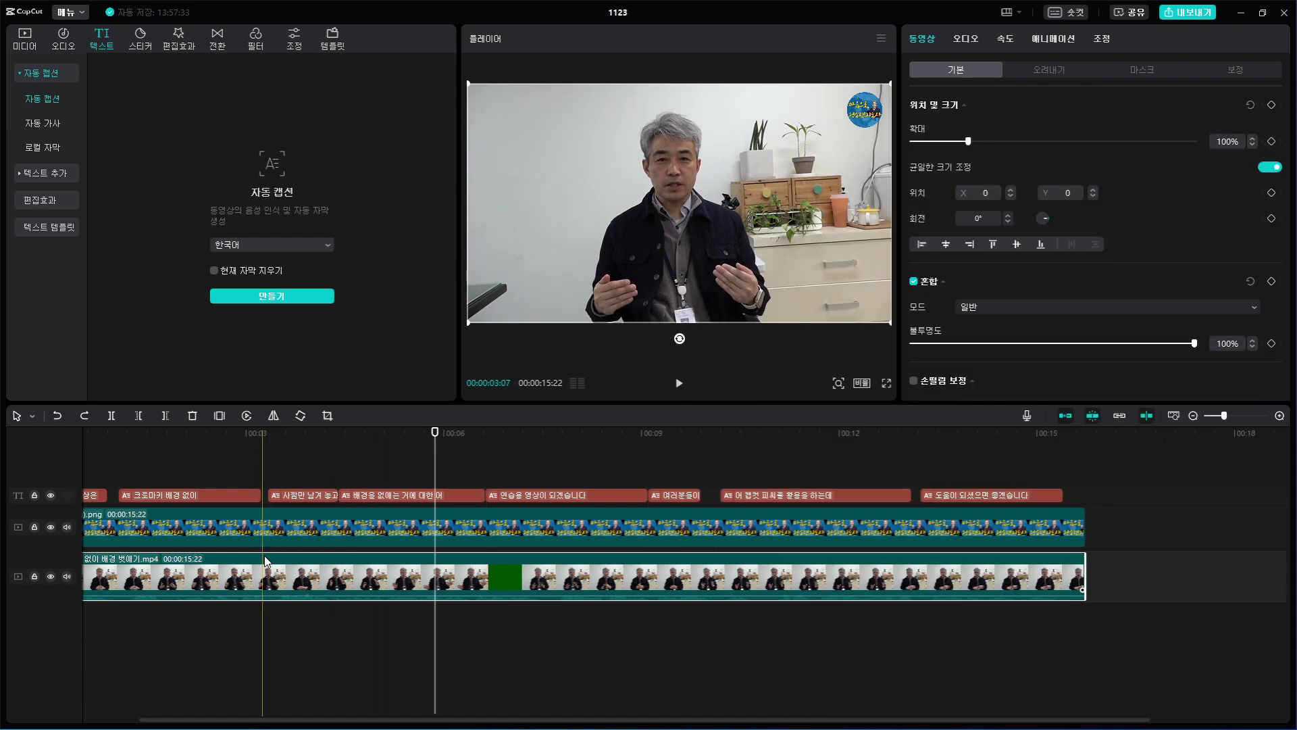
key(ctrl+b)
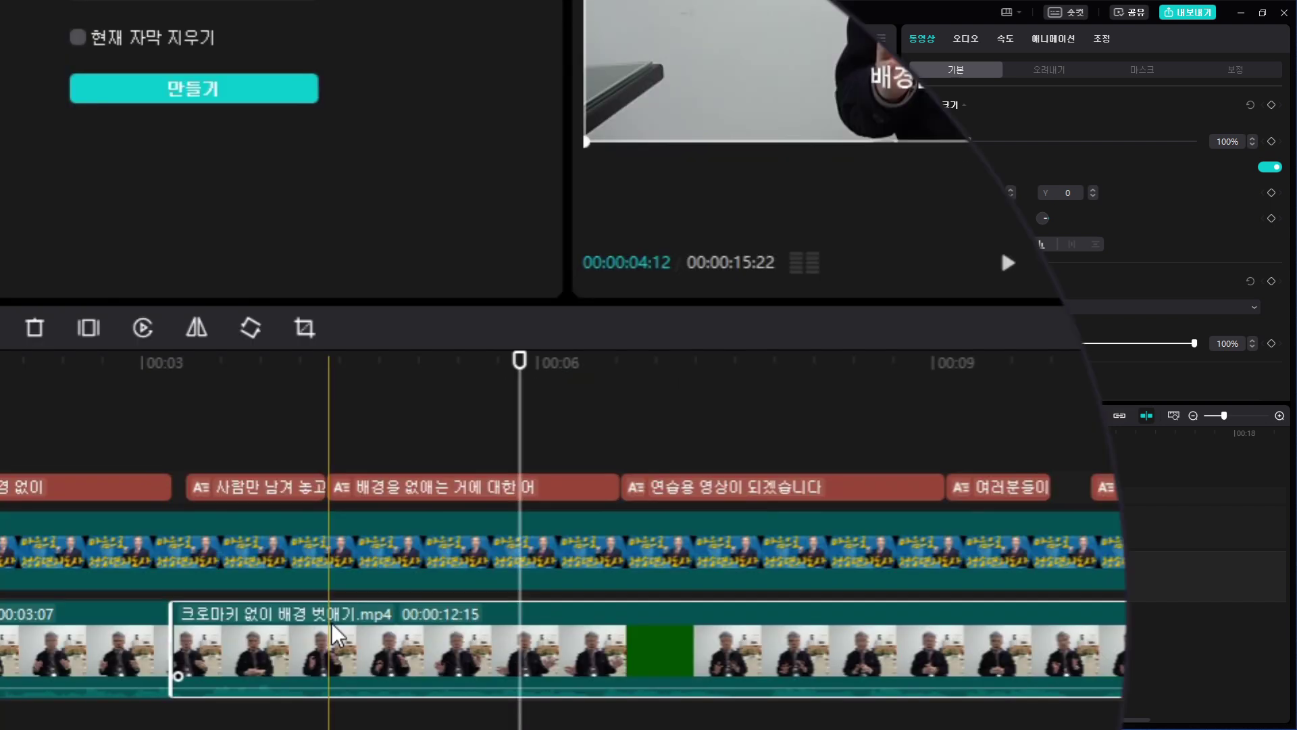
key(q)
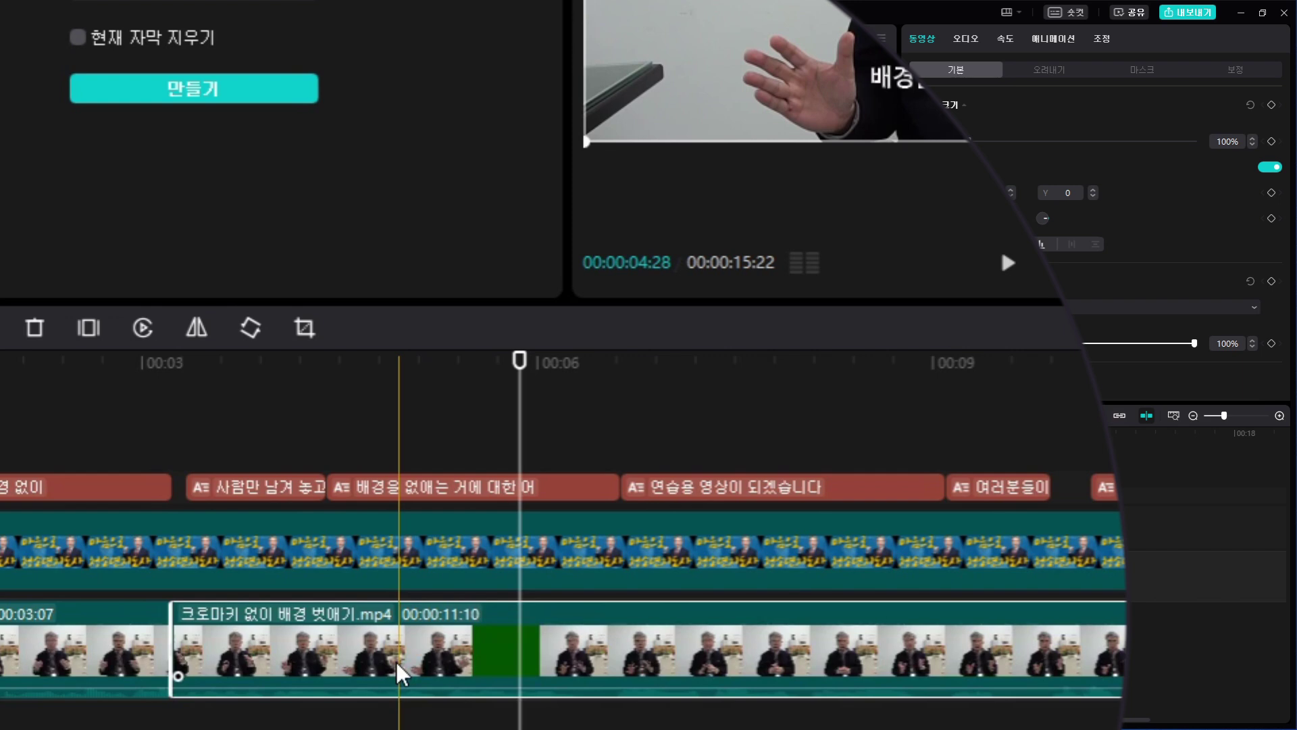
Undo the trim and the split of the main video, and turn linkage back on.
key(ctrl+z)
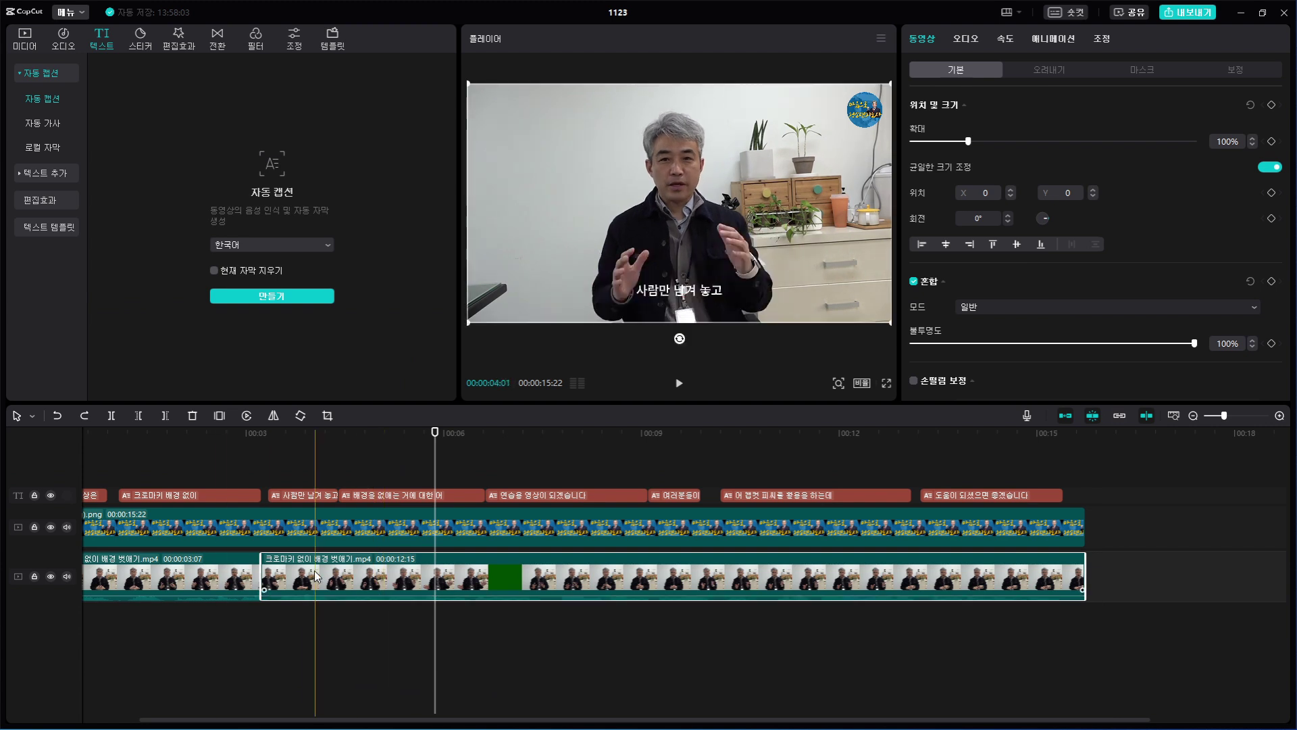
key(ctrl+z)
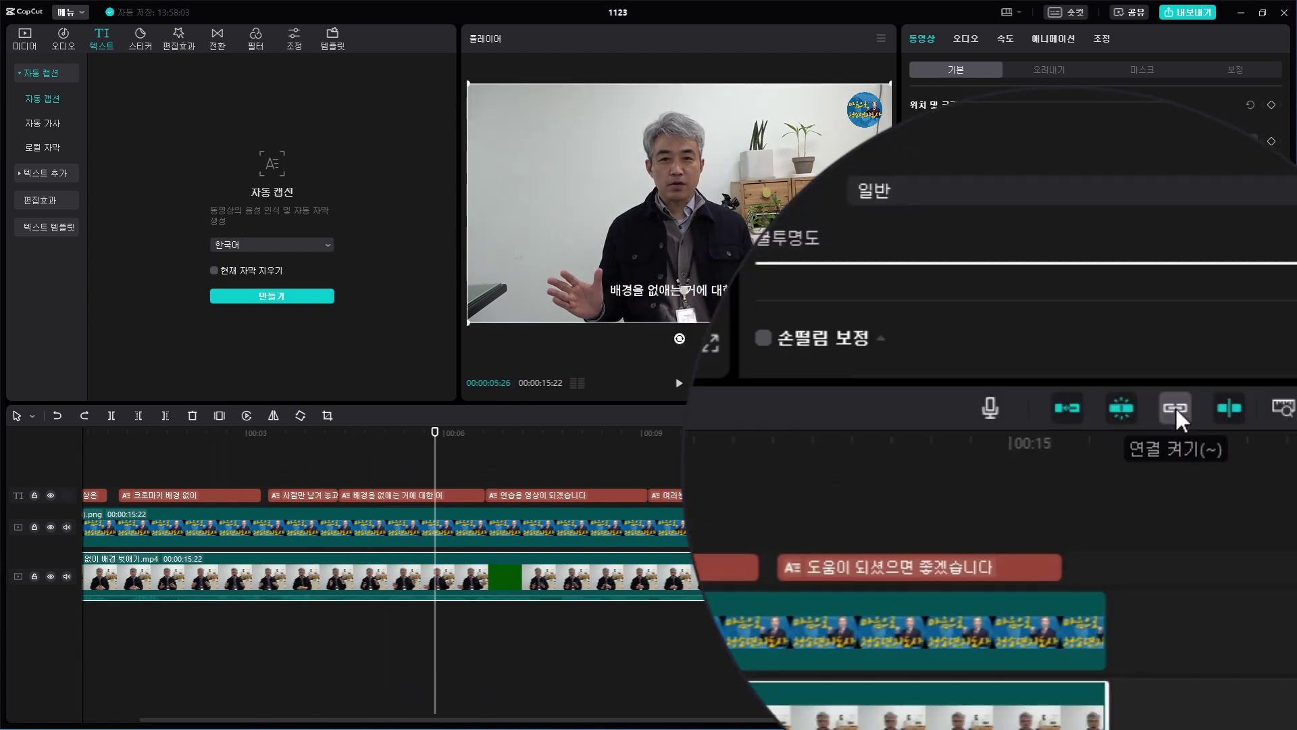
click(1174, 406)
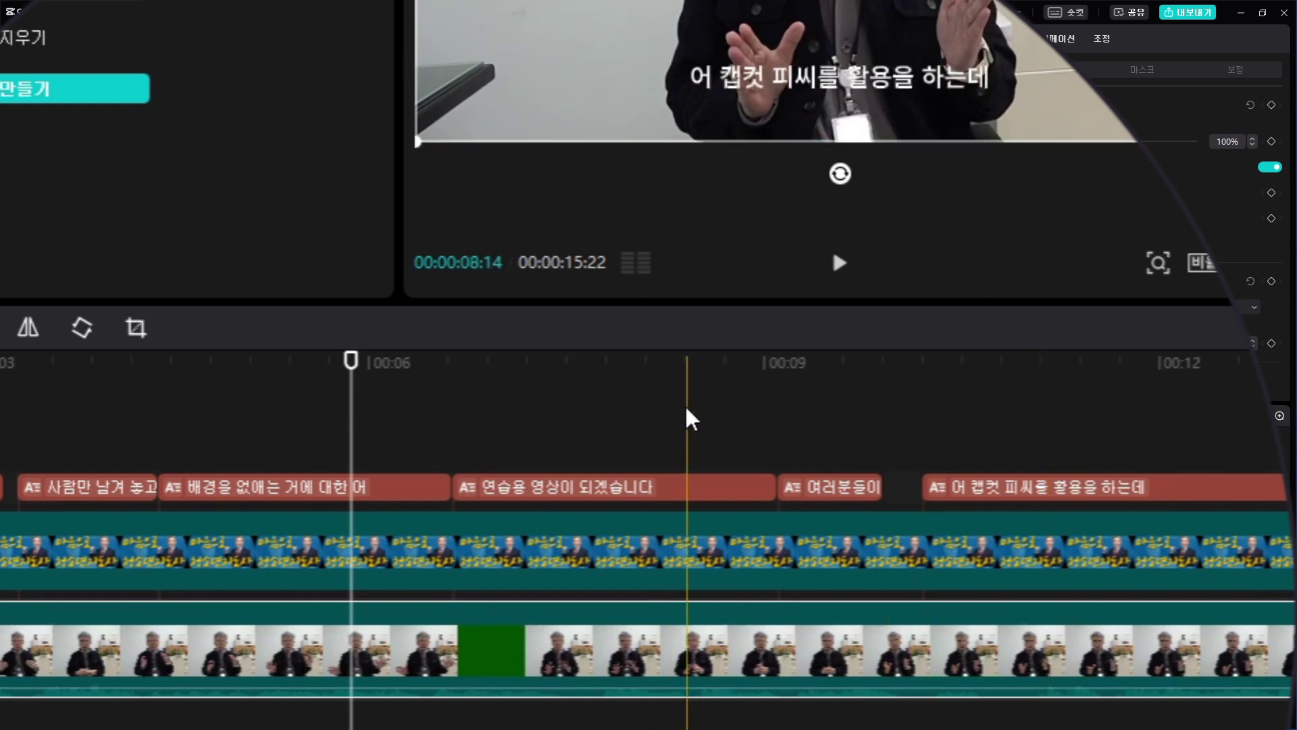
Move the playhead to 00:00:07:05 and show the project's imported media.
click(958, 427)
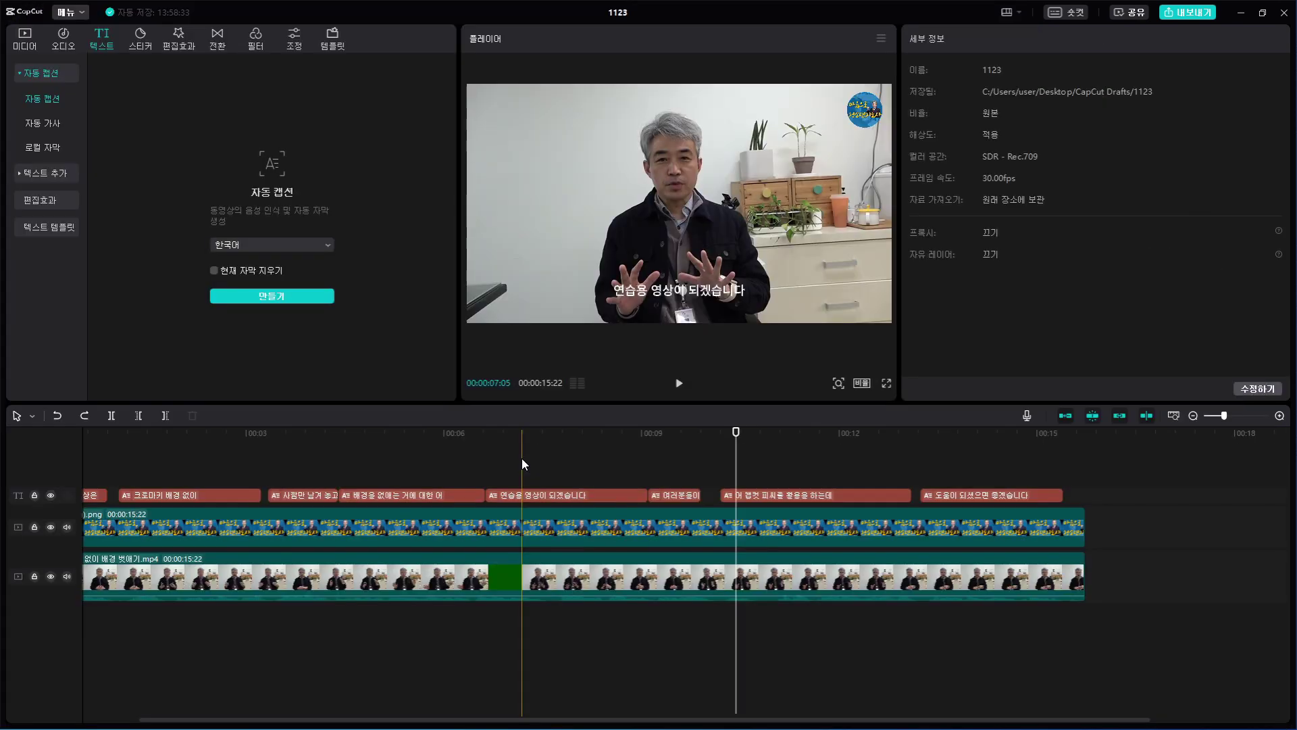
click(521, 464)
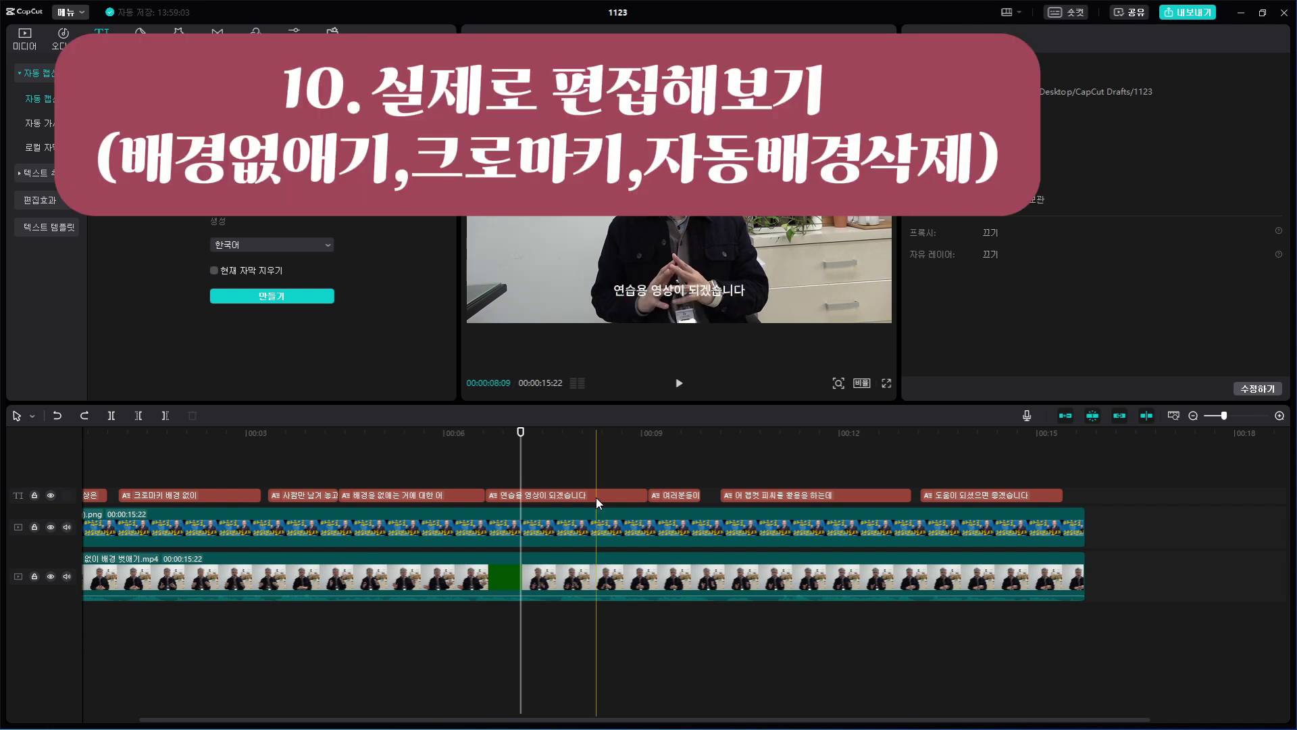
click(29, 49)
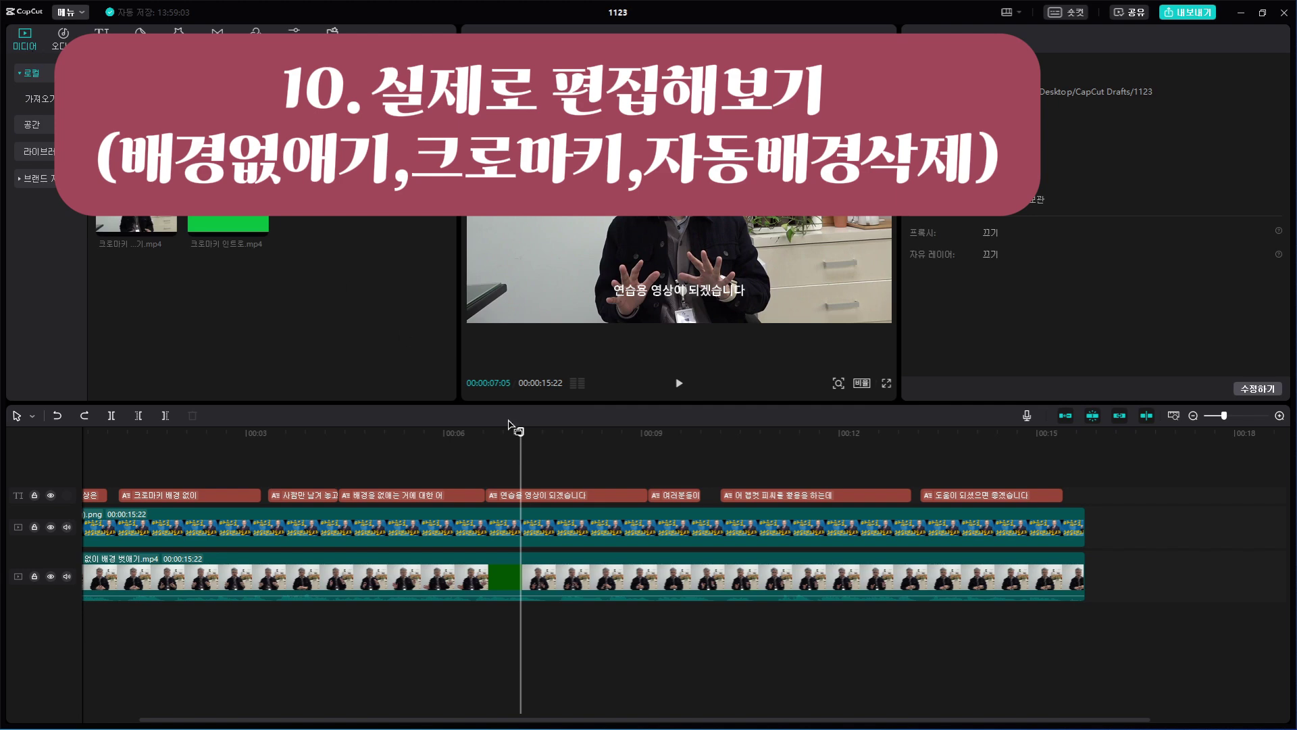
Split the main video at 00:00:07:12 and trim the start of the second part to a duration of 00:00:07:29.
click(534, 495)
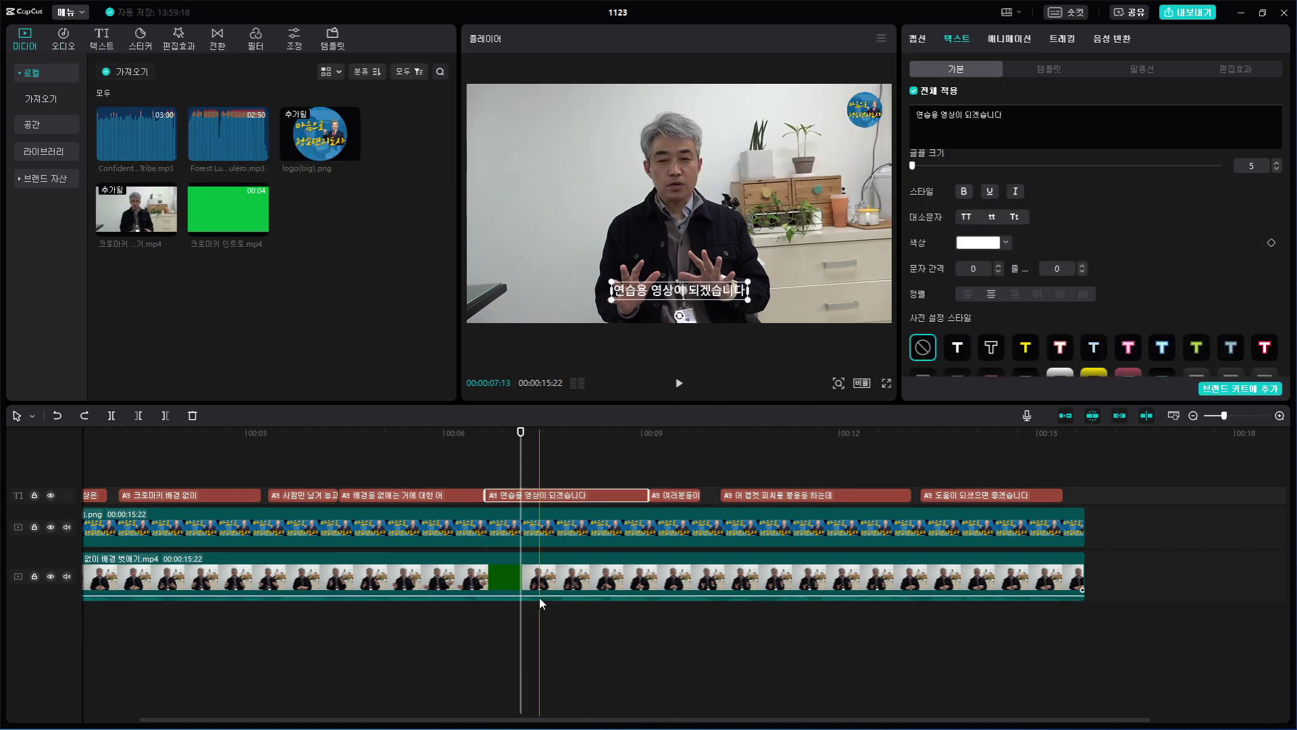
click(539, 597)
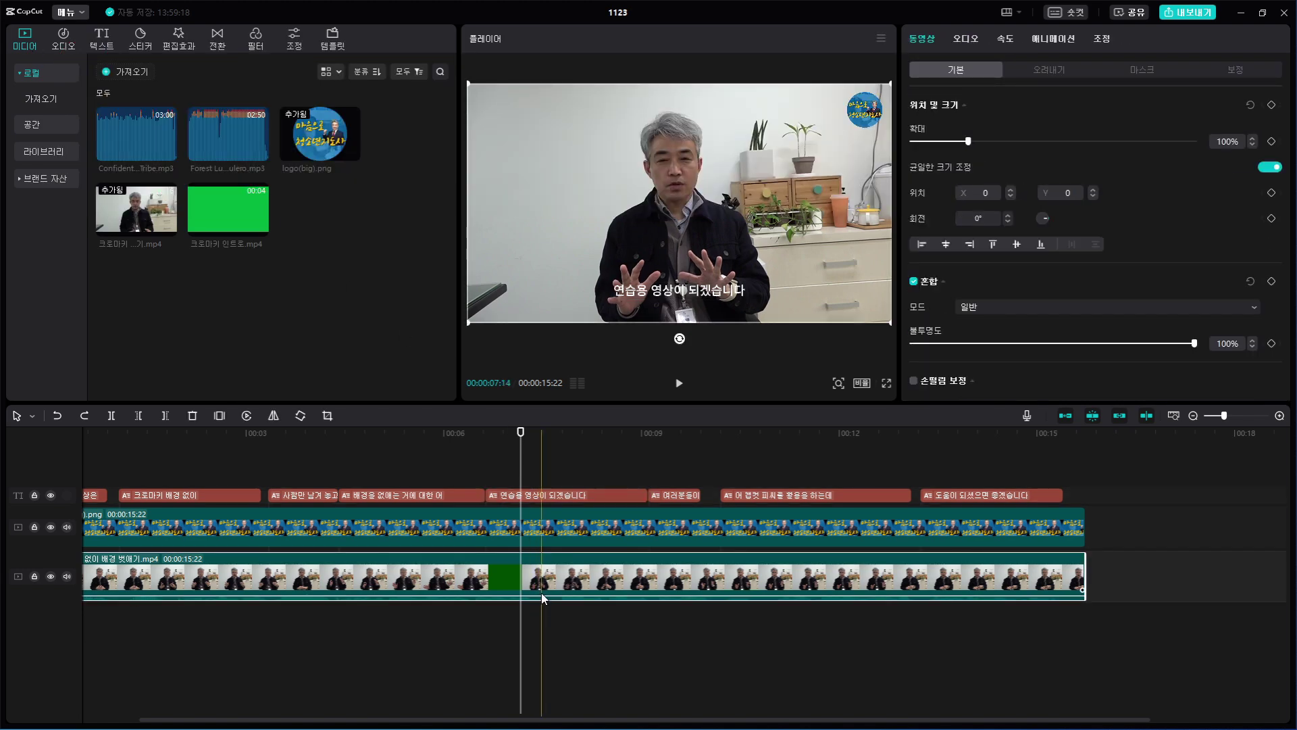
scroll(541, 593, up, 1)
scroll(541, 593, up, 1)
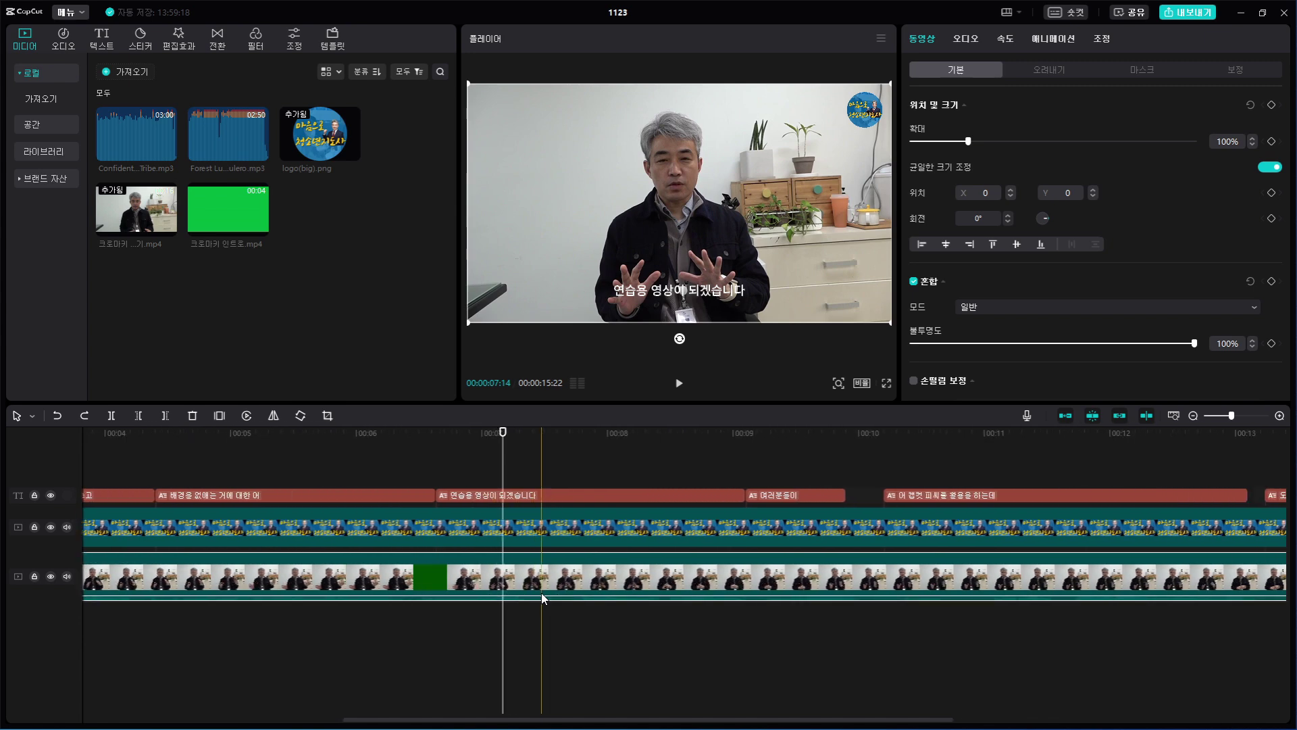
click(578, 626)
click(533, 598)
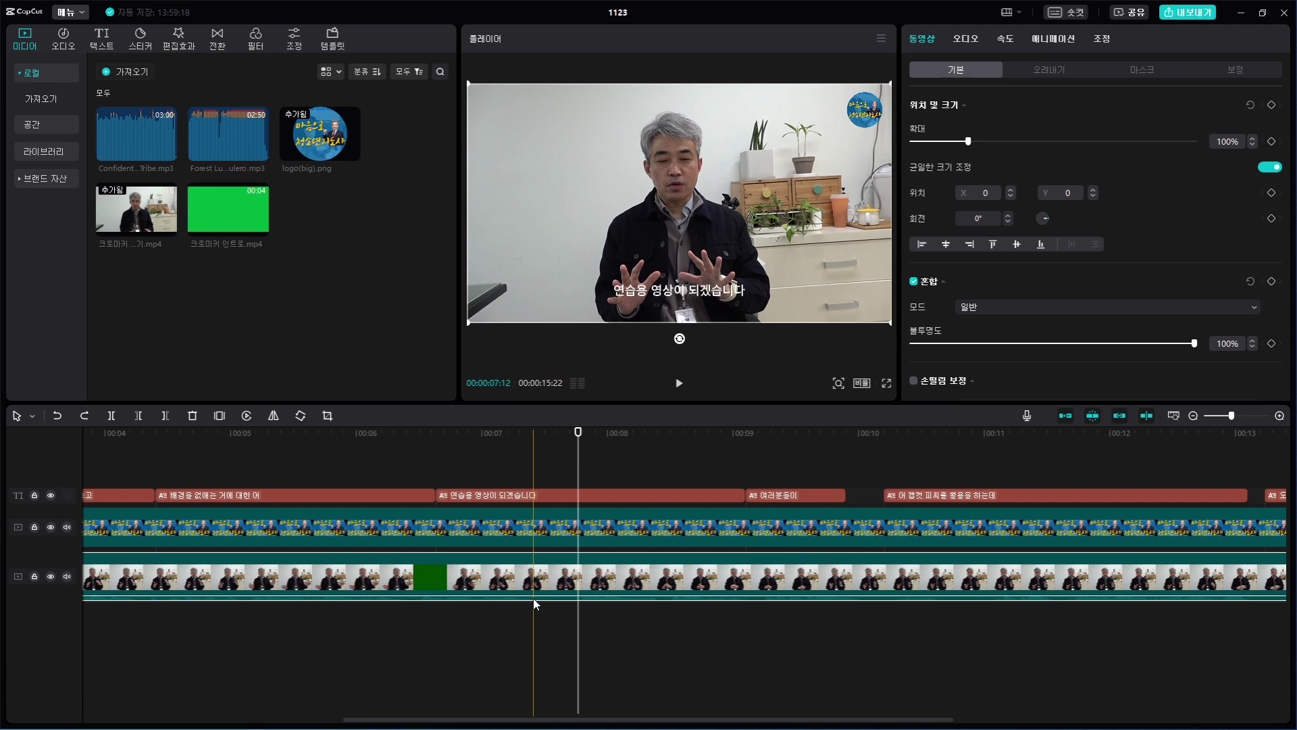
key(ctrl+b)
key(q)
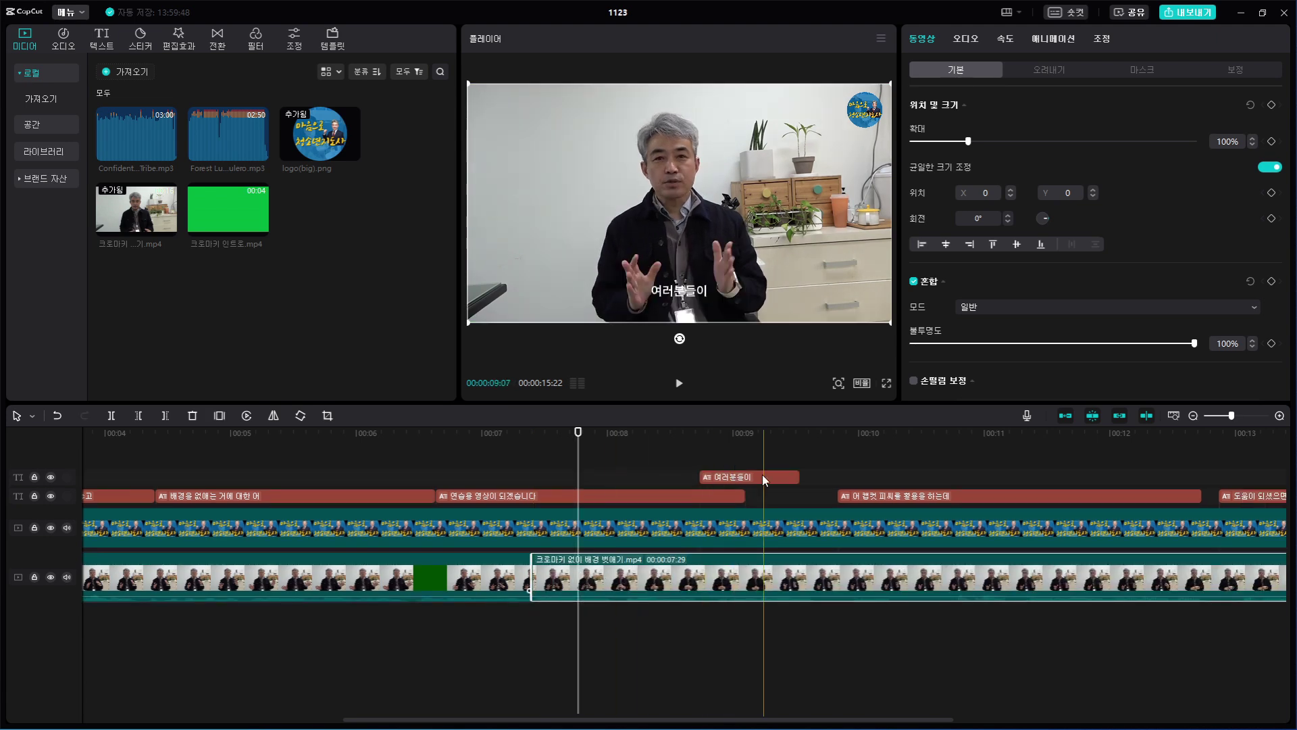
Shorten the end of the 연습용 영상이 되겠습니다 caption so 여러분들이 fits on the same track, and play the section around the cut.
mouse_move(739, 498)
mouse_down()
mouse_move(689, 500)
mouse_move(722, 496)
mouse_up()
click(682, 471)
key(space)
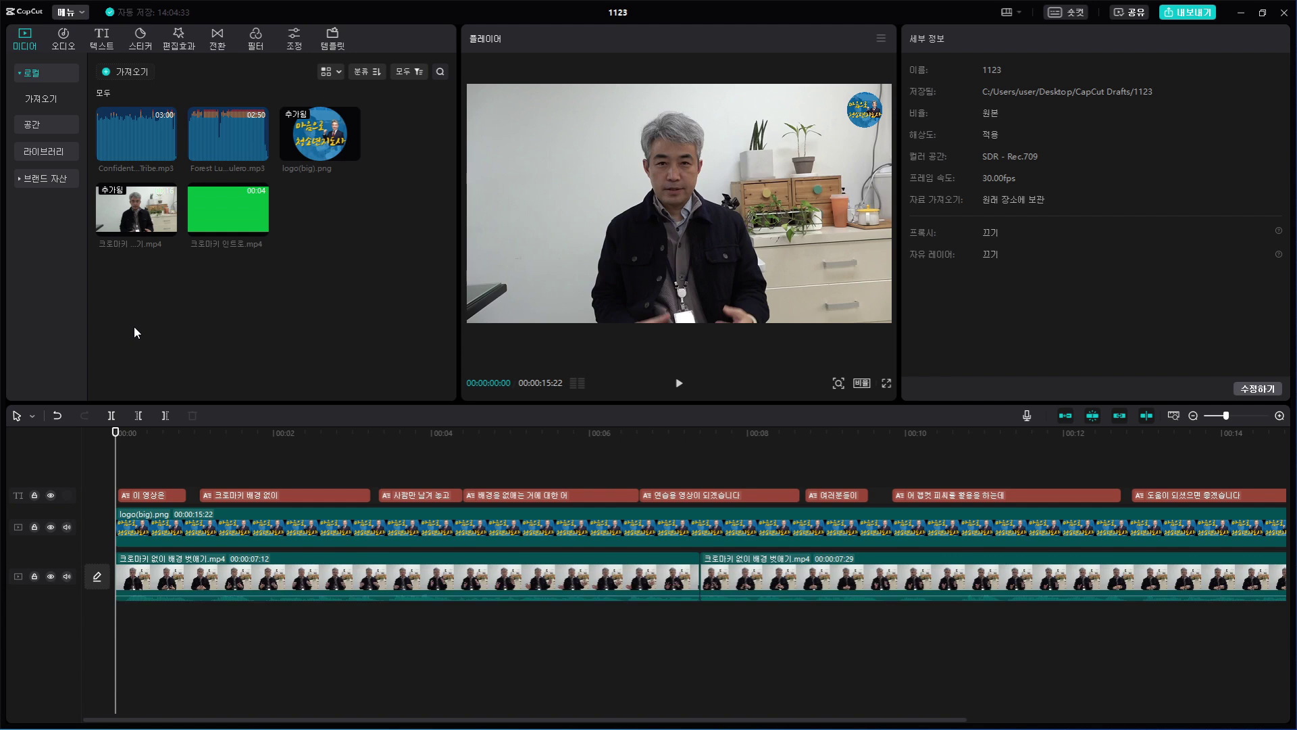
Add 크로마키 인트로.mp4 at the timeline's start above the logo and key out its green background with a chroma key intensity of 21.
drag(213, 217, 111, 469)
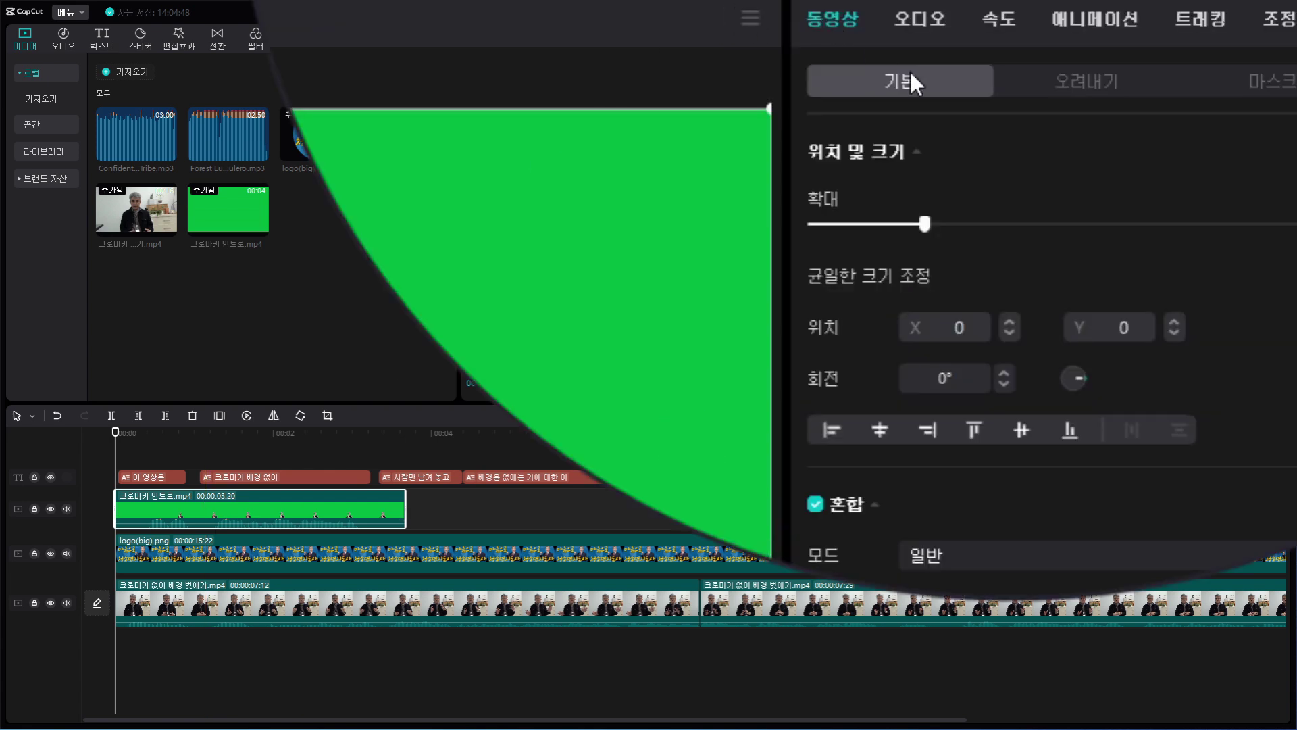
click(1094, 88)
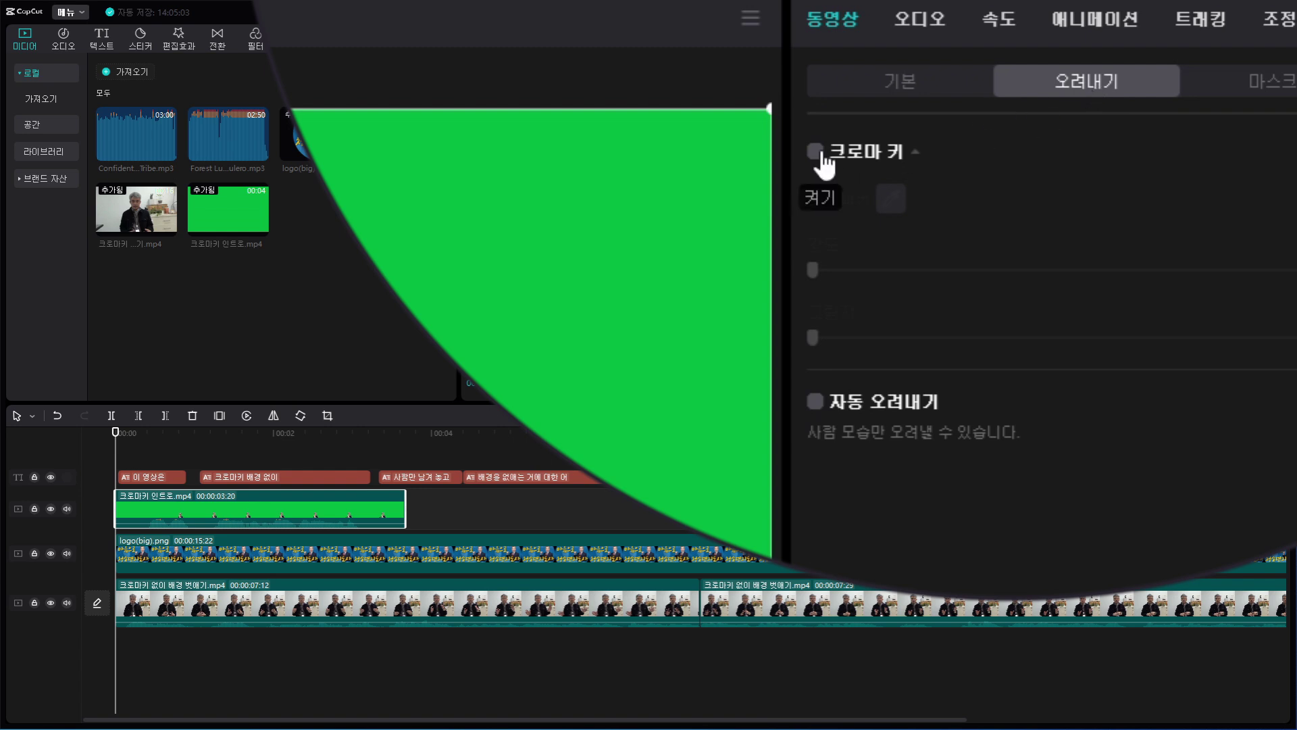
click(819, 153)
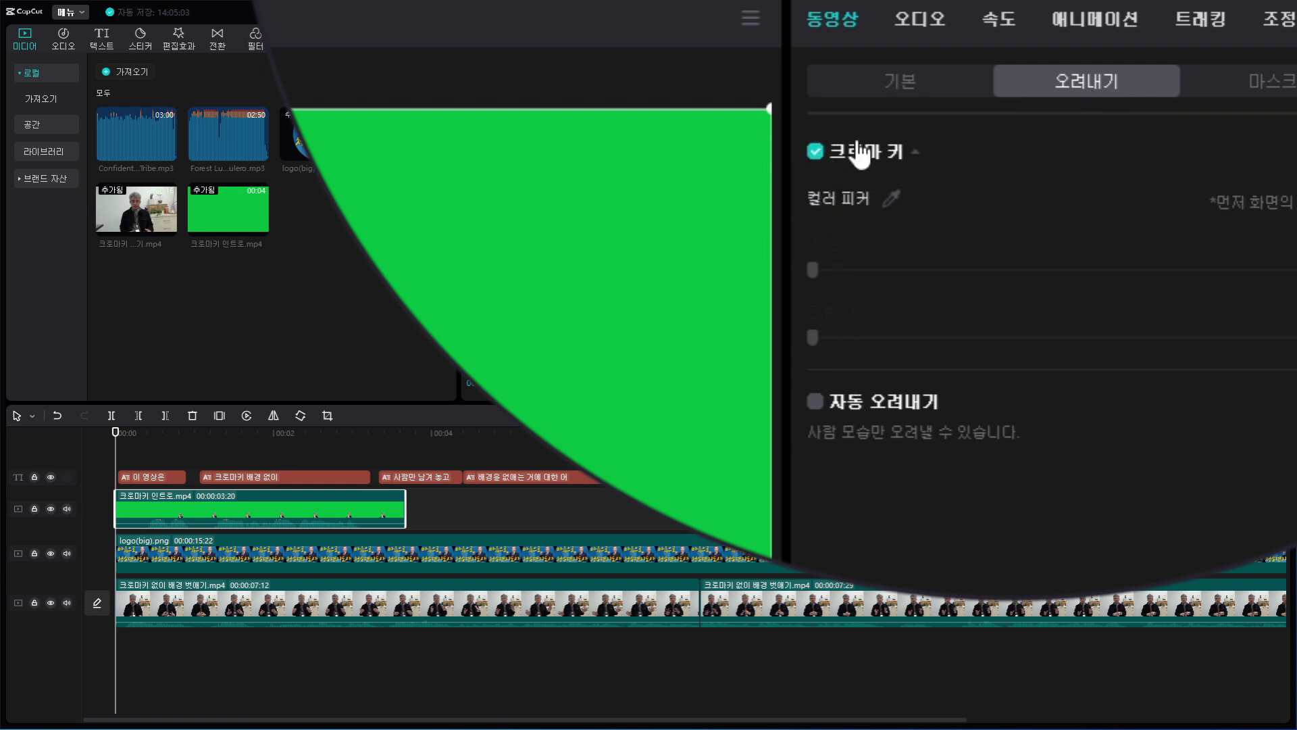
click(890, 197)
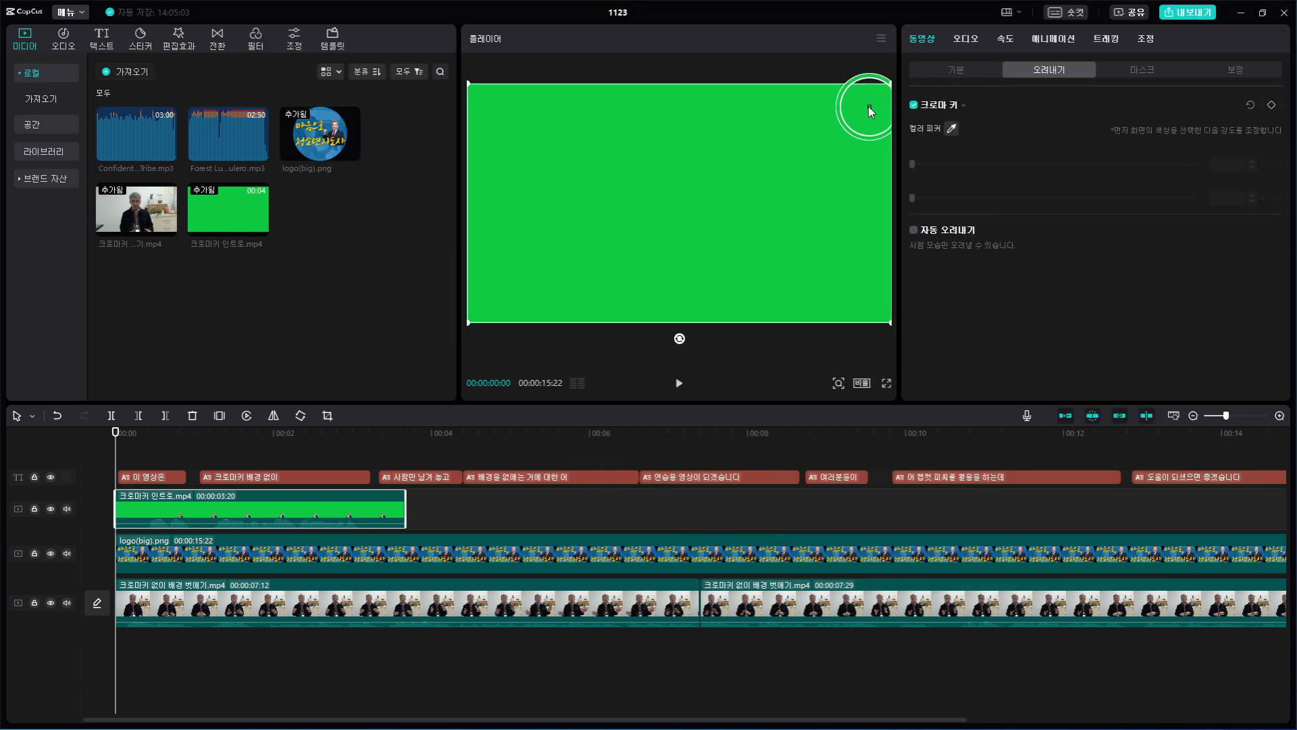
click(859, 108)
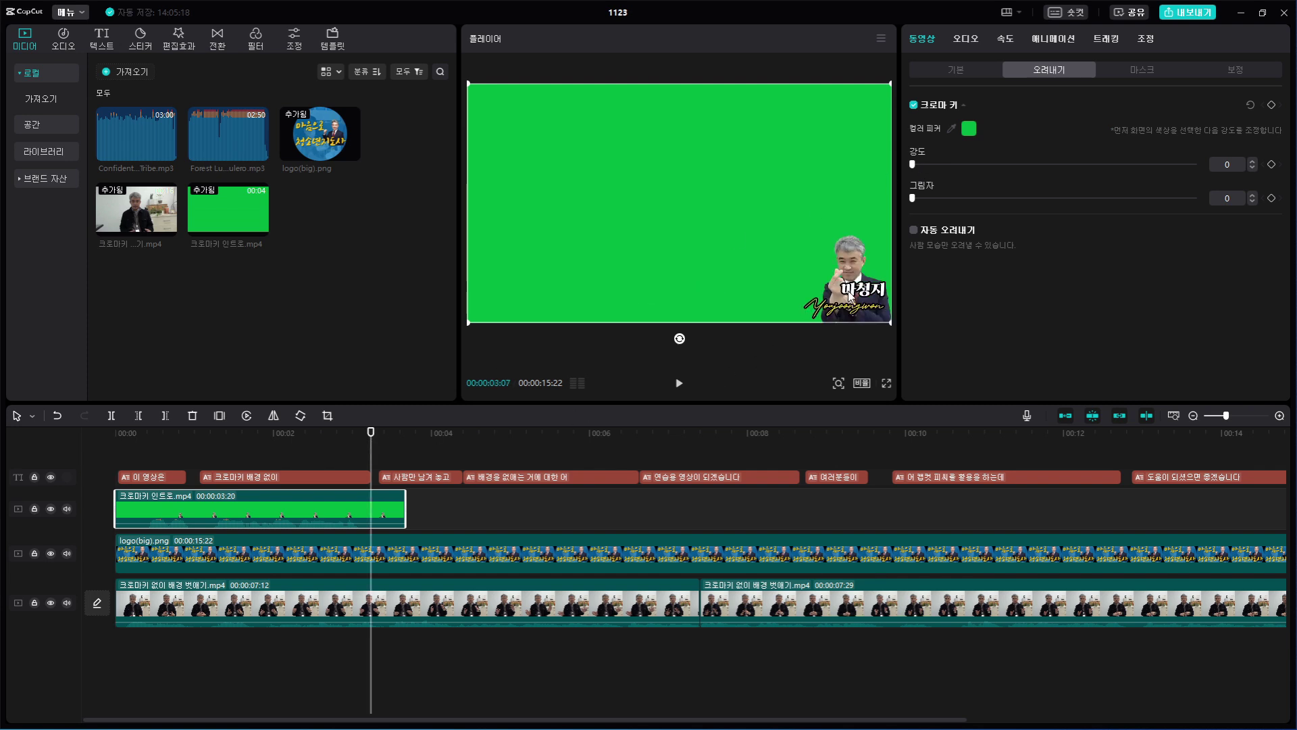
drag(913, 165, 944, 169)
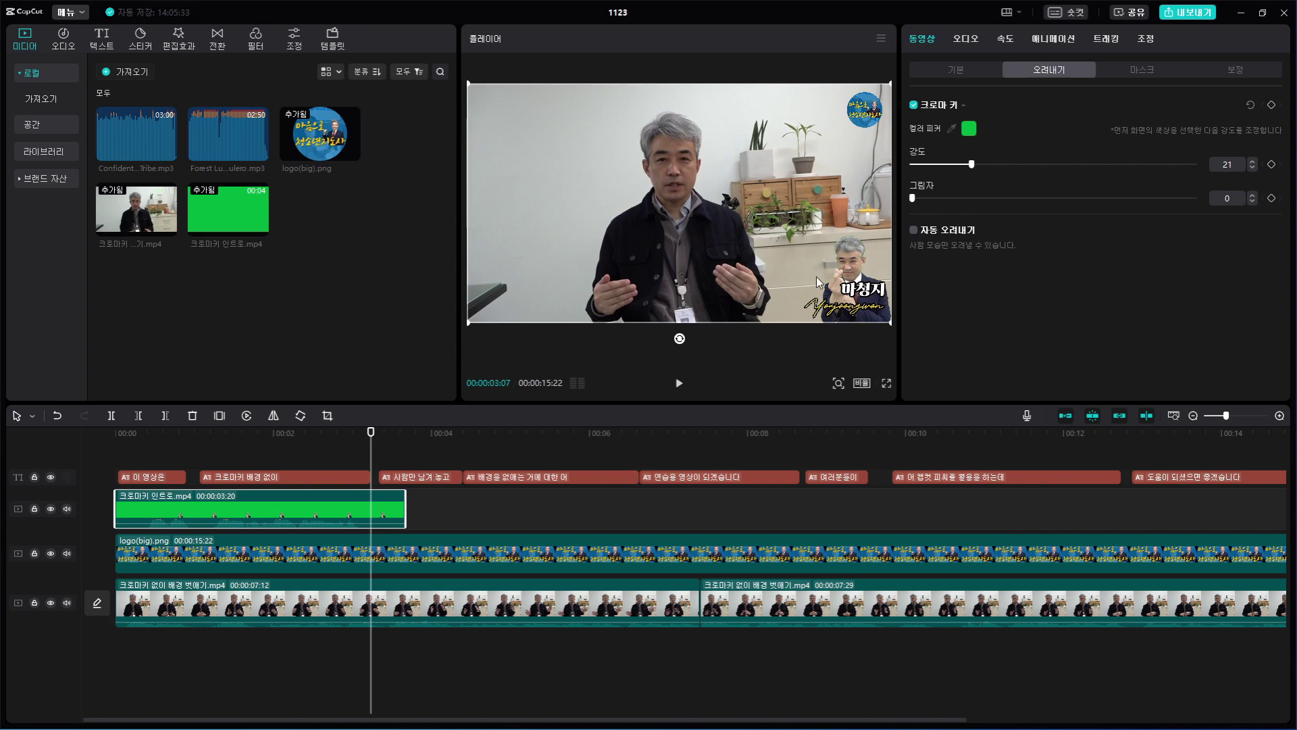
Apply automatic cutout to the second part of the main video to remove the background behind the presenter.
click(532, 459)
click(859, 605)
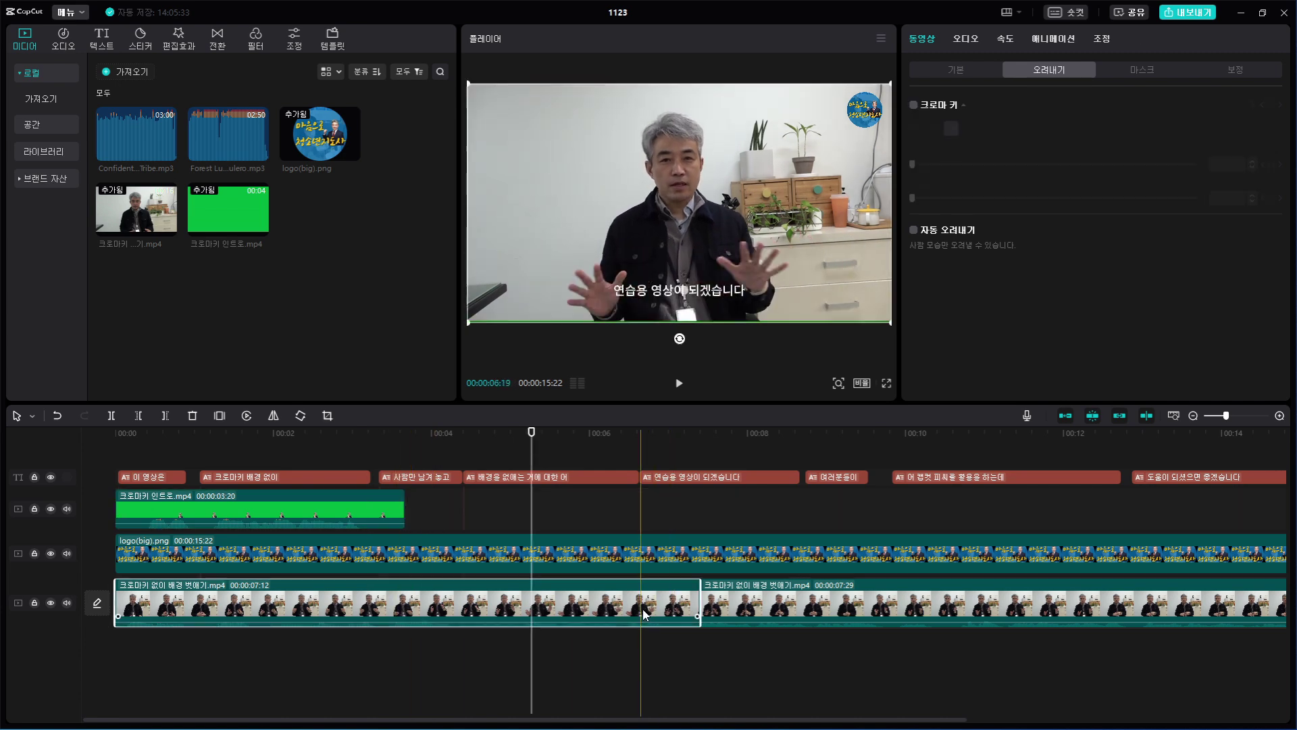
click(589, 600)
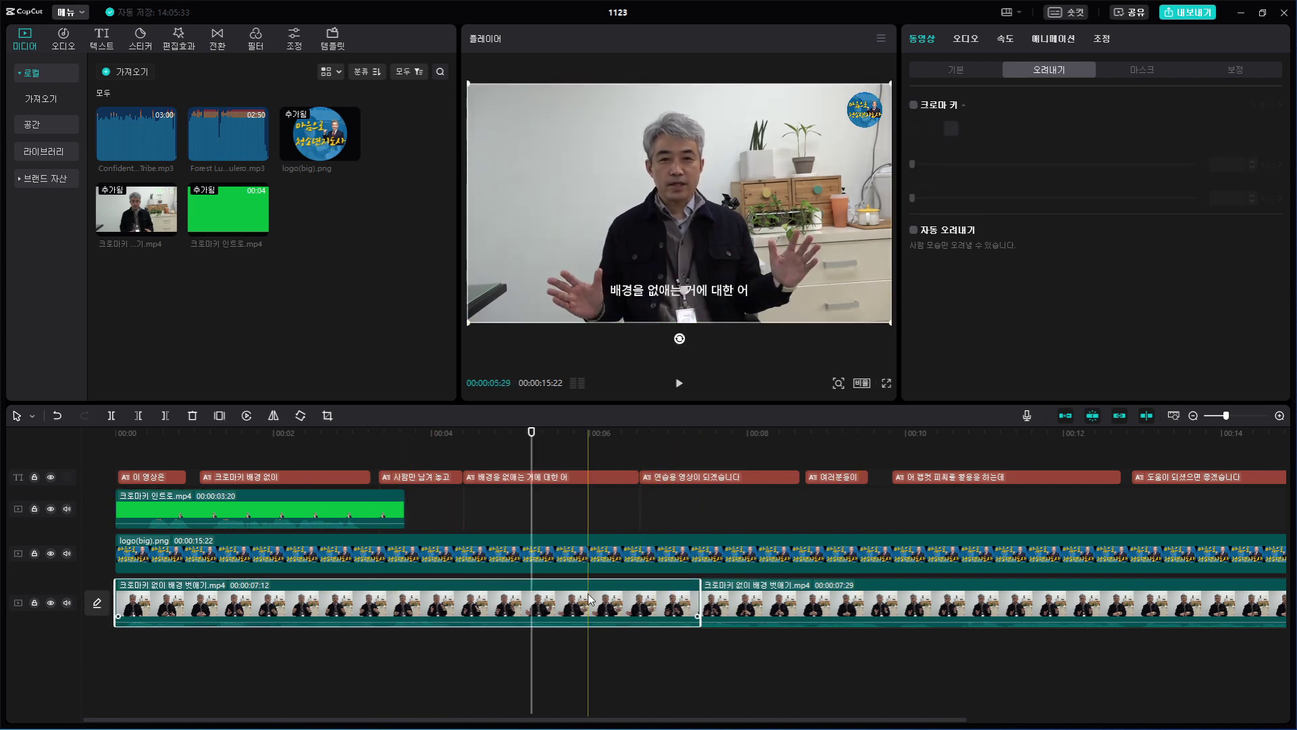
click(878, 601)
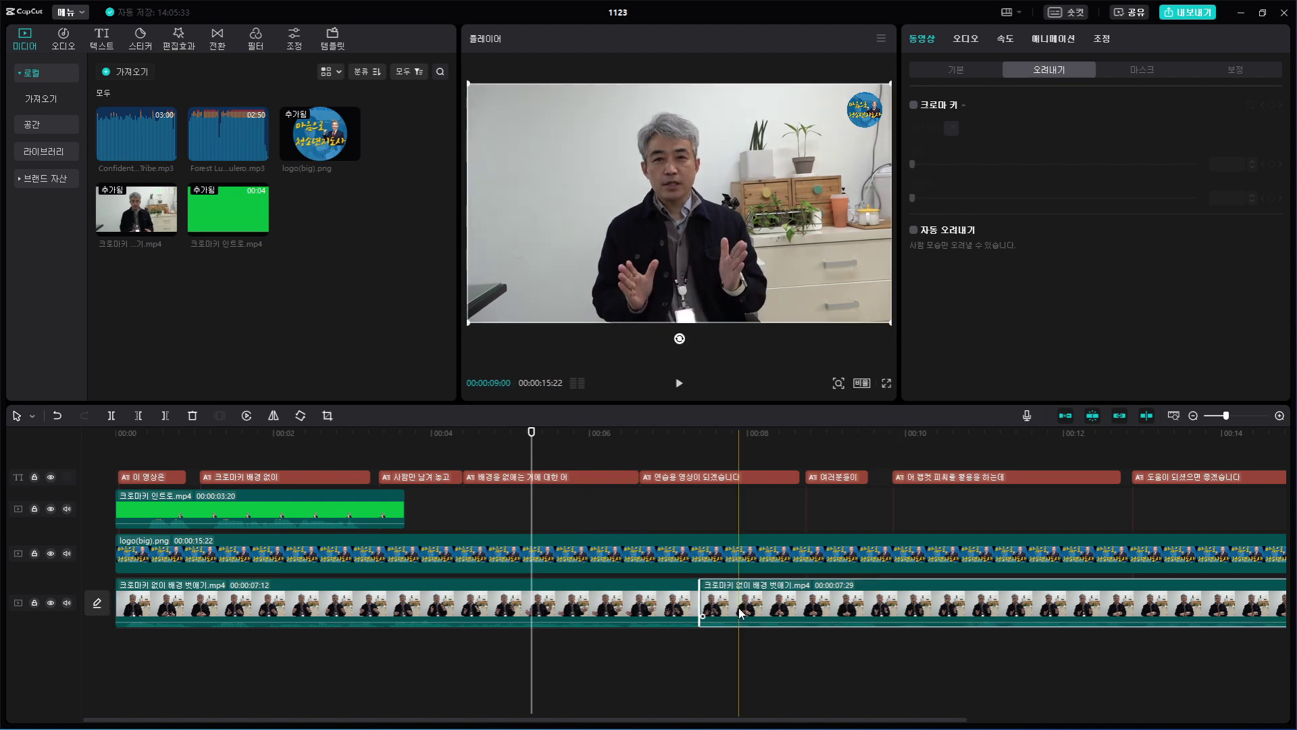
click(616, 603)
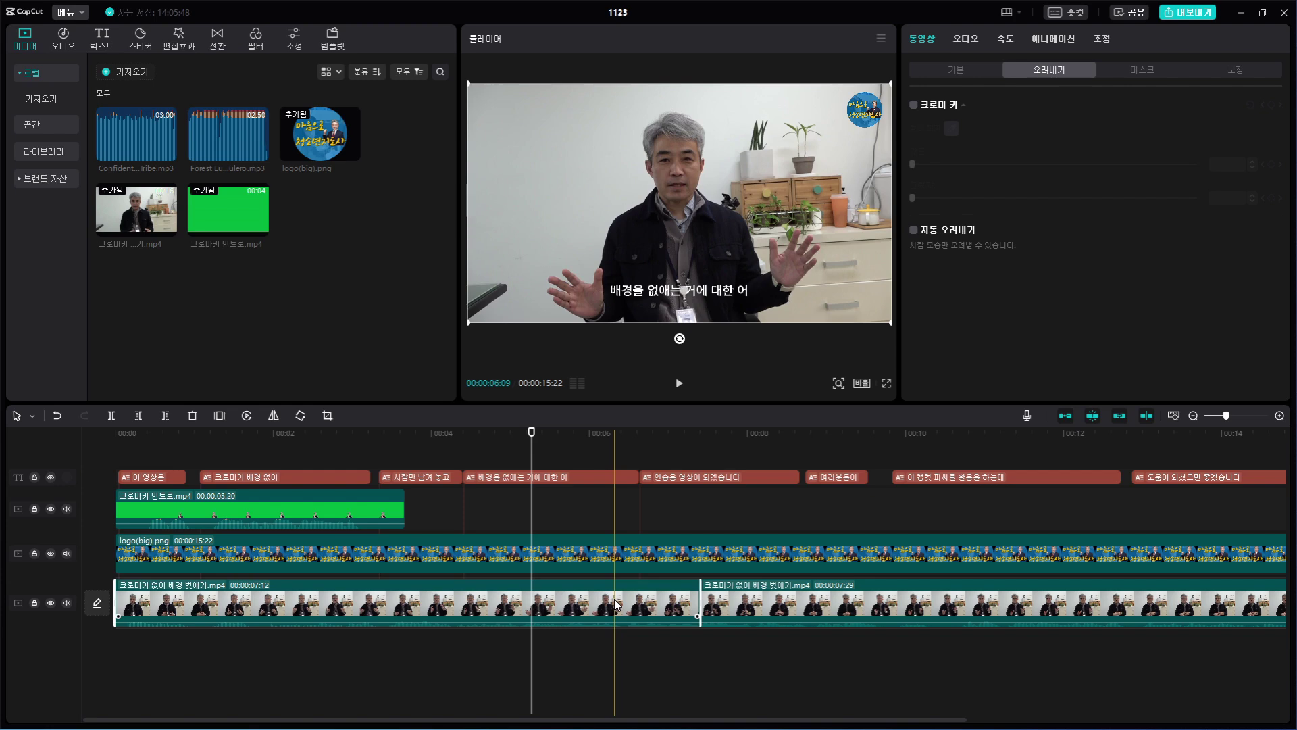
click(788, 596)
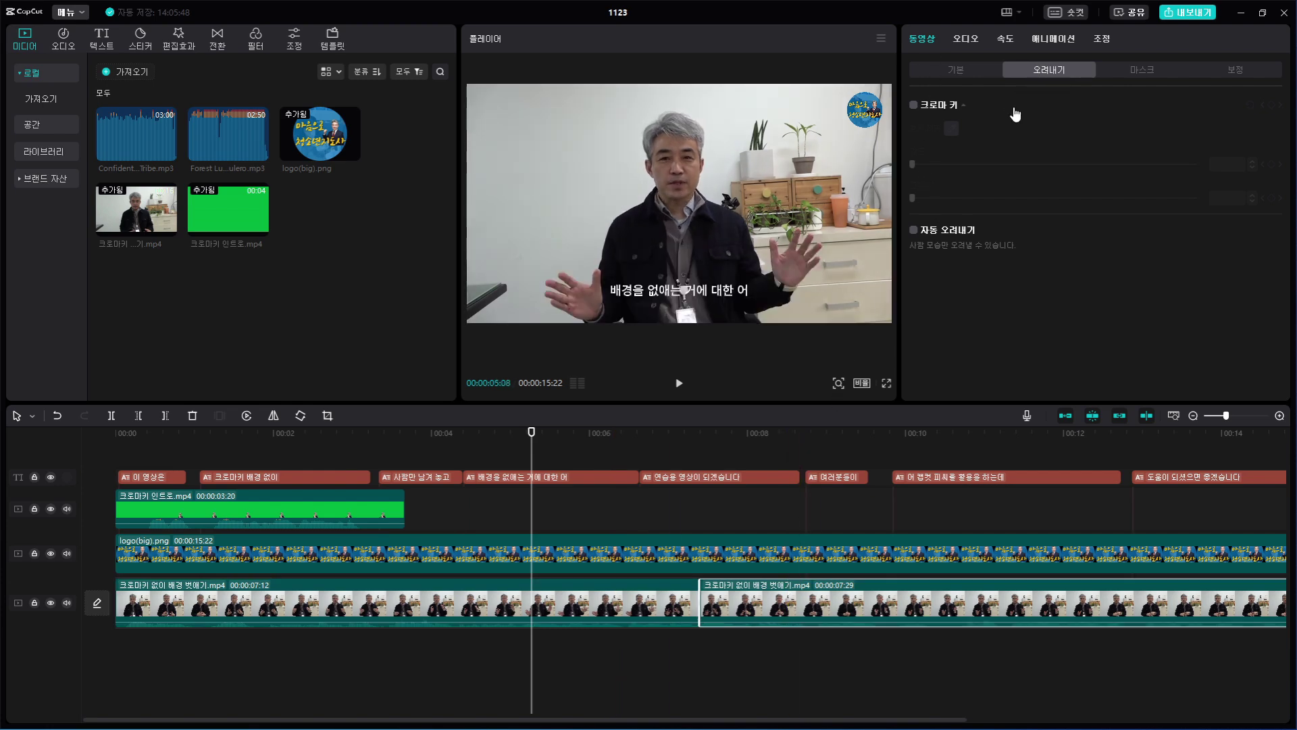
click(914, 231)
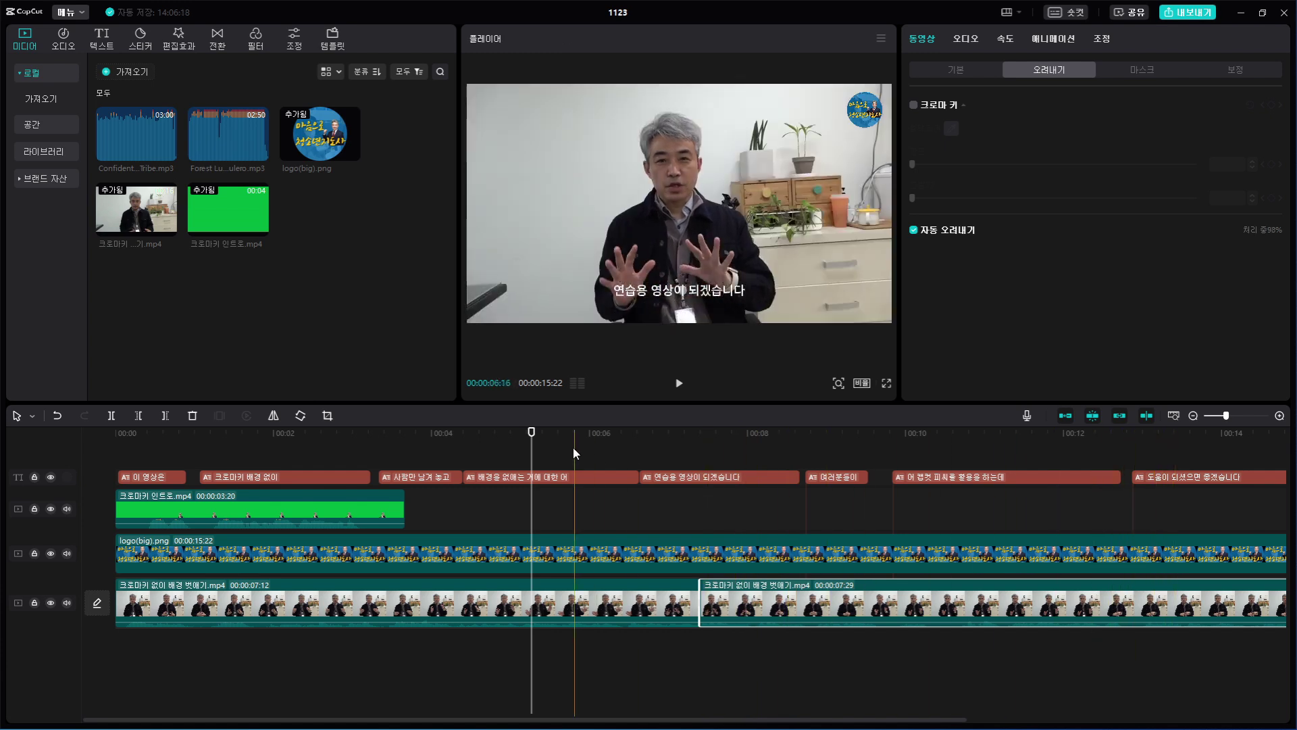
Examine the presenter's cutout edges around 00:00:08:06, including in an enlarged preview.
click(768, 460)
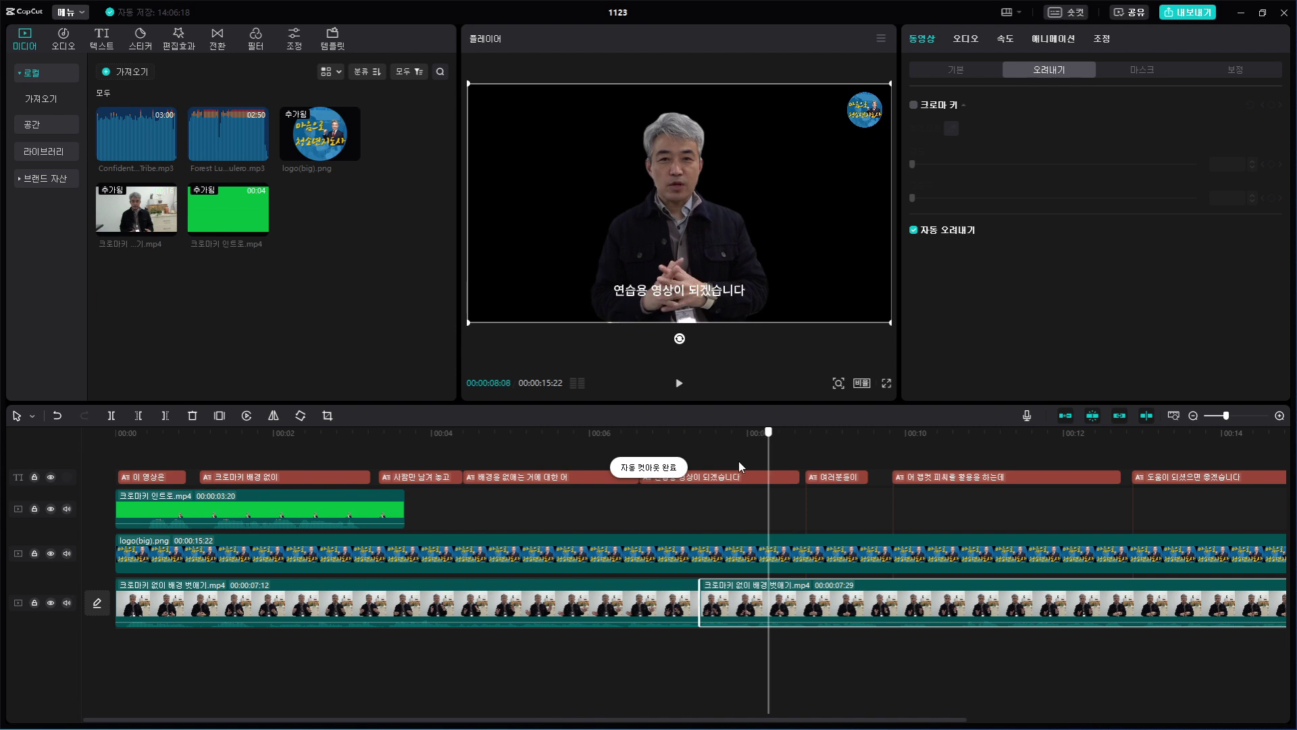
click(585, 466)
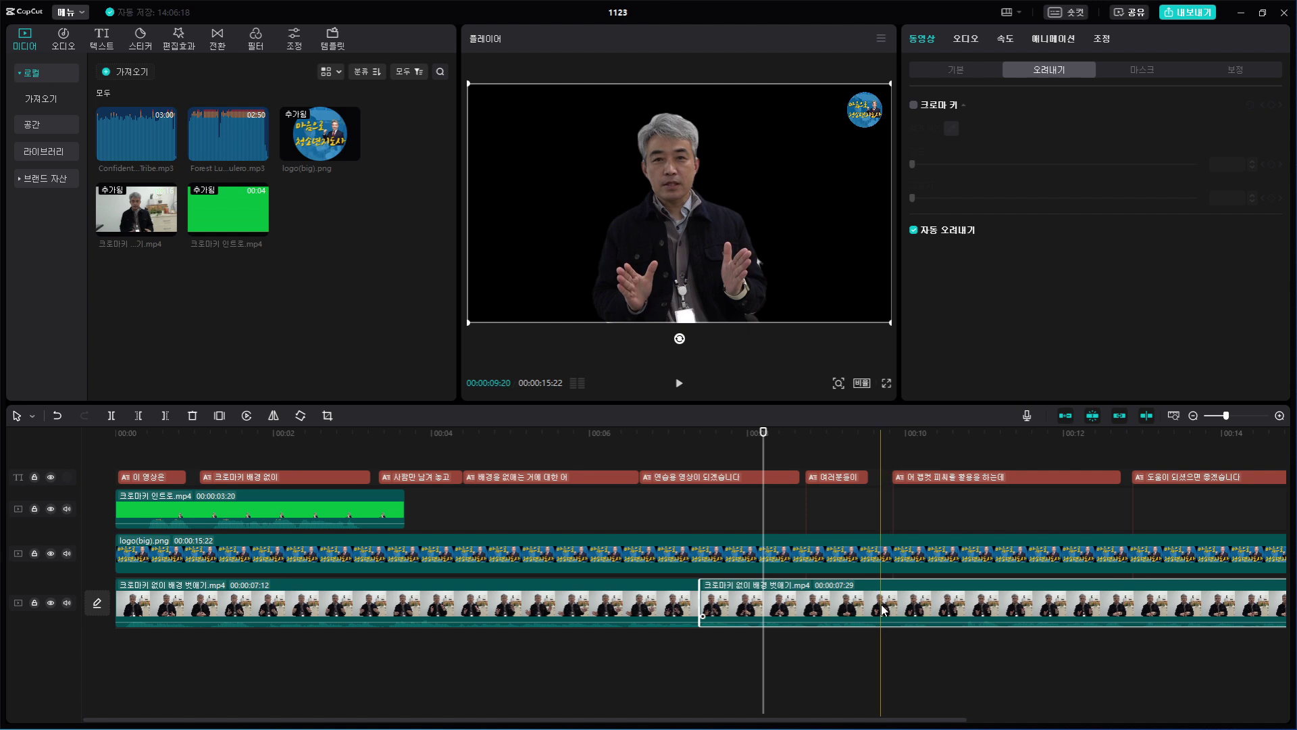
scroll(734, 219, up, 2)
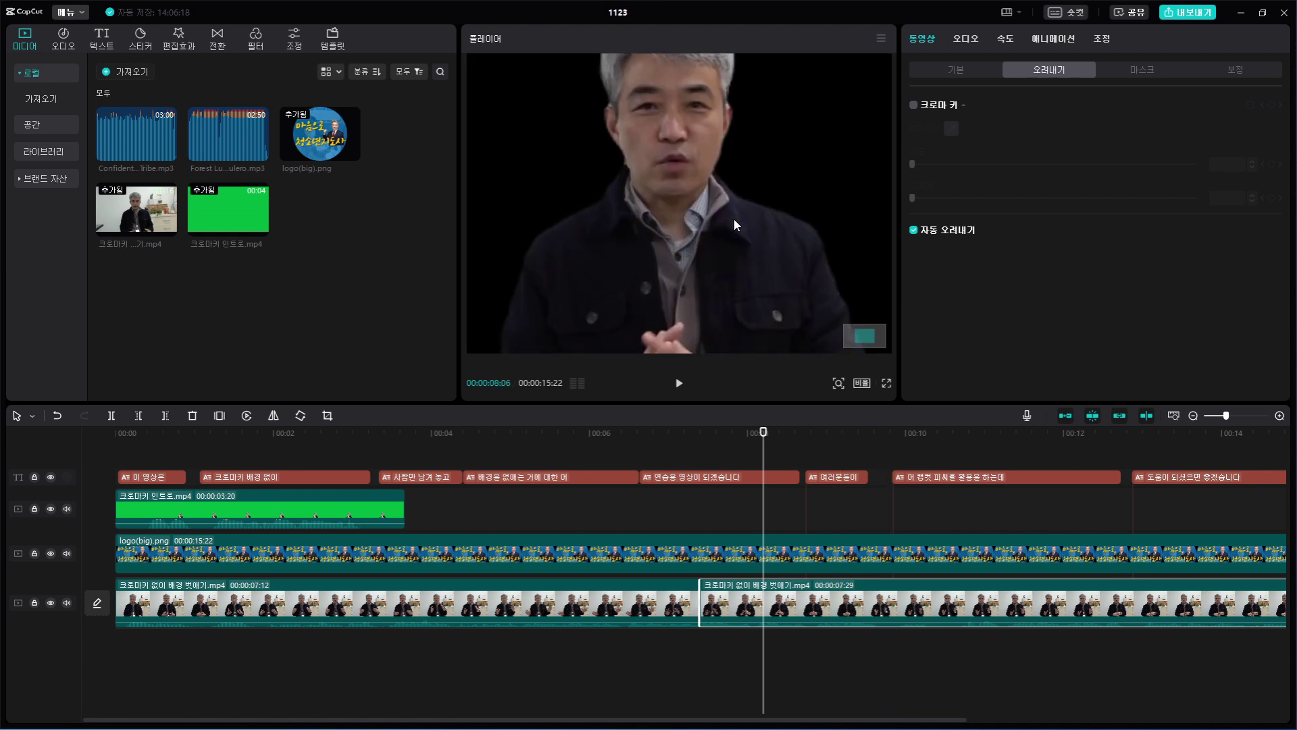
scroll(733, 219, down, 2)
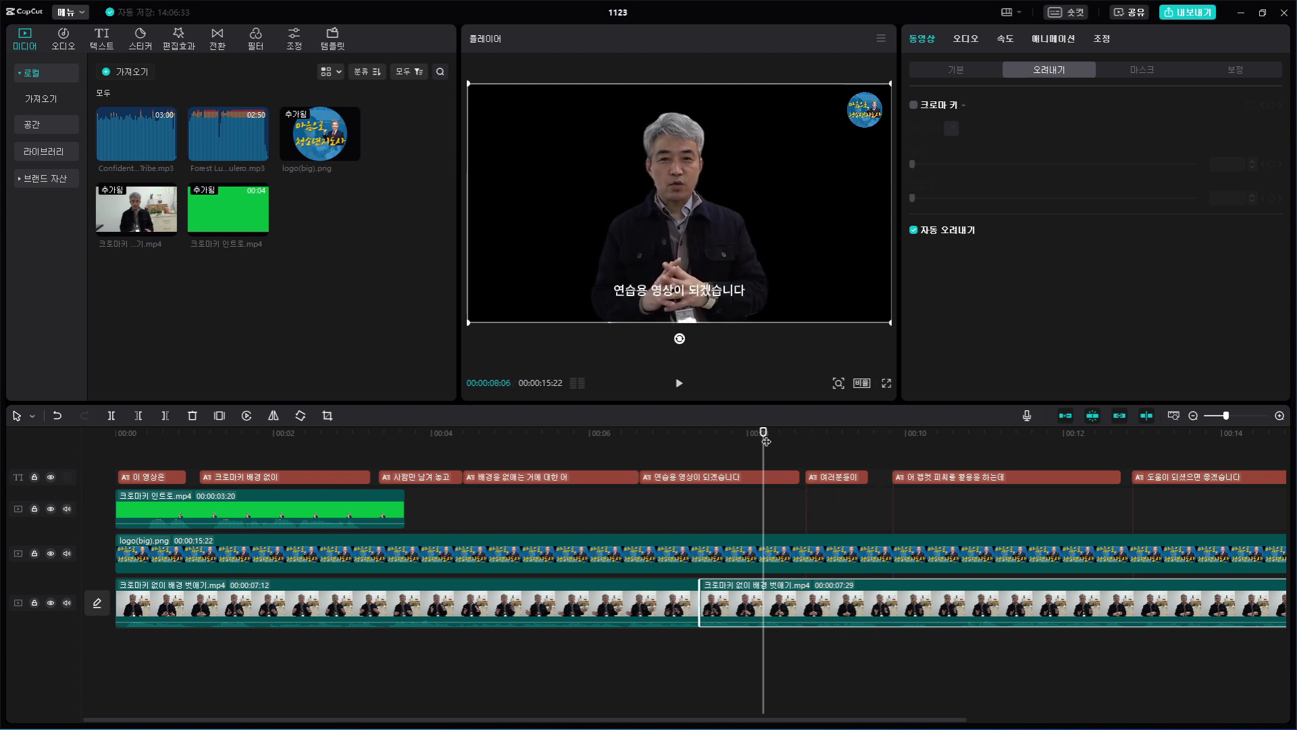
click(745, 460)
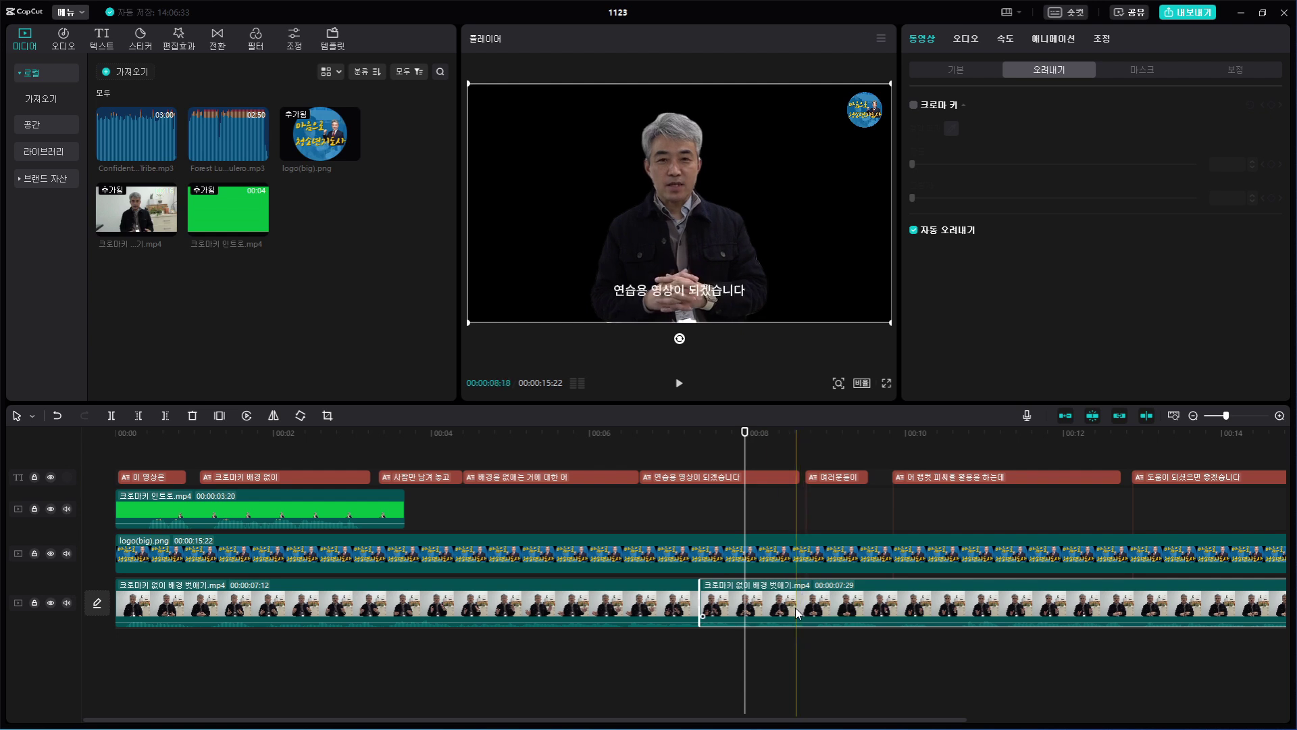
Move the keyed intro clip to the end of the main video and play the sequence briefly from 00:00:00:00.
scroll(795, 613, down, 3)
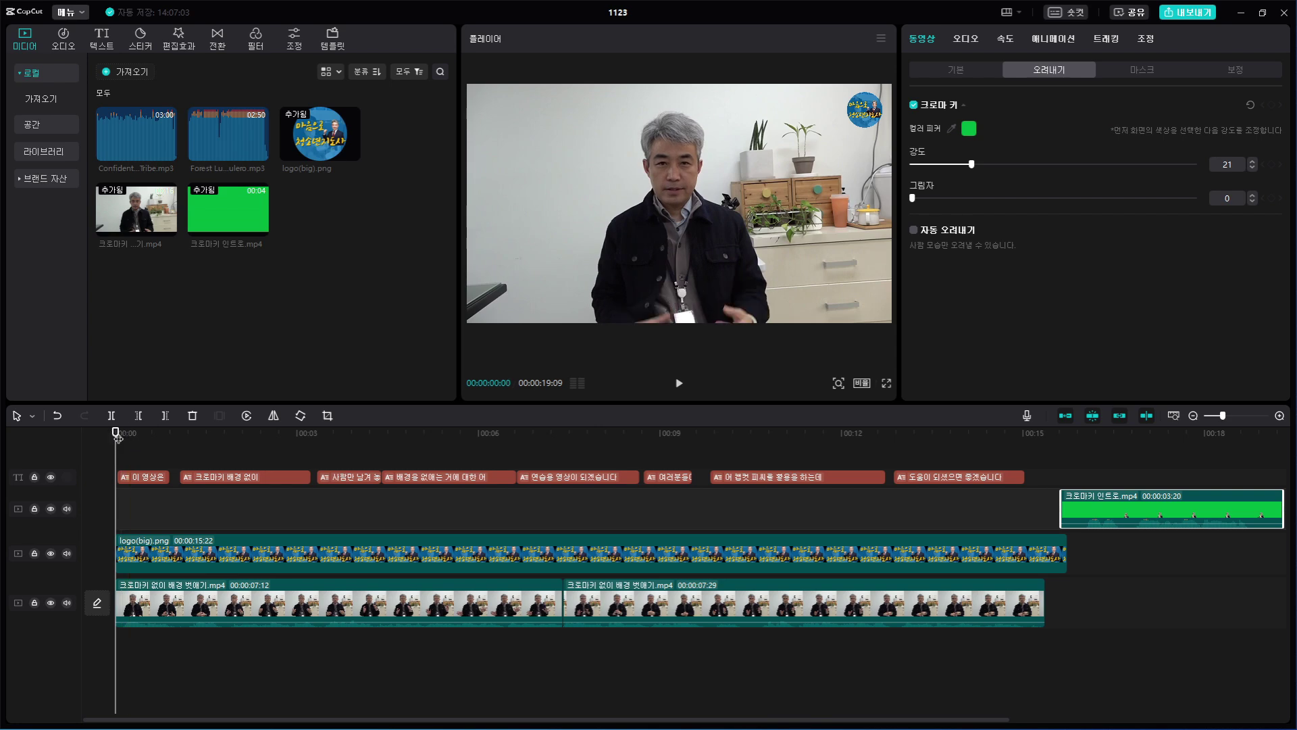
key(space)
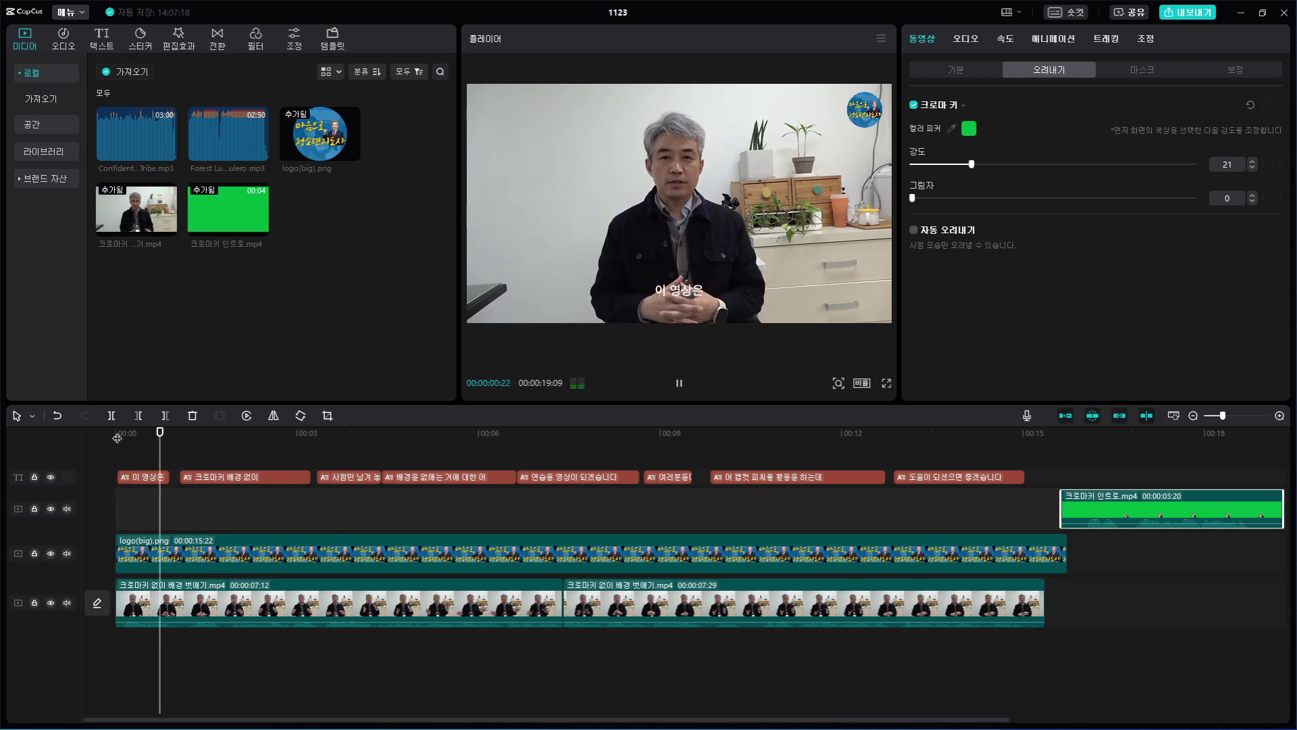
key(space)
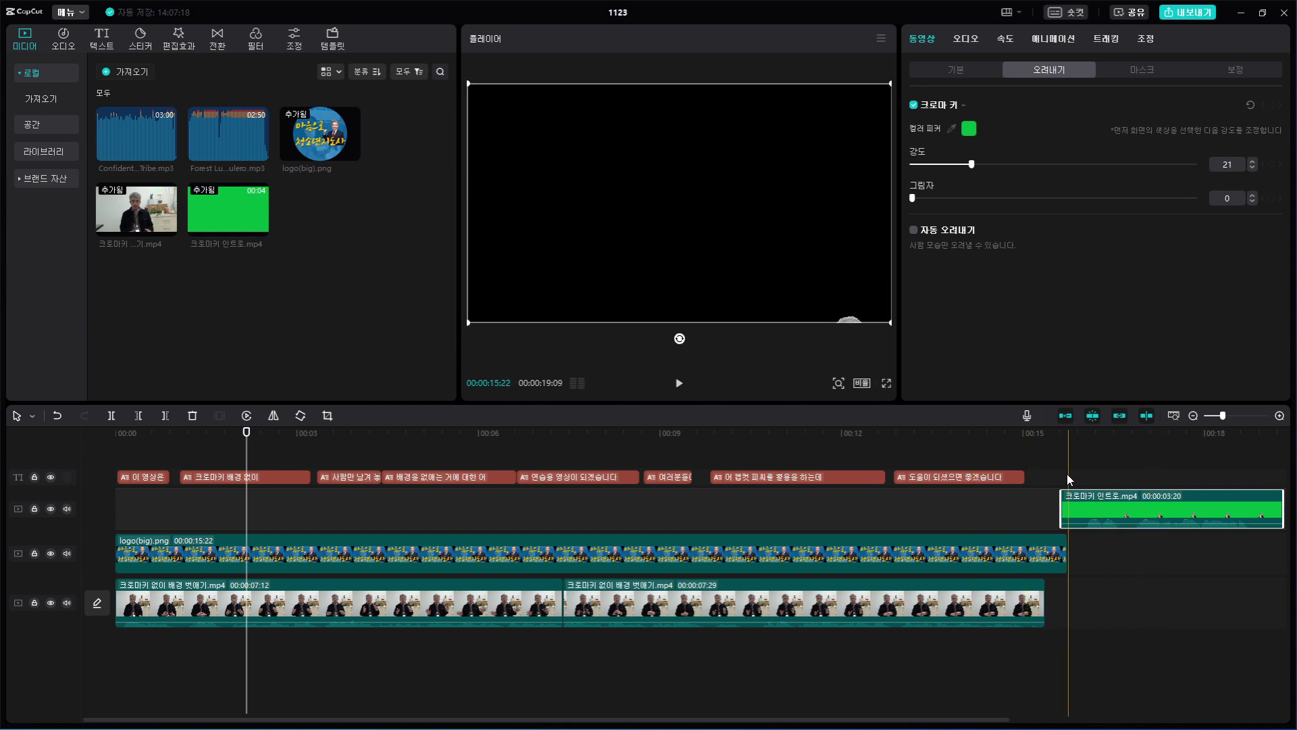
Play the keyed intro clip where it sits at the timeline's end.
click(1086, 481)
key(space)
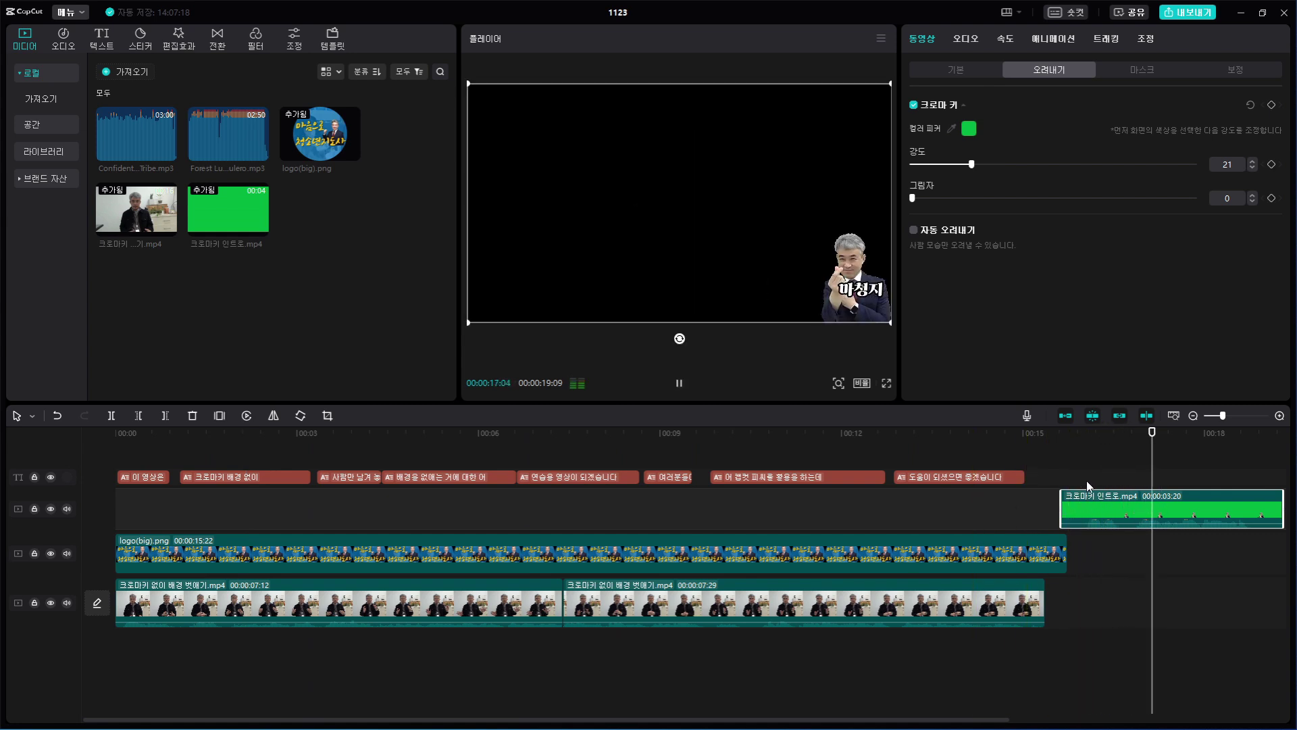
key(space)
Move the keyed intro clip to the start of the main track, ahead of the presenter clips, and play it there.
drag(1170, 500, 181, 602)
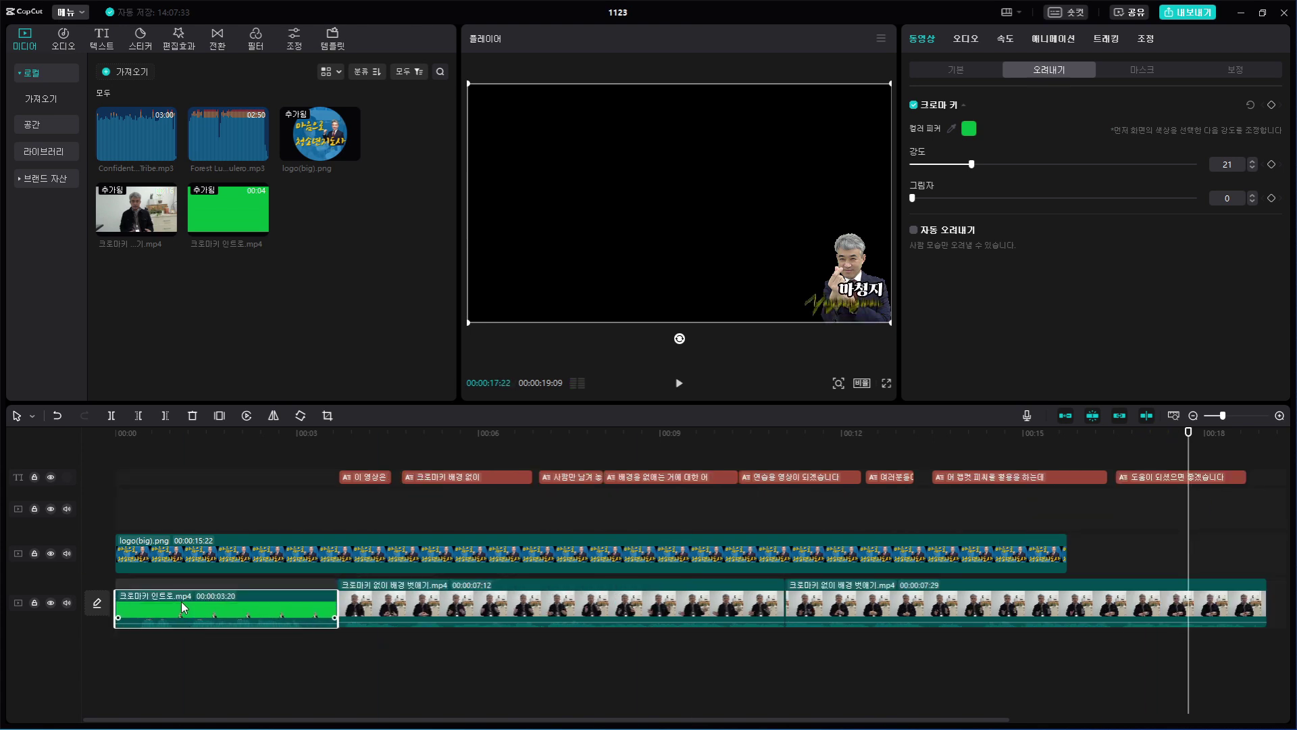
click(113, 484)
key(space)
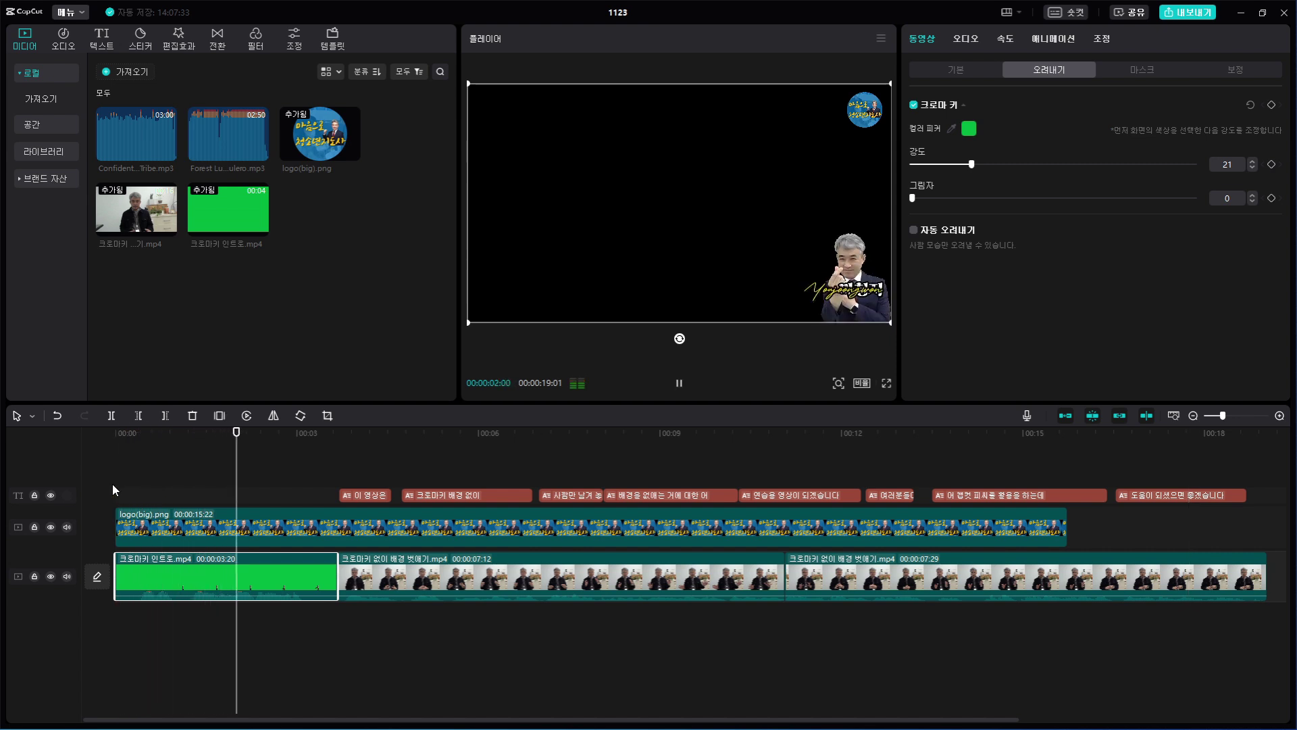
key(space)
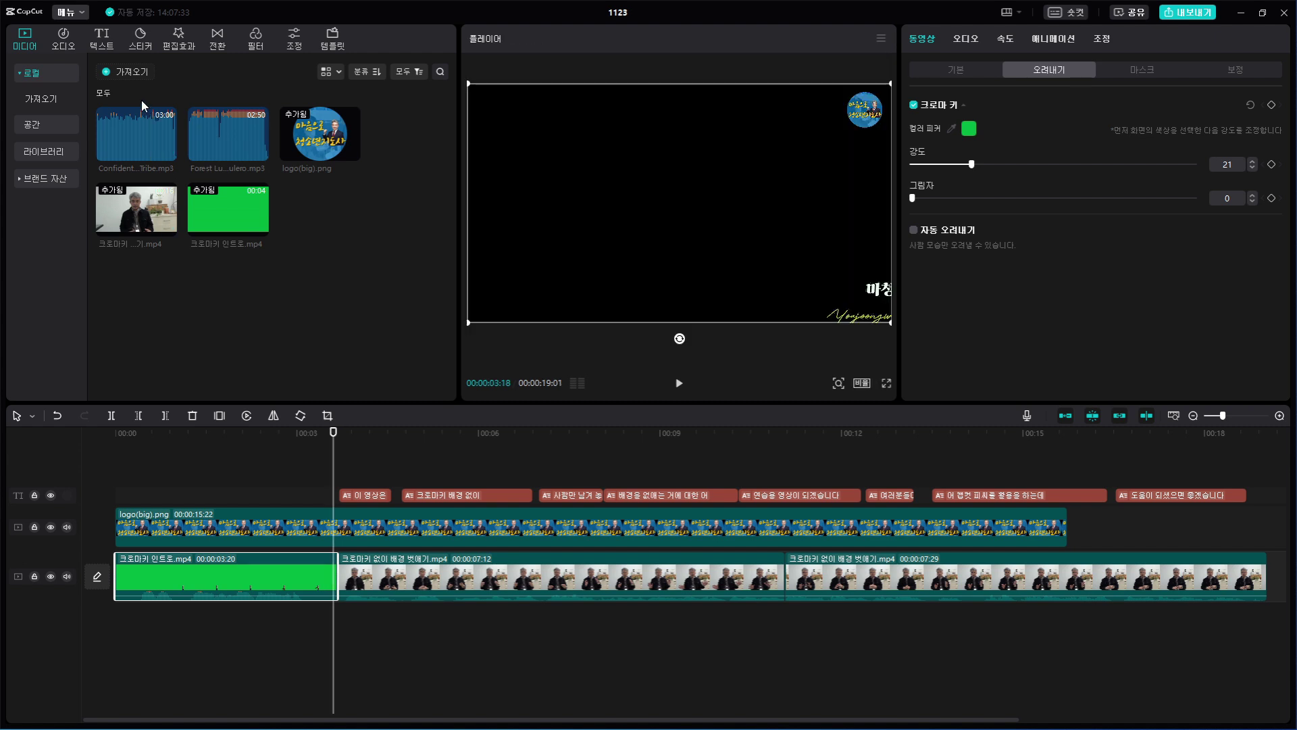
Add the library's Yellow maple leaf real panoramic video at the timeline's start, on a track between the logo and the main clips.
click(46, 154)
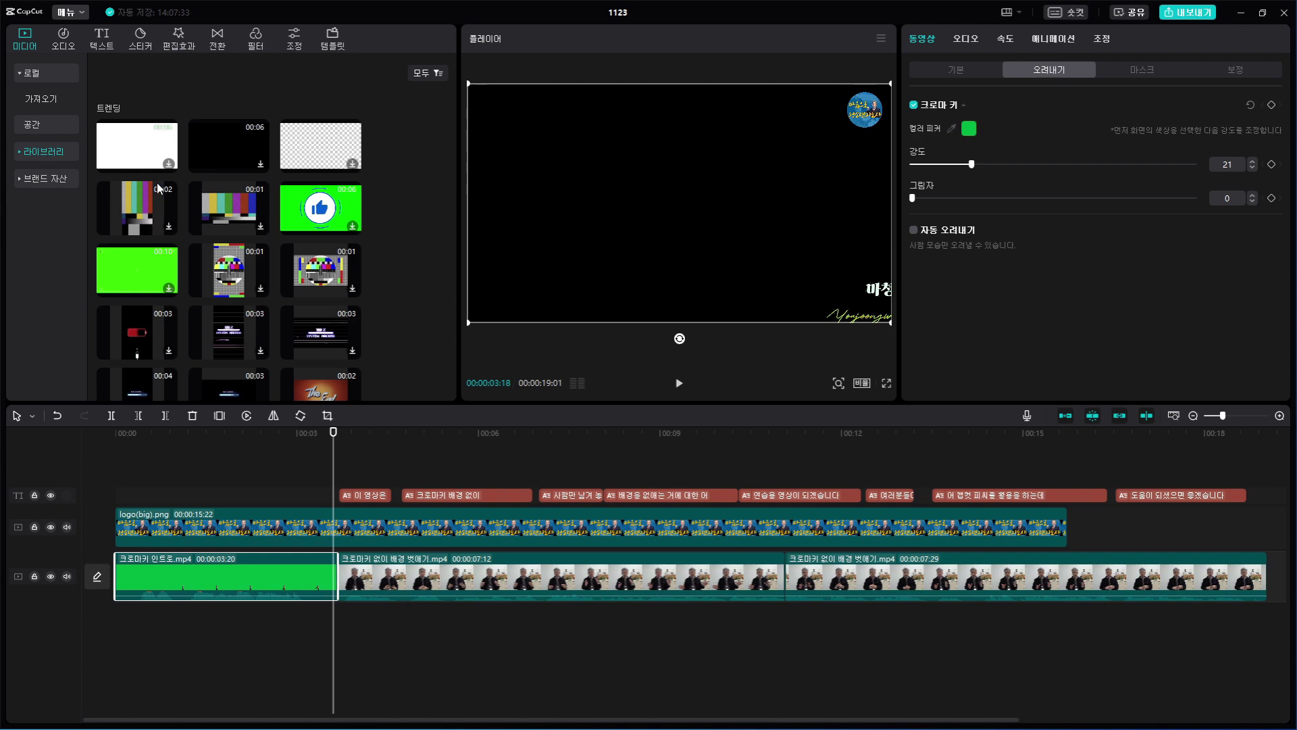
scroll(270, 257, down, 5)
click(335, 286)
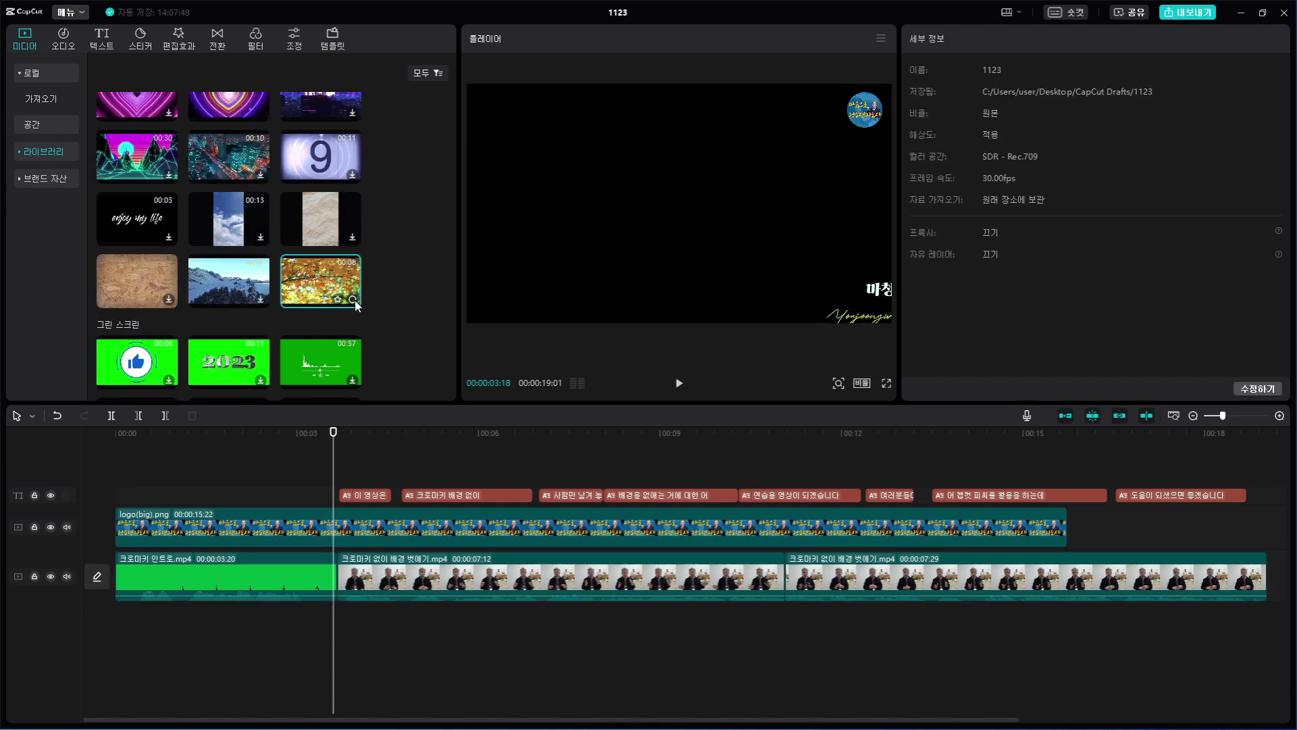
drag(354, 300, 100, 630)
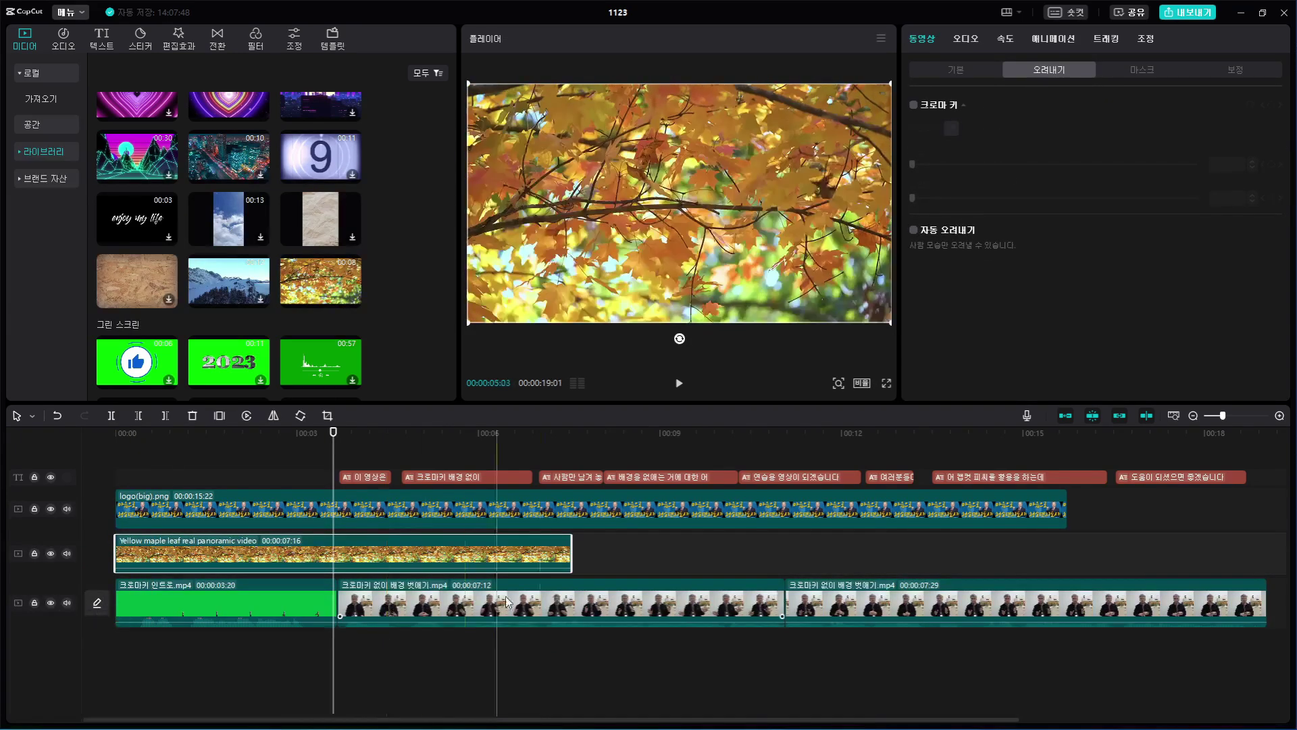
drag(515, 555, 496, 685)
drag(493, 659, 493, 659)
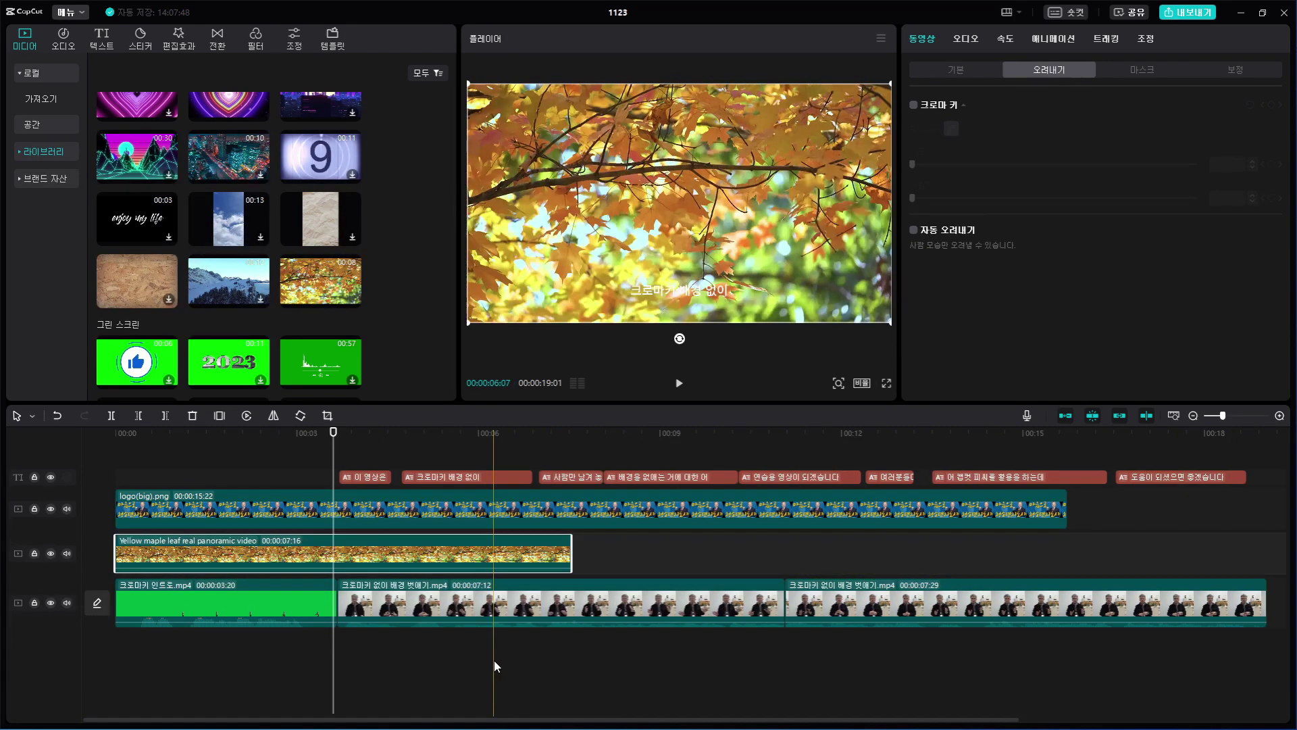
Move the intro and both presenter clips above the logo, trim the maple leaf video to 00:00:03:18, and preview the intro.
drag(1224, 630, 155, 517)
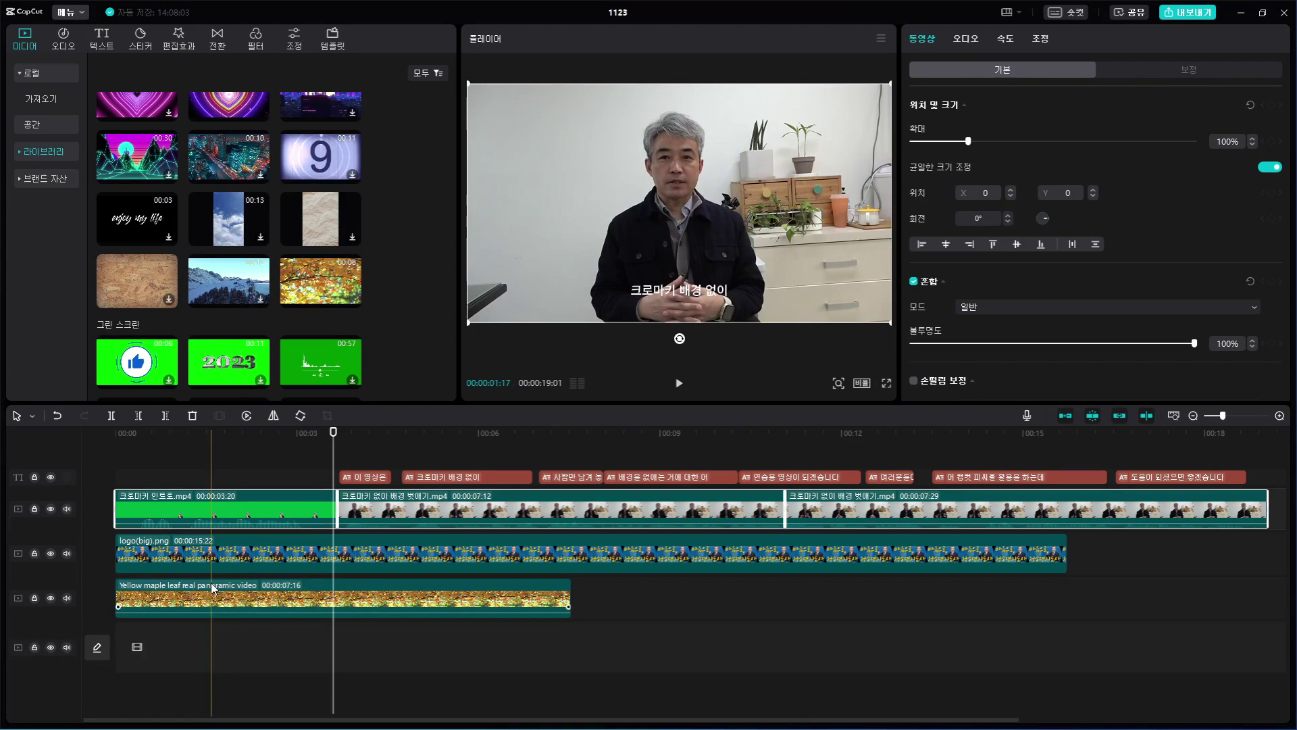
drag(573, 603, 337, 605)
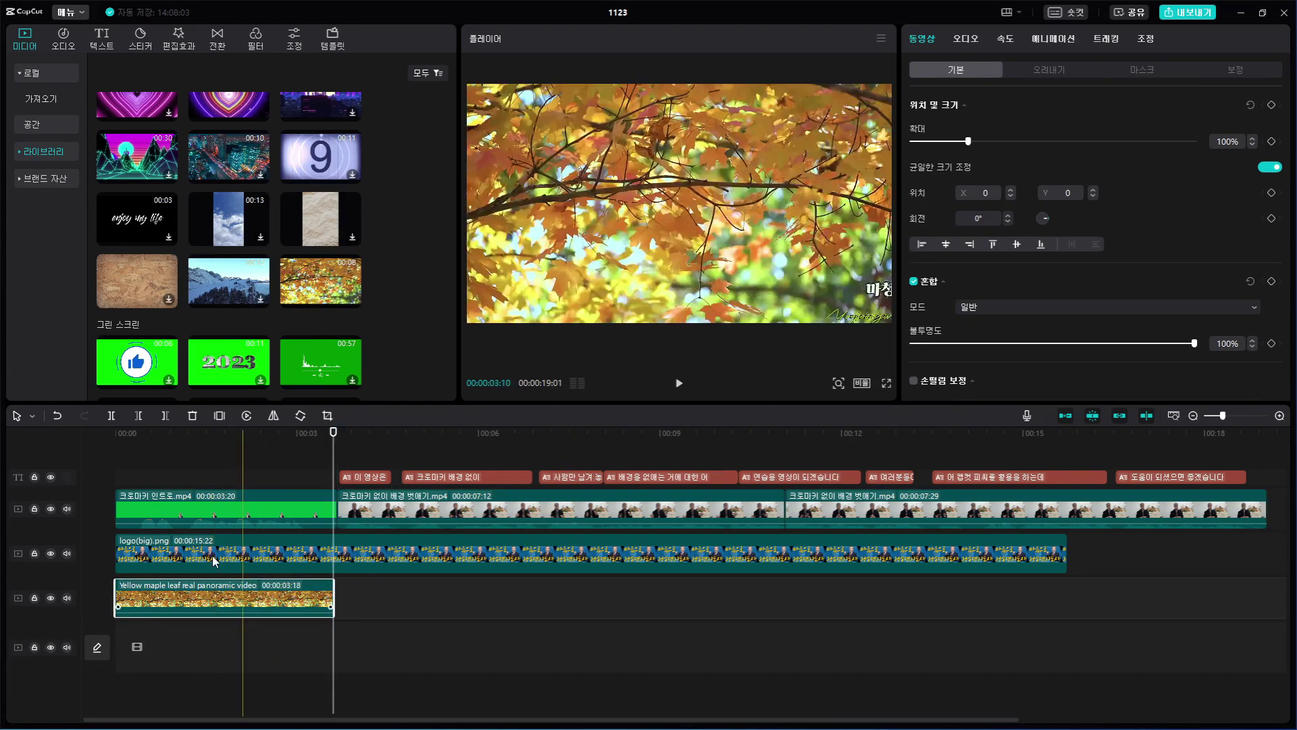
key(Home)
key(space)
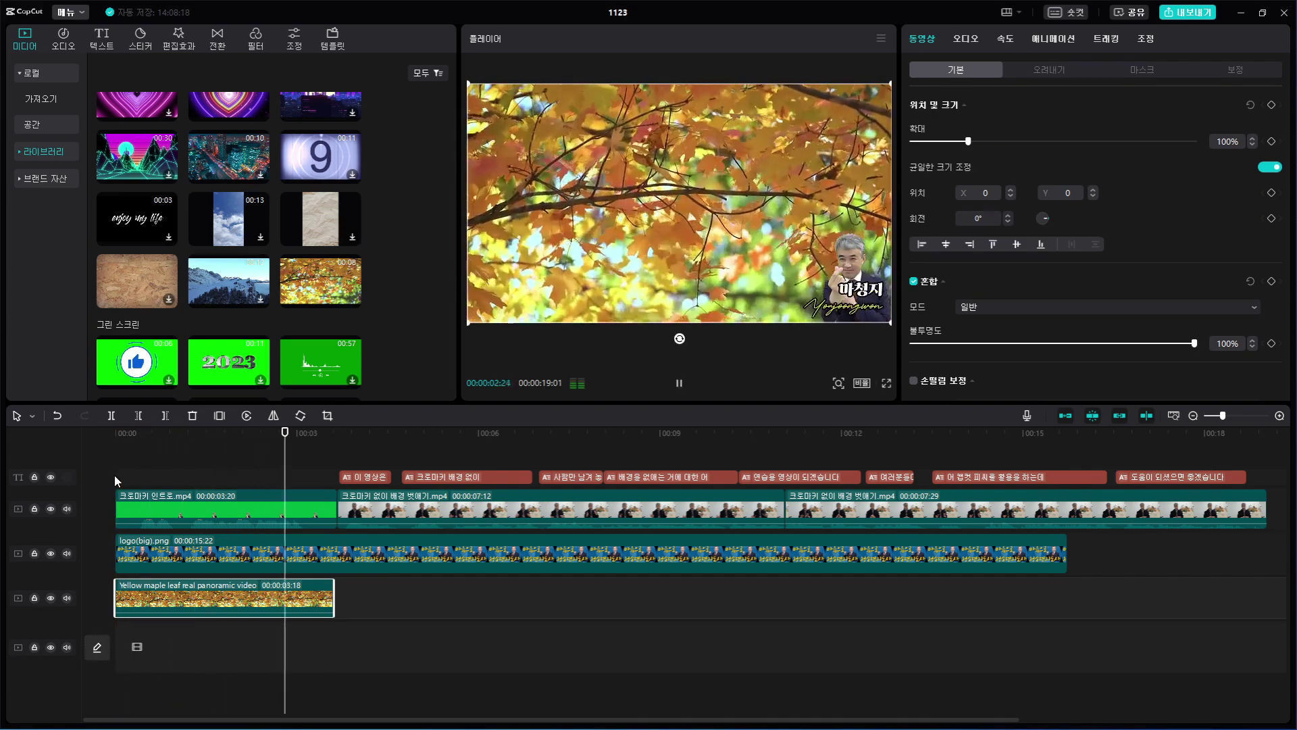
key(space)
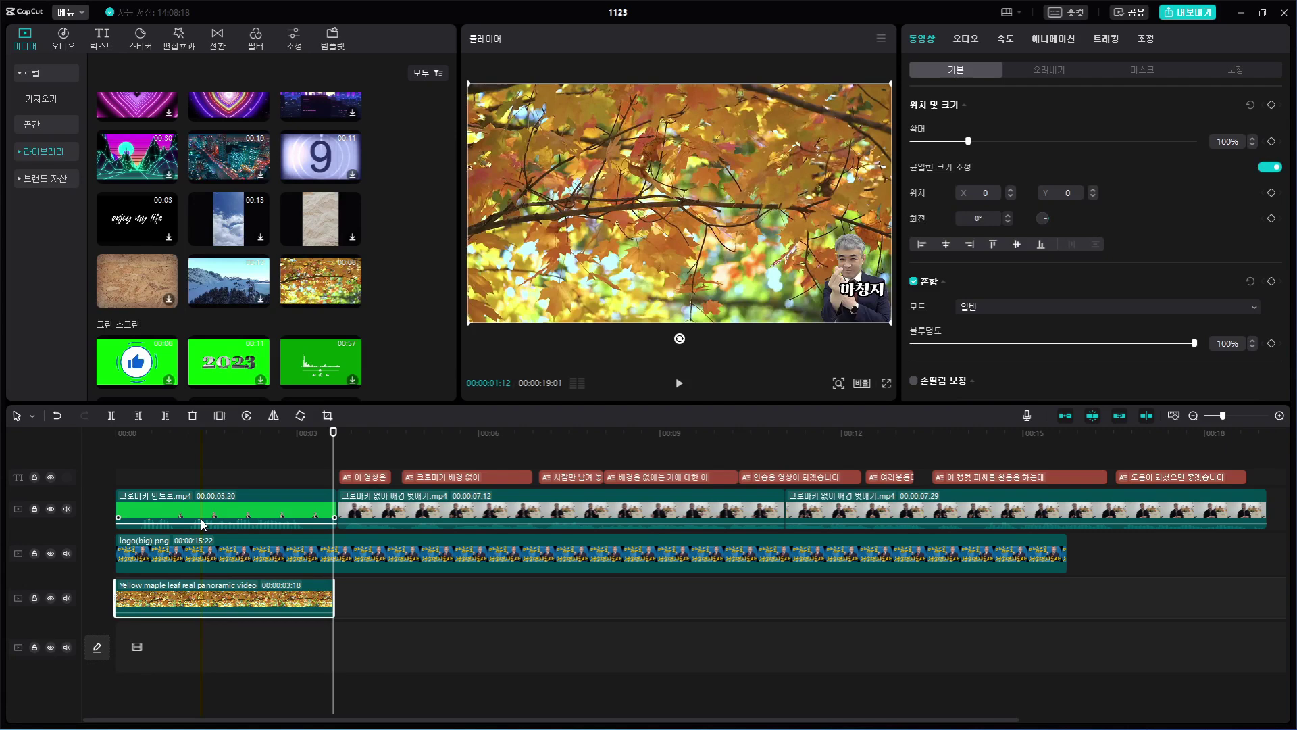
Move the logo clip above the intro and presenter clips, extend it to 00:00:19:01, and play the sequence.
drag(238, 549, 238, 457)
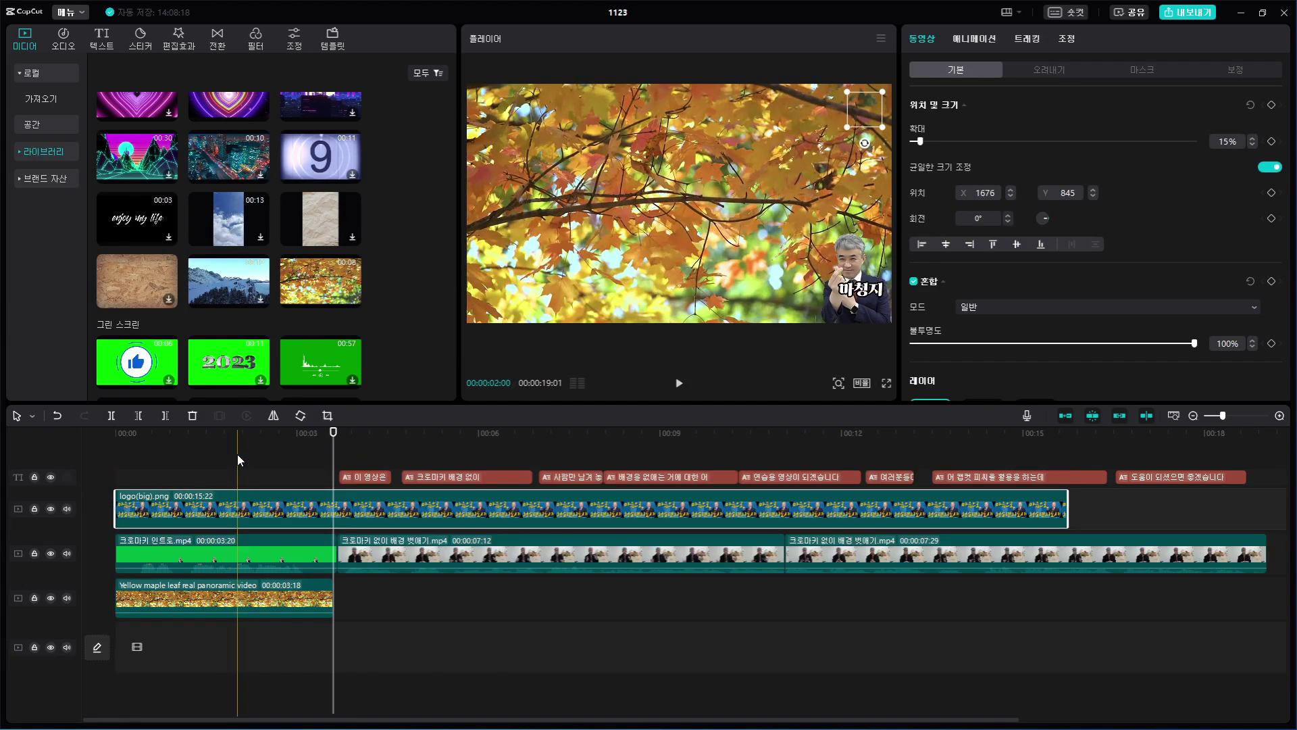
drag(1074, 515, 1268, 512)
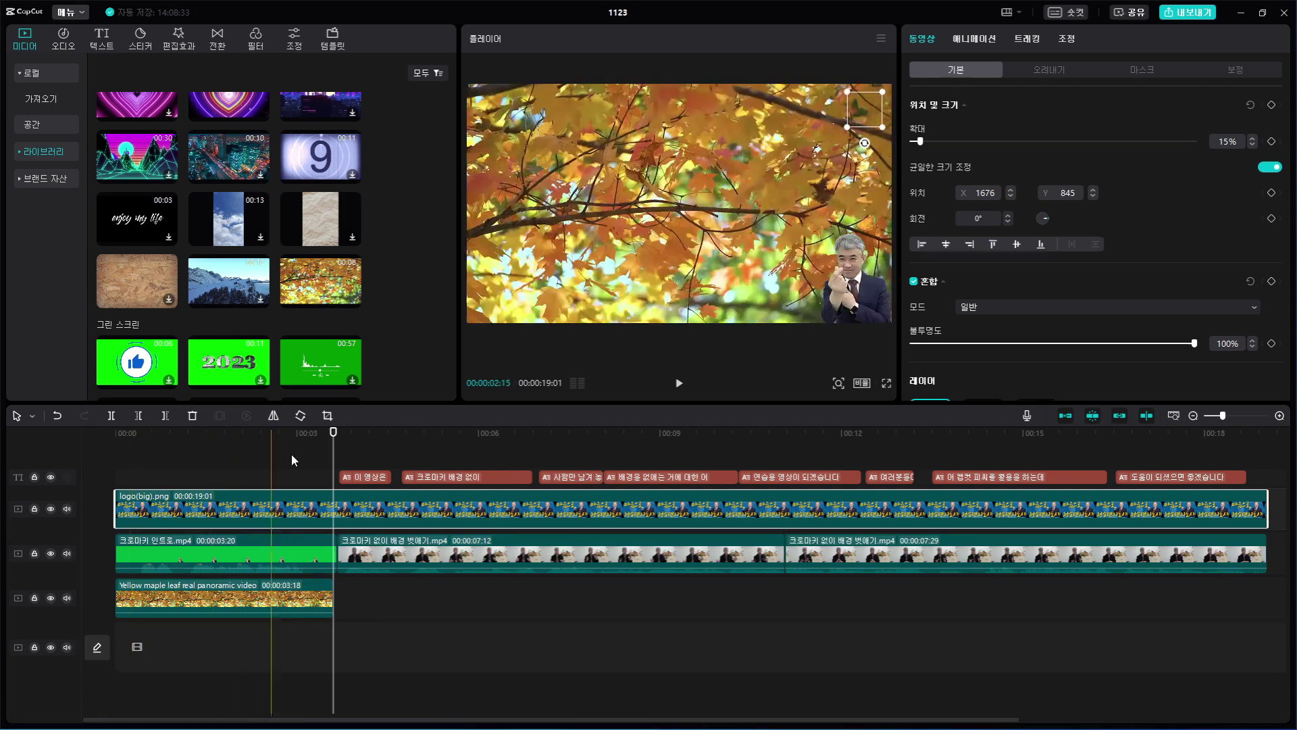
key(space)
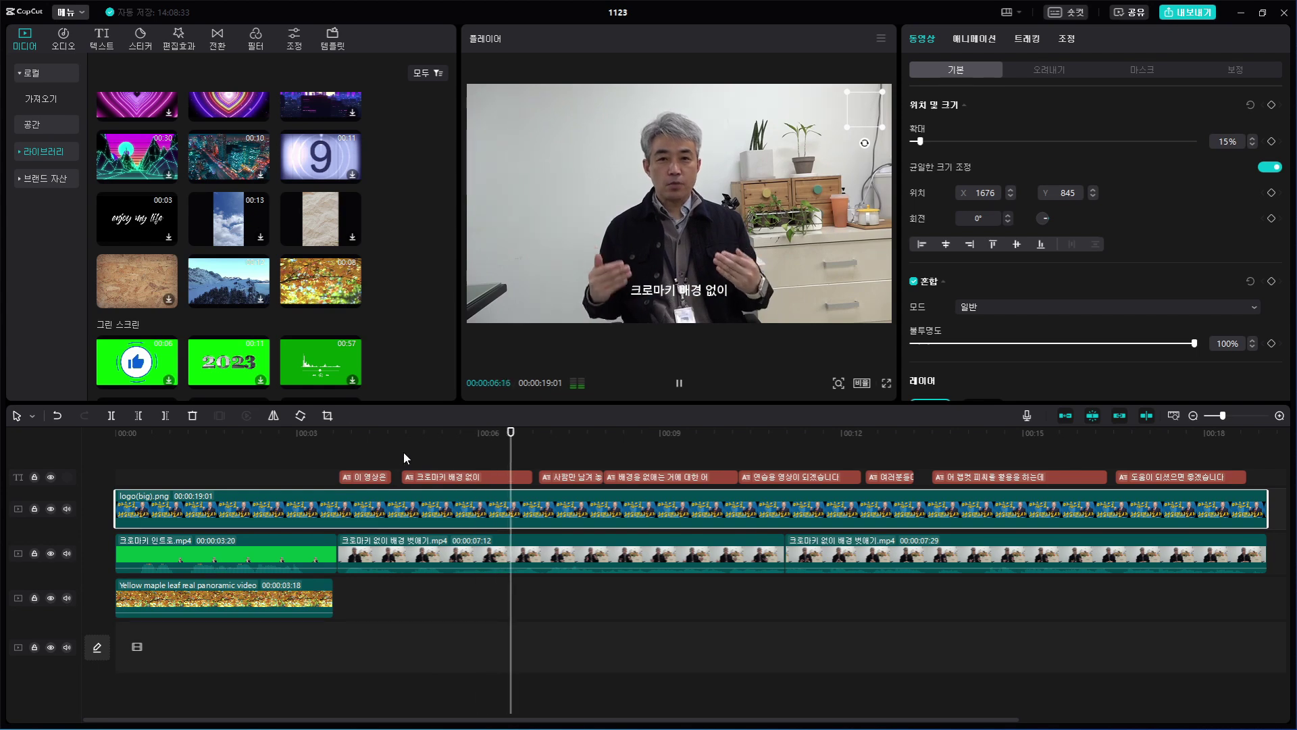
key(space)
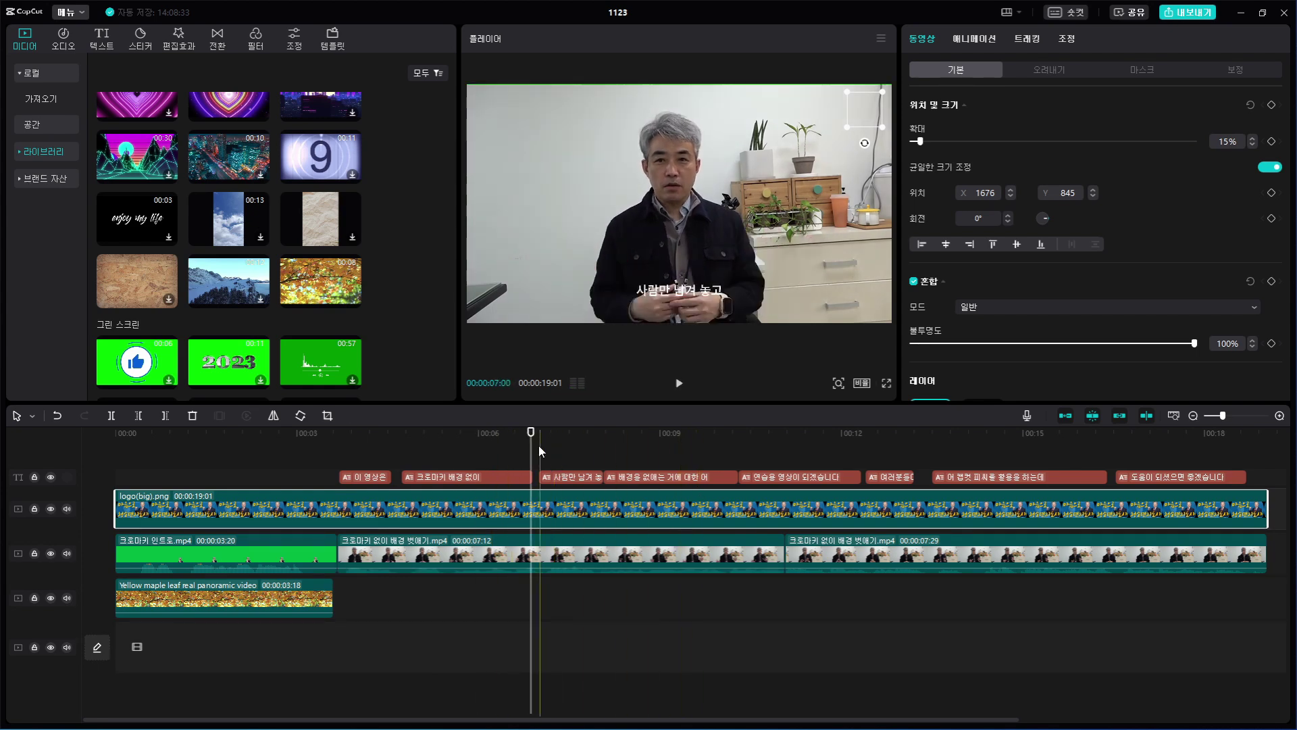
Examine whether the logo shows over the intro and over each presenter clip along the timeline.
click(680, 433)
click(835, 433)
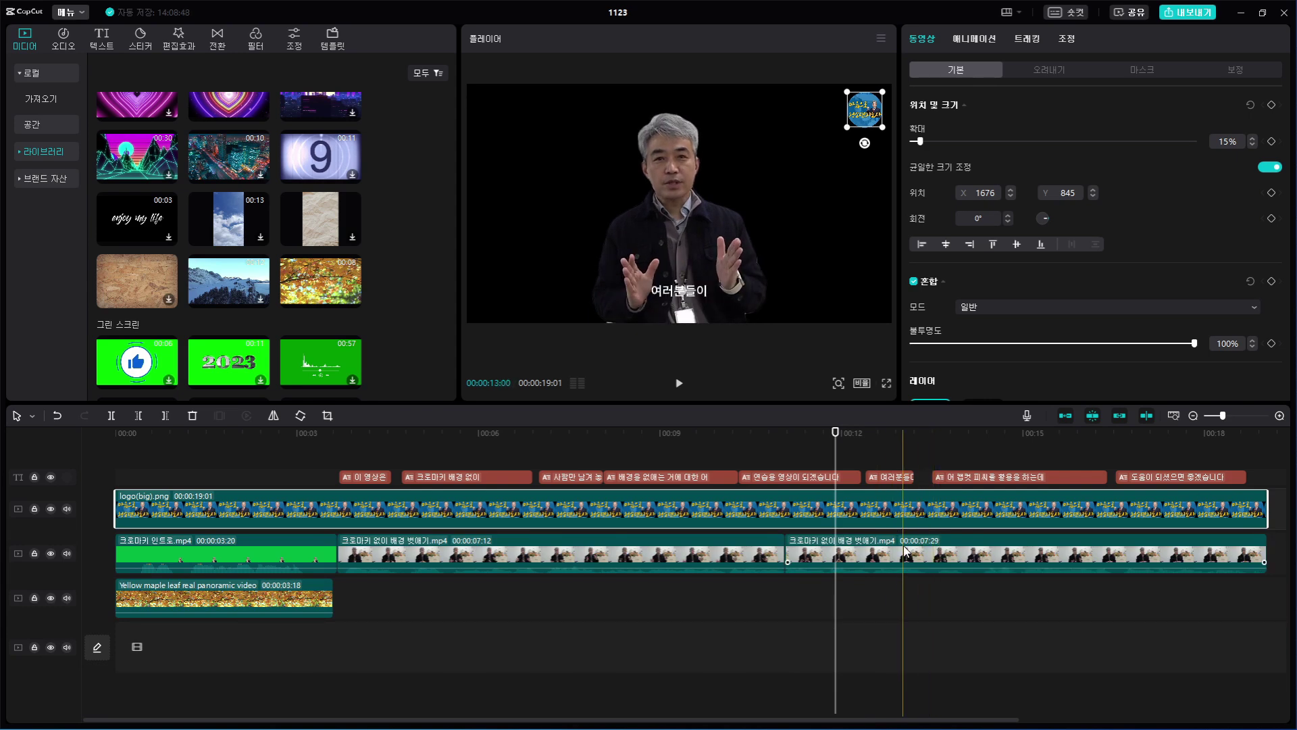
click(603, 510)
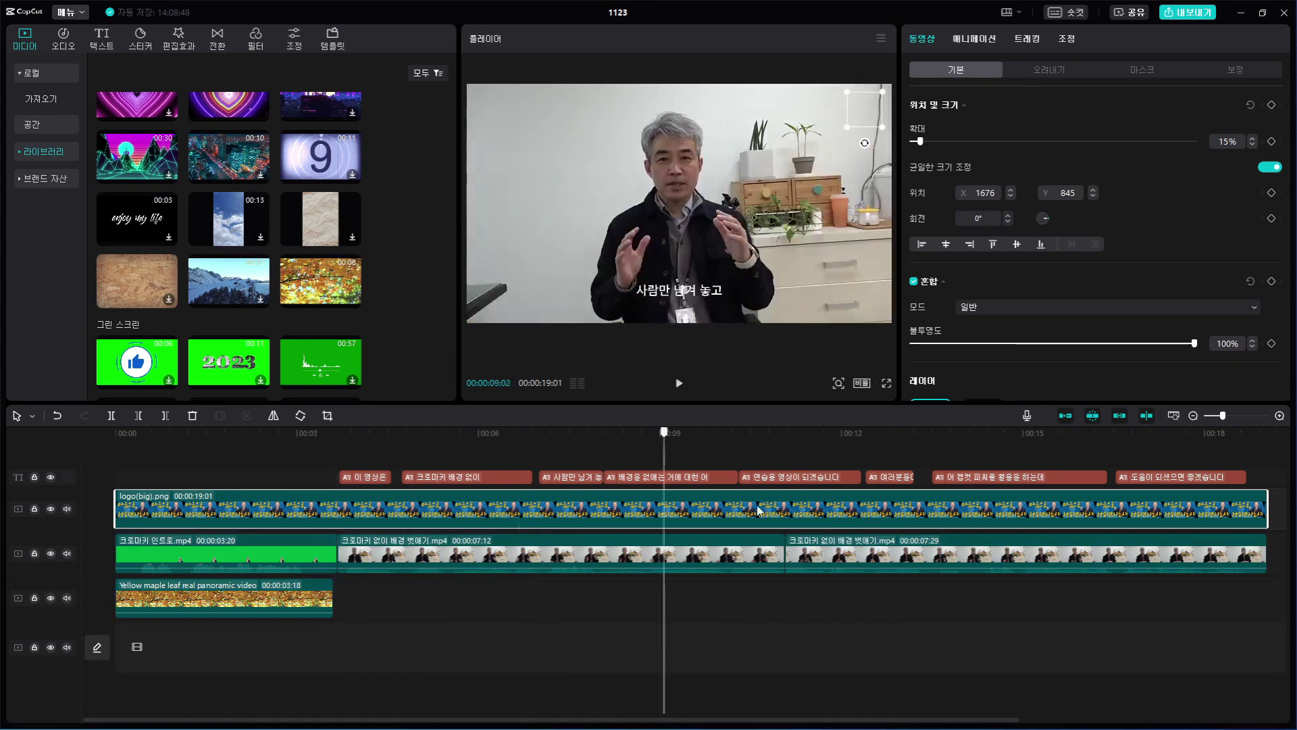
click(693, 517)
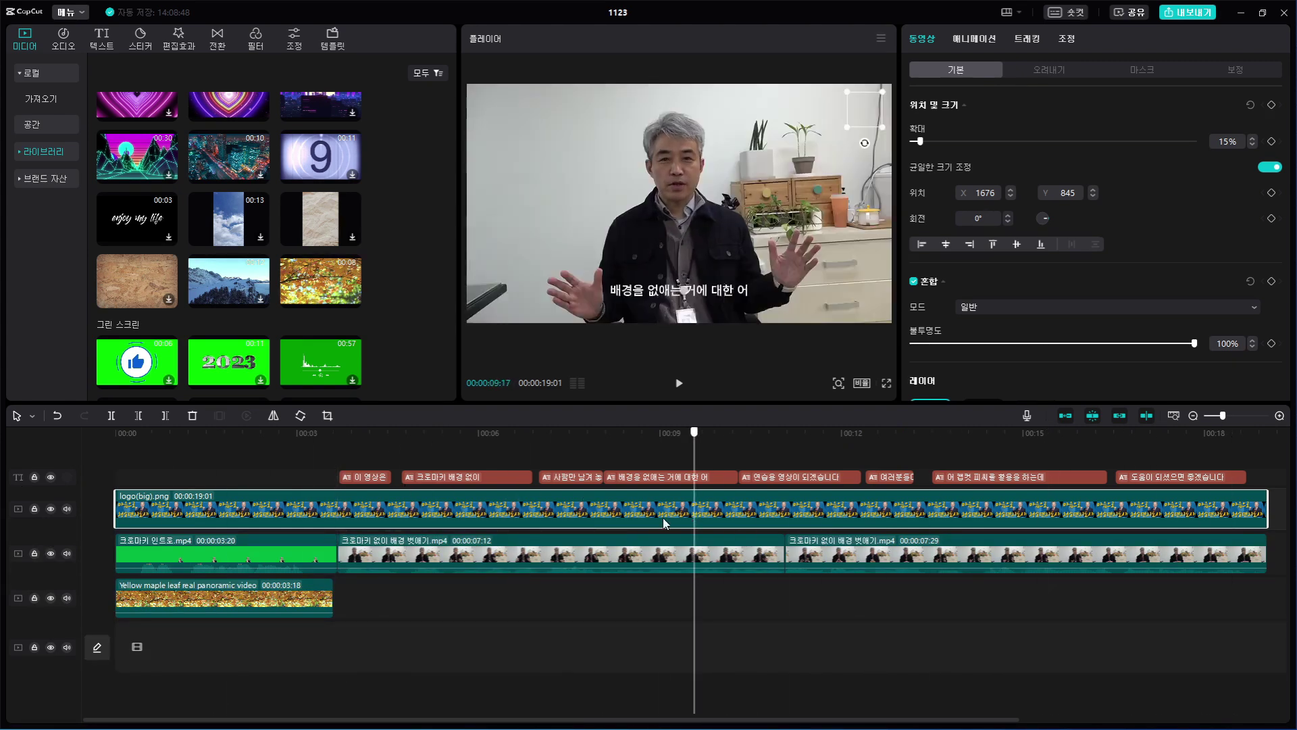
click(477, 534)
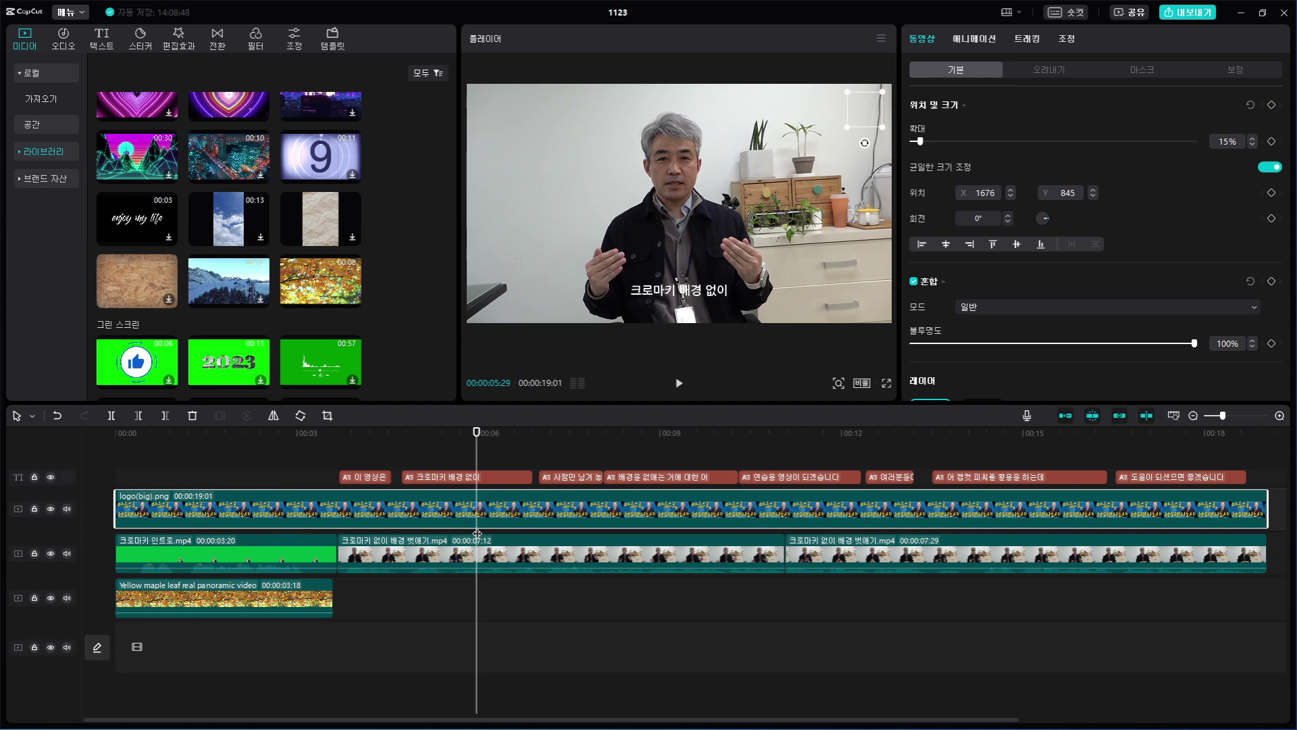
drag(477, 432, 129, 508)
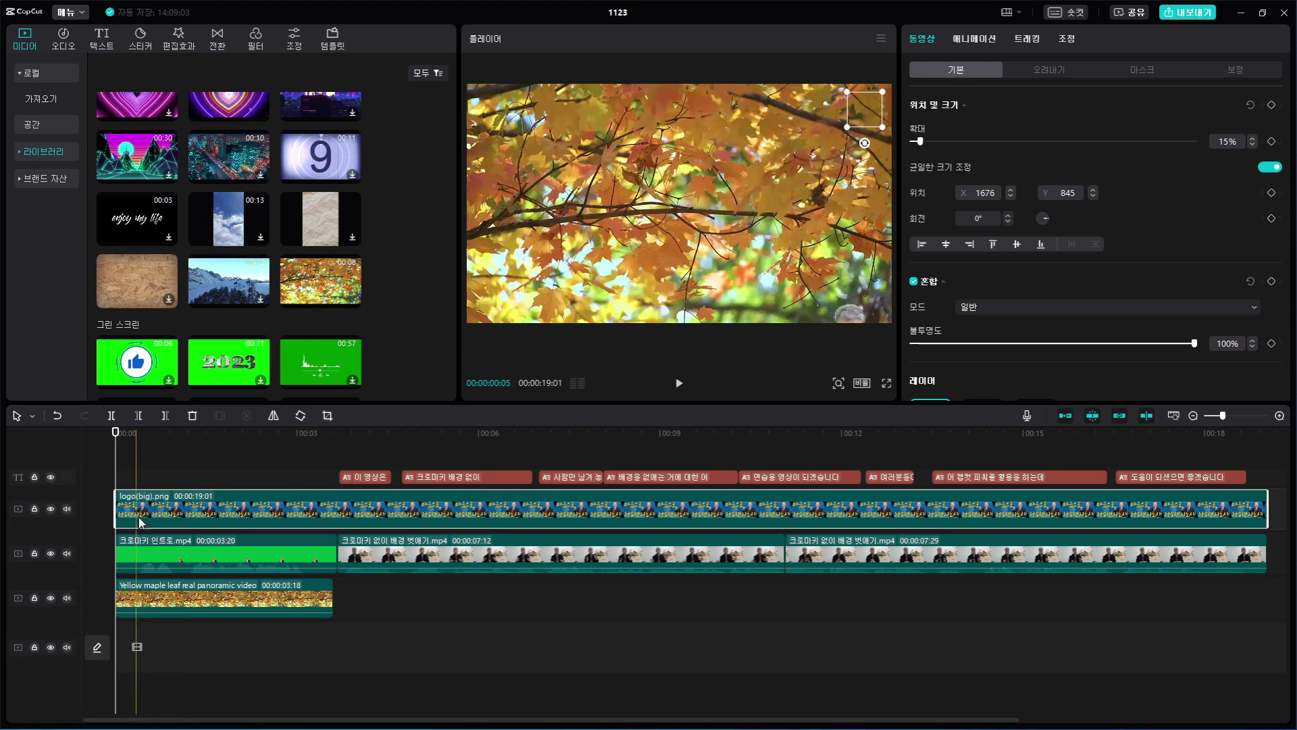
click(155, 473)
click(229, 476)
click(289, 512)
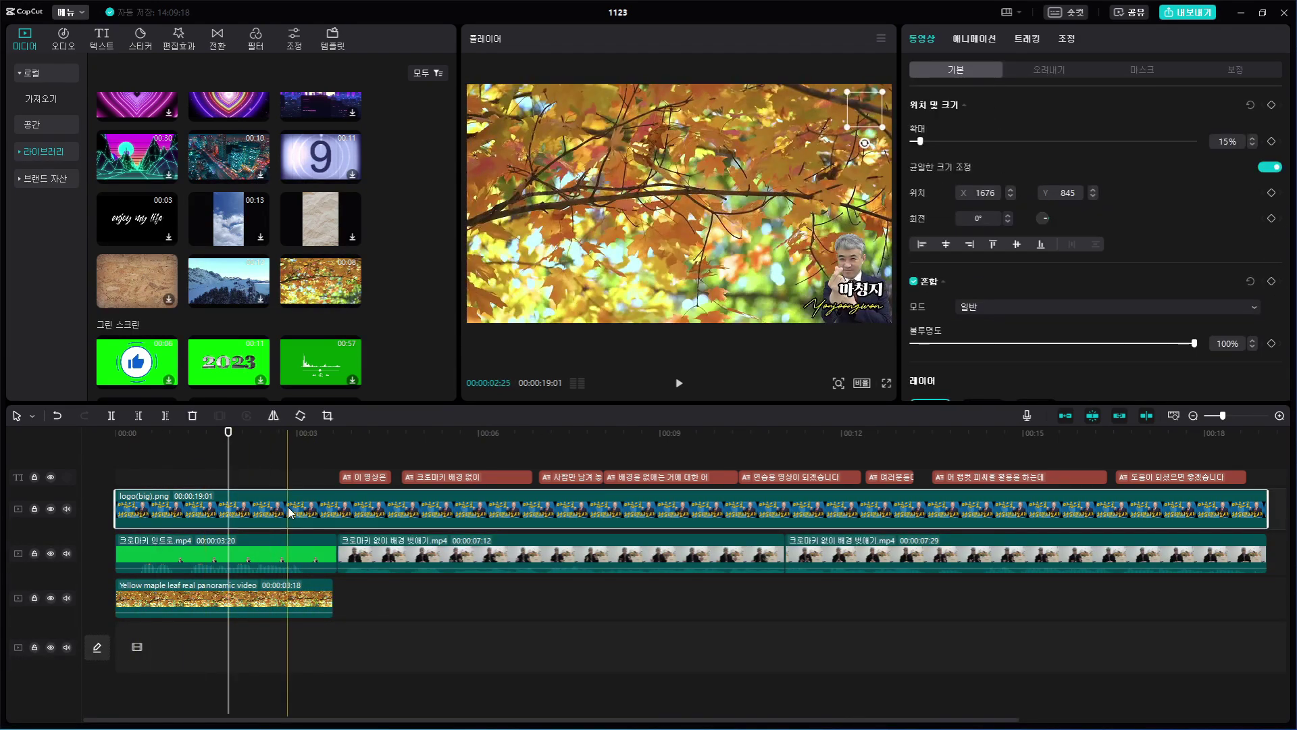
Replace the logo clip with a fresh logo(big).png lasting 00:00:19:01 above the other clips, scaled to 21% at X 1633, Y 812.
key(Delete)
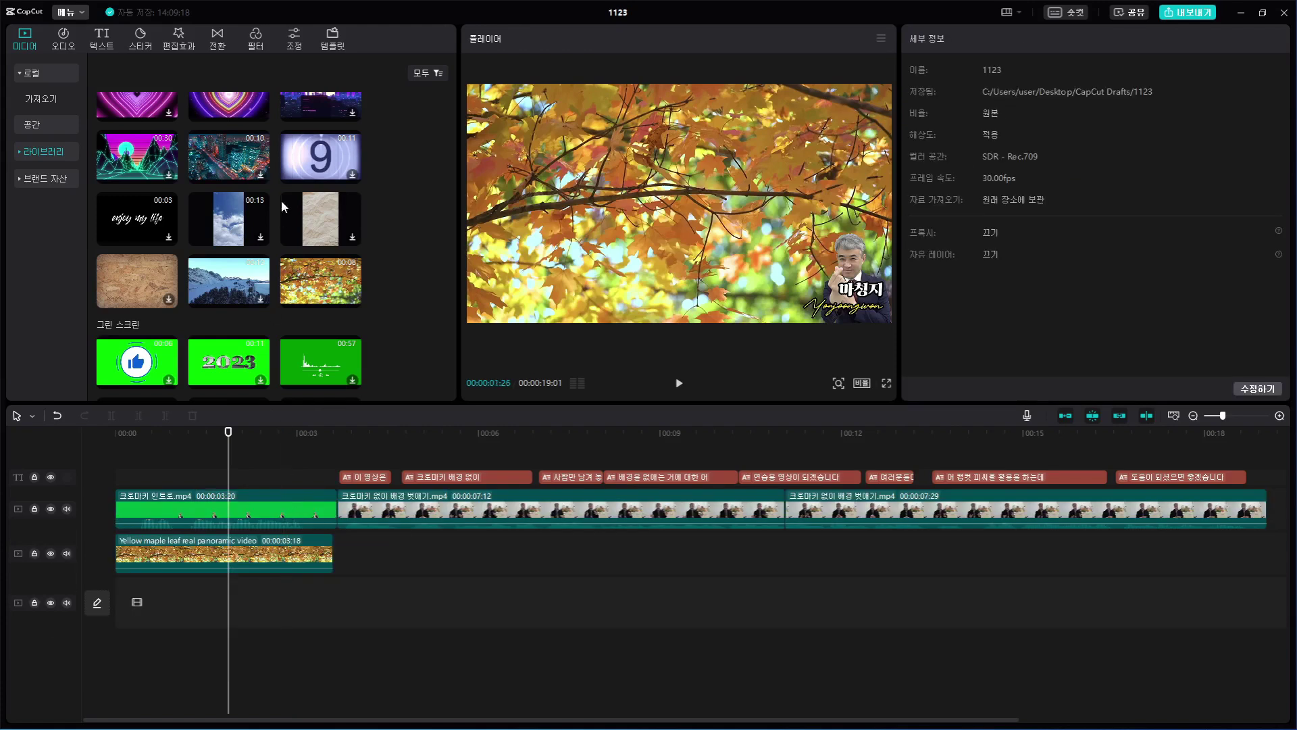
click(43, 99)
drag(321, 133, 103, 476)
drag(418, 508, 1265, 504)
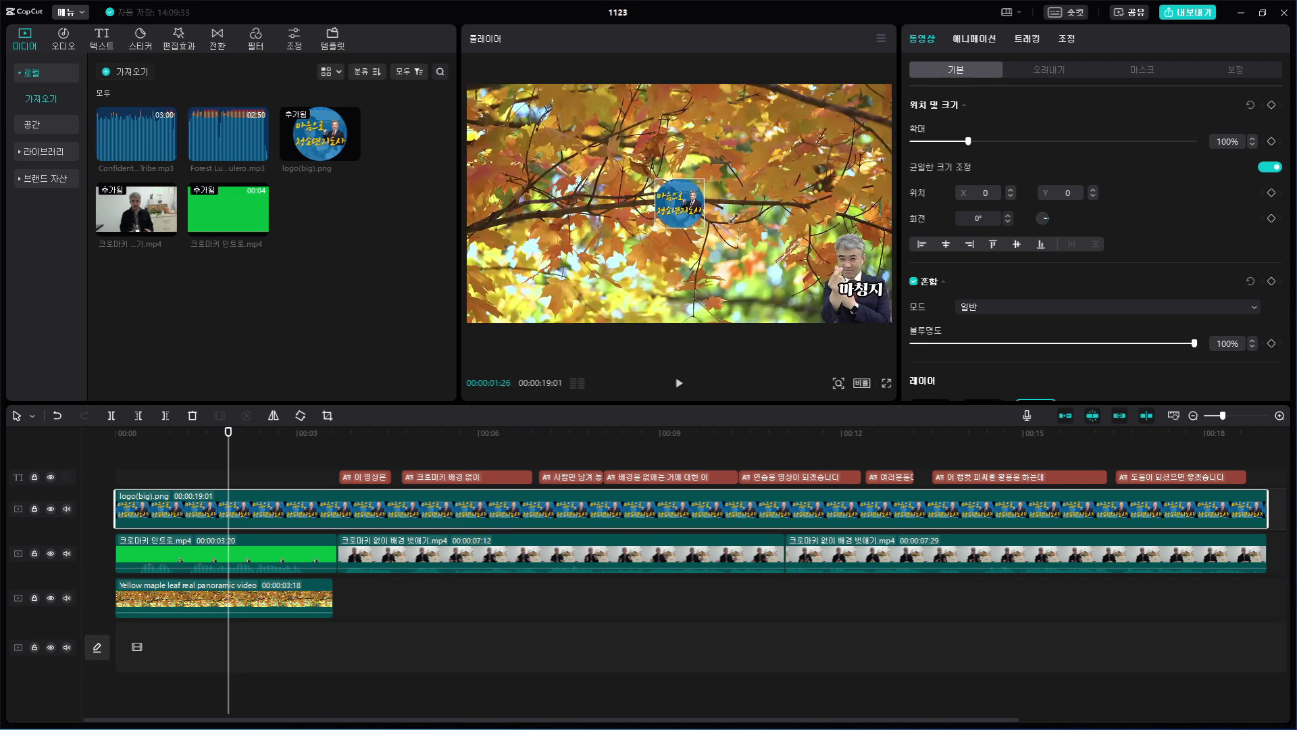
drag(692, 211, 871, 121)
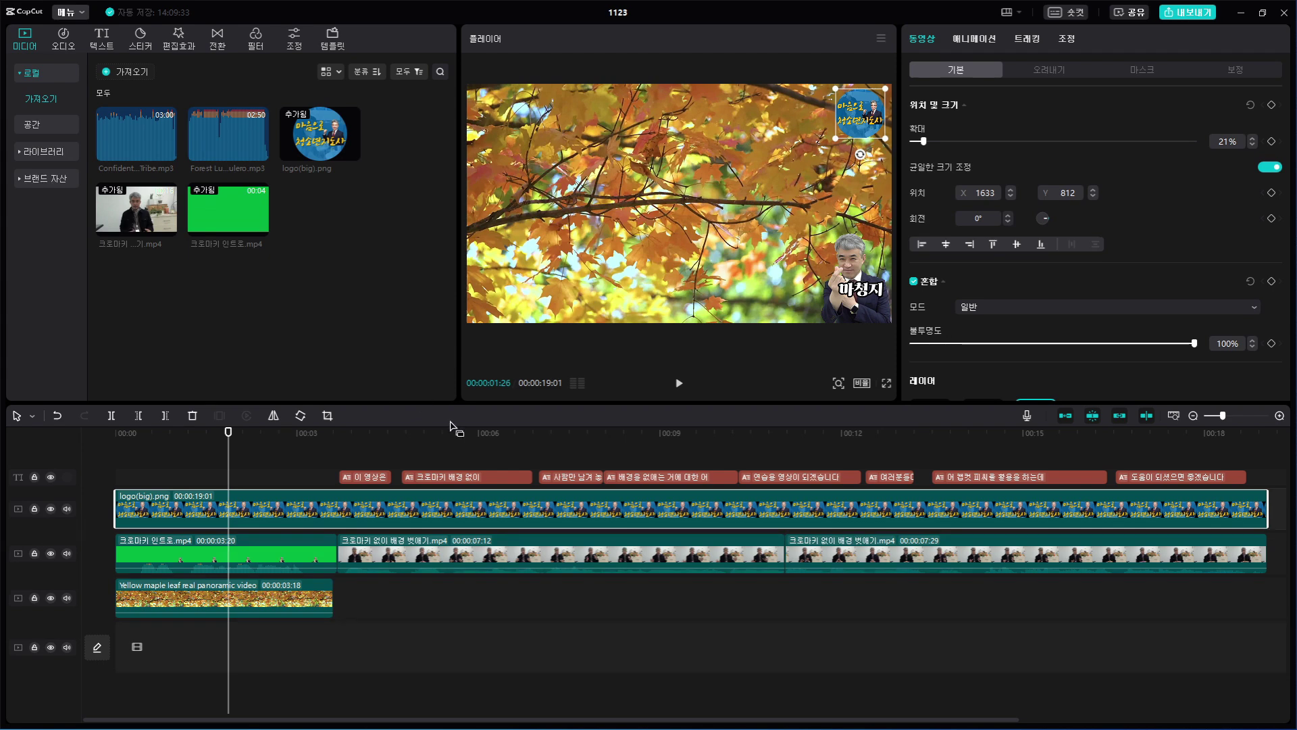
click(506, 344)
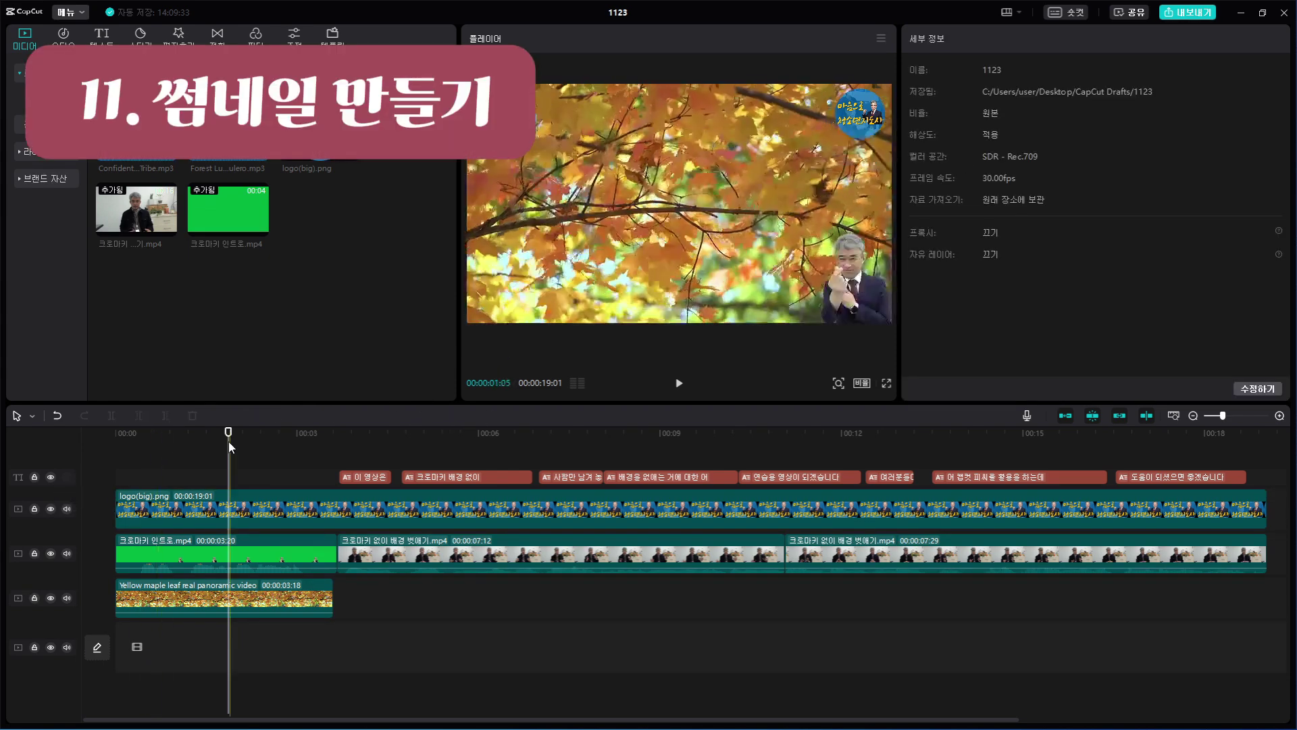
Add a default text clip at 00:00:00:00 above the captions and extend it to the end of the intro clip.
drag(226, 442, 25, 436)
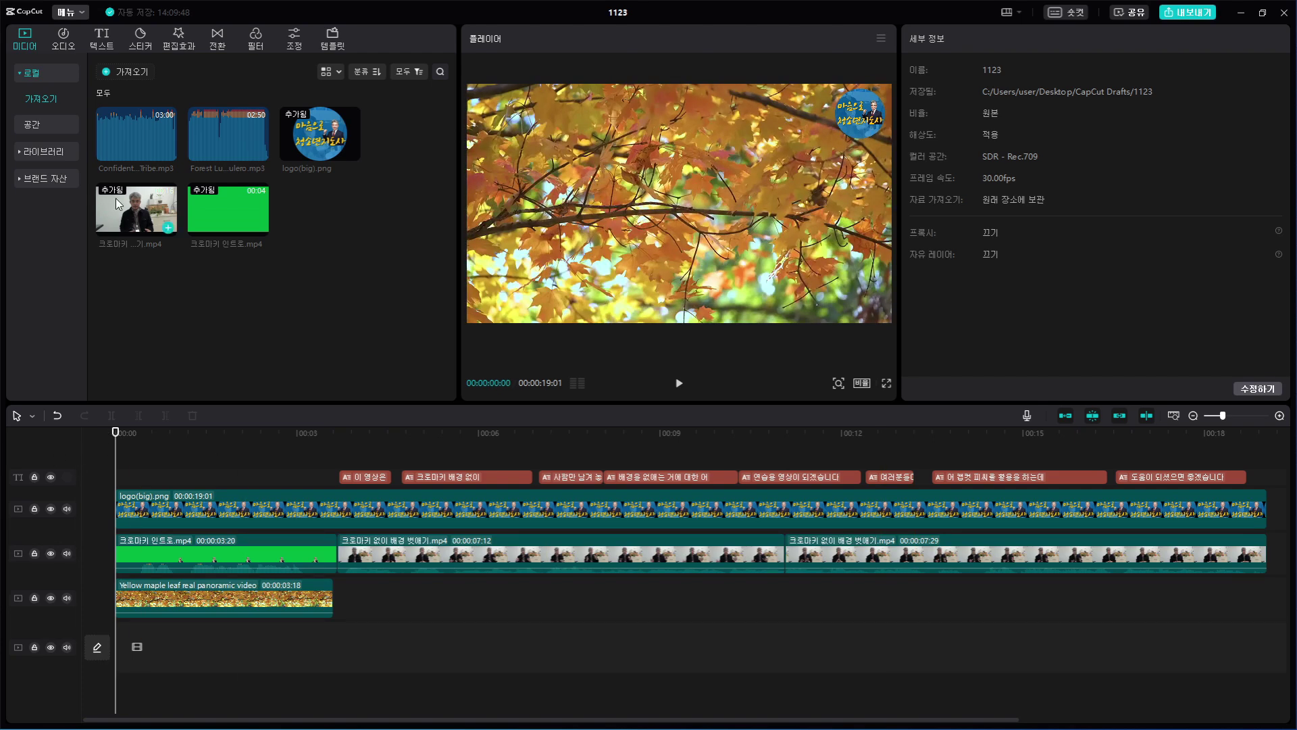
click(102, 39)
drag(114, 103, 104, 444)
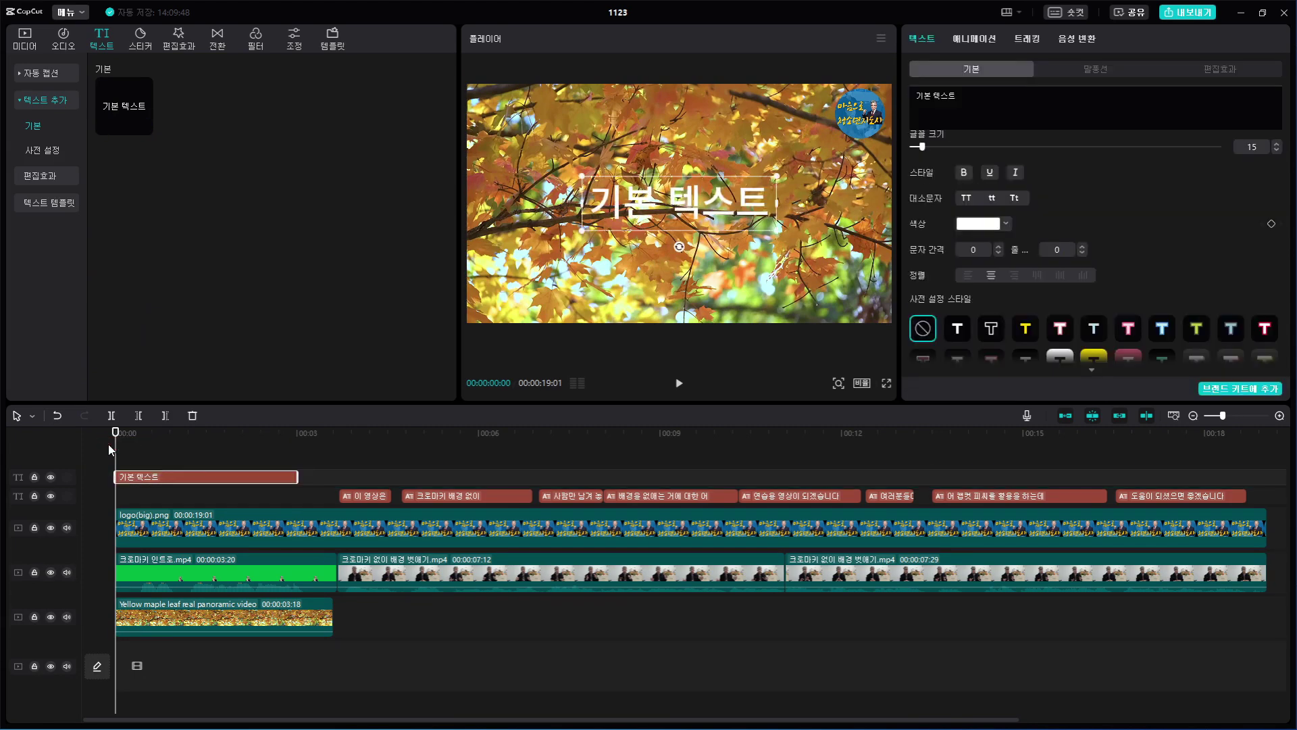
drag(297, 481, 334, 477)
Replace the default text with two lines: "캡컷PC만으로" and "멋진 동영상 만들기".
click(963, 95)
key(ctrl+a)
text(캡컷)
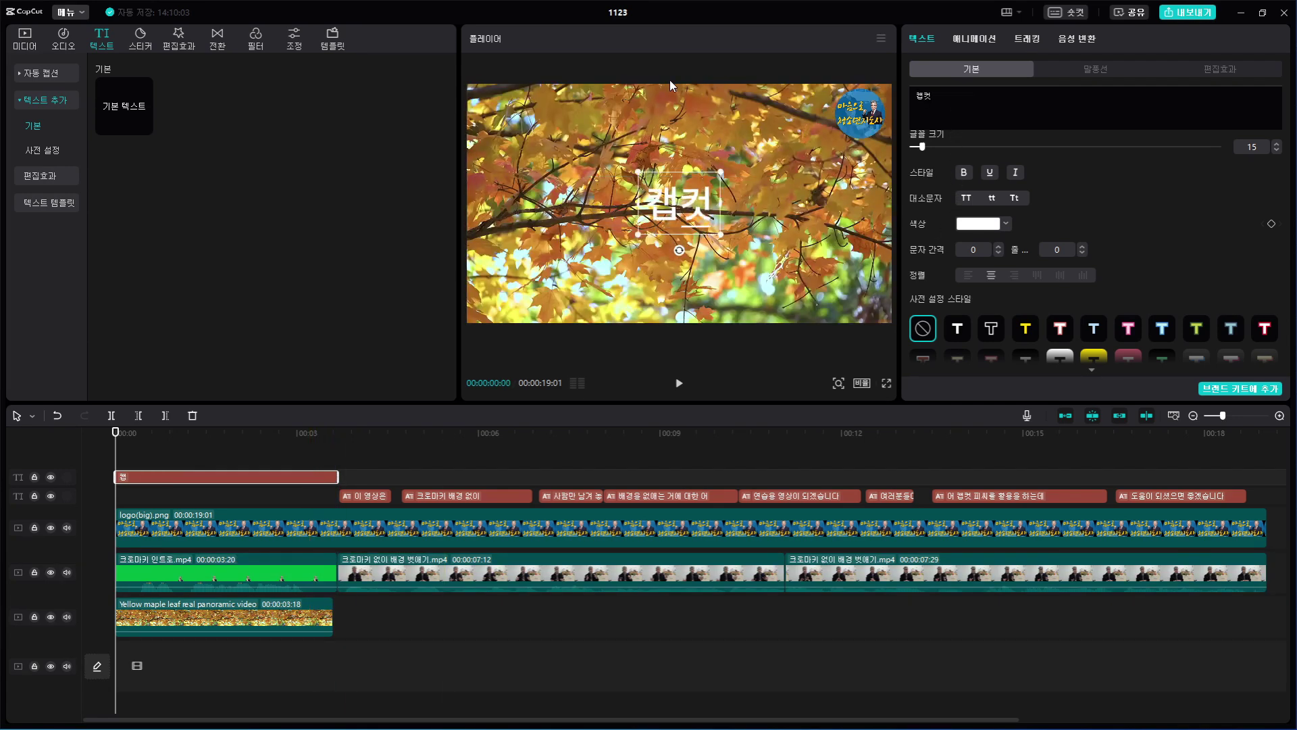
text(PC만으로)
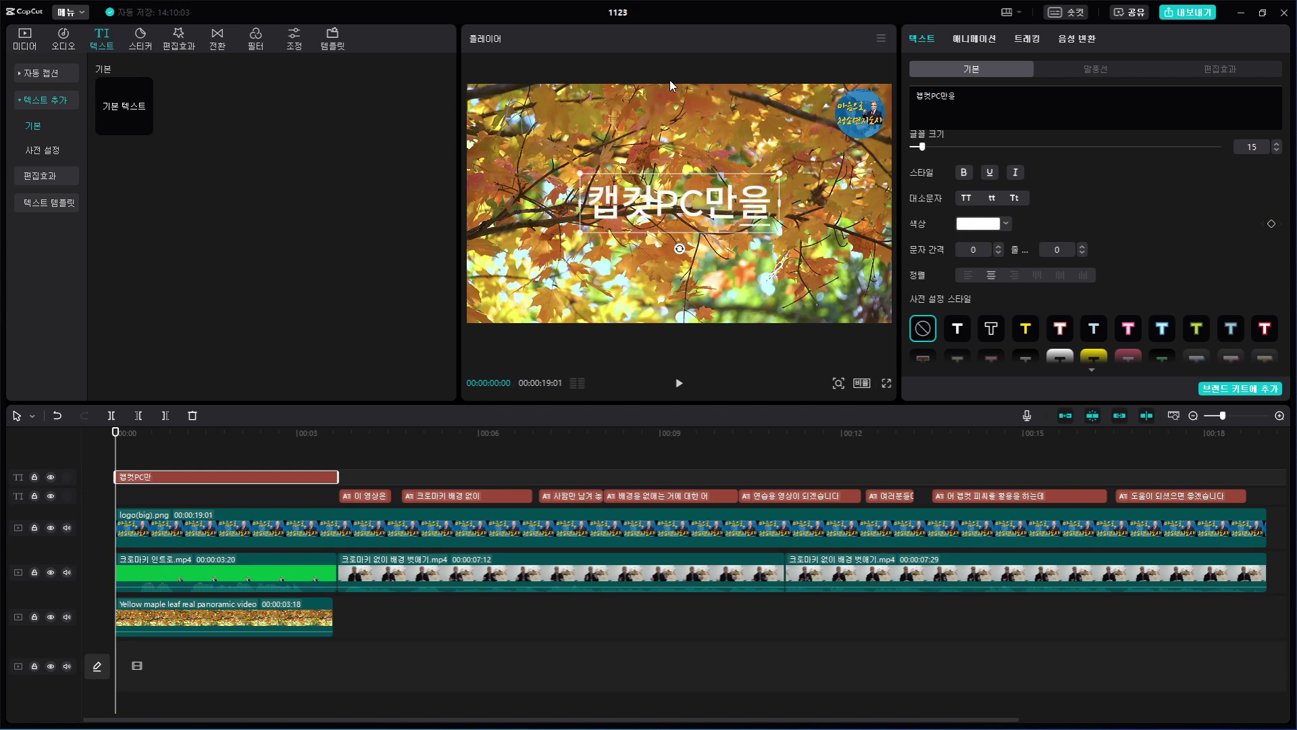
key(Return)
text(멋진 동영상 만)
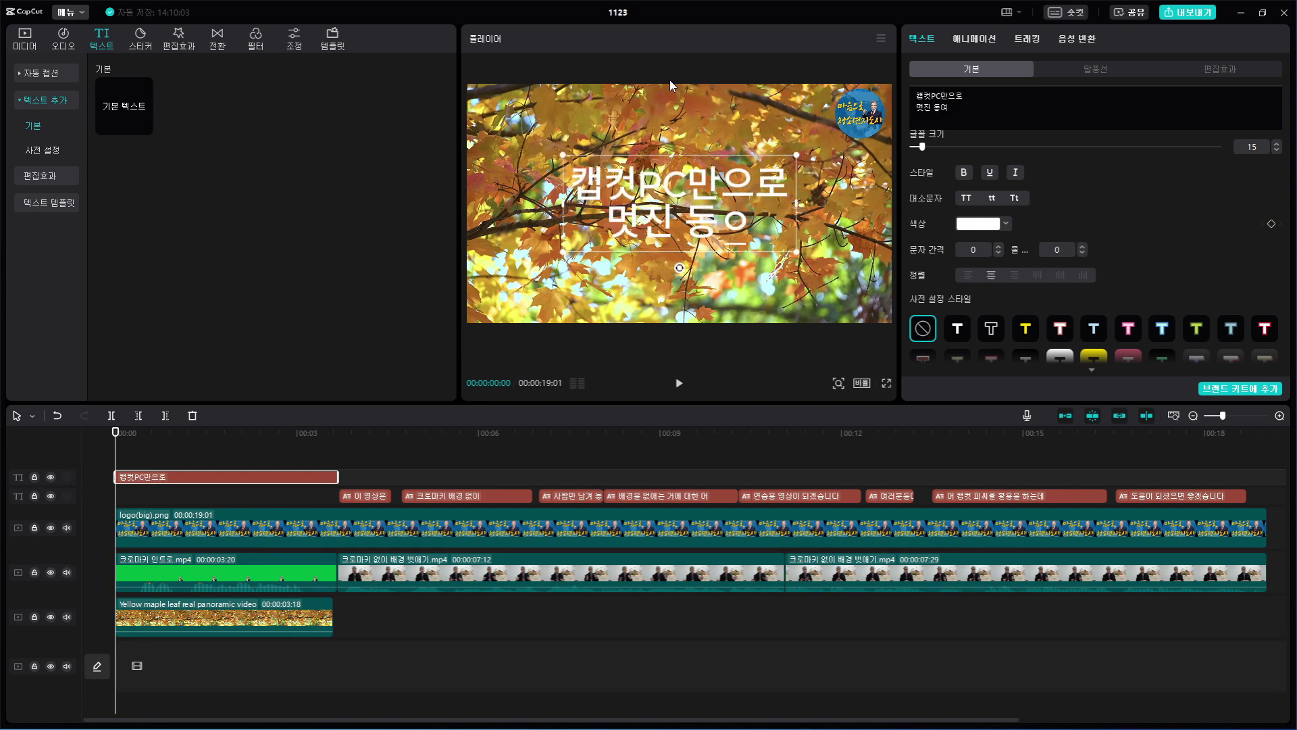
text(들기)
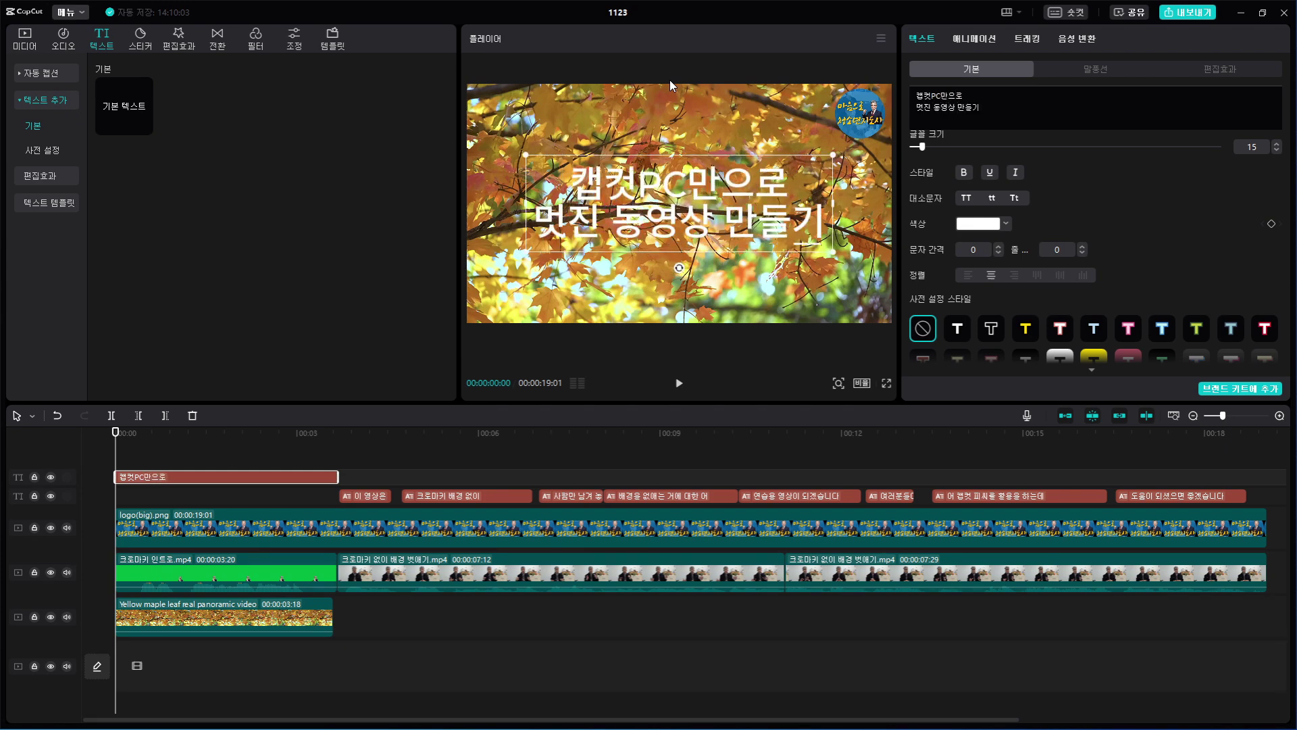
Style the title in the 가나초콜릿 font with the black, white-outlined preset, then enlarge it slightly and shift it a little left.
scroll(960, 159, up, 2)
click(990, 159)
click(1004, 273)
click(997, 374)
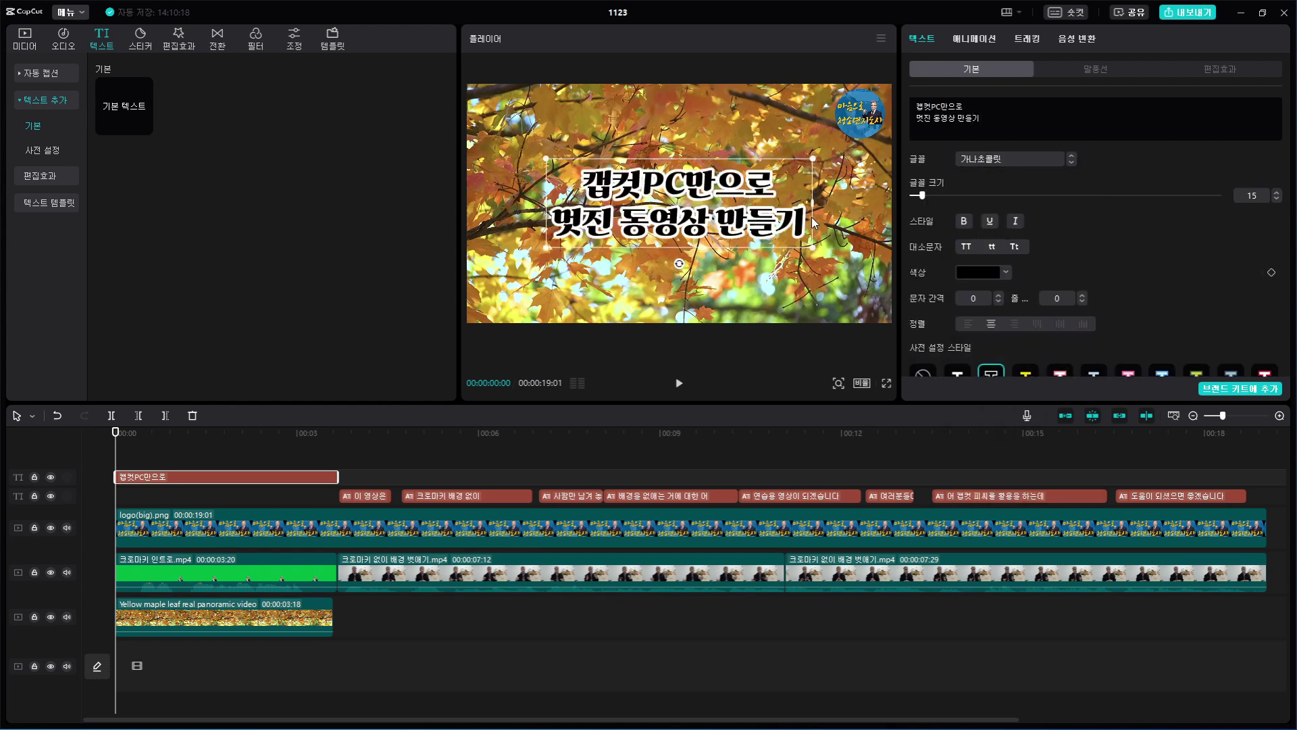
scroll(816, 238, up, 2)
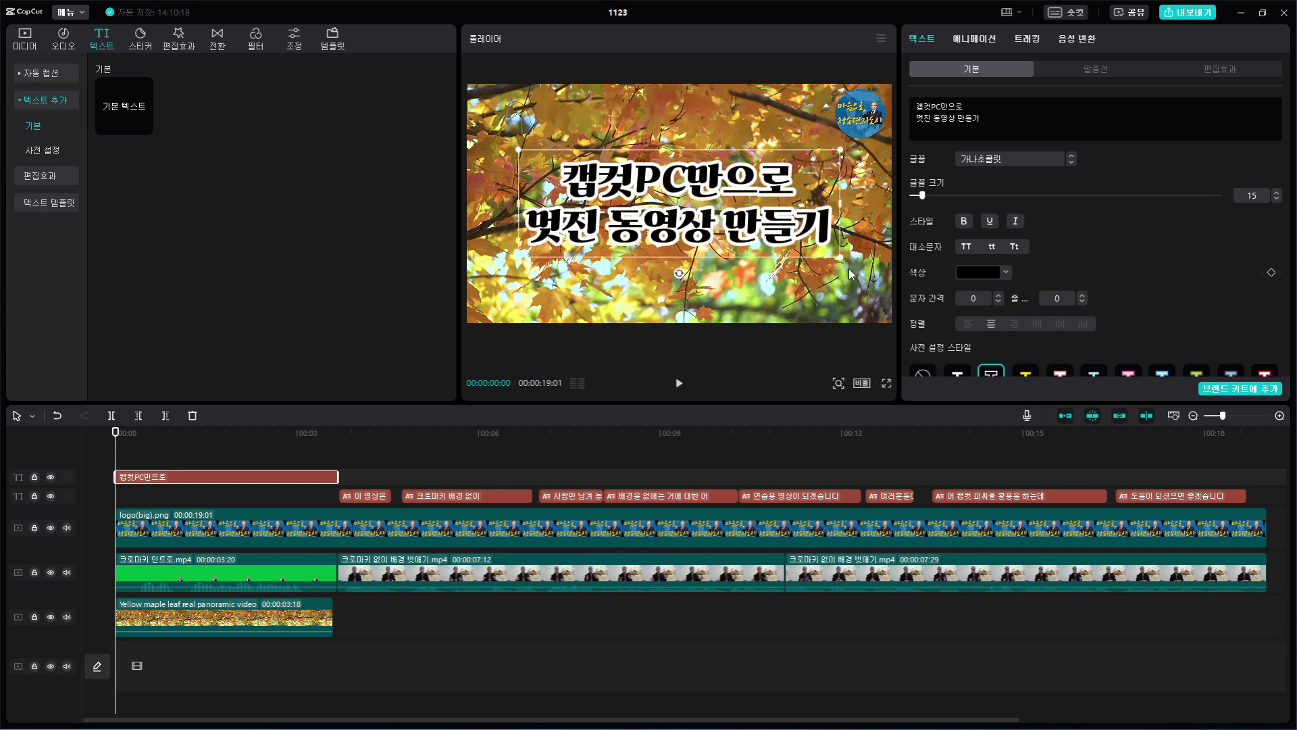
scroll(784, 237, up, 1)
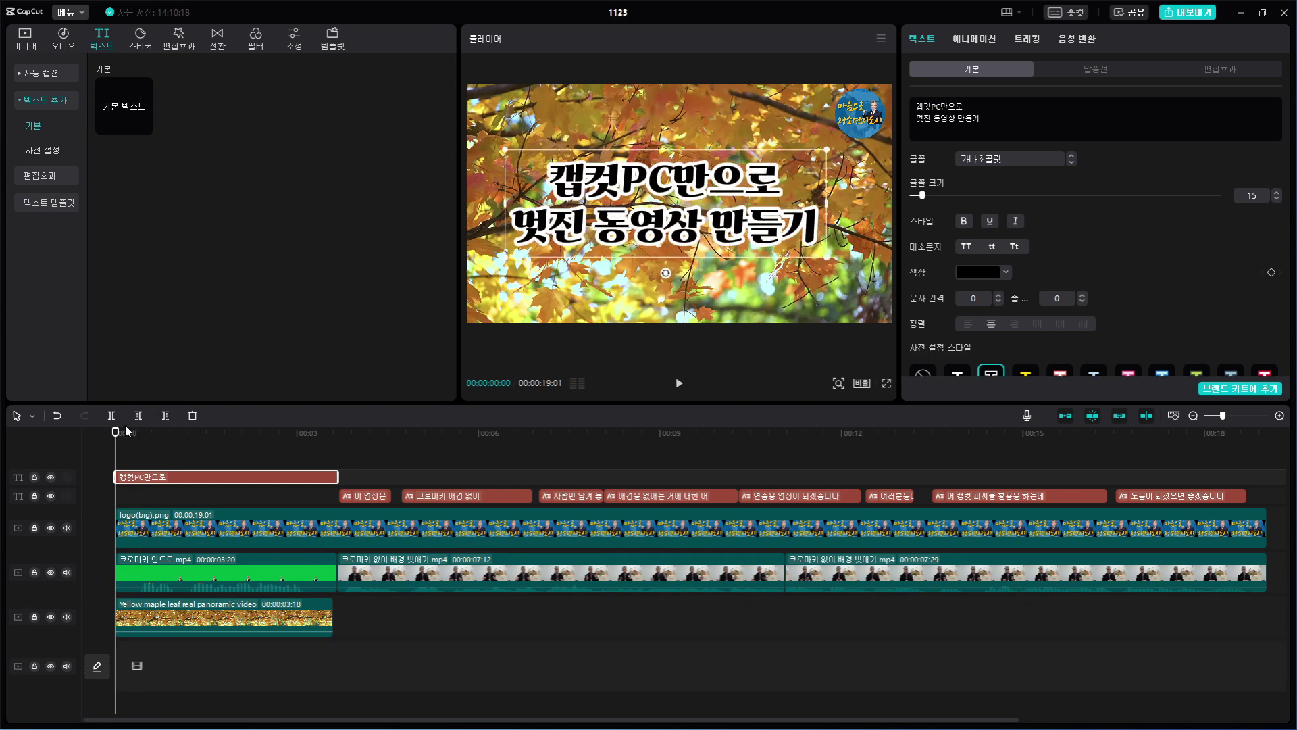
Export the frame at 00:00:03:09 as a 1080P PNG still named 1123 in a chosen desktop location.
drag(127, 432, 315, 444)
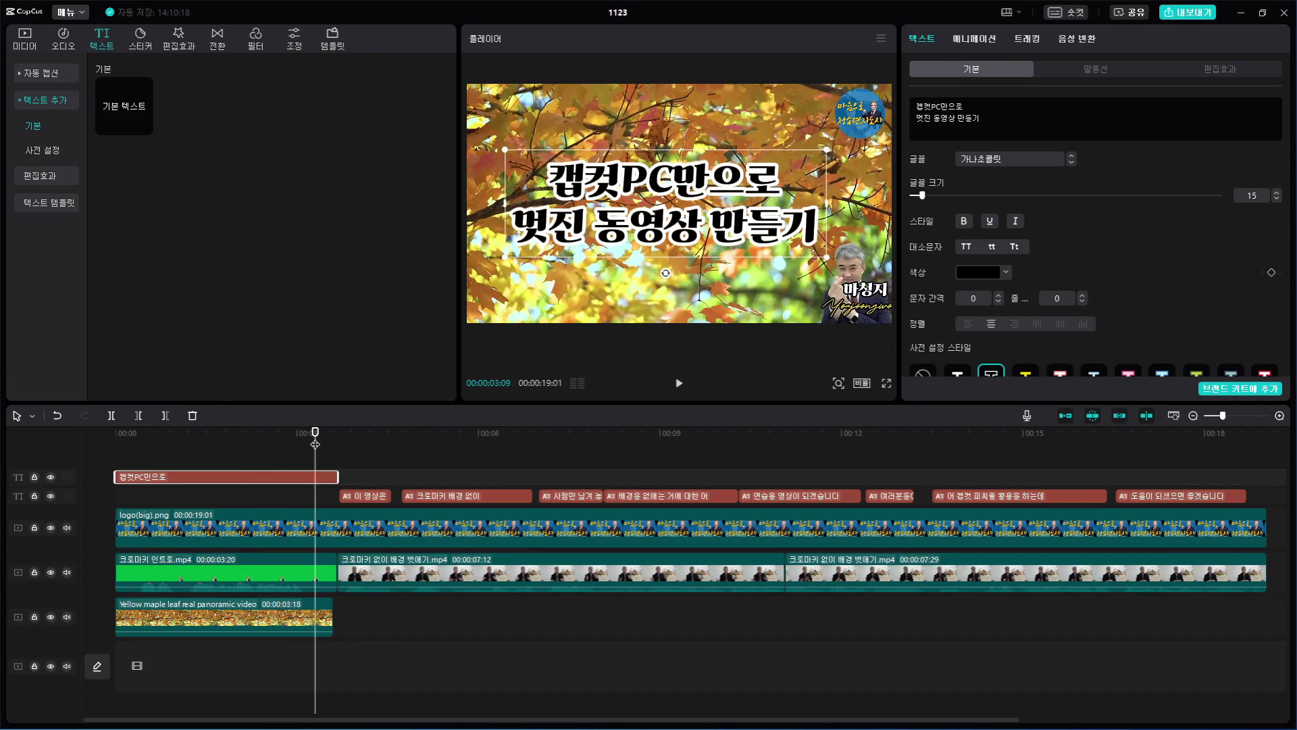
click(584, 425)
click(315, 439)
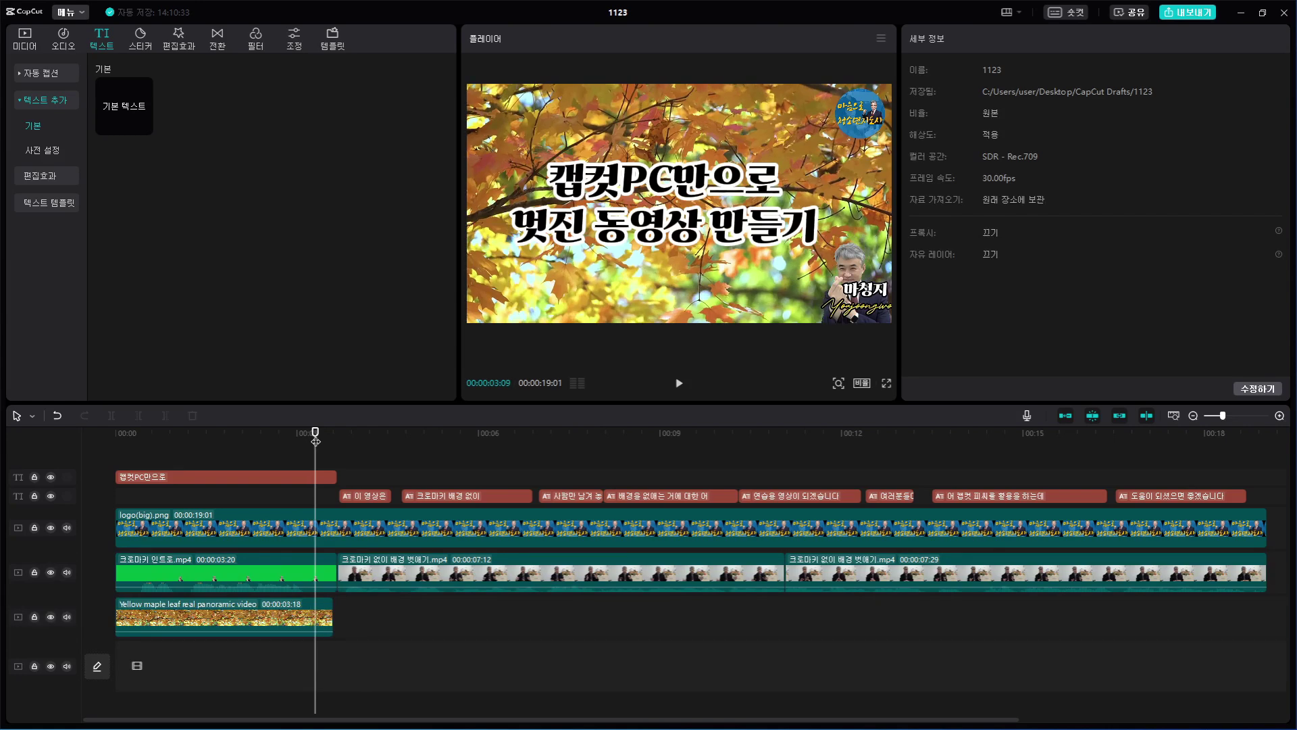
key(ctrl)
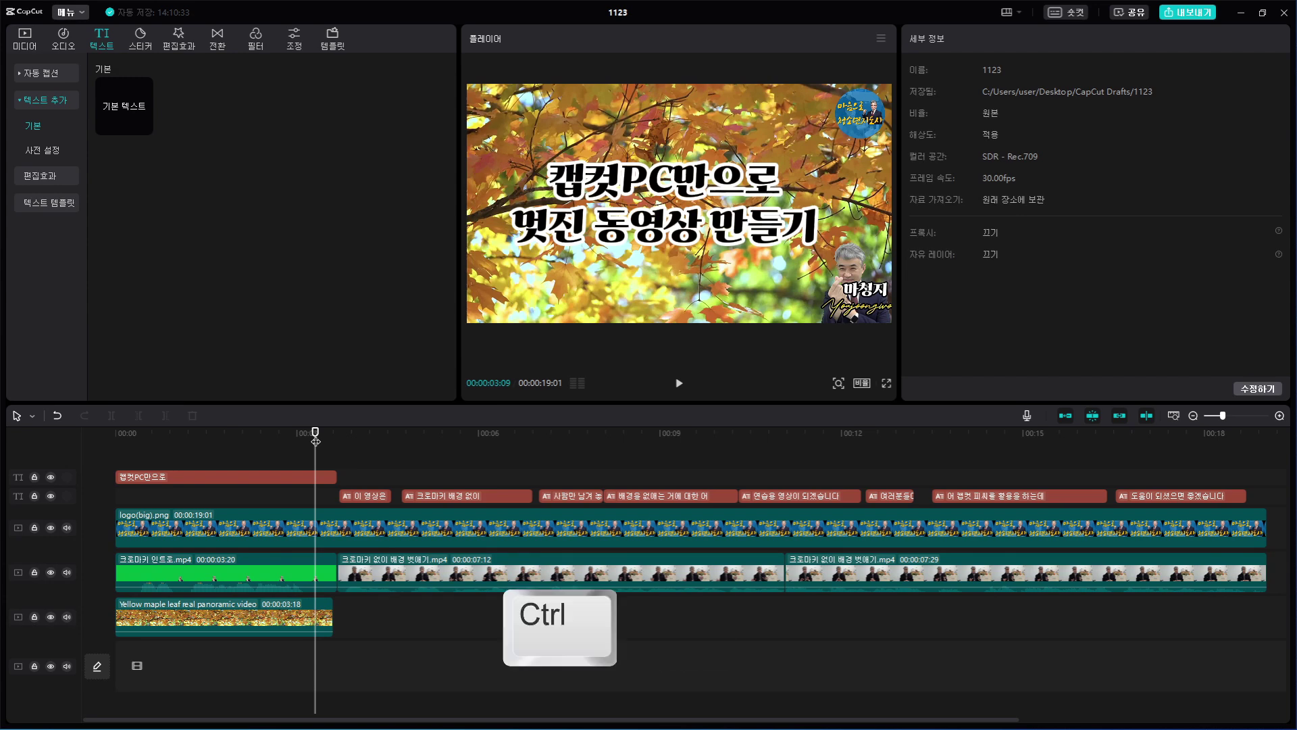
key(ctrl+s)
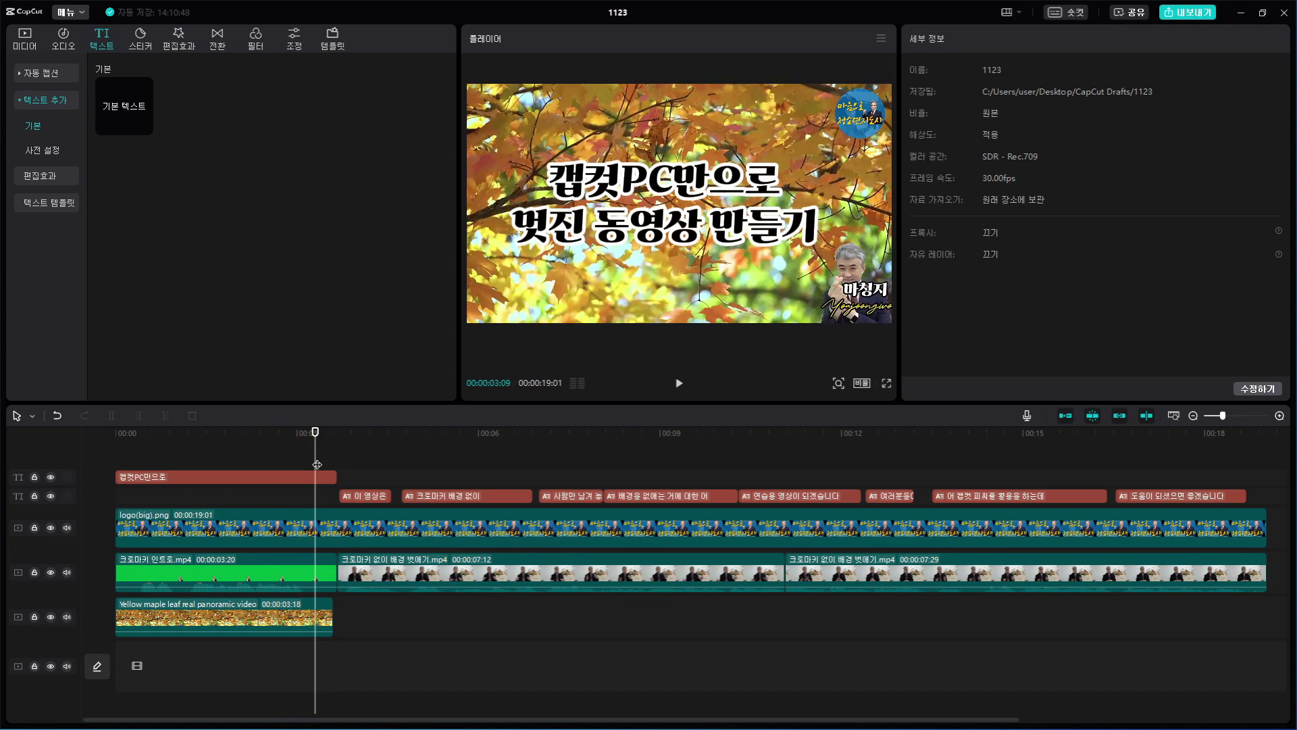
key(ctrl+s)
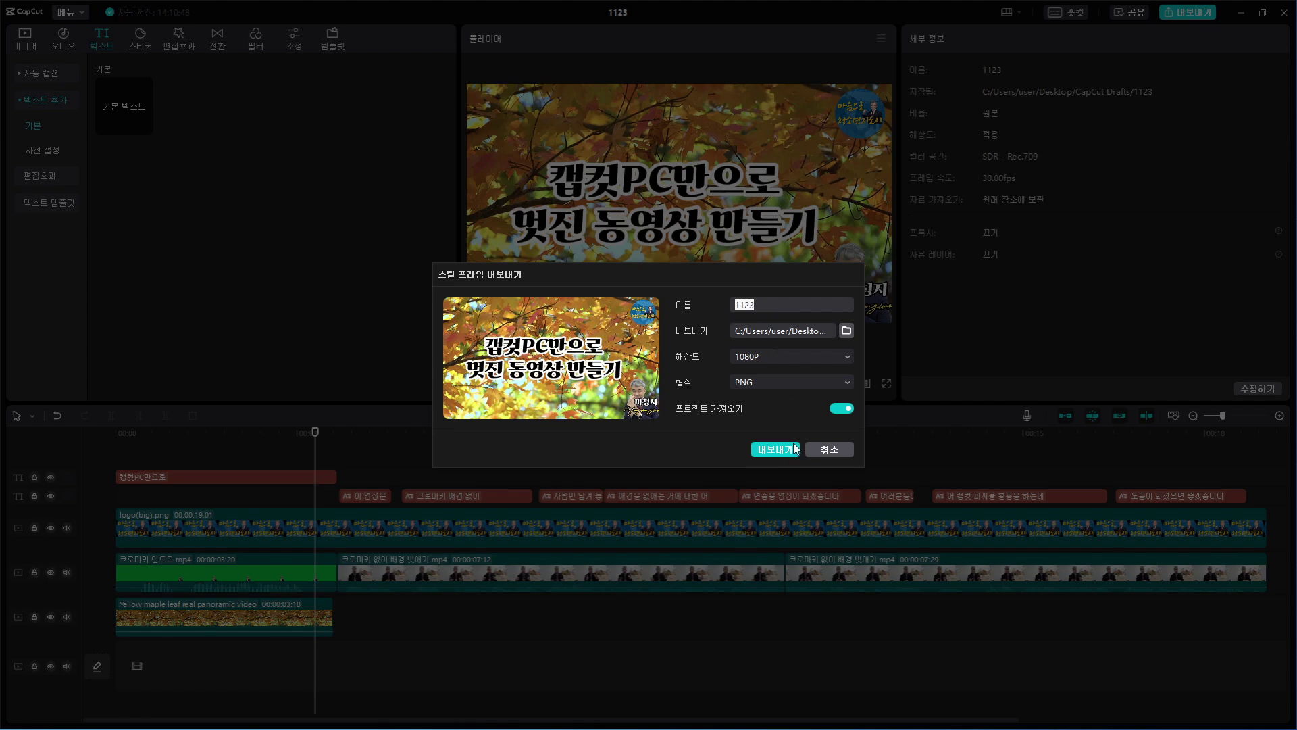
click(846, 330)
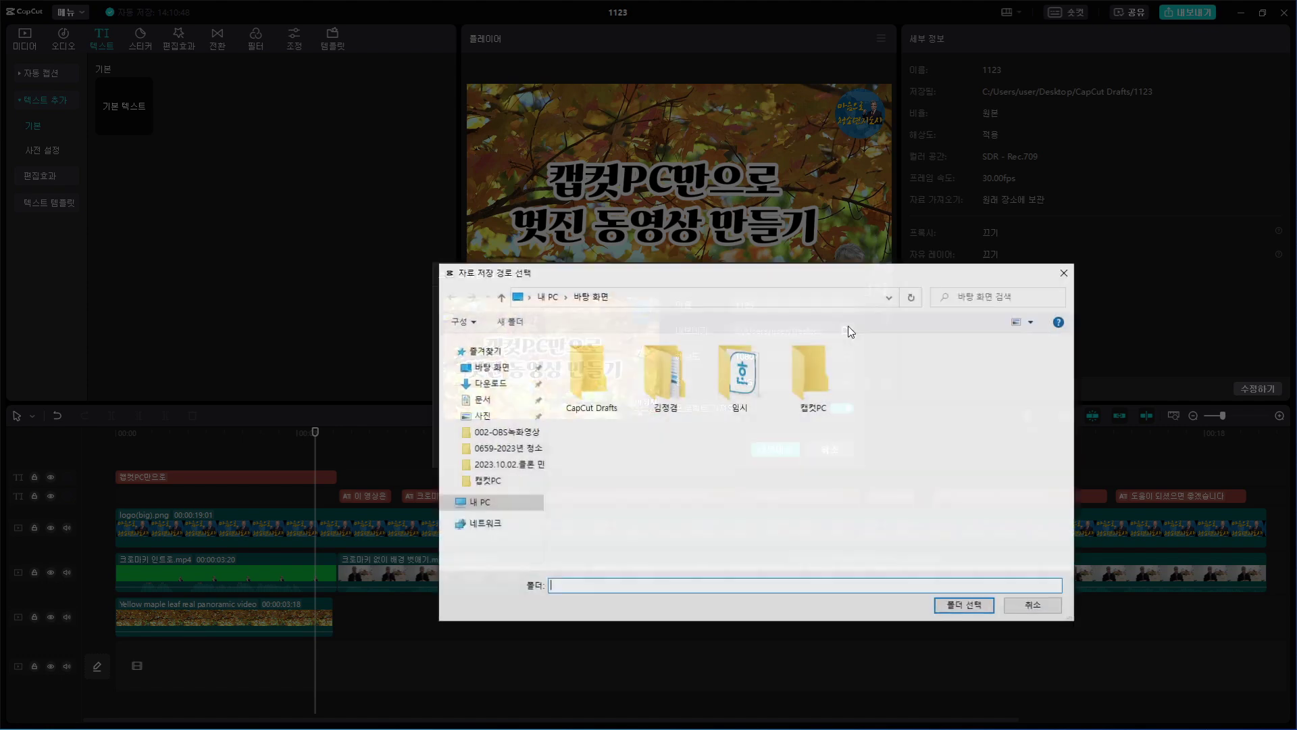
click(965, 606)
click(779, 451)
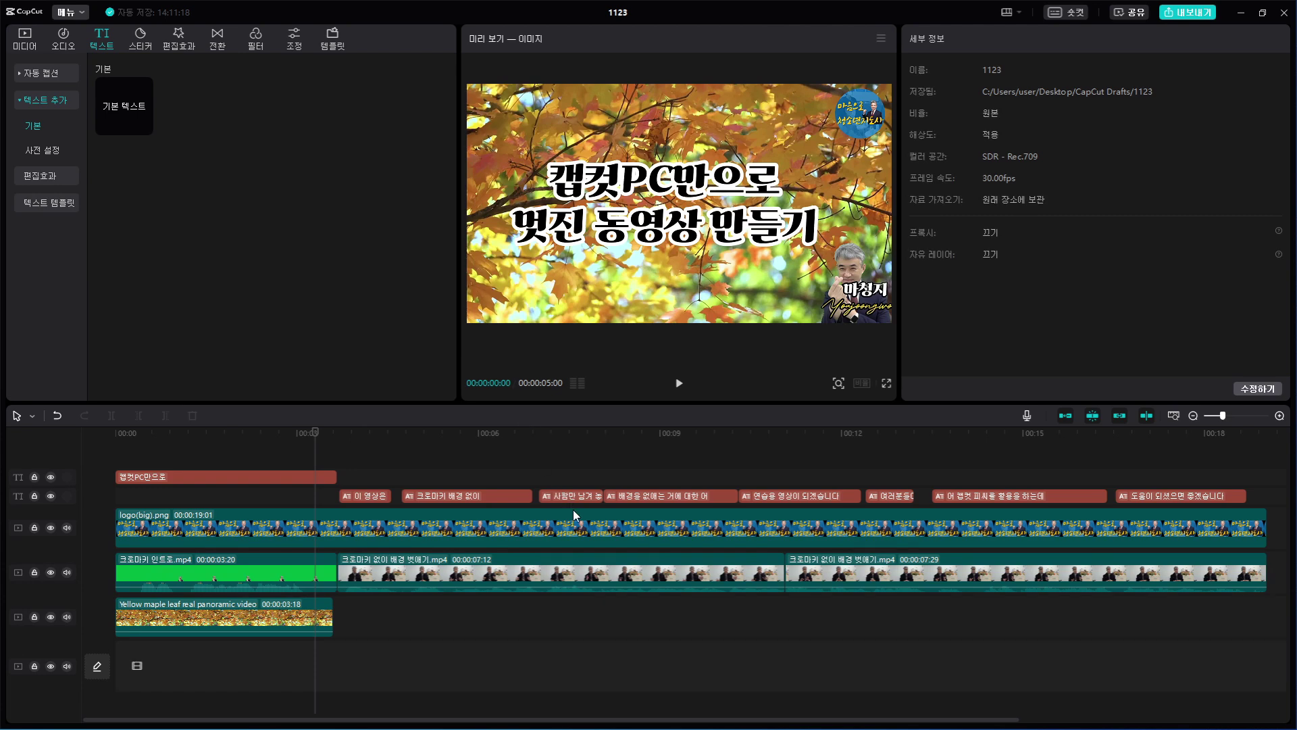
Export the full video as 1123 in 1080P, H.264, mp4 at 30fps after choosing its desktop save location.
click(359, 448)
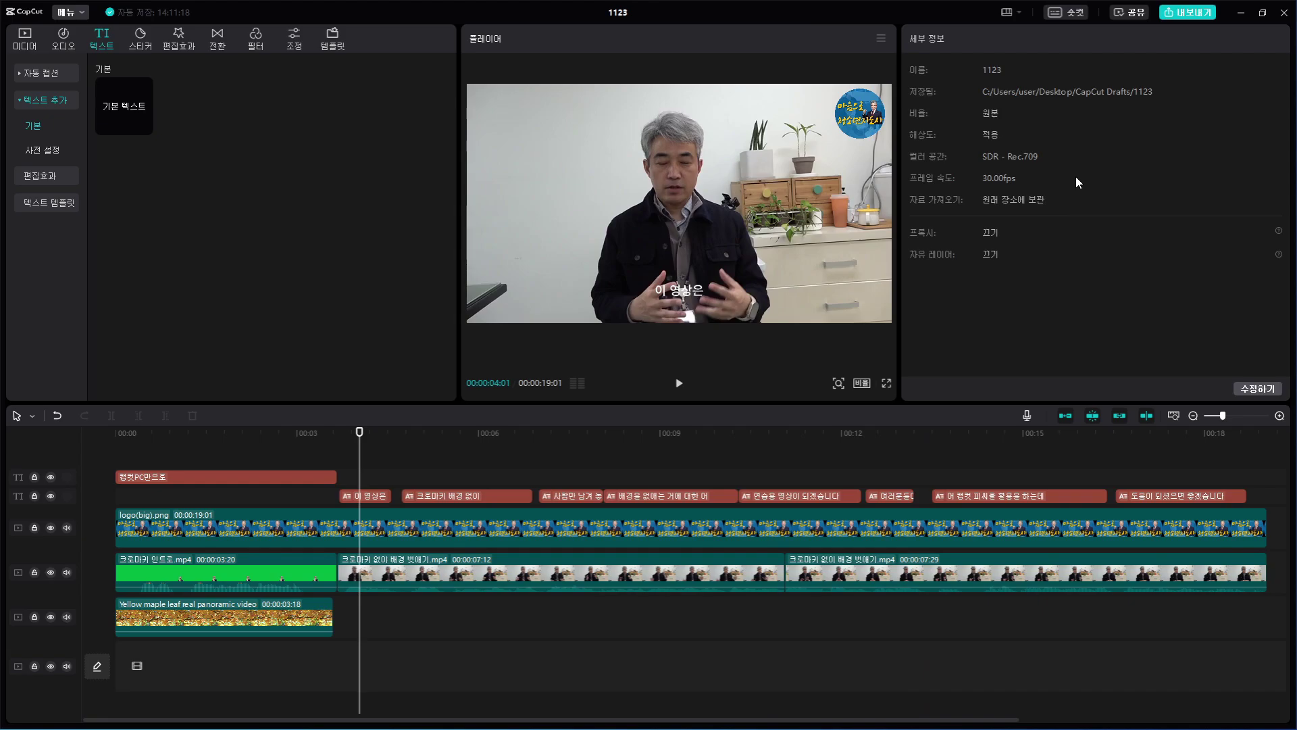
click(1199, 14)
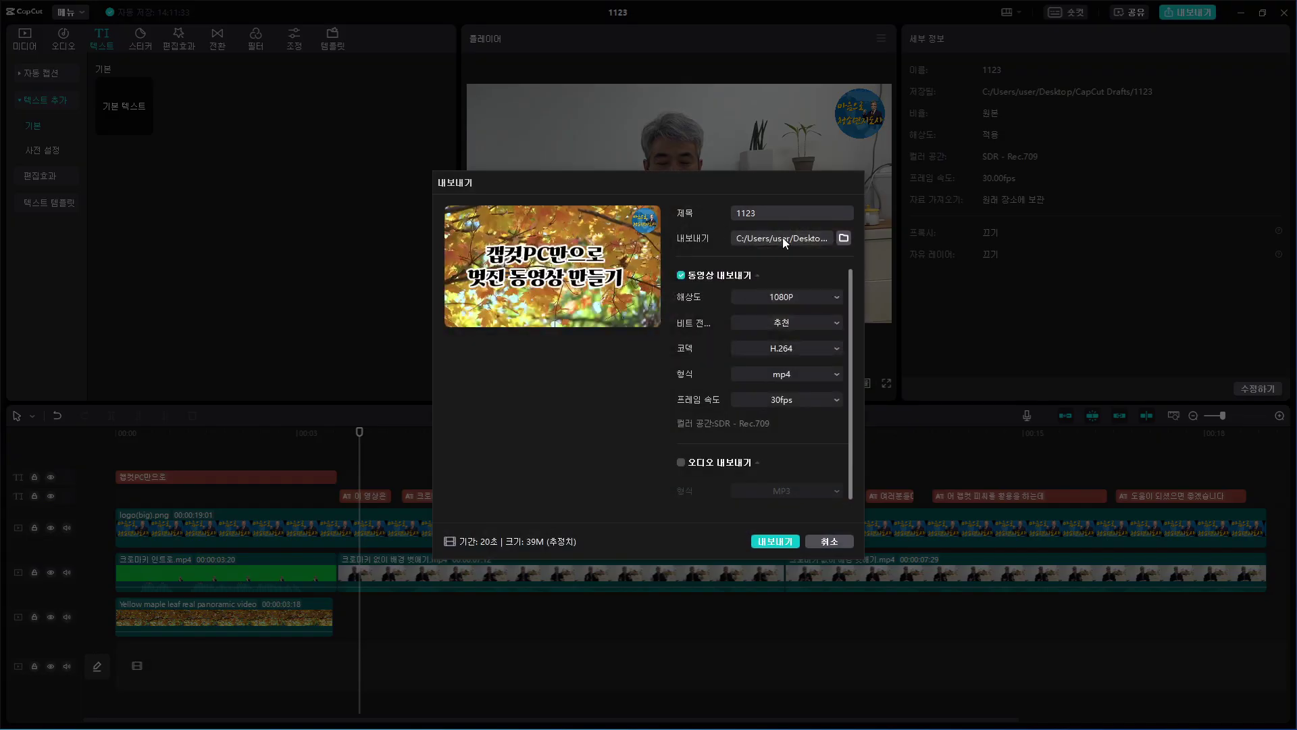
click(843, 239)
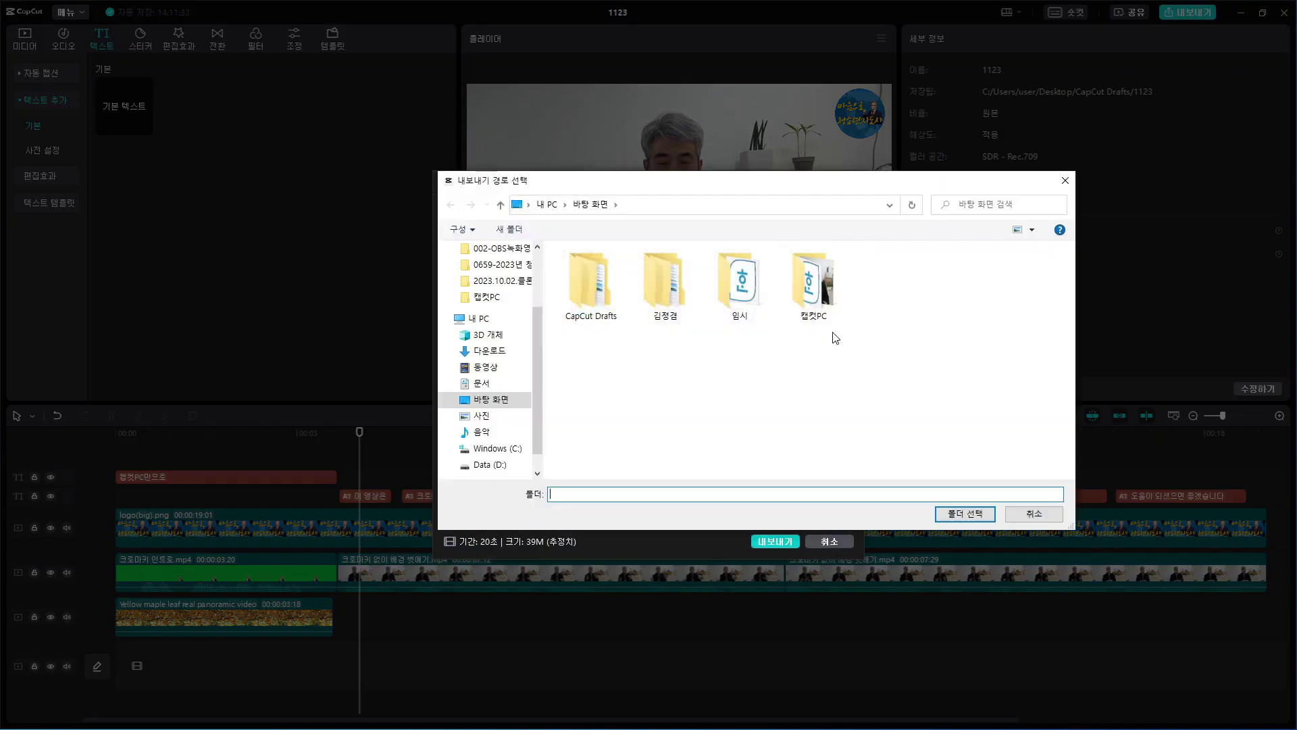
click(970, 516)
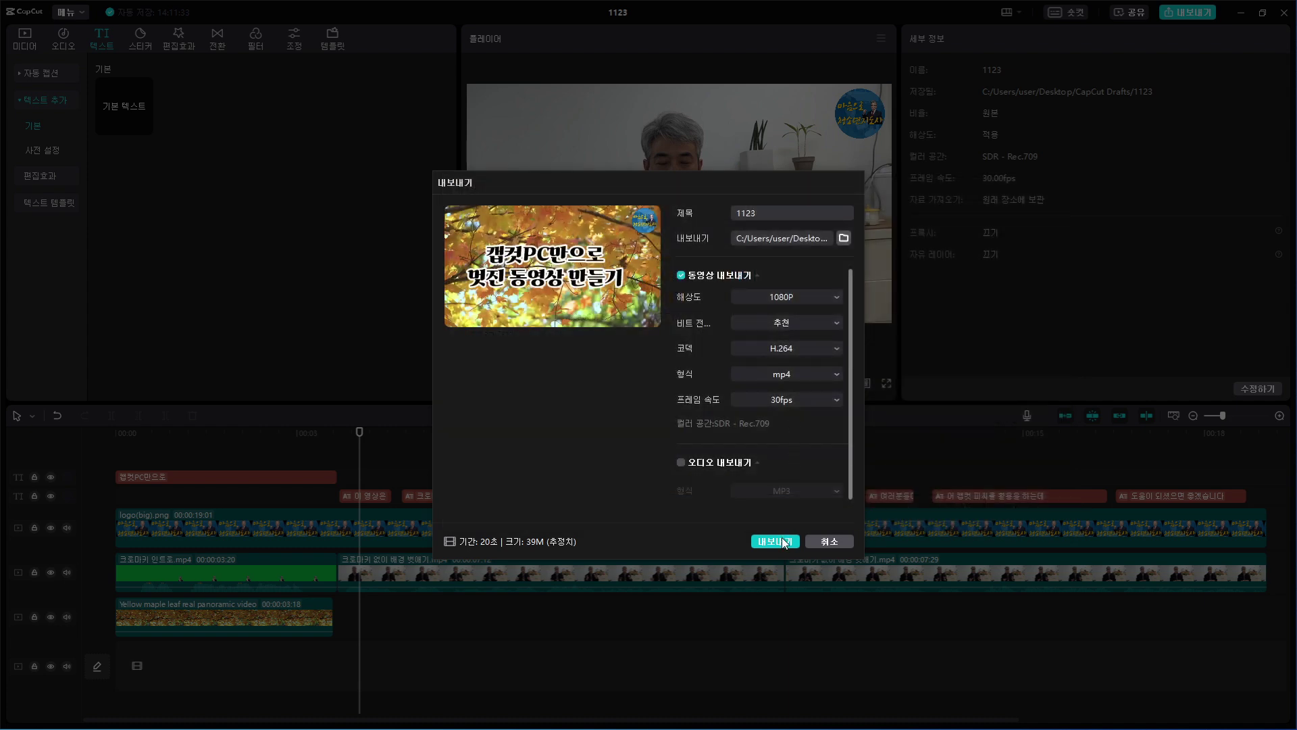
key(Return)
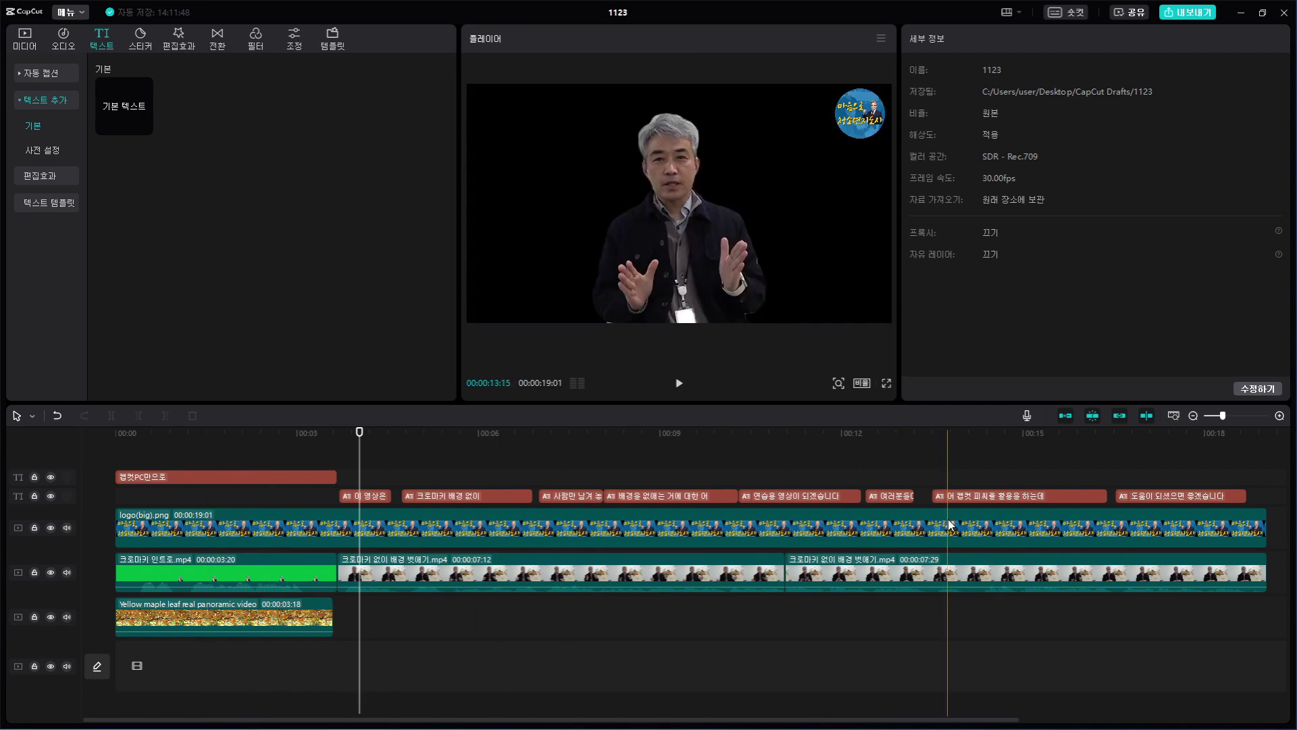
Mark the intro from 00:00:00:00 to 00:00:03:18 as the range and export it as 1123(1) in 1080P mp4.
drag(366, 437, 46, 471)
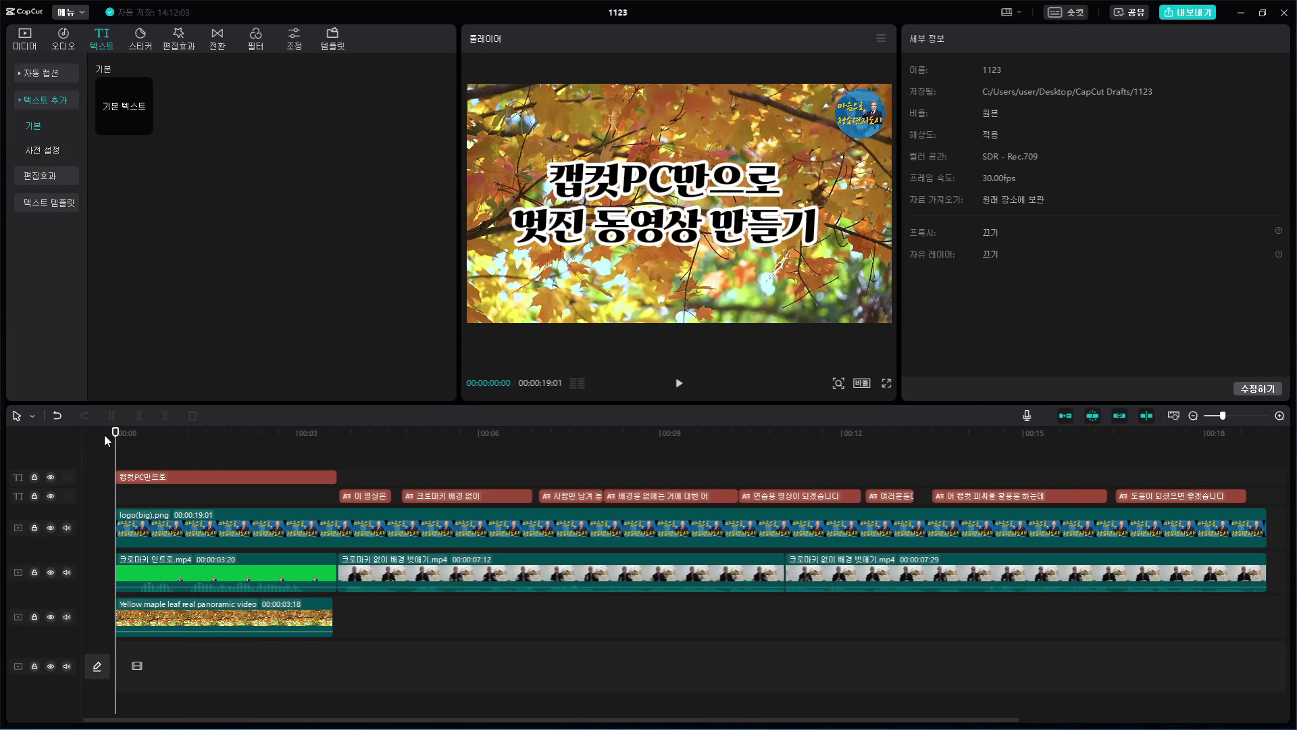
key(i)
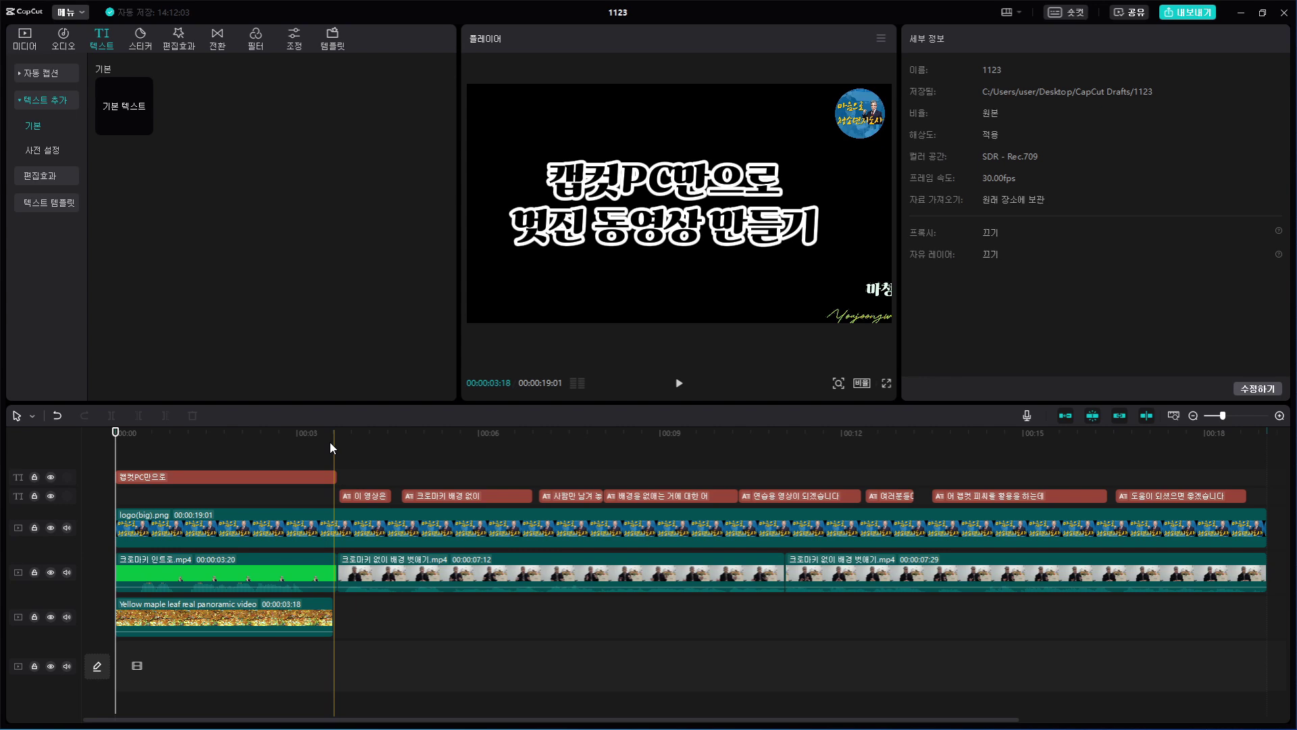
key(o)
drag(329, 441, 104, 459)
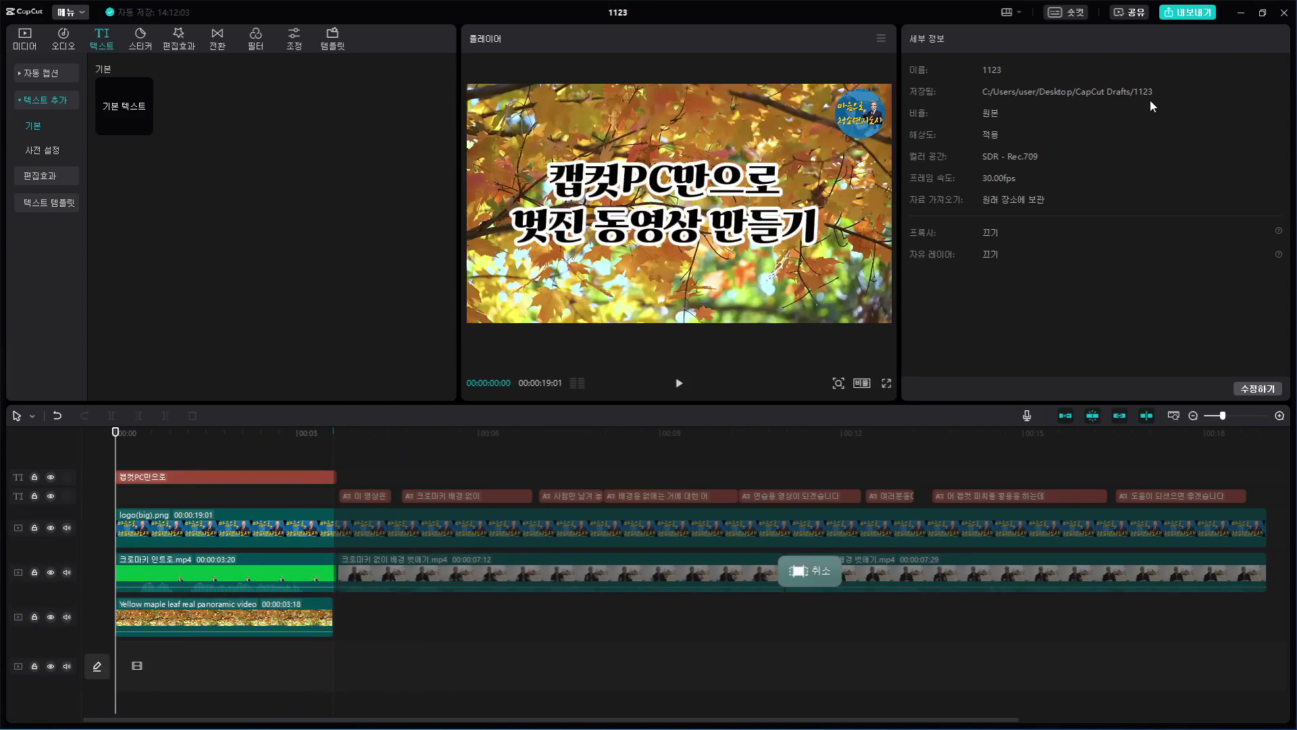
click(1186, 14)
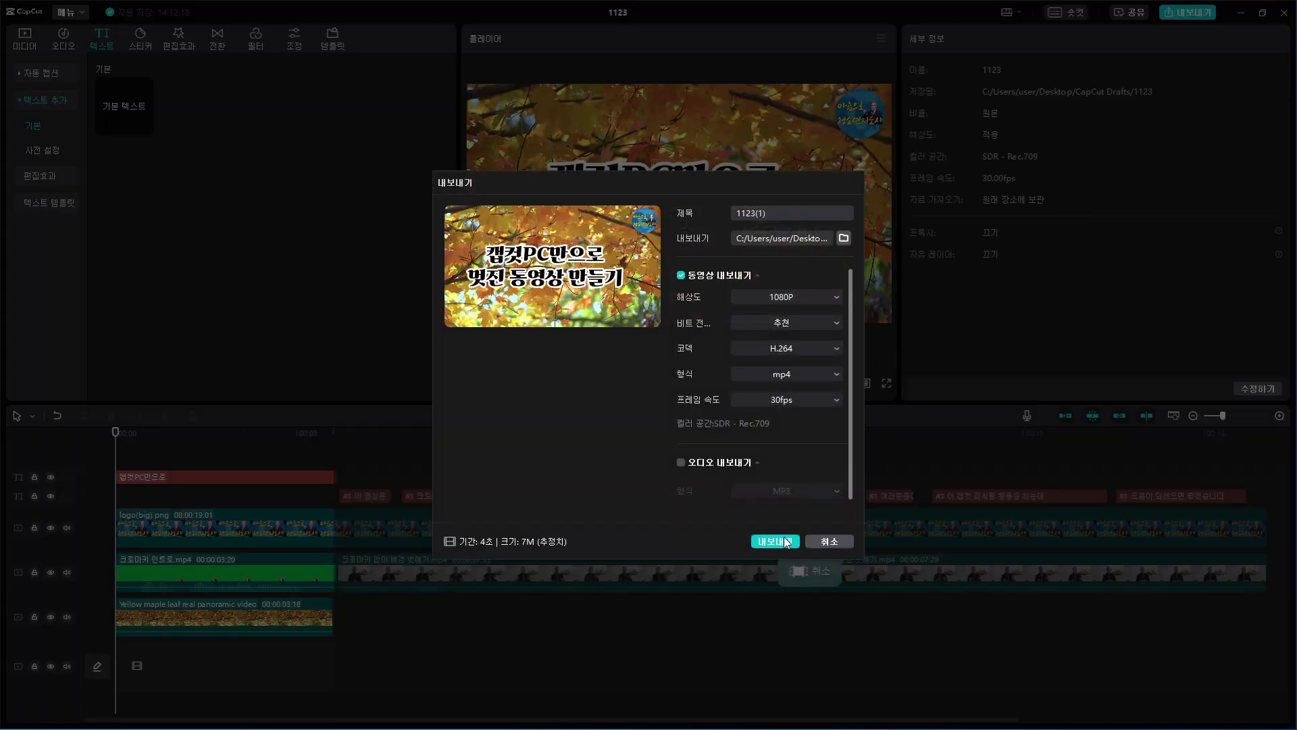
key(Escape)
Mark the range from 00:00:03:21 to the end of the first 크로마키 없이 배경 벗애기.mp4 clip and export it as 1123(2).
click(361, 453)
drag(359, 435, 341, 437)
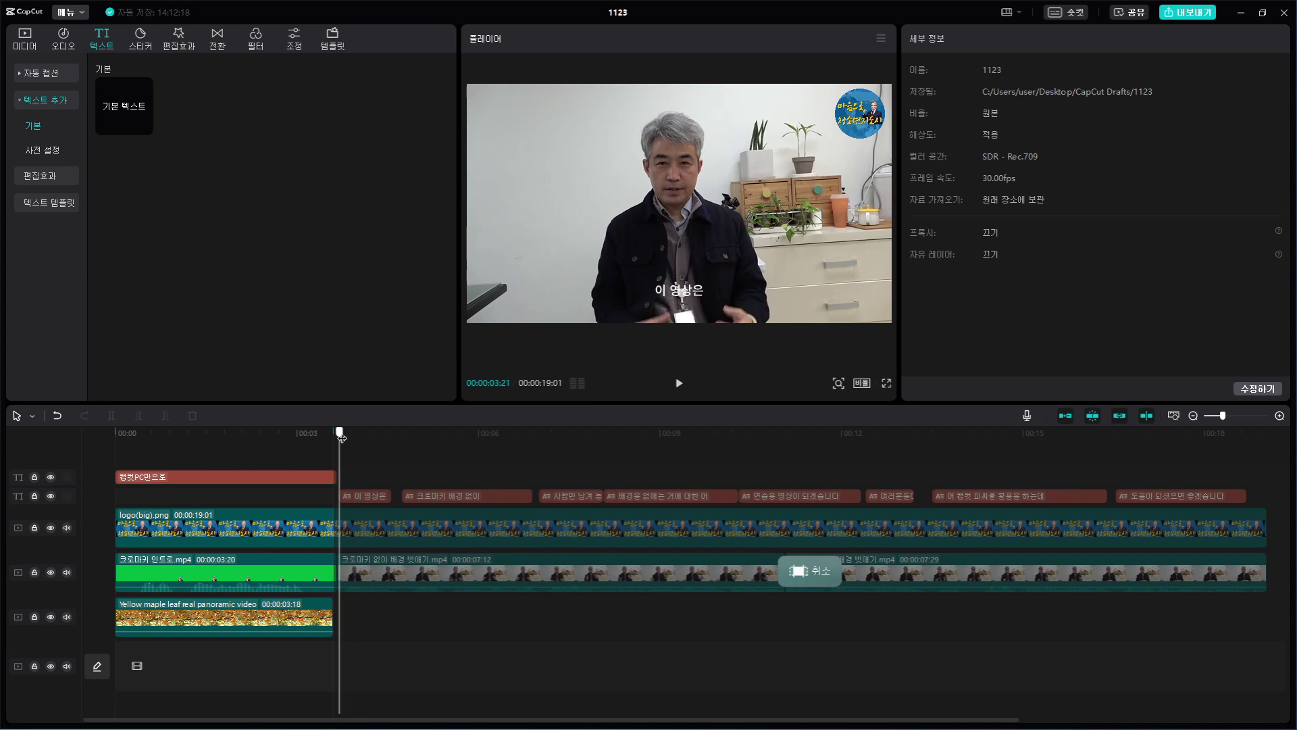
key(i)
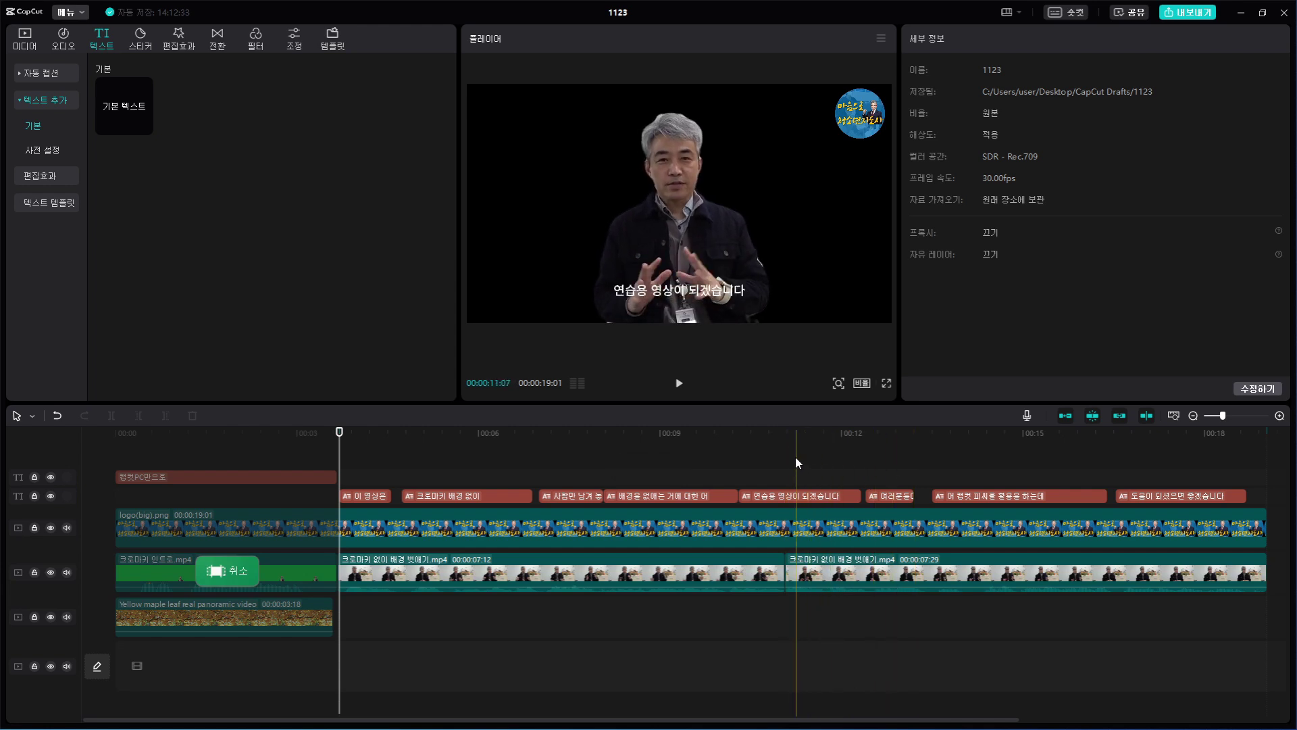
key(o)
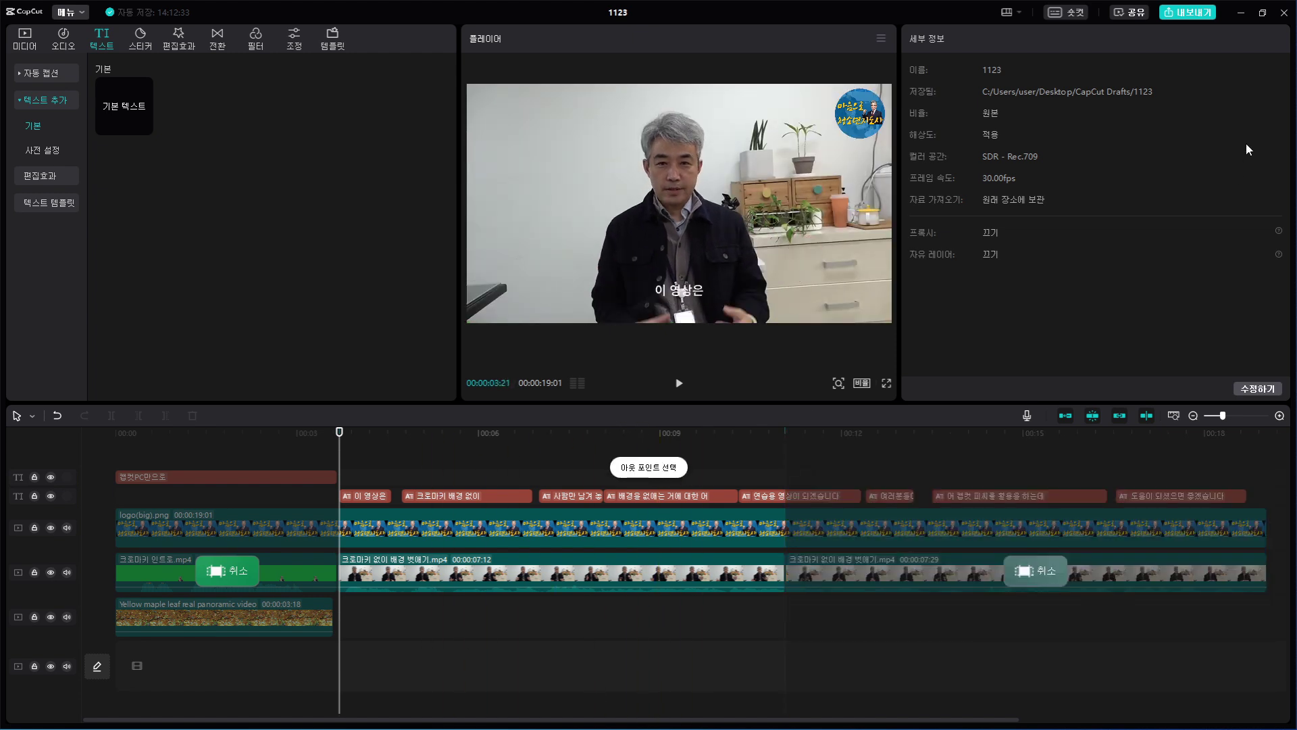
click(1189, 12)
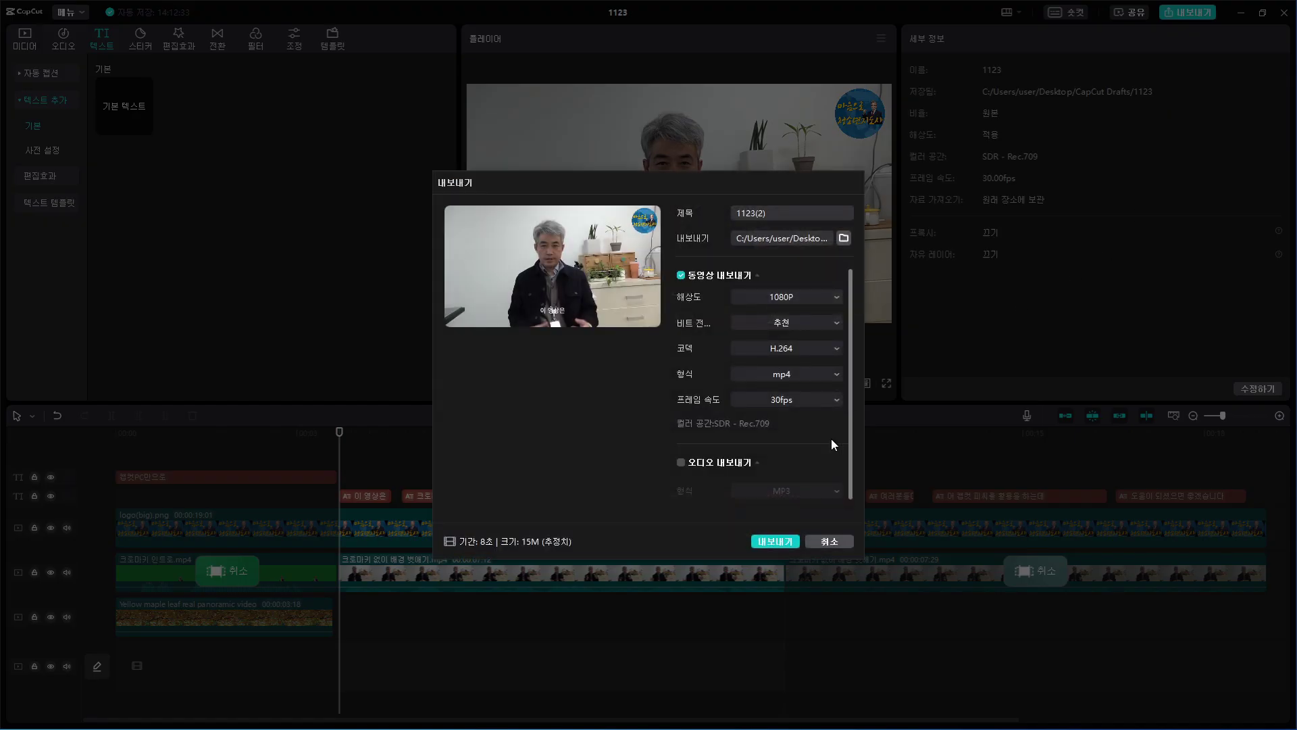
click(780, 544)
Clear the range selection and change the project's aspect ratio to 9:16 for a Shorts video.
click(1040, 570)
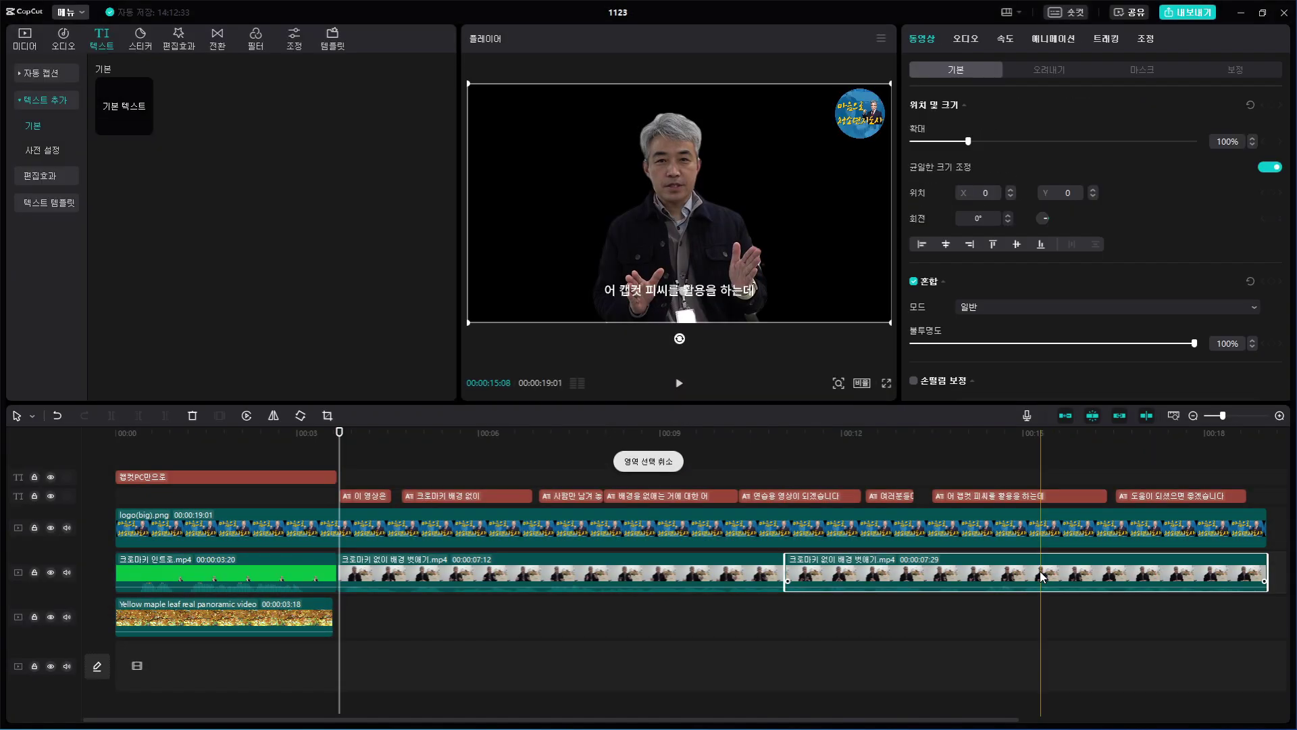
click(729, 651)
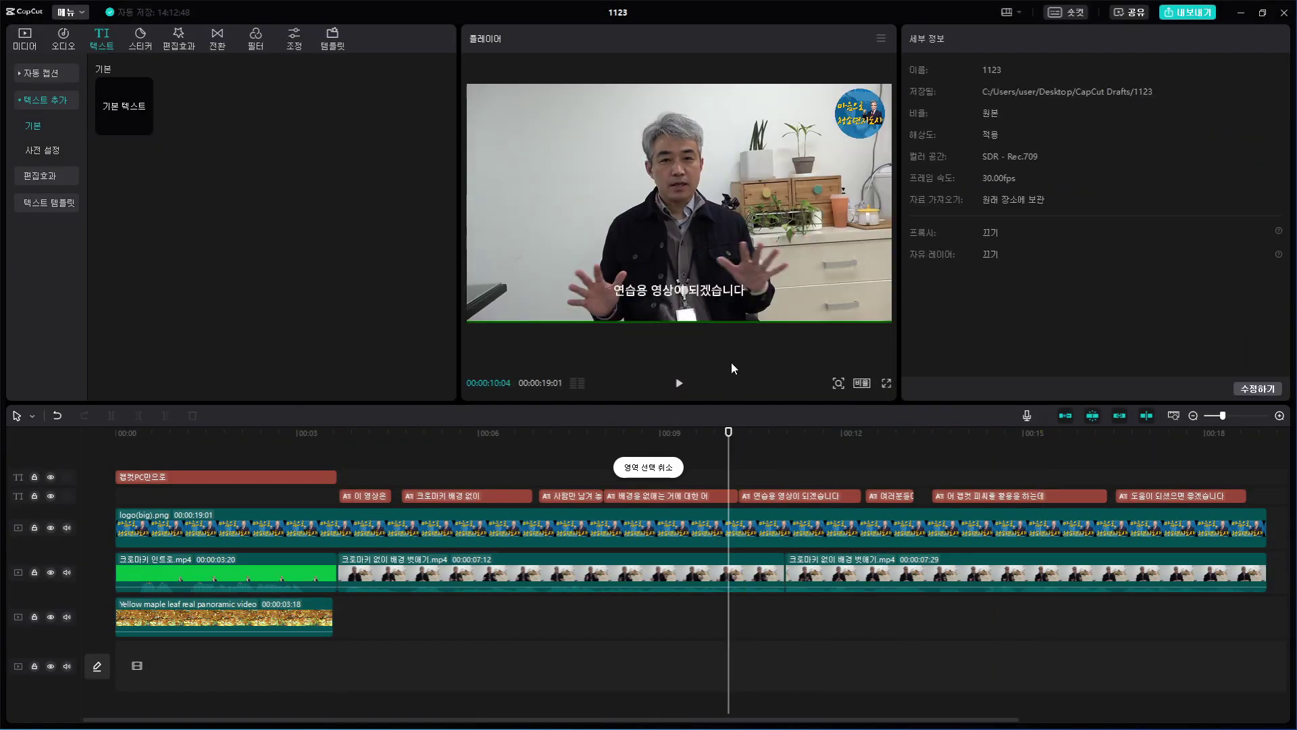
click(862, 383)
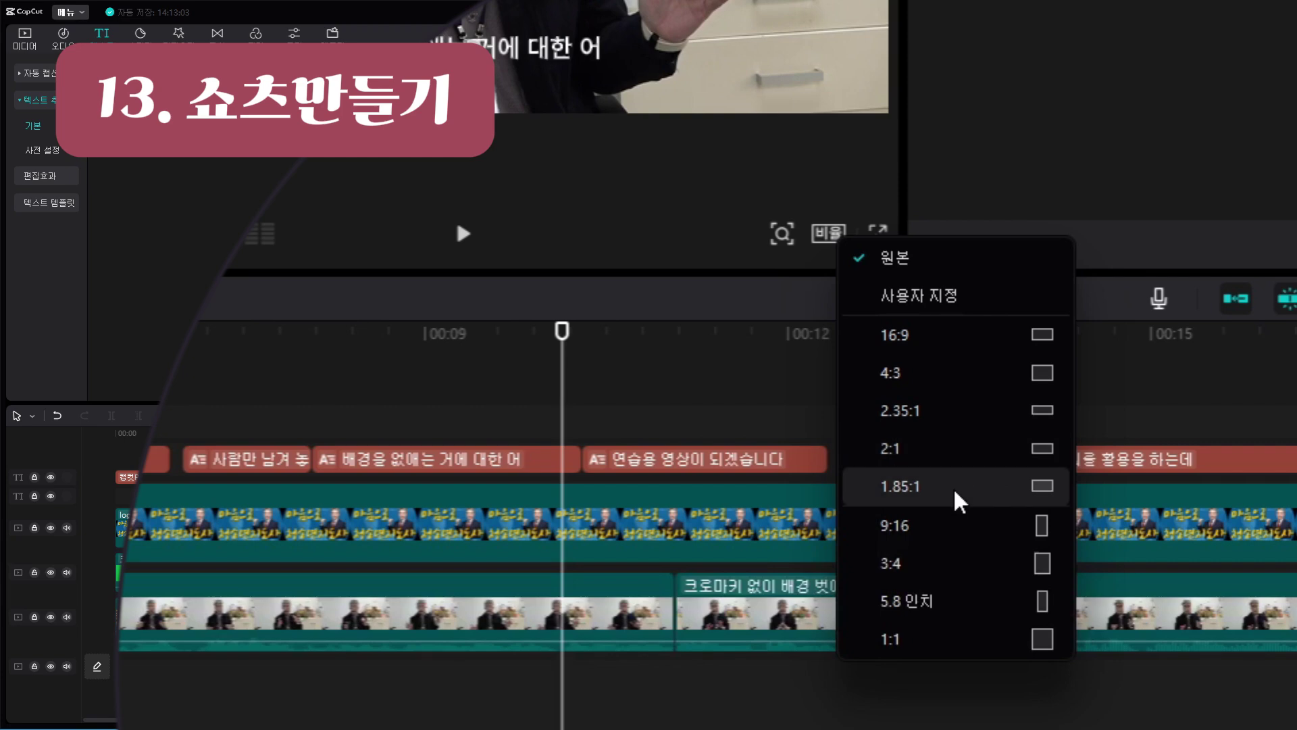
click(955, 526)
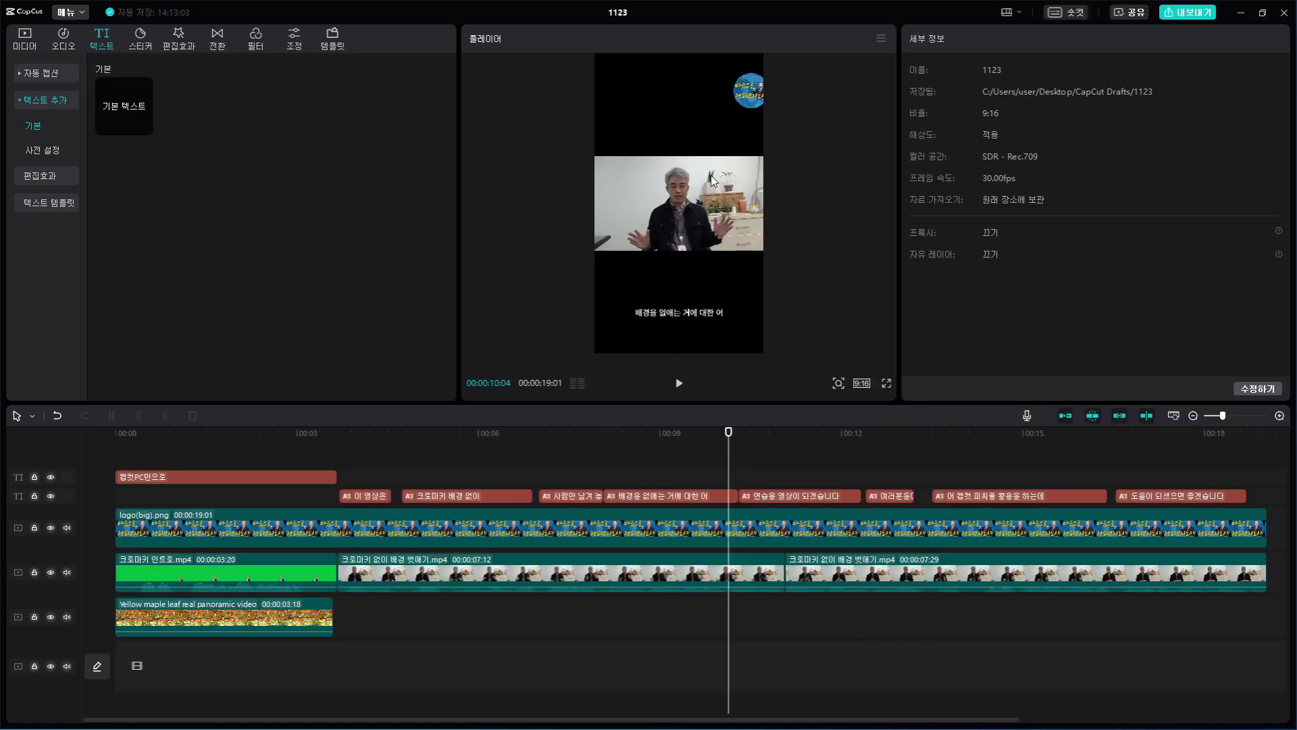
Shrink the logo into the presenter picture's upper-right corner and move the captions onto the picture's lower edge.
click(748, 91)
drag(748, 90, 736, 176)
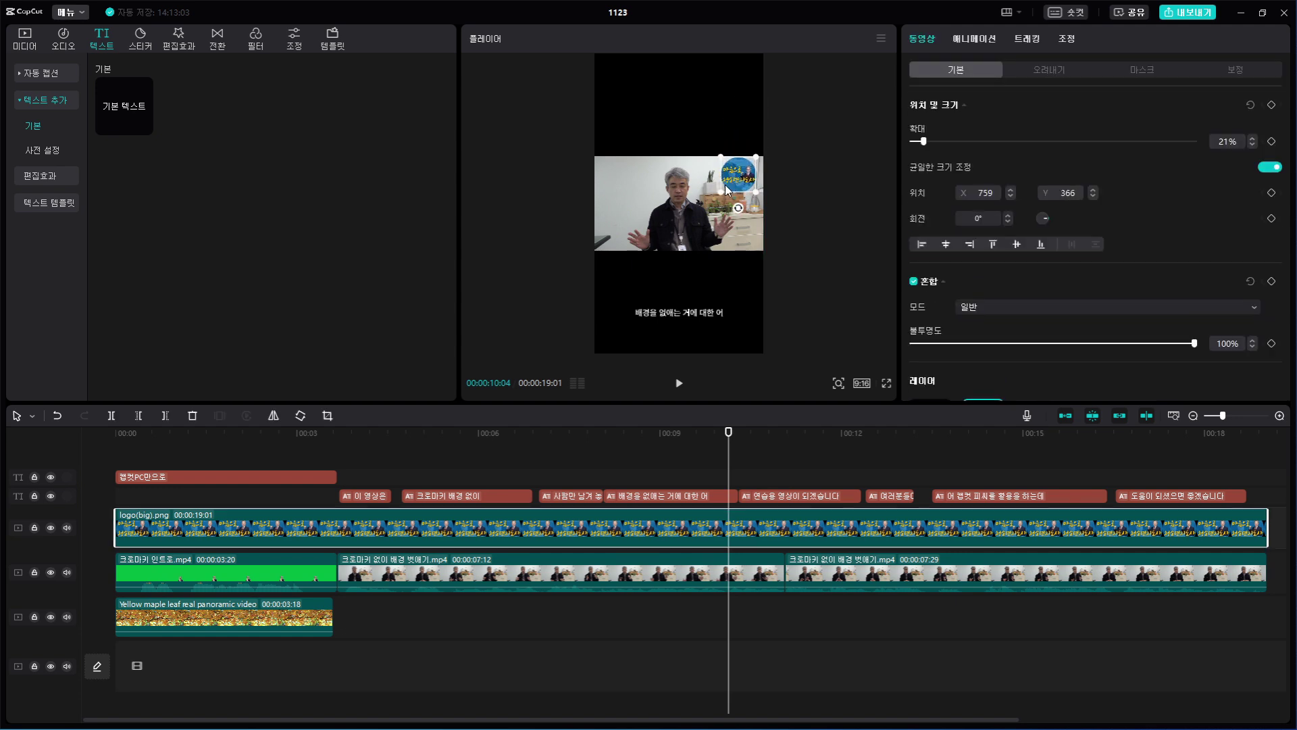
click(691, 312)
drag(696, 314, 701, 241)
click(853, 210)
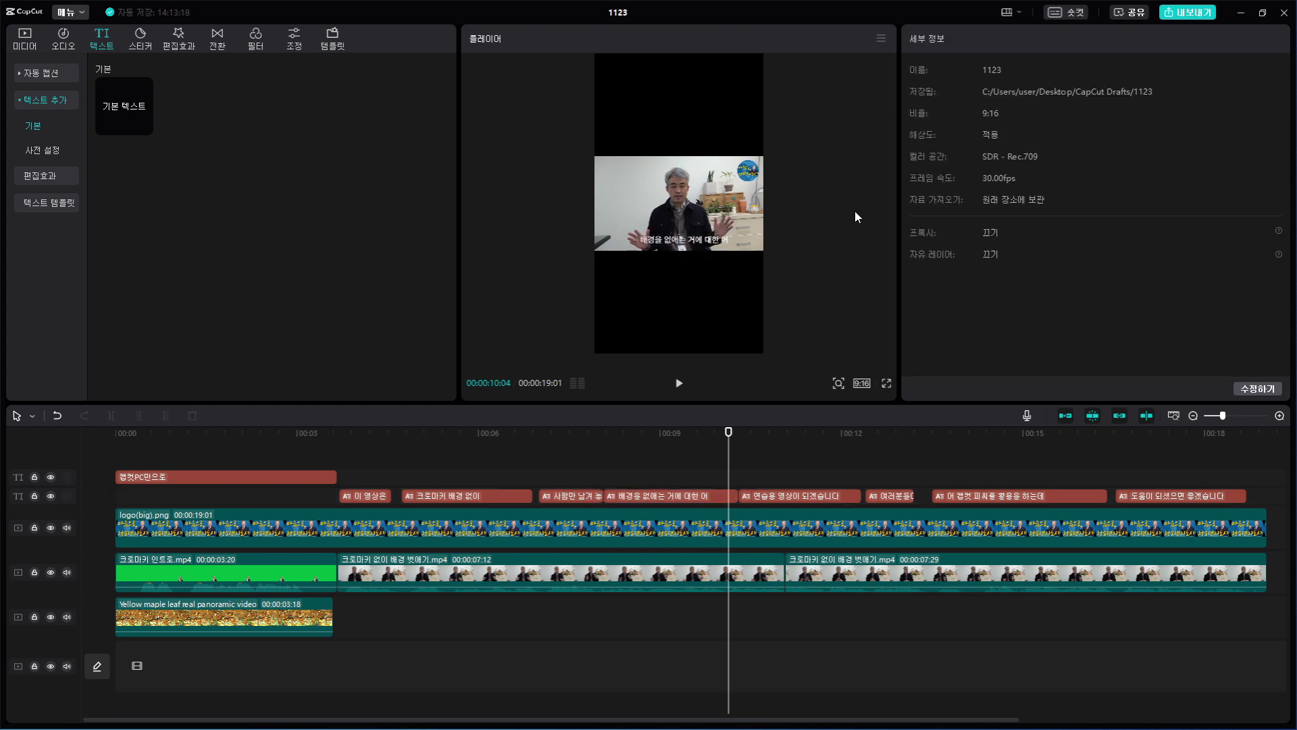
Place a copy of the title clip after the intro, extend it to the video's end and position it just above the presenter picture.
drag(336, 476, 701, 477)
drag(709, 221, 704, 145)
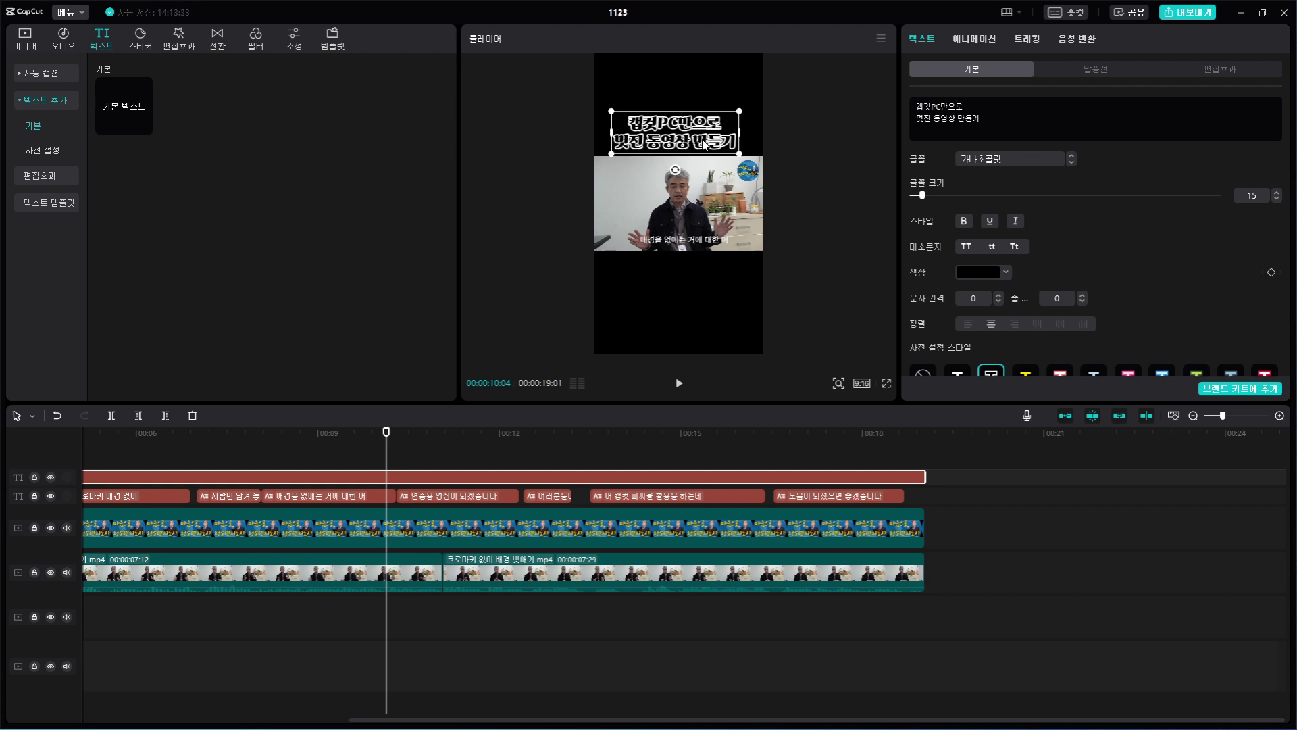
Colour only the copied title's second line, "멋진 동영상 만들기", red.
drag(1021, 123, 913, 118)
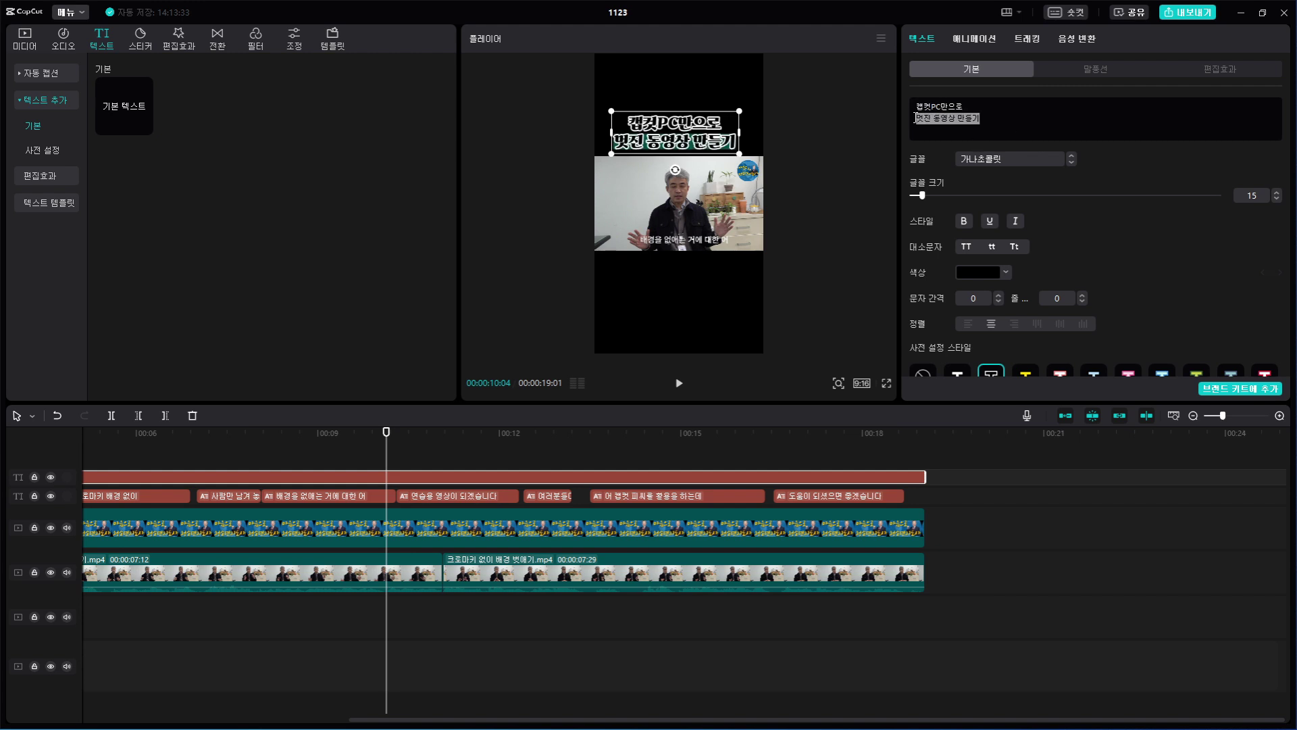
click(993, 274)
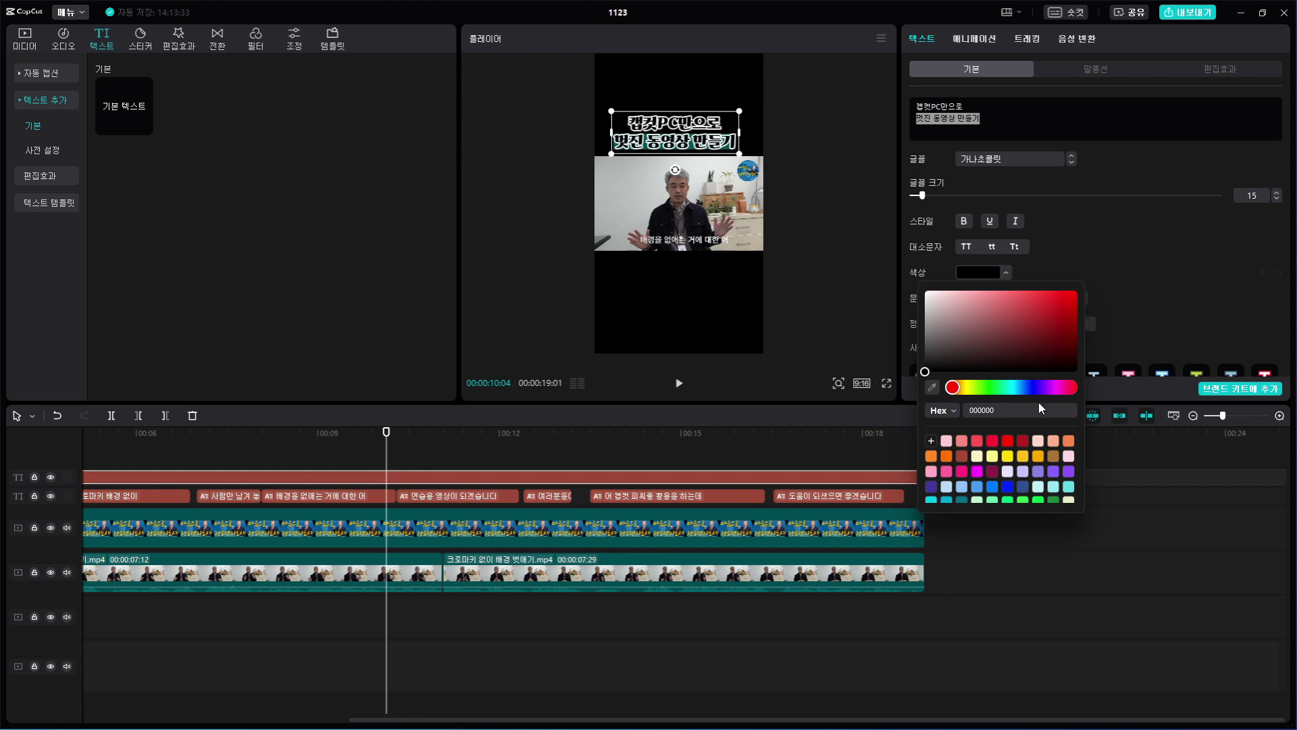
click(1007, 441)
click(1167, 251)
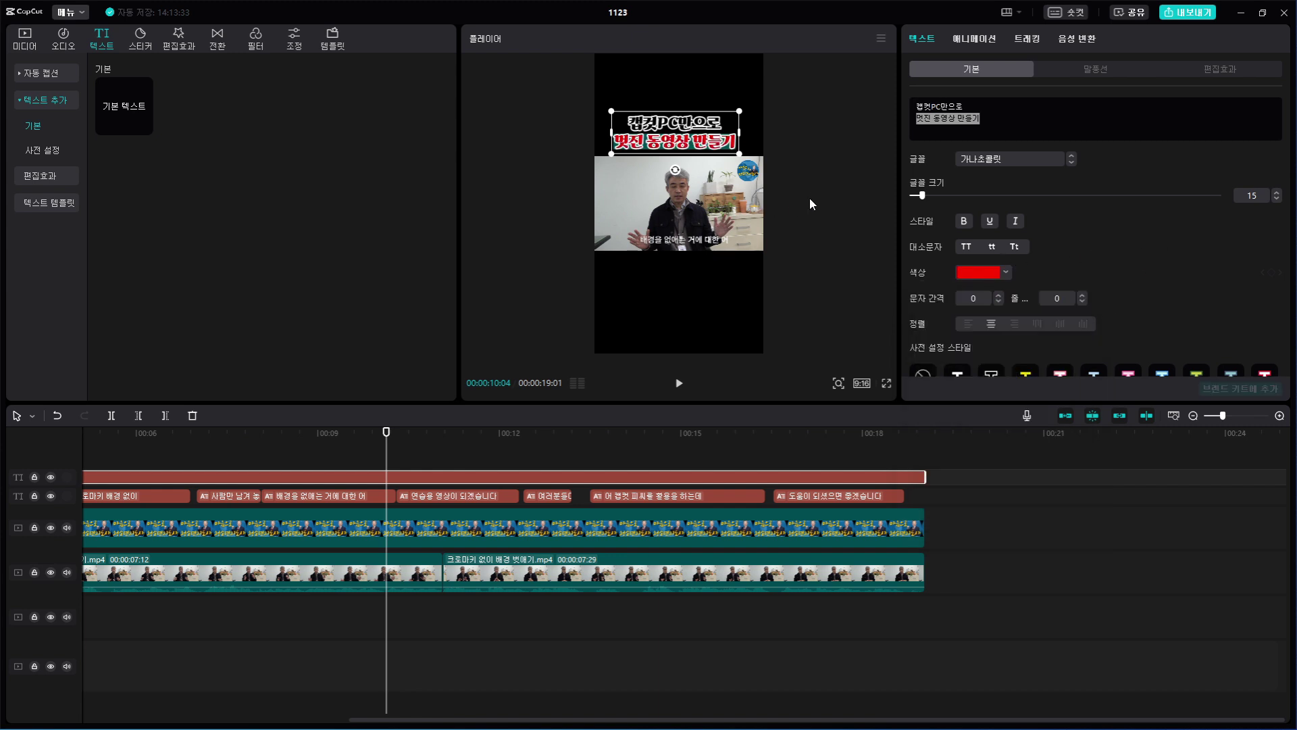
click(813, 178)
click(700, 126)
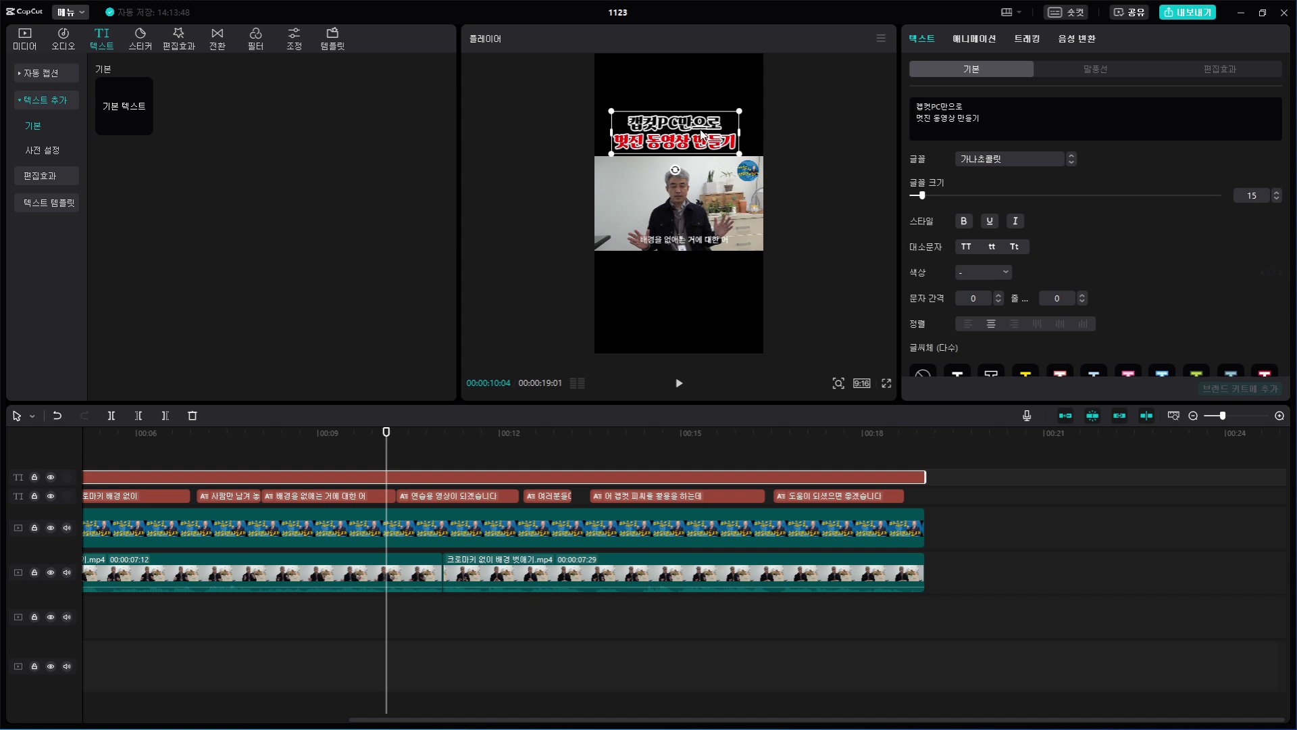
click(859, 182)
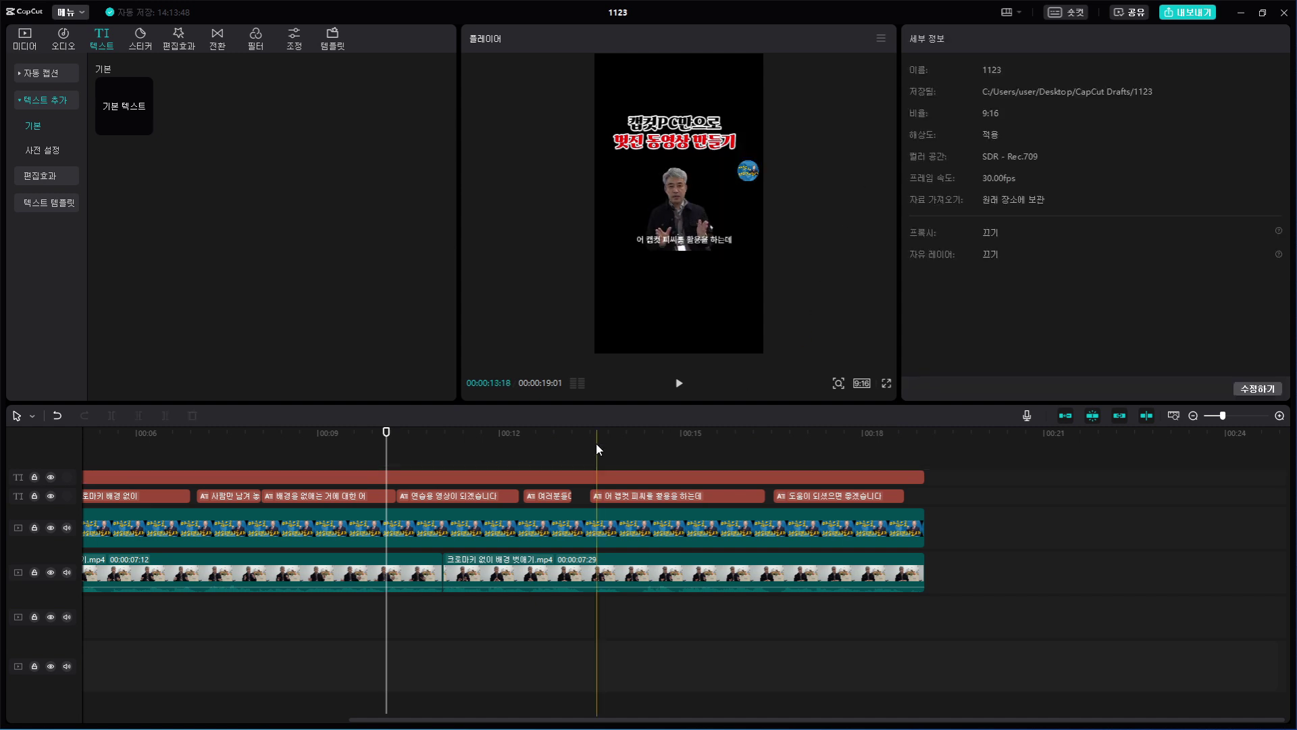
Mark a range on the timeline from 00:00:06:01 to about 00:00:09 in the first presenter clip.
ctrl+scroll(558, 462, down, 3)
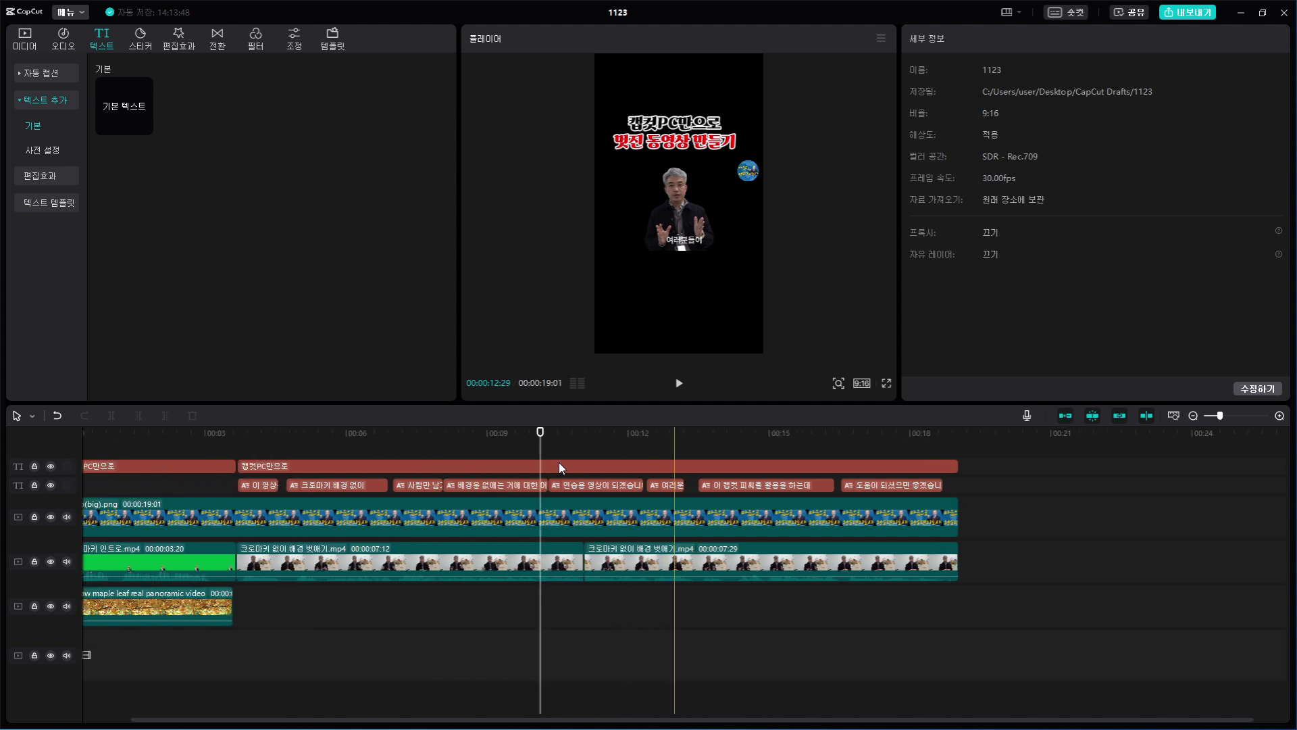
click(340, 450)
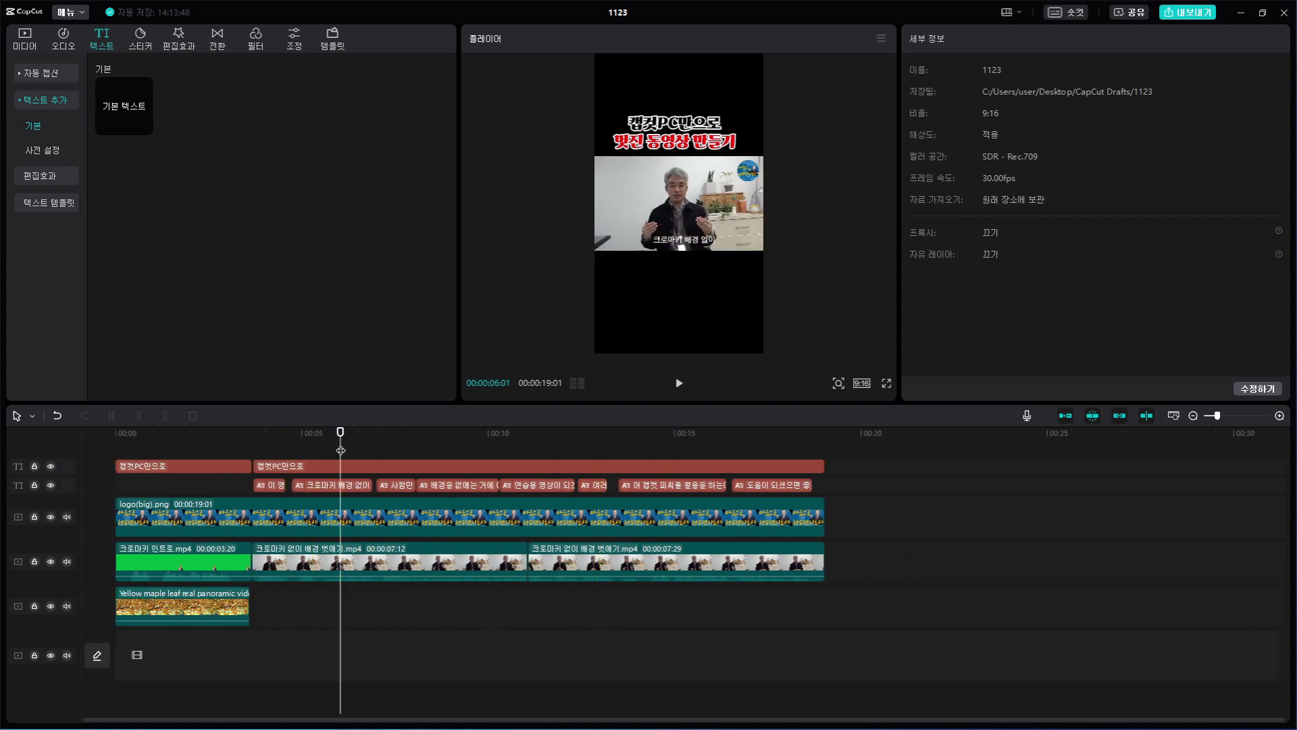
key(i)
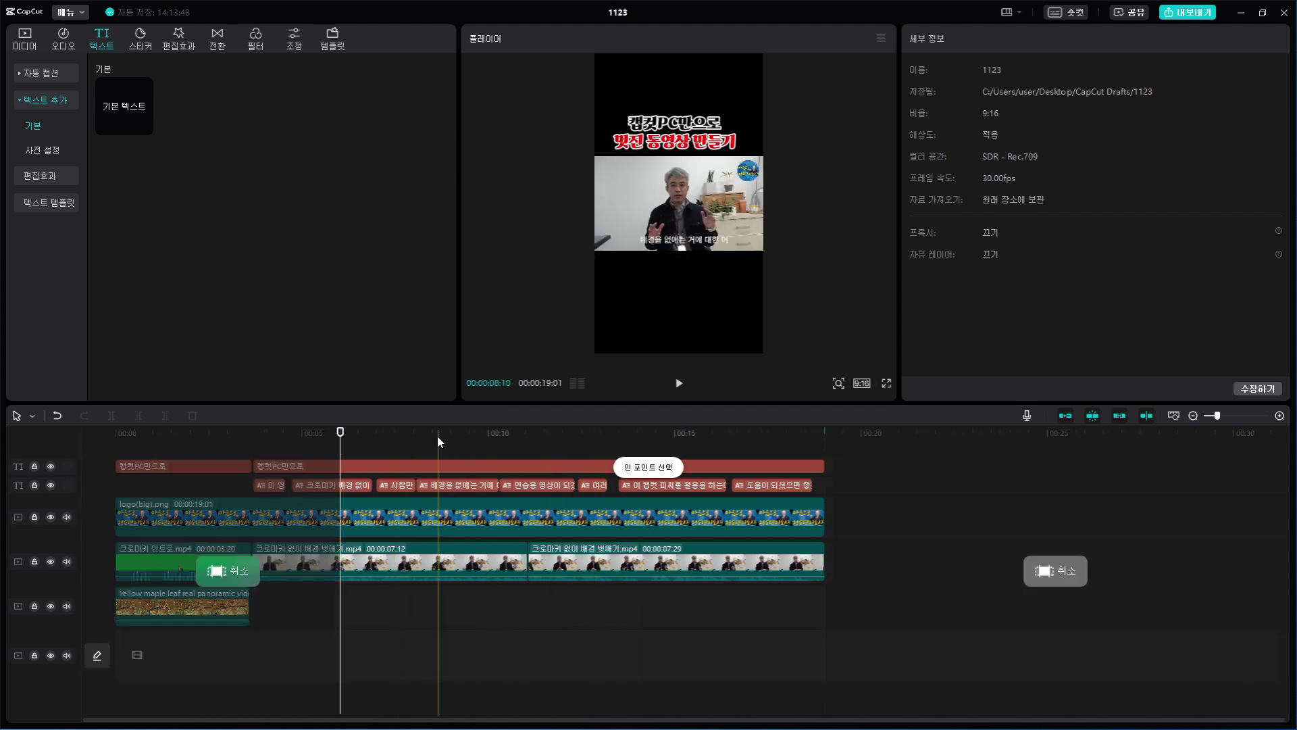
click(450, 435)
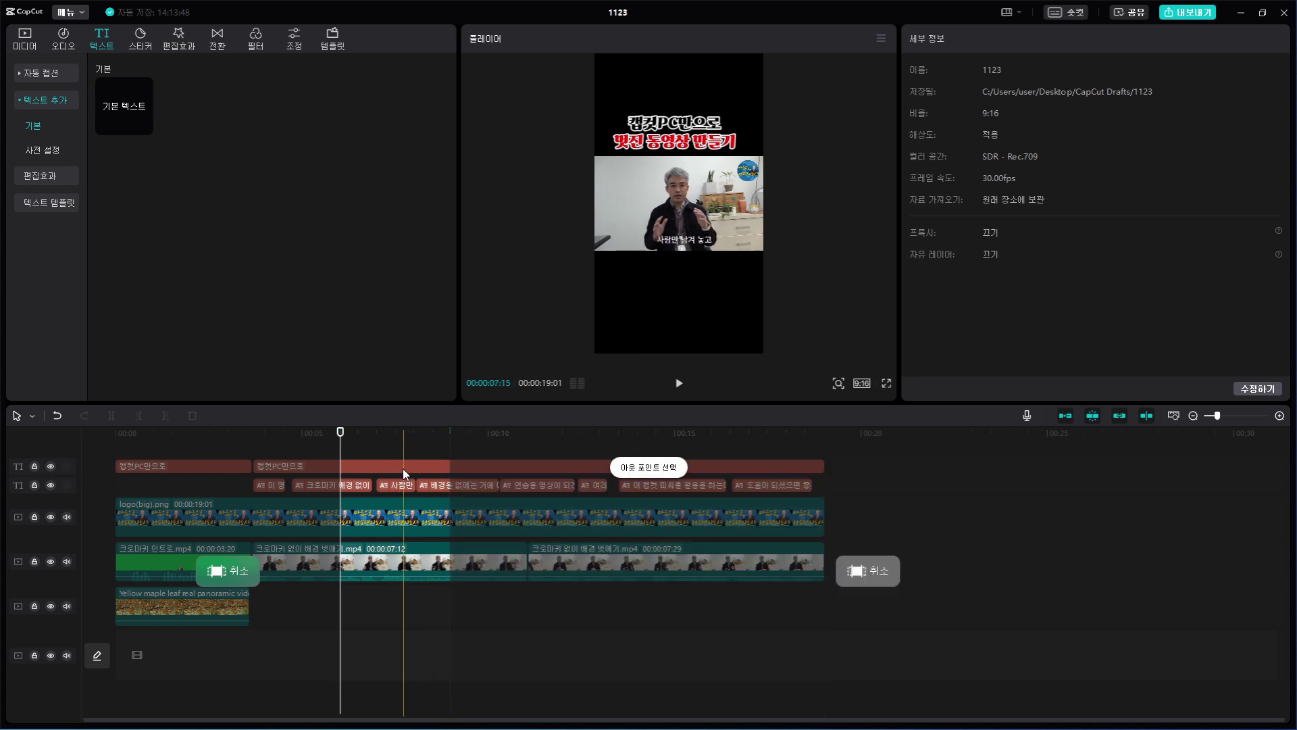